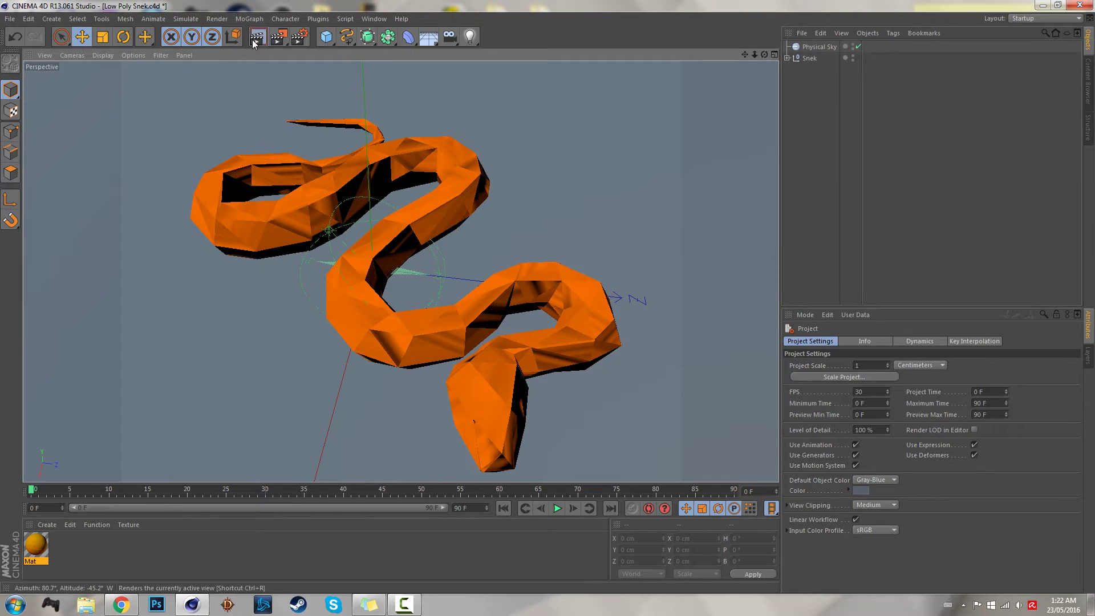
Render the low-poly snake in the perspective view, and examine it from several angles and over its top-view reference image.
left_click(257, 37)
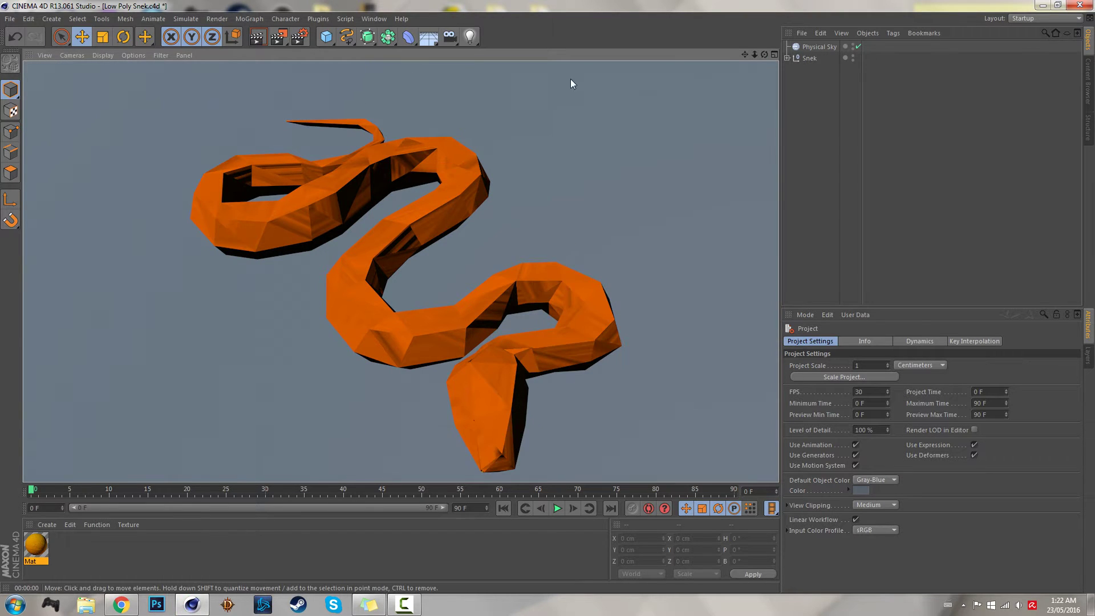
left_click_drag(765, 55, 771, 57)
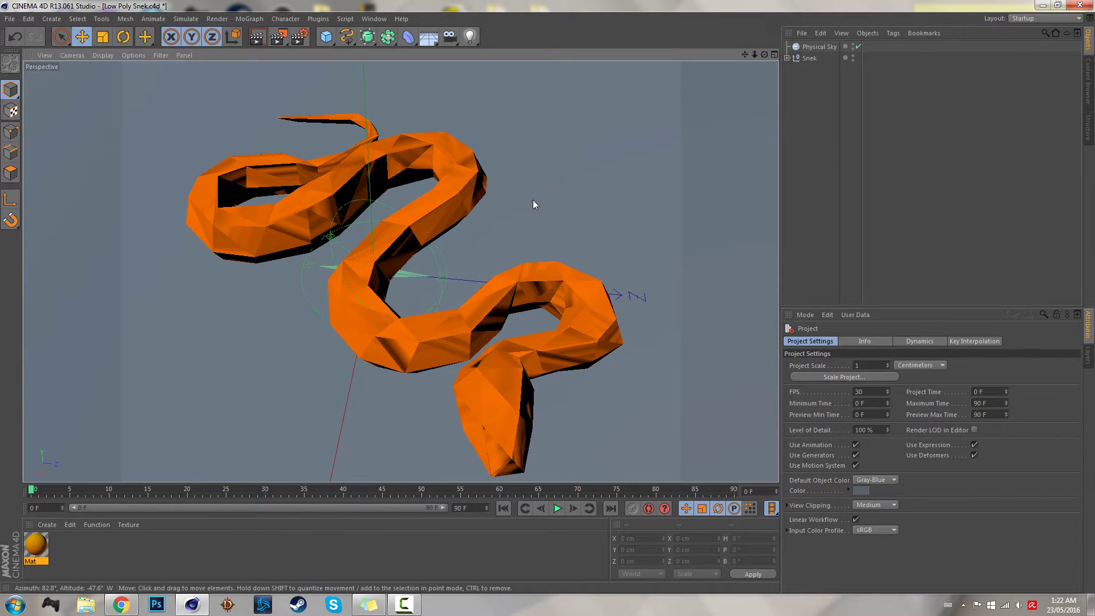
scroll(532, 199, "down", 1)
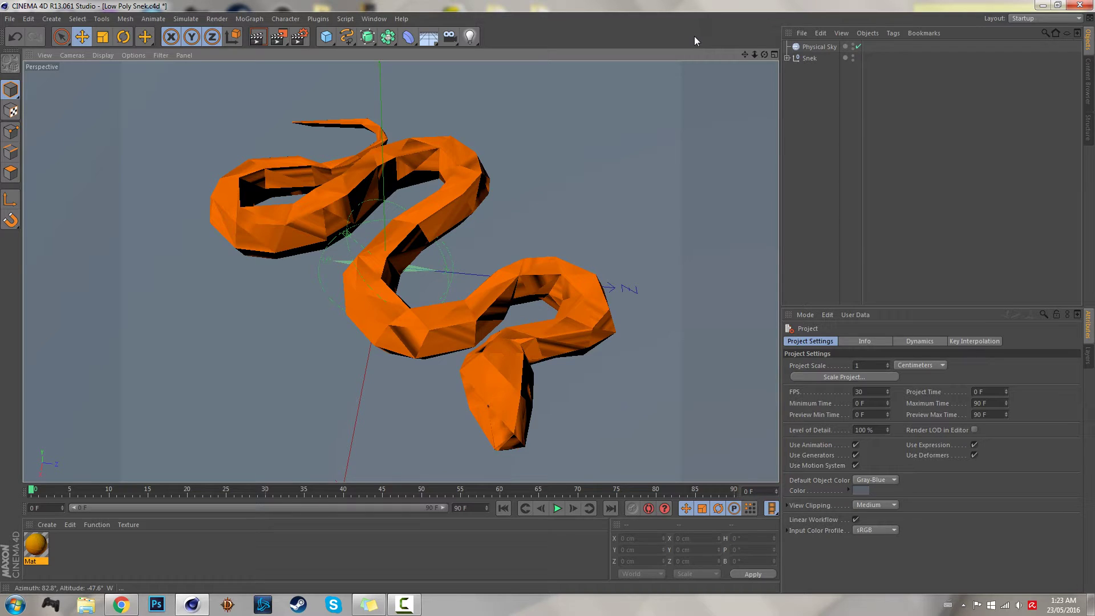
left_click_drag(763, 59, 552, 291)
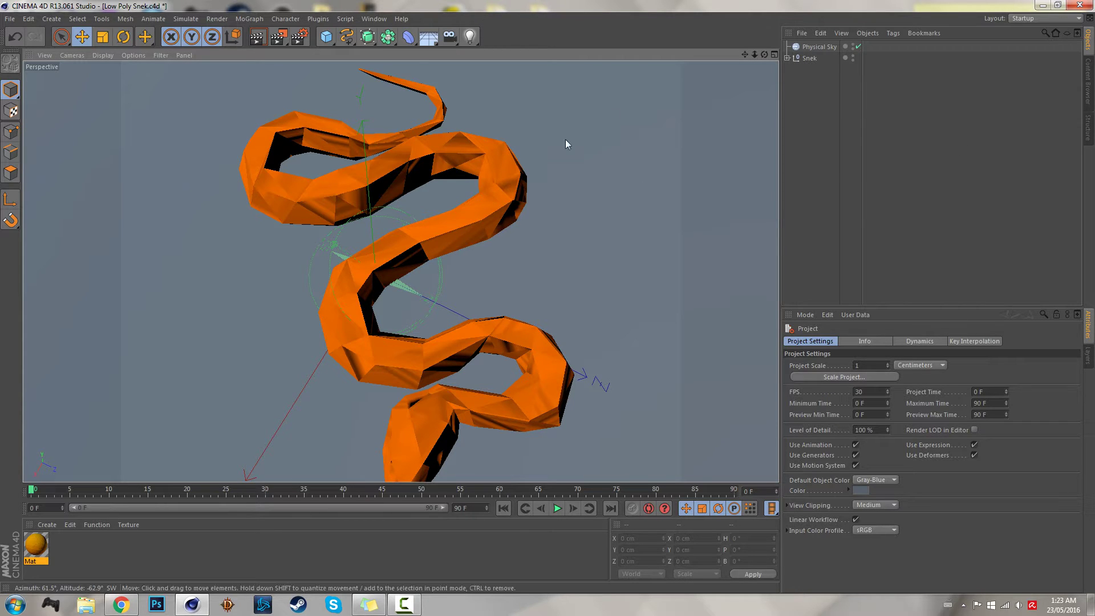
left_click_drag(765, 54, 775, 100)
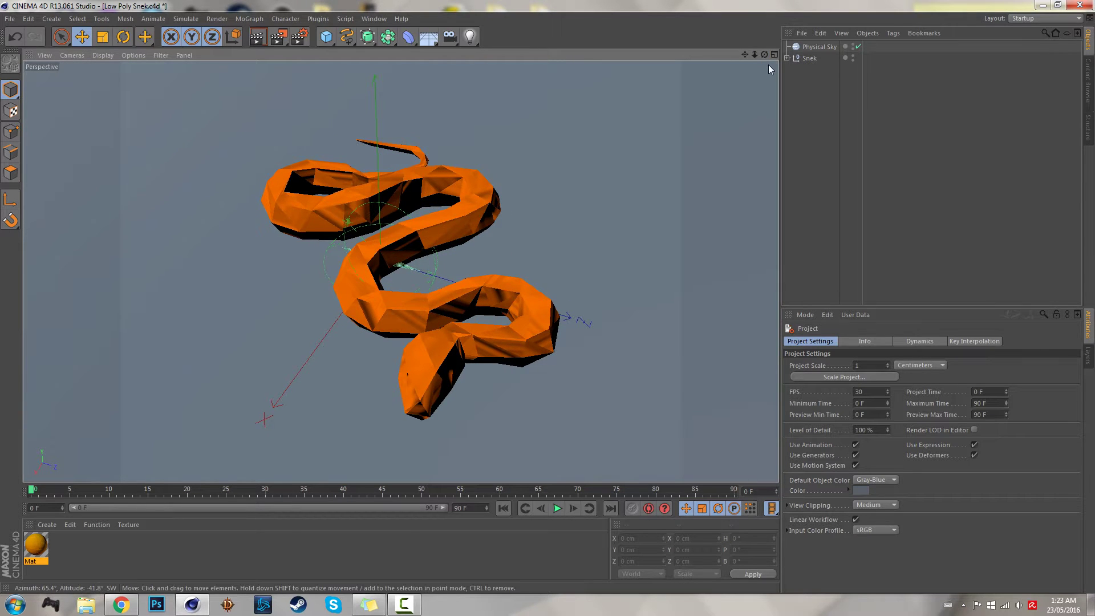
key("F3")
key("F2")
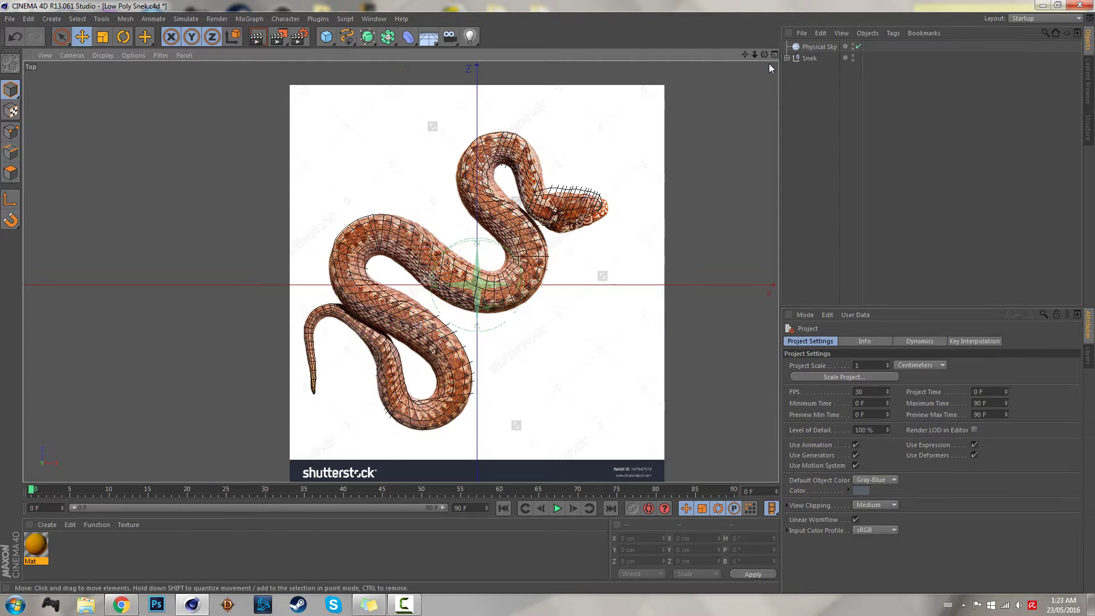
key("F1")
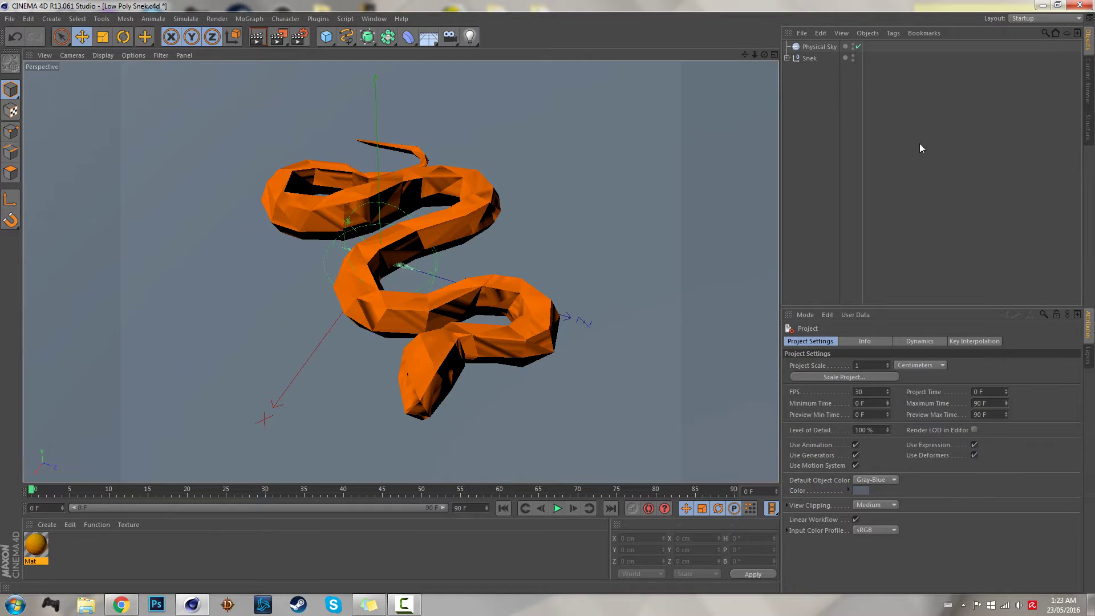
Create a new empty project and check its viewport display filters.
left_click(10, 19)
left_click(21, 36)
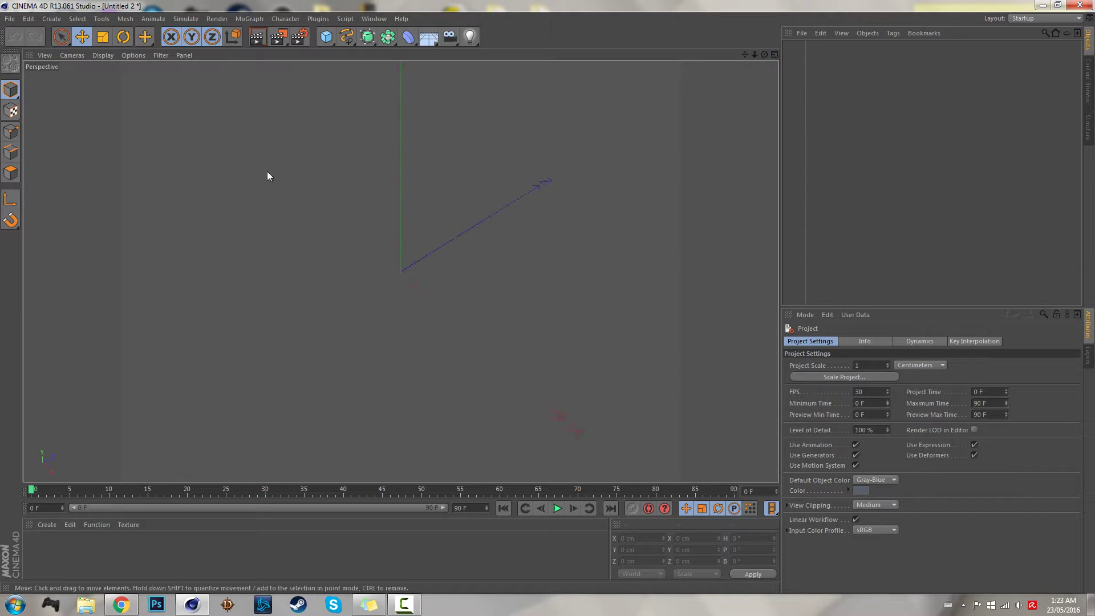
left_click(132, 55)
mouse_move(152, 54)
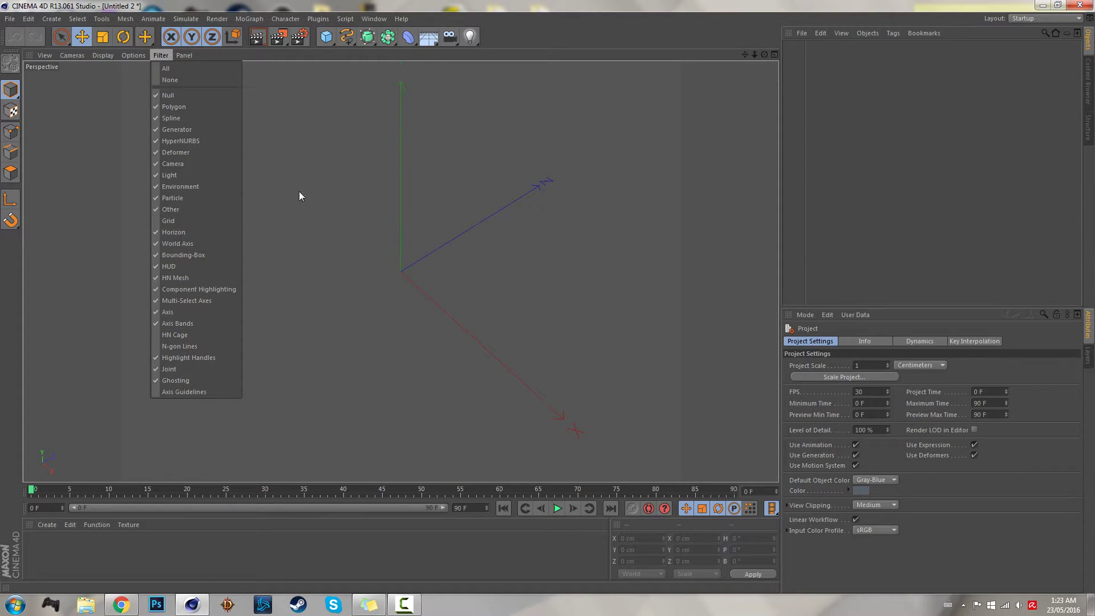
left_click(468, 171)
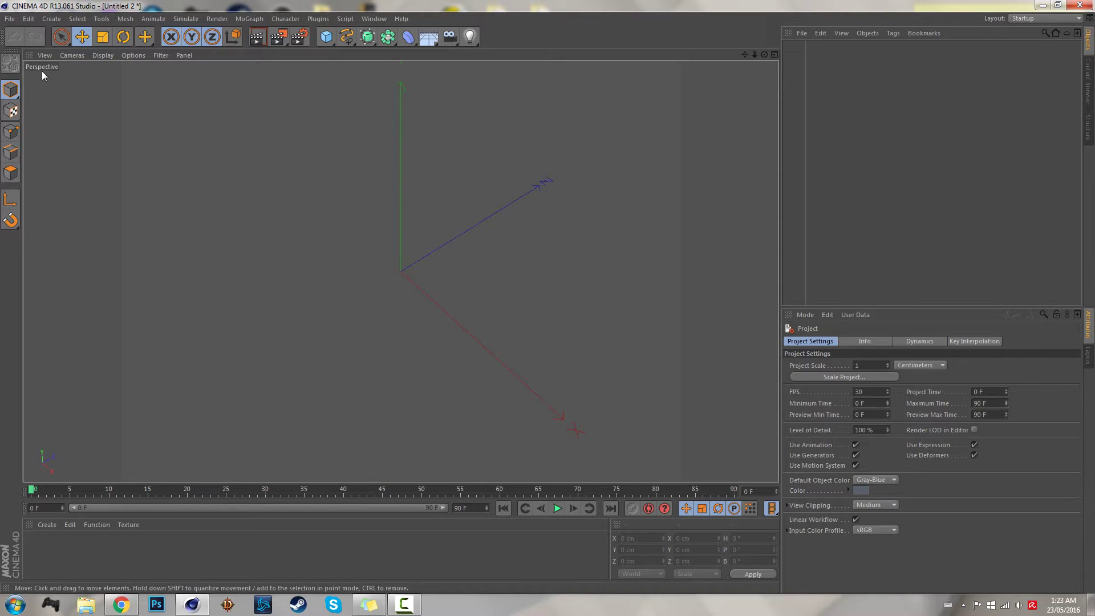
Switch to the Top view and open its viewport background image settings.
key("F2")
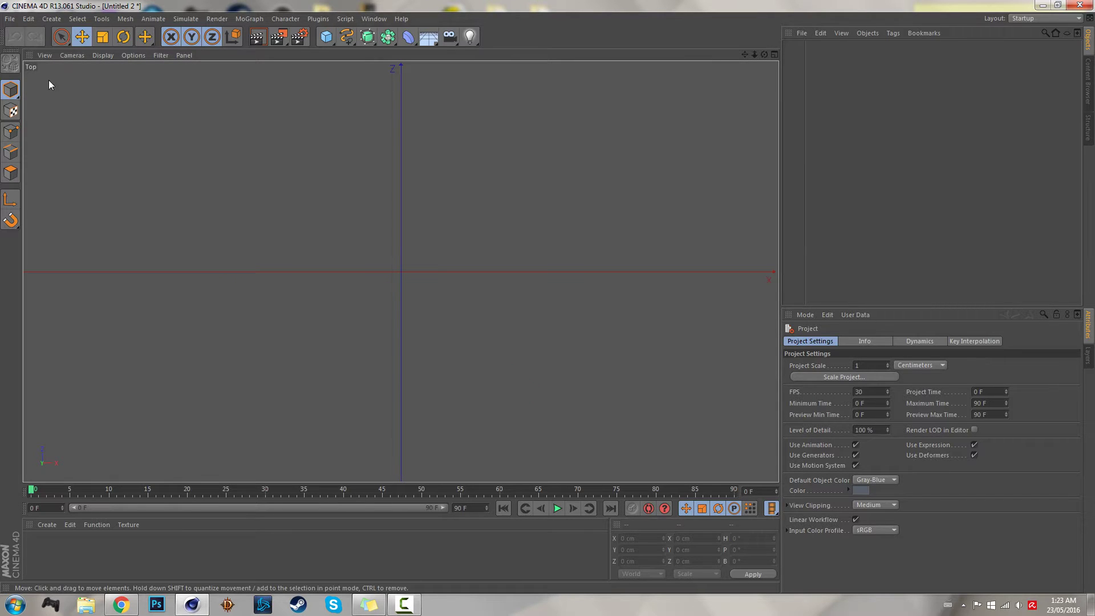
left_click(807, 318)
left_click(838, 482)
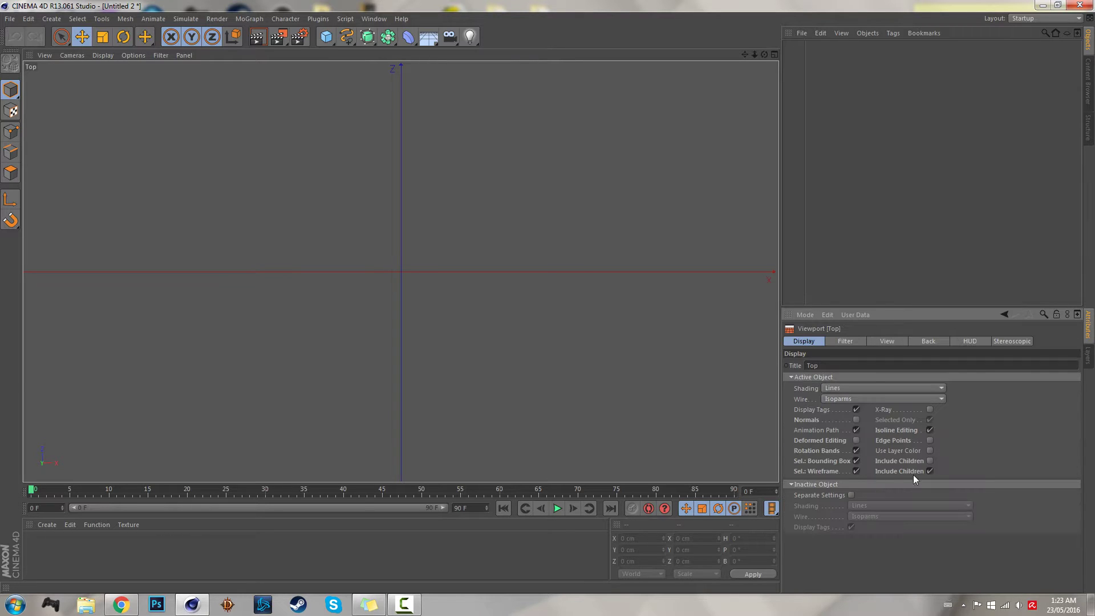
left_click(941, 341)
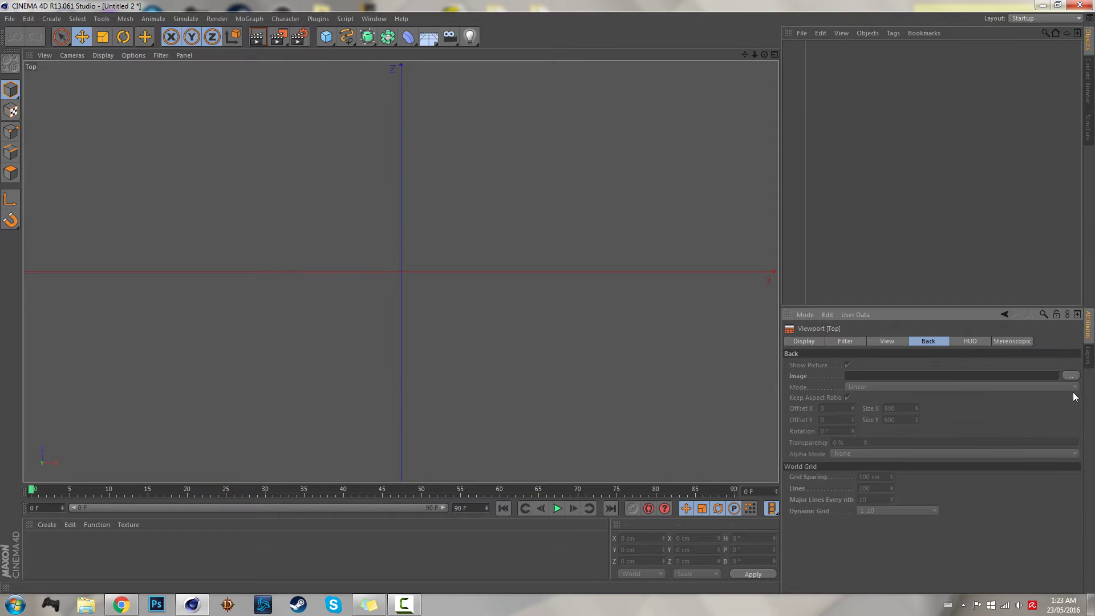
Load the desktop image stock-photo-common-viper-snake-isolated-on-white-147542918 as the Top view's background.
left_click(1071, 376)
scroll(489, 225, "down", 5)
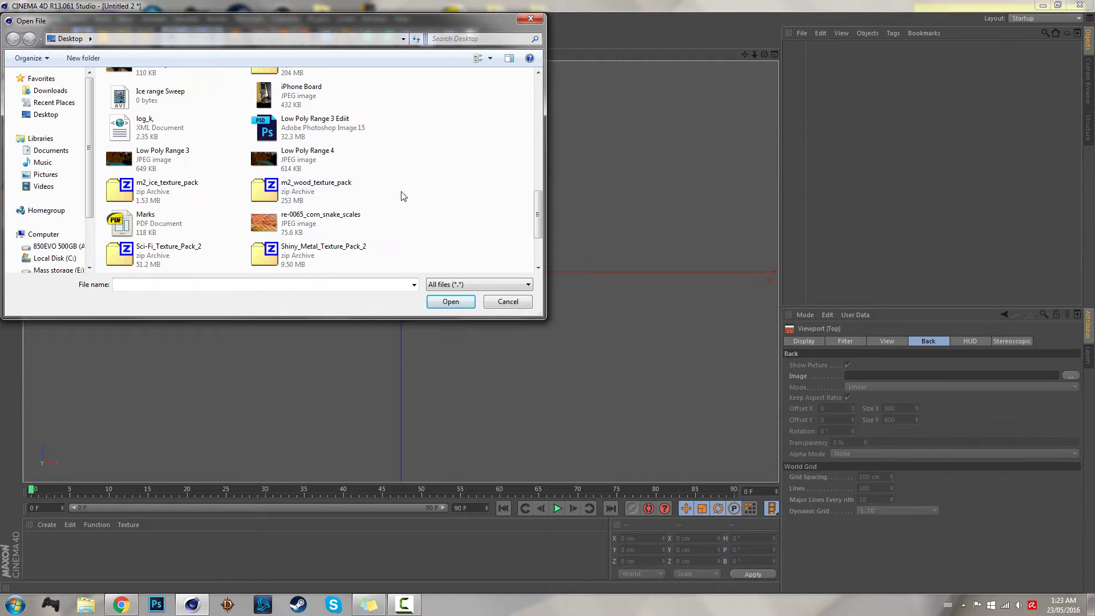
scroll(405, 194, "down", 3)
scroll(127, 196, "up", 3)
scroll(128, 195, "down", 3)
left_click(129, 188)
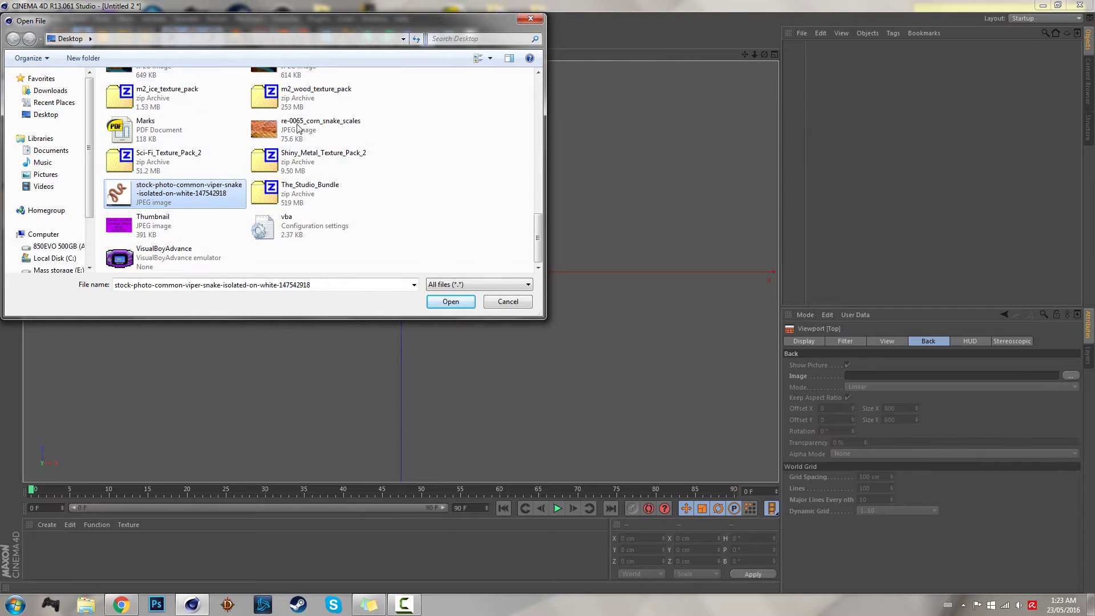
left_click(457, 302)
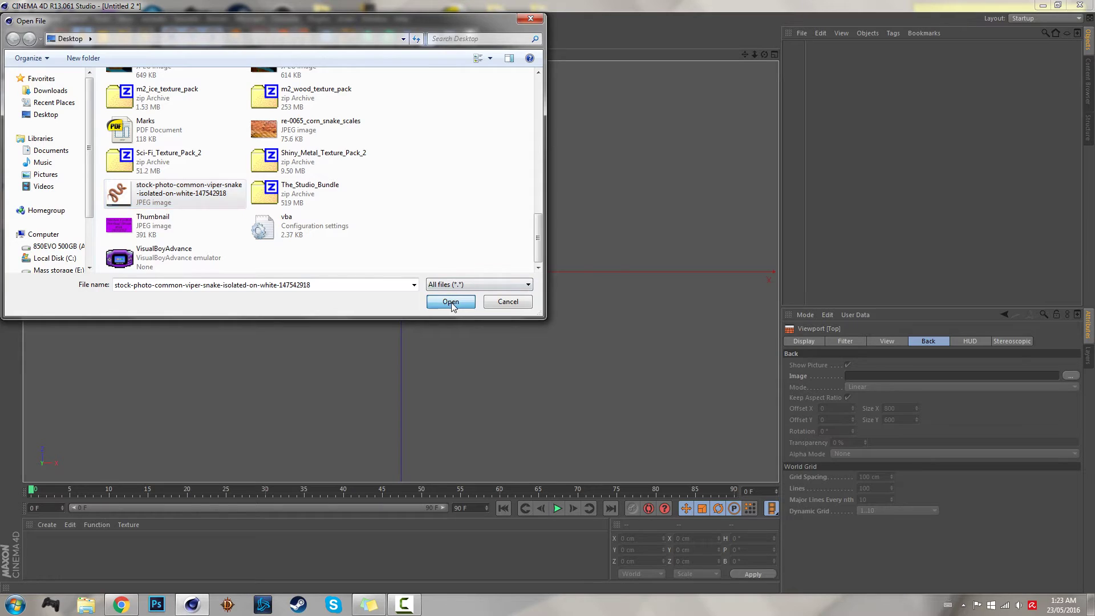
scroll(414, 230, "up", 2)
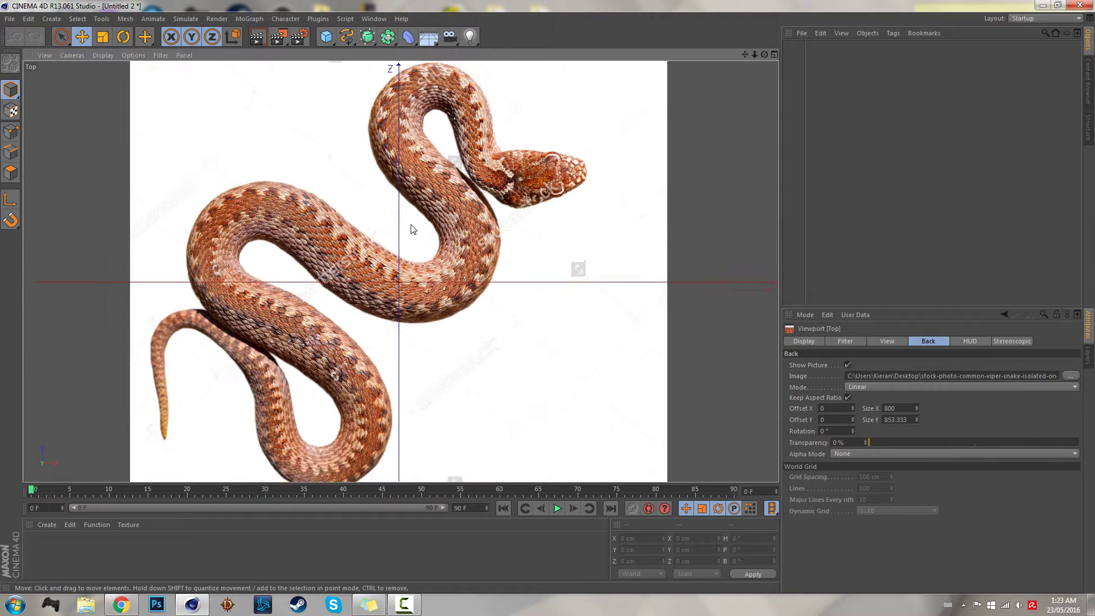
scroll(432, 225, "down", 1)
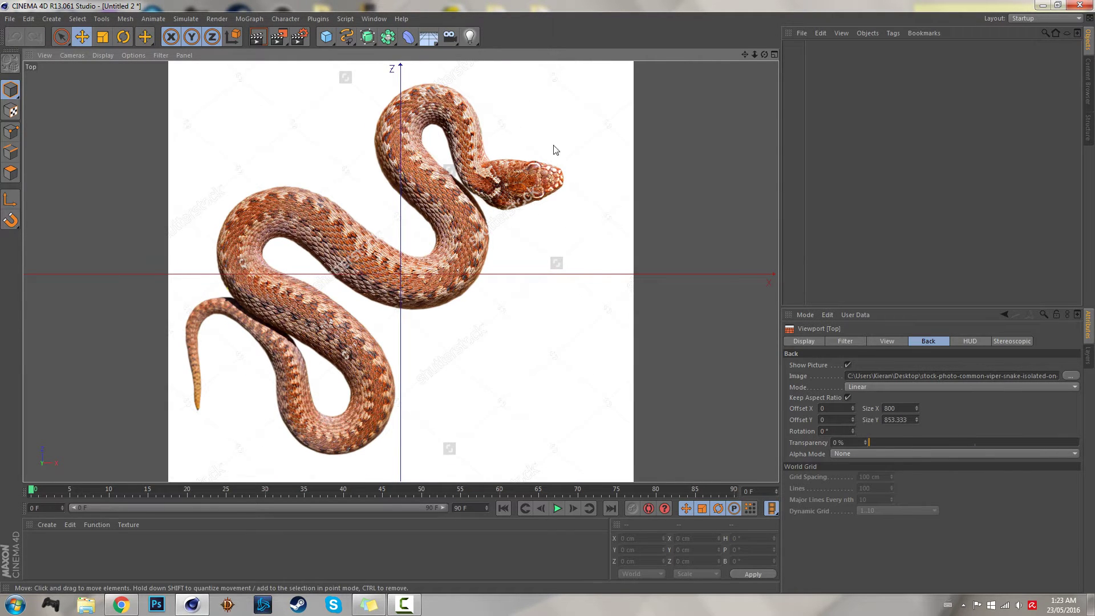
Add an n-Side spline to the scene.
left_click_drag(744, 55, 735, 86)
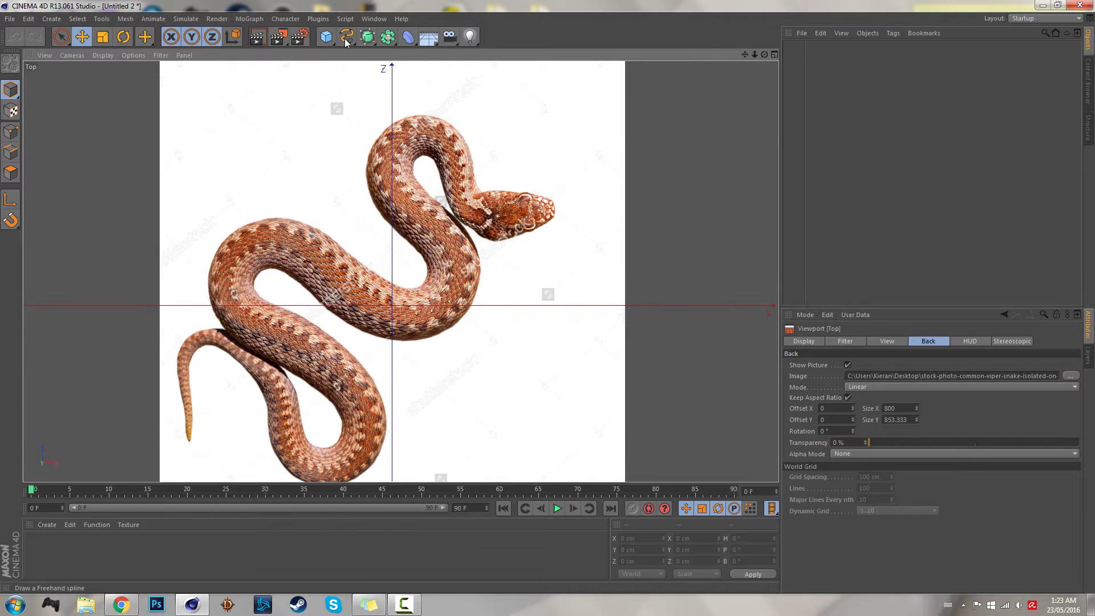
left_click(345, 43)
left_click(384, 114)
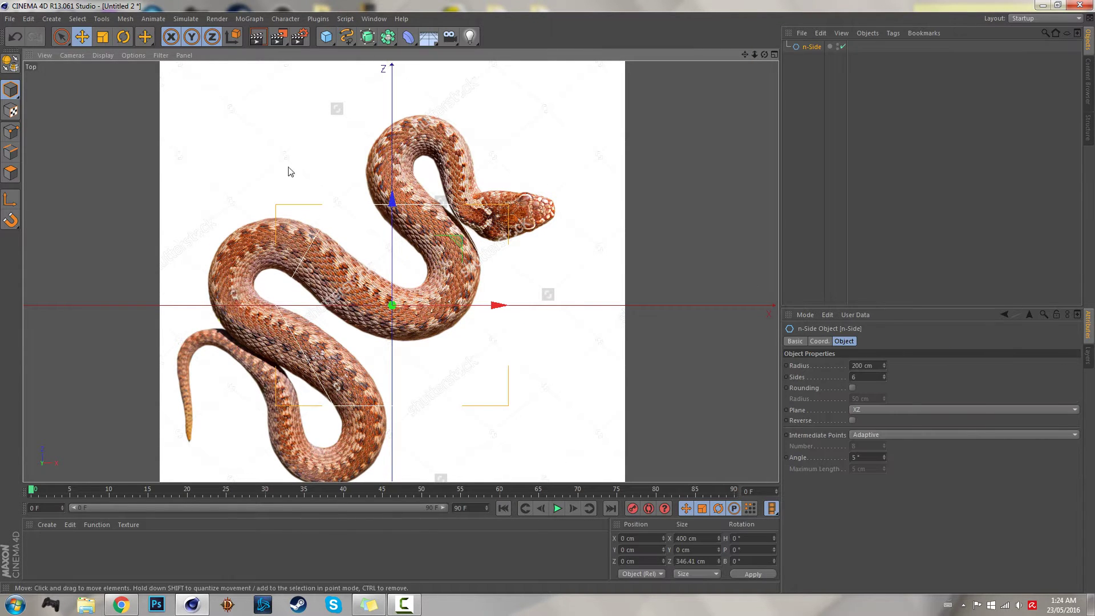
left_click(117, 40)
left_click_drag(501, 175, 446, 228)
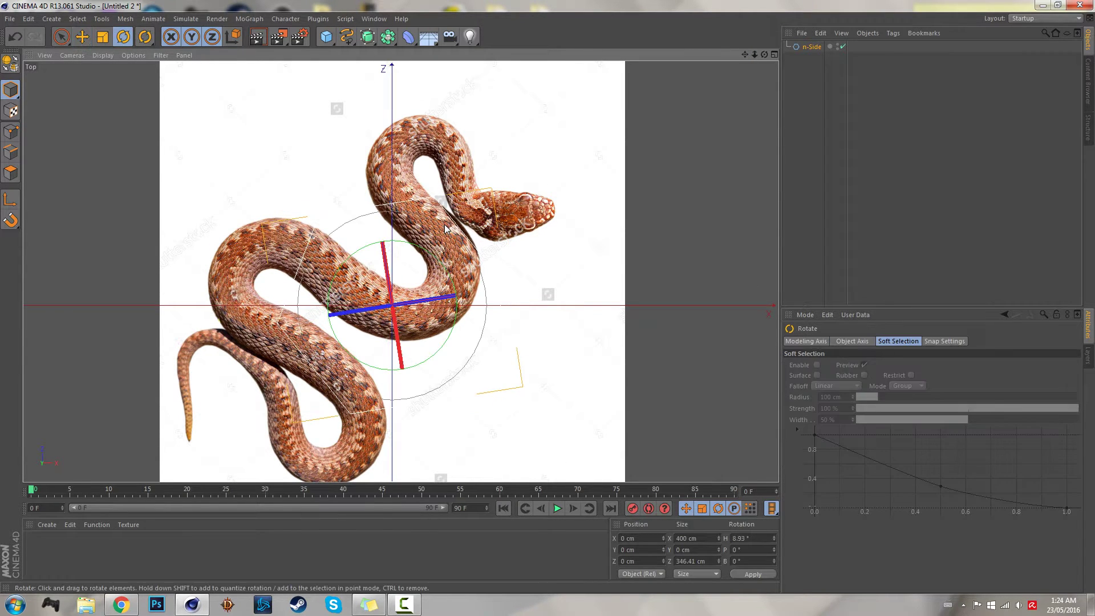
key("ctrl+z")
Scale the n-Side spline down to about 110 cm wide and move it to the snake's head, at about X 268 cm, Z 186 cm.
key("t")
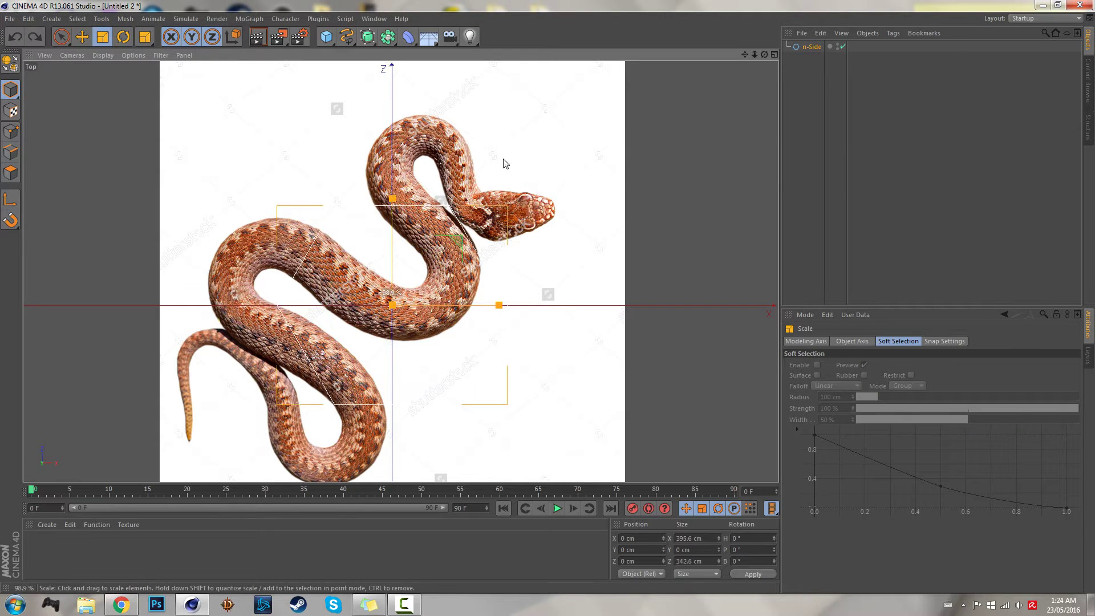
left_click_drag(503, 164, 396, 253)
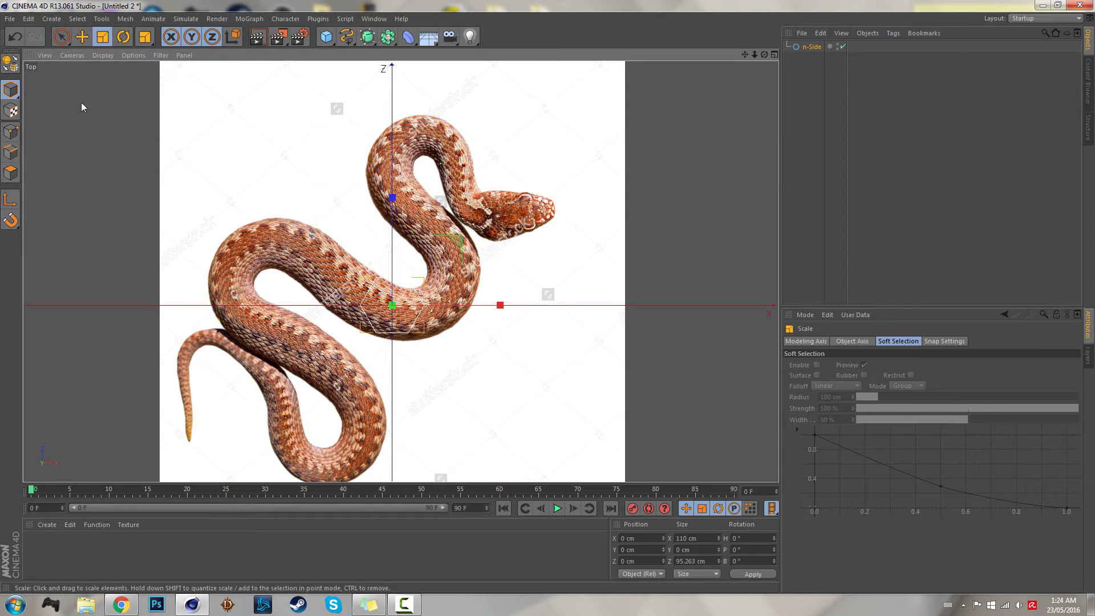
left_click(82, 37)
left_click_drag(393, 197, 393, 89)
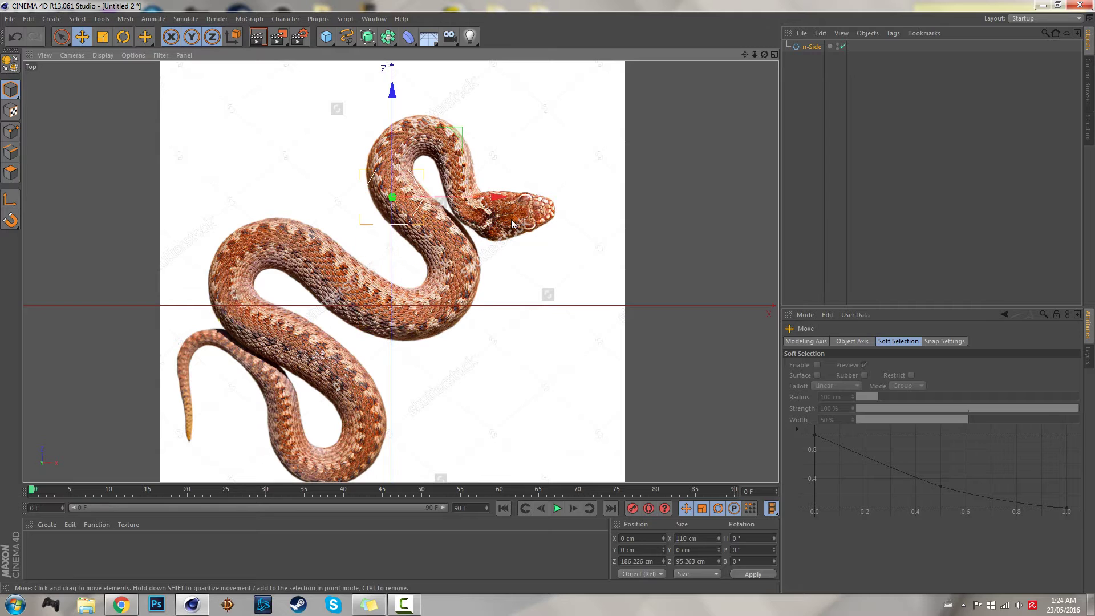
left_click_drag(485, 197, 593, 198)
scroll(557, 237, "up", 5)
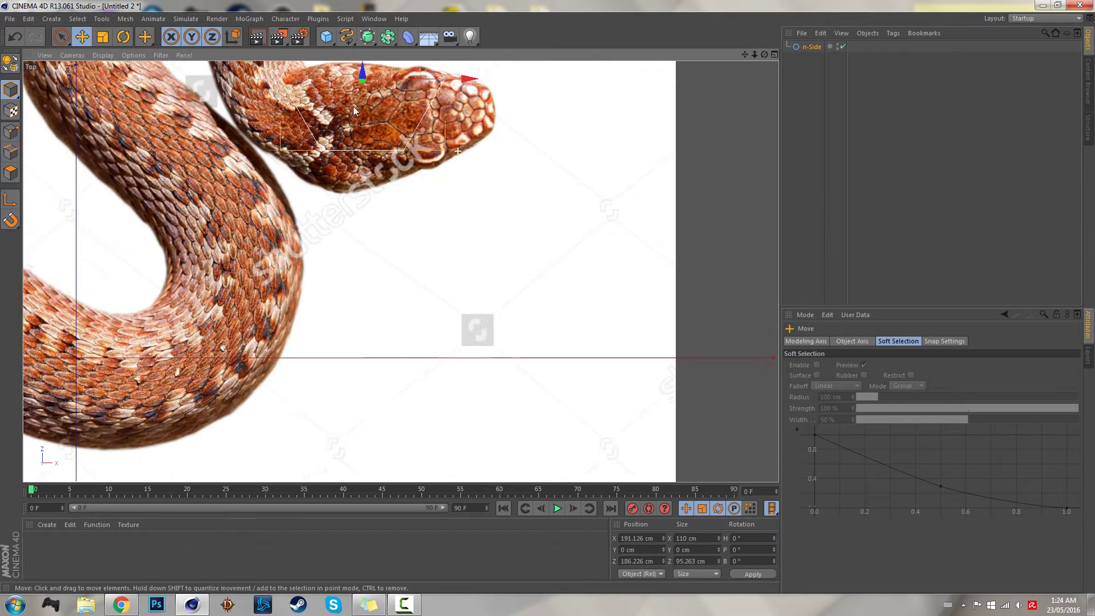
left_click_drag(745, 55, 756, 222)
left_click_drag(487, 246, 603, 246)
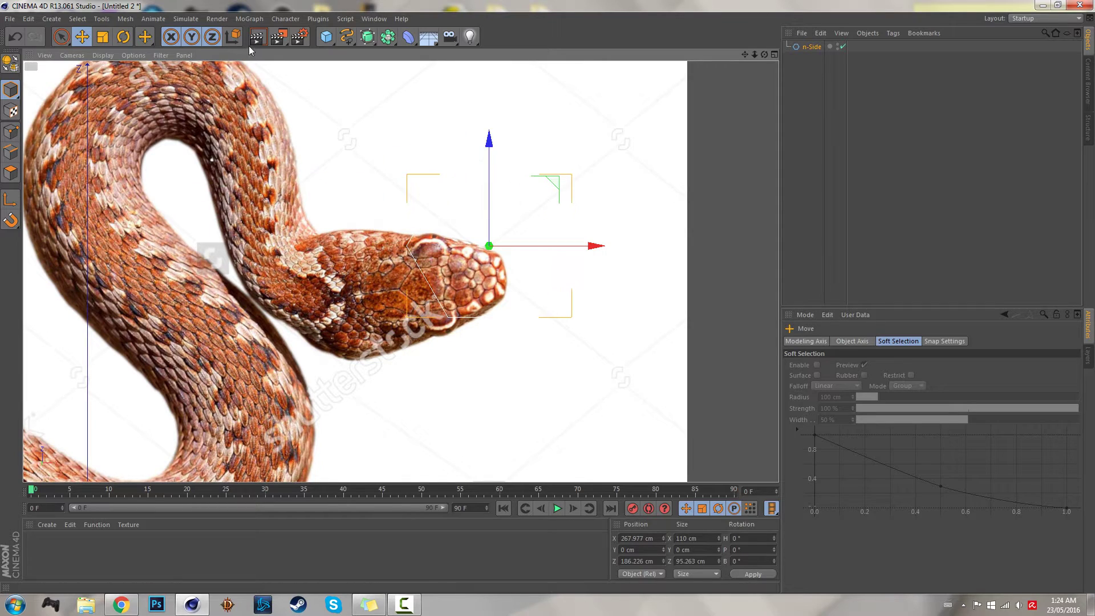
Rotate the n-Side spline upright to face along the snake's head, with pitch 90° and bank -90°.
left_click(122, 39)
left_click_drag(535, 257, 403, 242)
left_click_drag(491, 209, 496, 337)
left_click(824, 53)
left_click(822, 49)
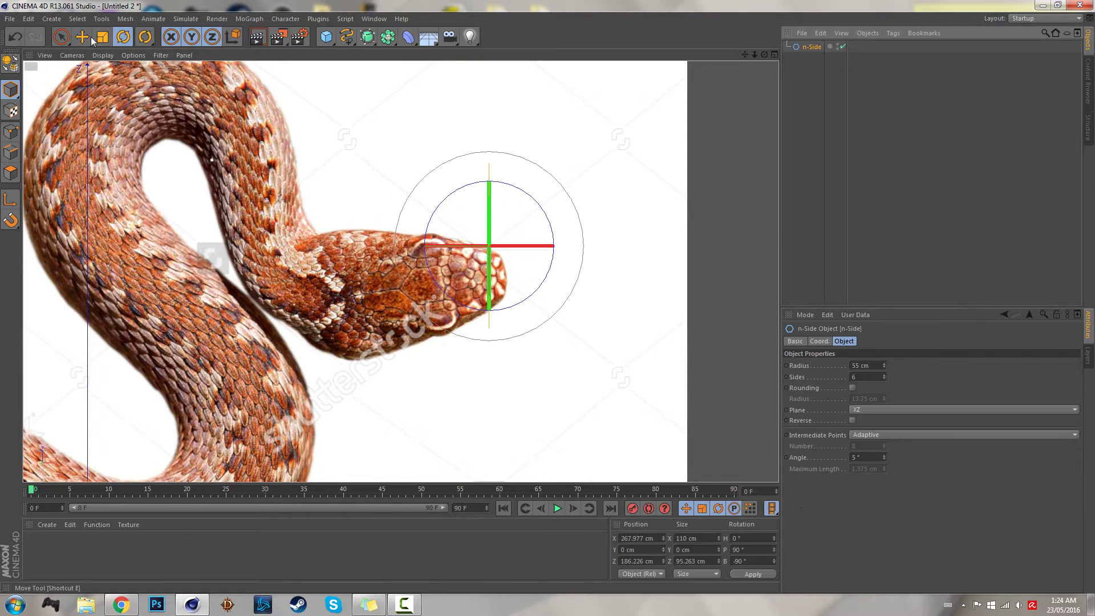
Scale the n-Side spline down to about 37.5 cm and move it onto the snout tip, at about X 278 cm, Z 165 cm.
key("t")
left_click_drag(582, 153, 378, 297)
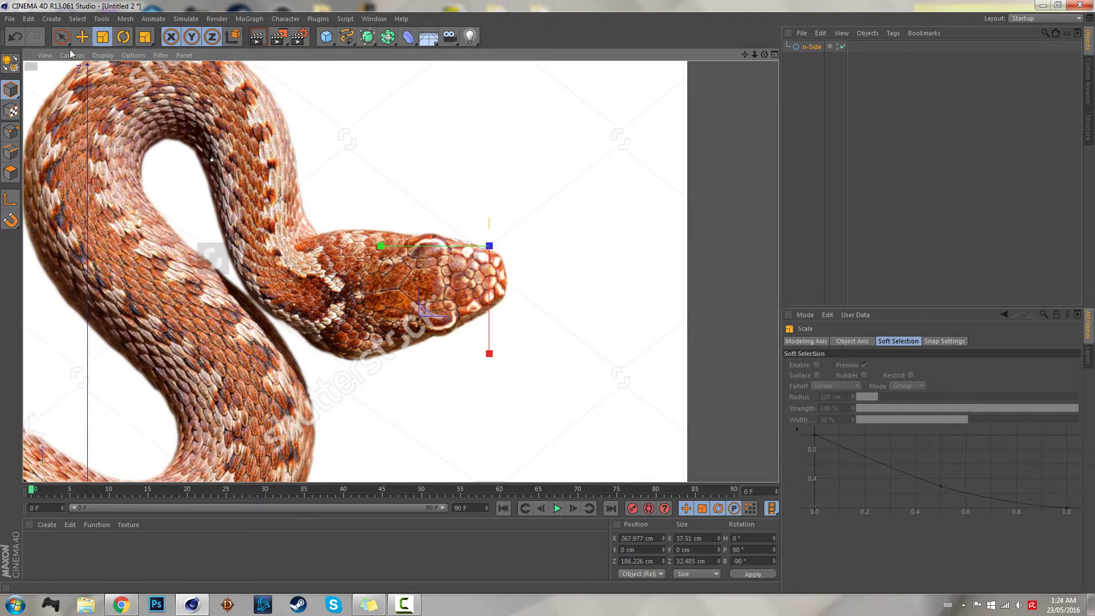
left_click(82, 37)
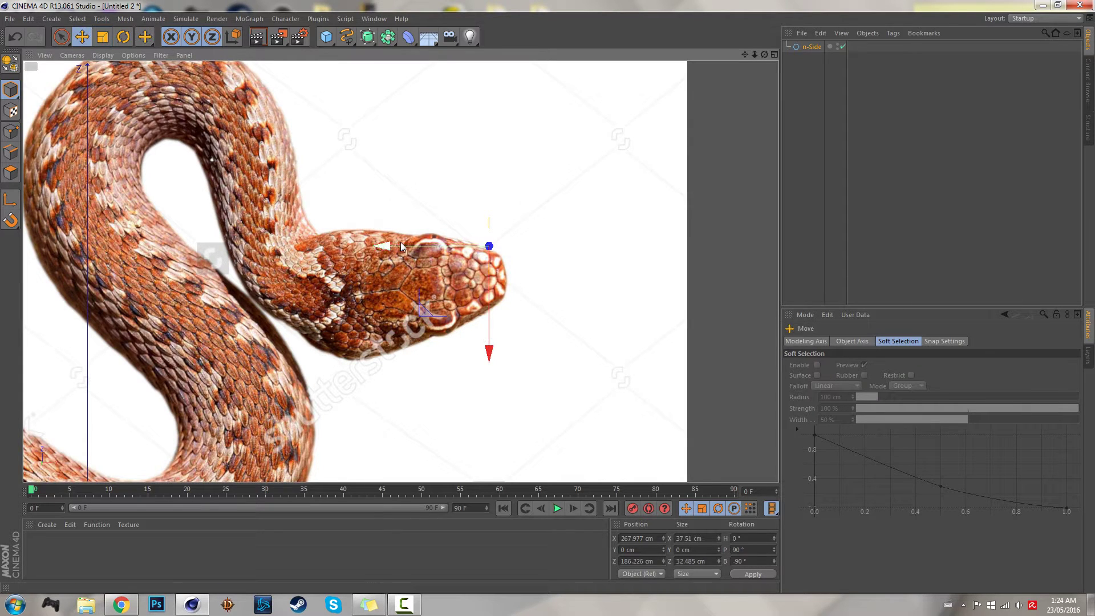
left_click_drag(401, 246, 454, 247)
left_click_drag(526, 246, 463, 272)
left_click(842, 147)
left_click(811, 47)
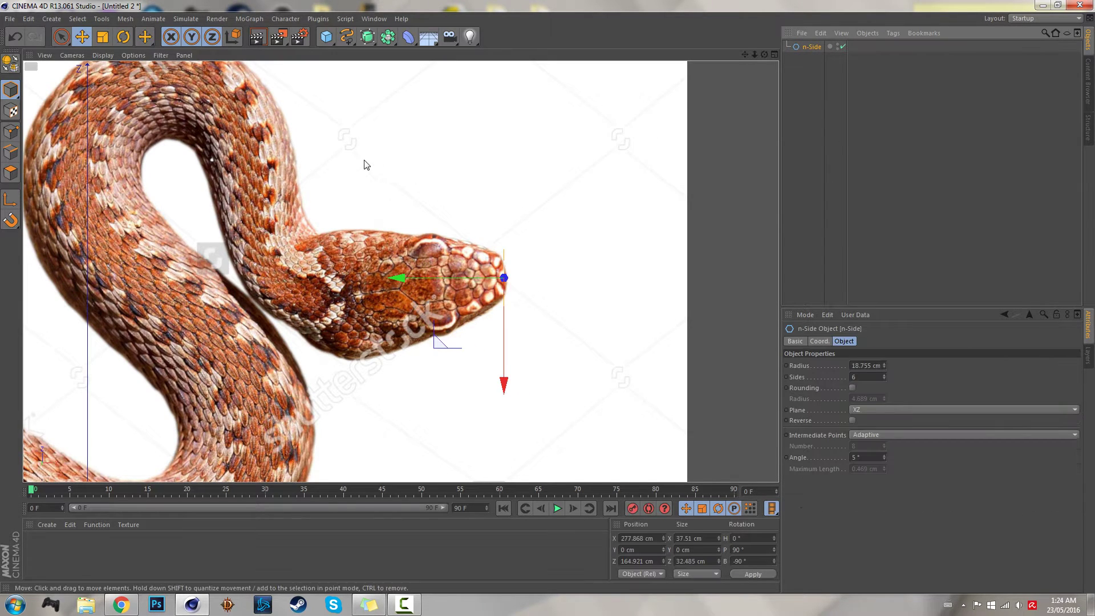
Scale the n-Side spline to a radius of about 15.1 cm to fit the snout's width, and deselect it.
key("t")
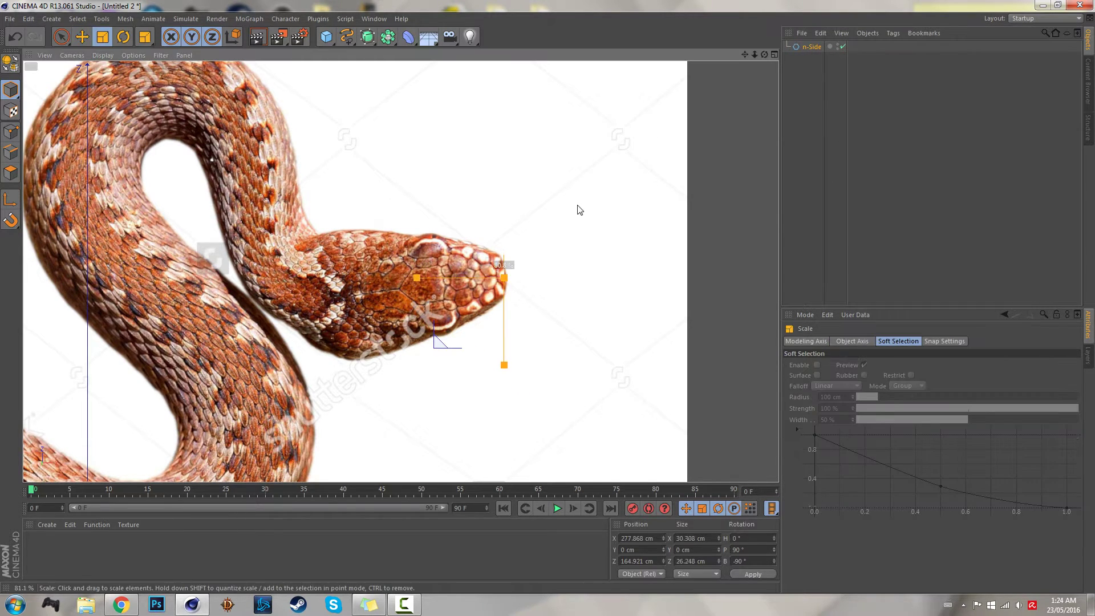
left_click(854, 170)
left_click(806, 47)
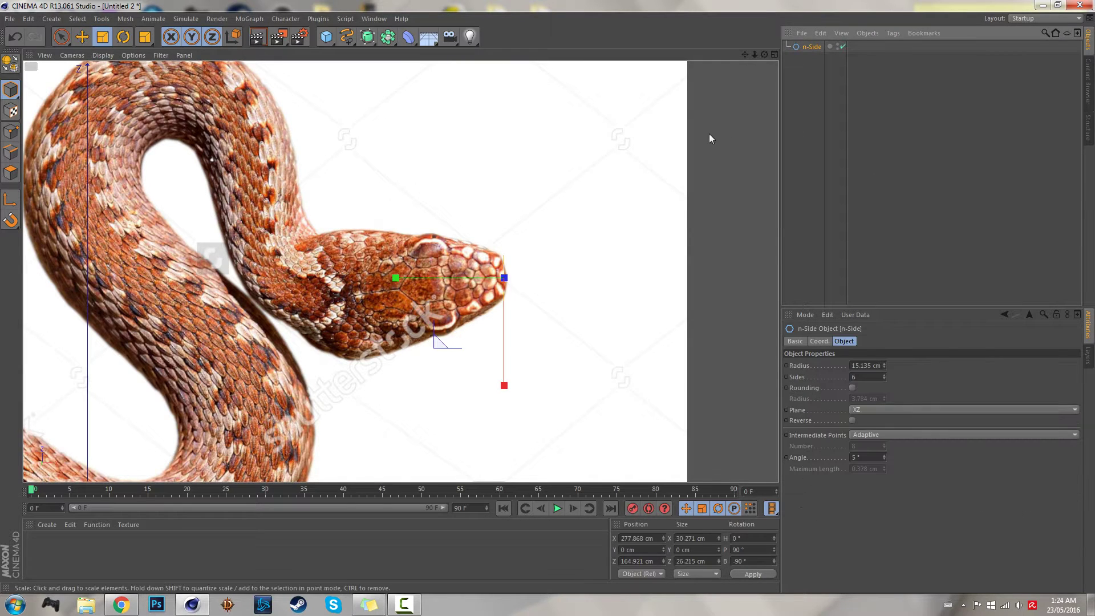
left_click(976, 175)
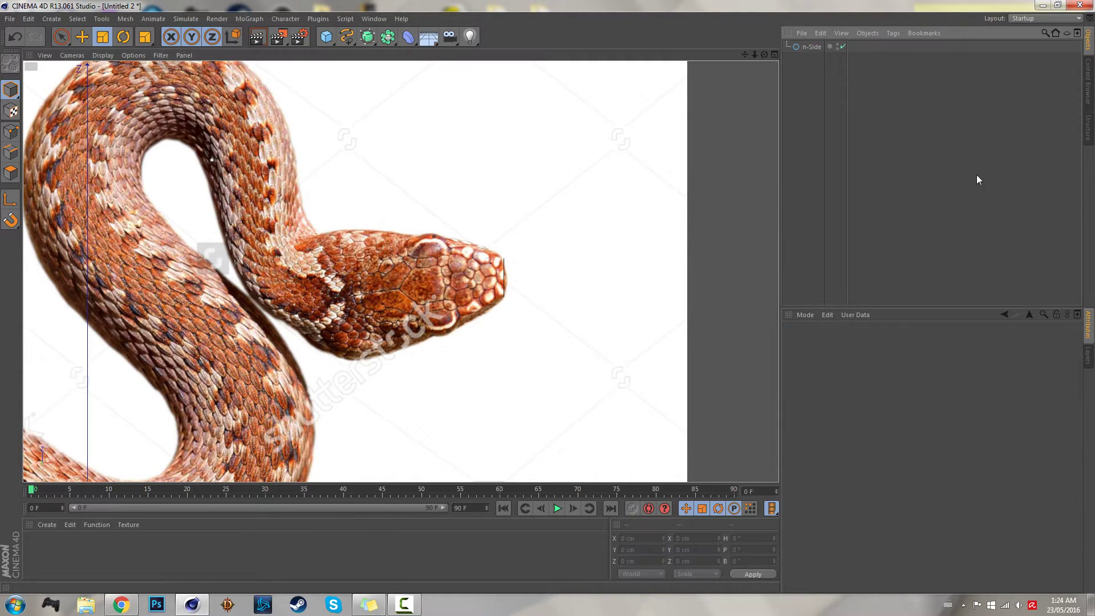
Add a Loft NURBS object to the scene.
left_click(388, 37)
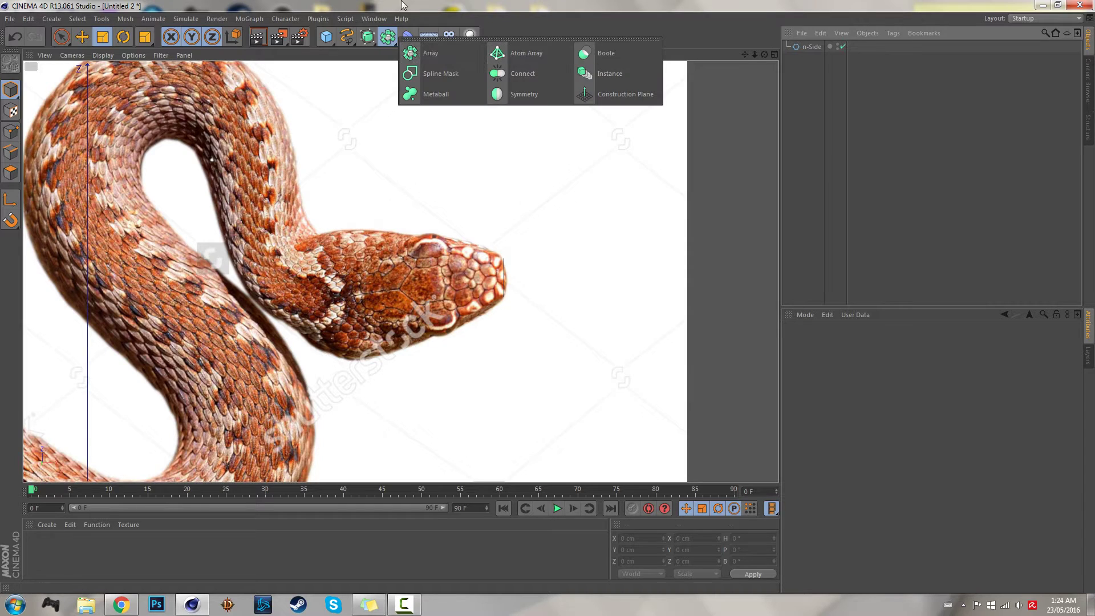
left_click(409, 37)
left_click(482, 73)
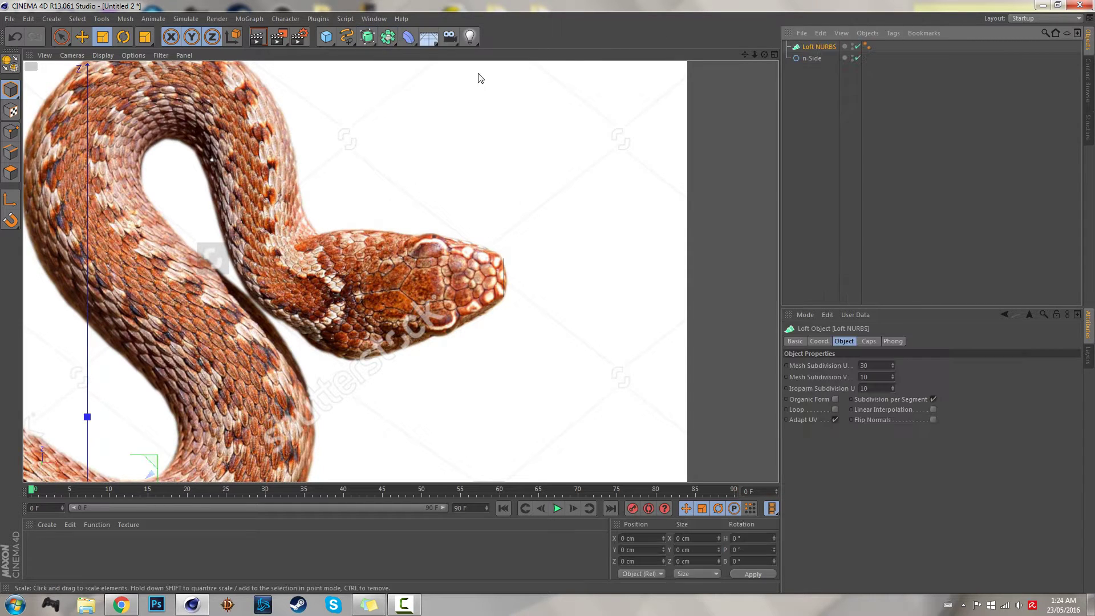
Remove the Phong tag from the Loft NURBS object and make the n-Side spline its child.
left_click(867, 48)
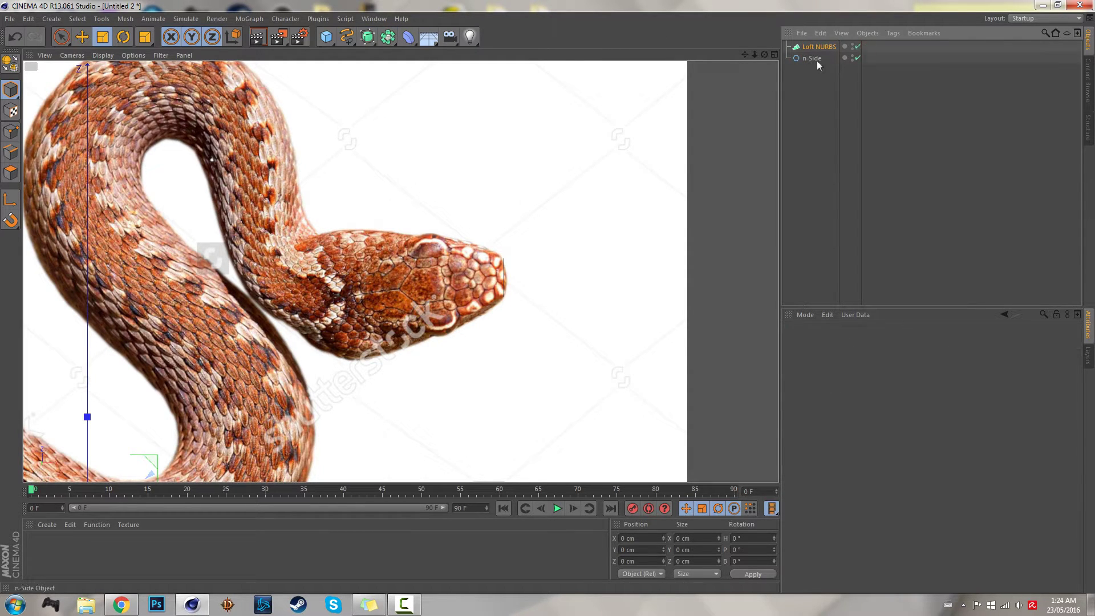
left_click_drag(817, 59, 815, 48)
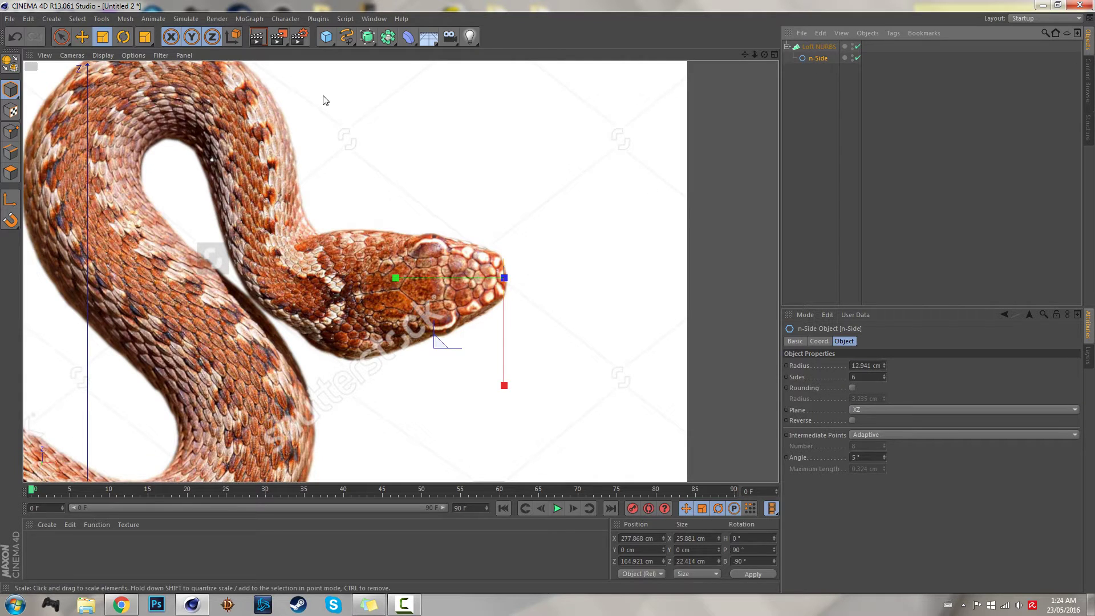
Copy the n-Side spline back along the snout to about X 266 cm and scale the copy to about 45.5 cm.
key("e")
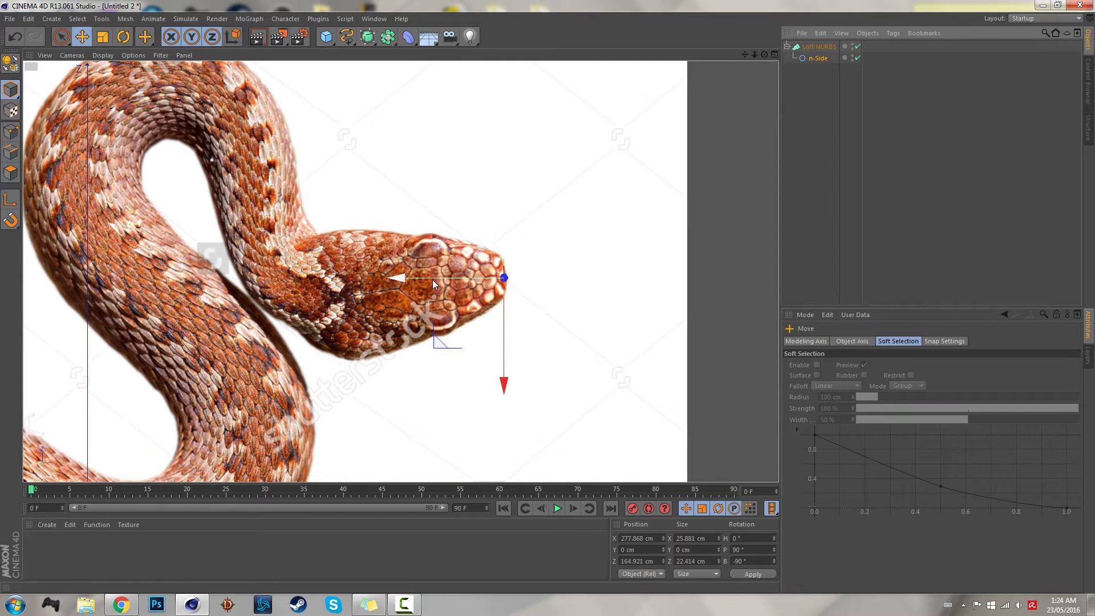
left_click_drag(432, 279, 415, 282)
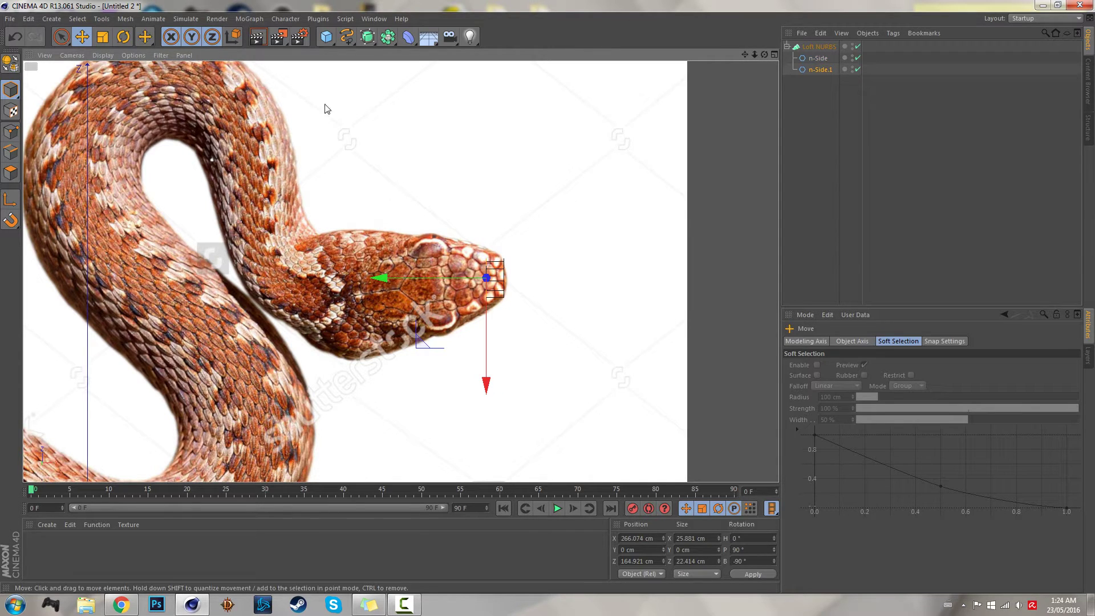
left_click(103, 36)
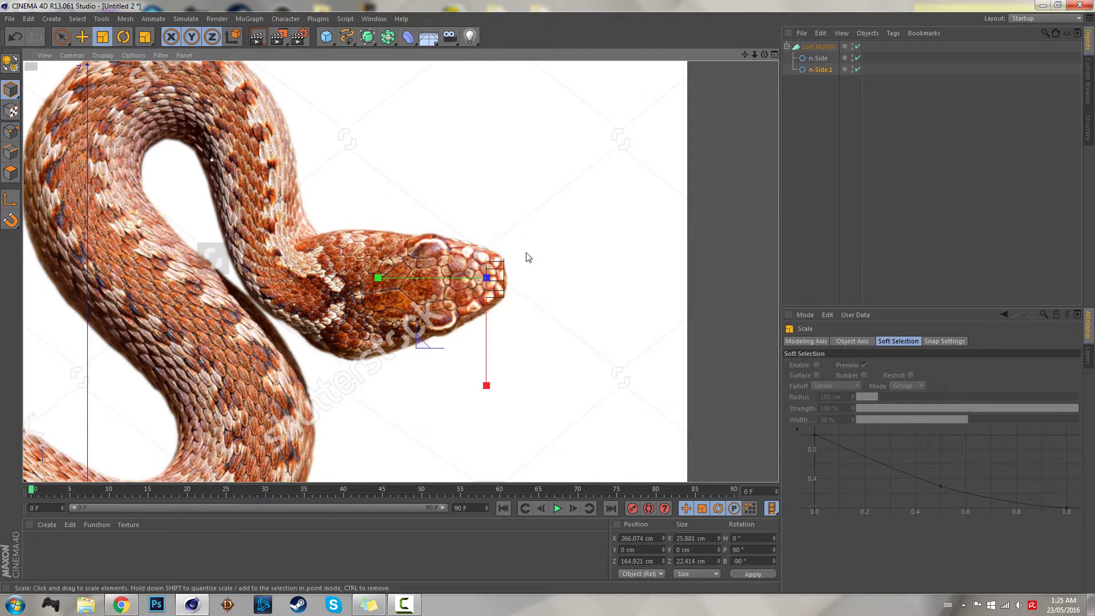
left_click_drag(604, 231, 822, 31)
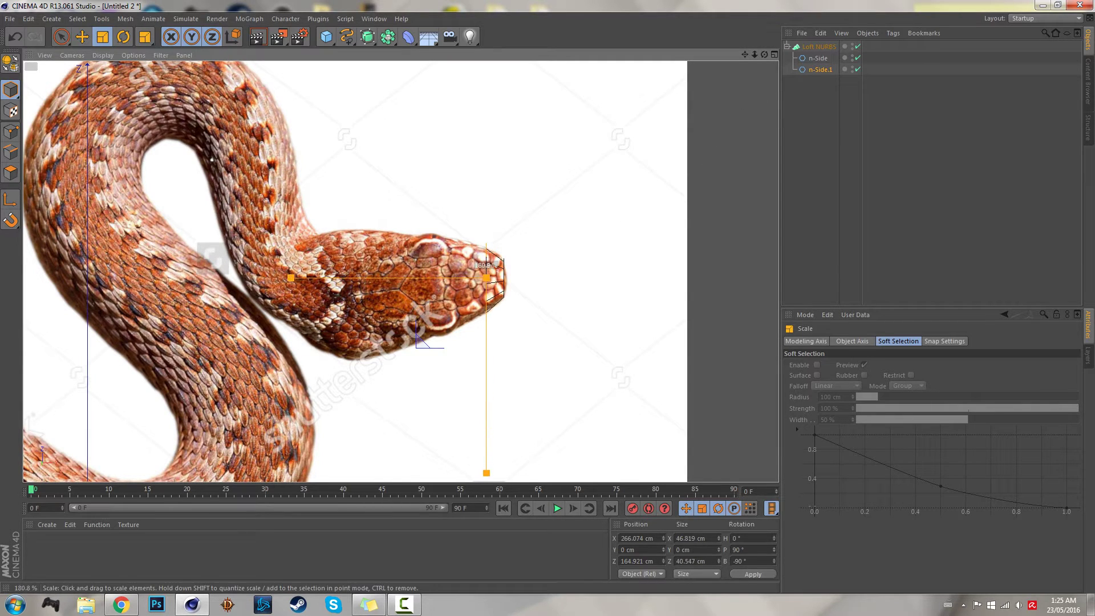
Place another n-Side copy at about X 250.5 cm and scale it to about 57 cm to match the head's width.
left_click(82, 37)
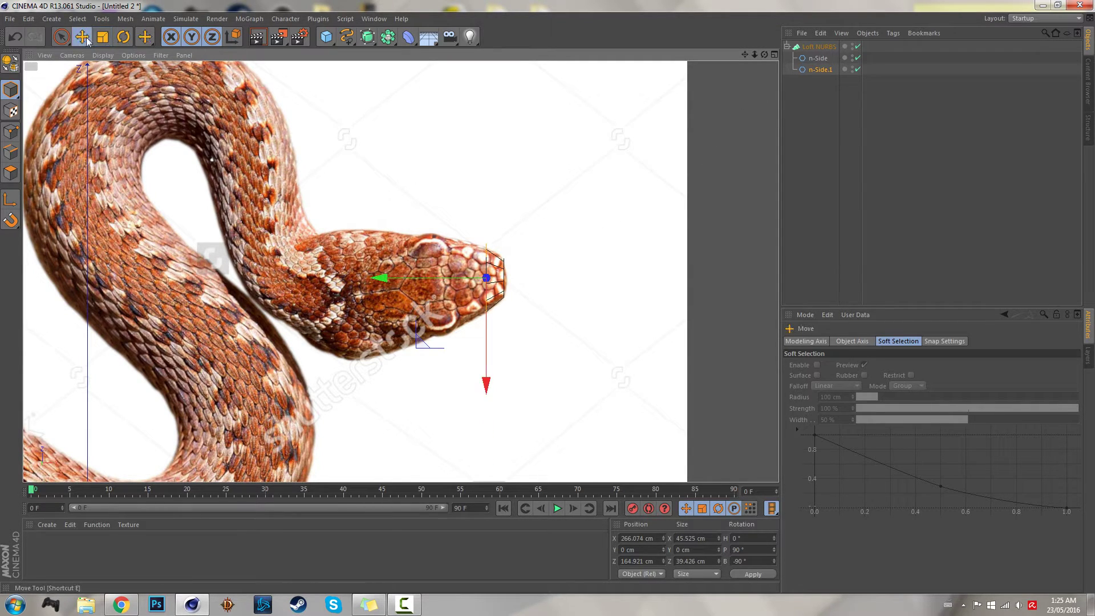
left_click_drag(427, 278, 404, 277)
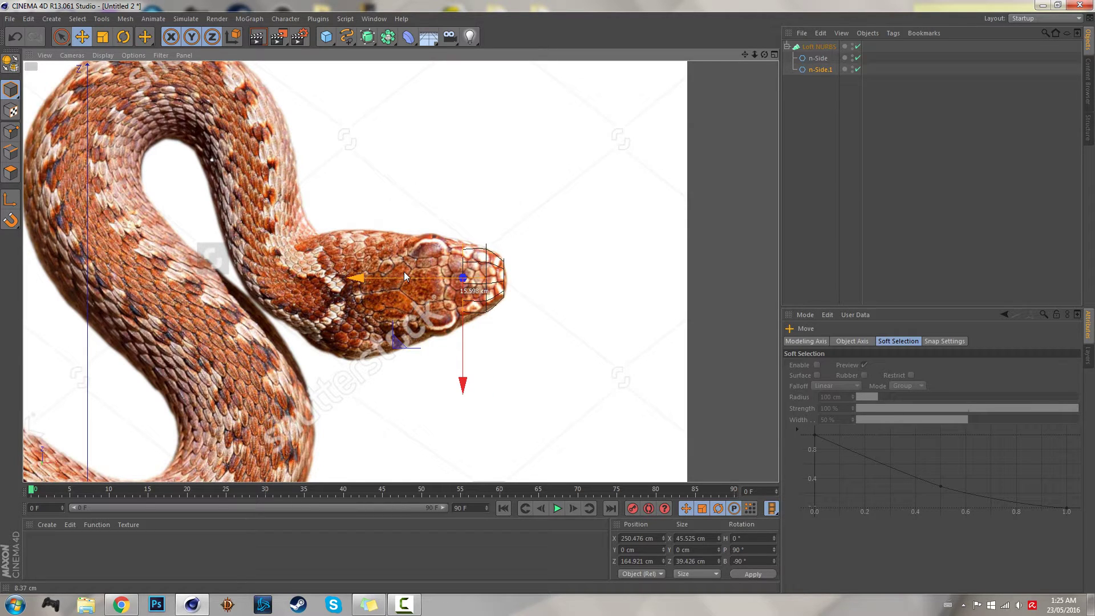
key("ctrl+c")
key("ctrl+v")
key("t")
left_click_drag(587, 245, 681, 162)
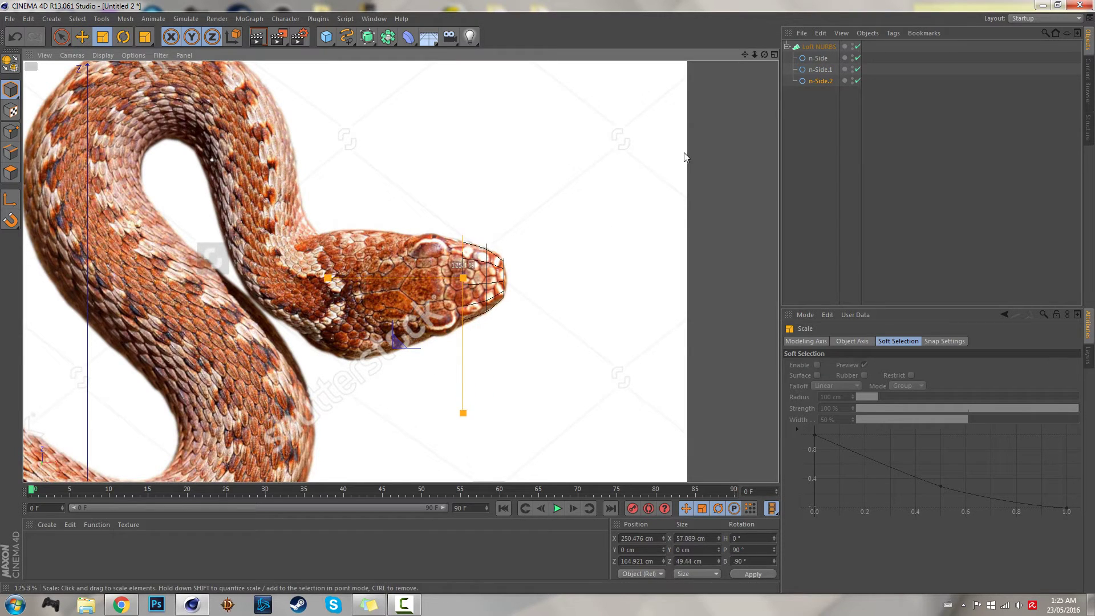
Add an n-Side copy across the eyes at about X 231.5 cm and scale it to about 70 cm.
key("e")
left_click_drag(423, 278, 398, 283)
key("ctrl+c")
key("ctrl+v")
key("t")
left_click_drag(482, 262, 560, 191)
Add an n-Side copy behind the eyes at about X 213 cm, Z 164 cm, and scale it to about 73 cm.
key("e")
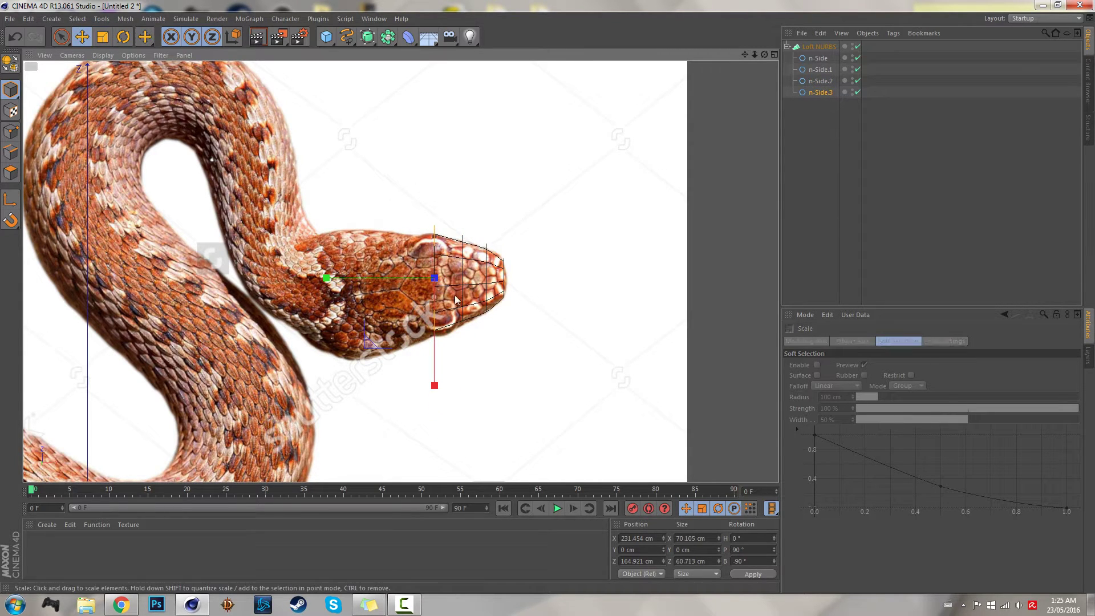
left_click_drag(402, 278, 373, 279)
key("ctrl+c")
key("ctrl+v")
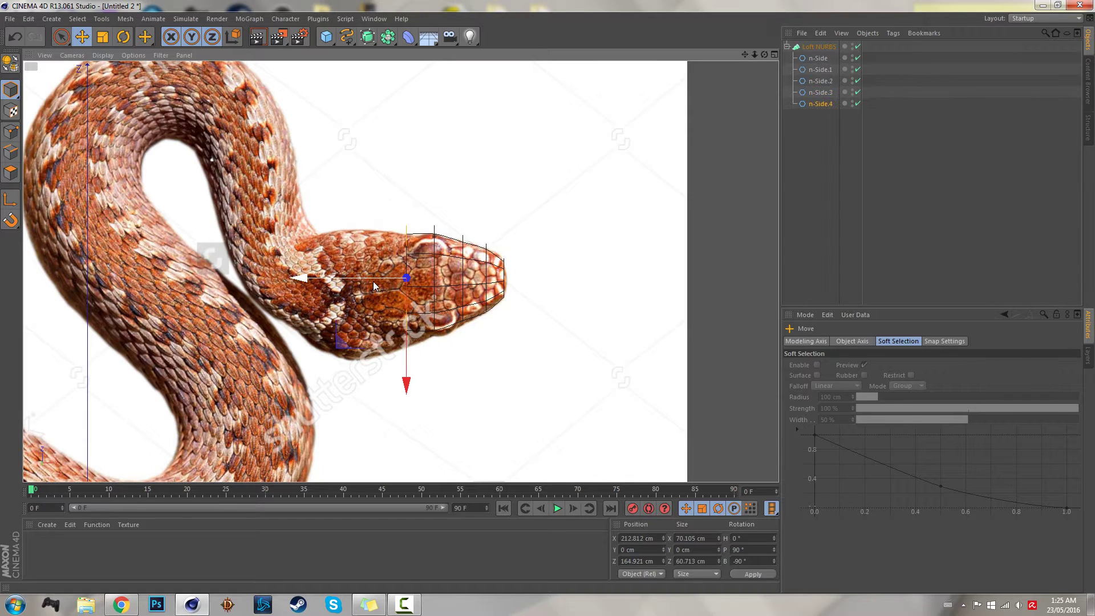
left_click_drag(408, 329, 409, 329)
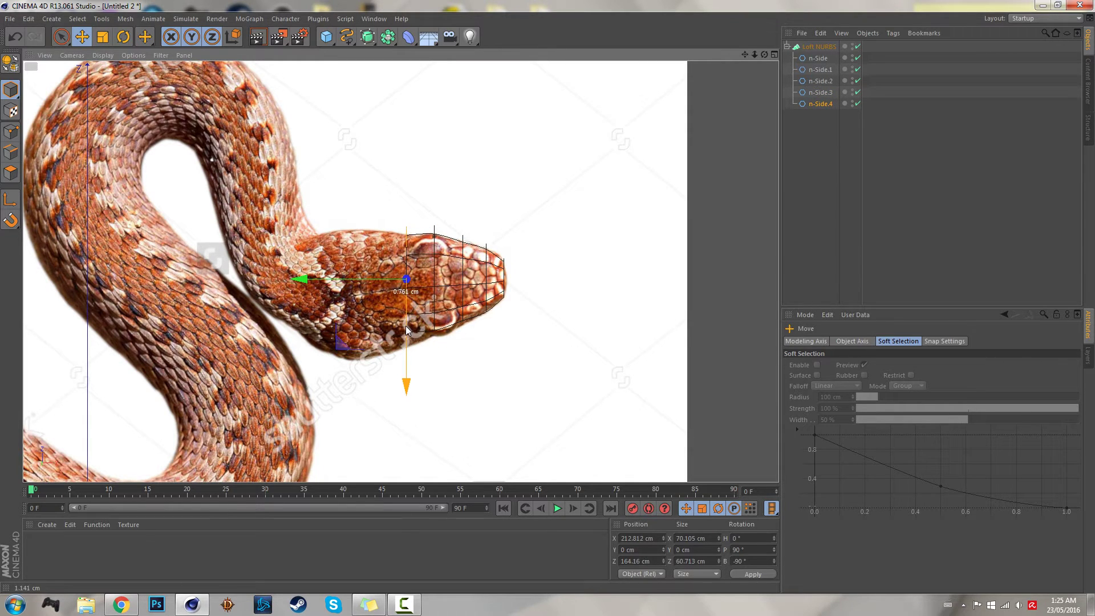
key("t")
left_click_drag(485, 275, 496, 269)
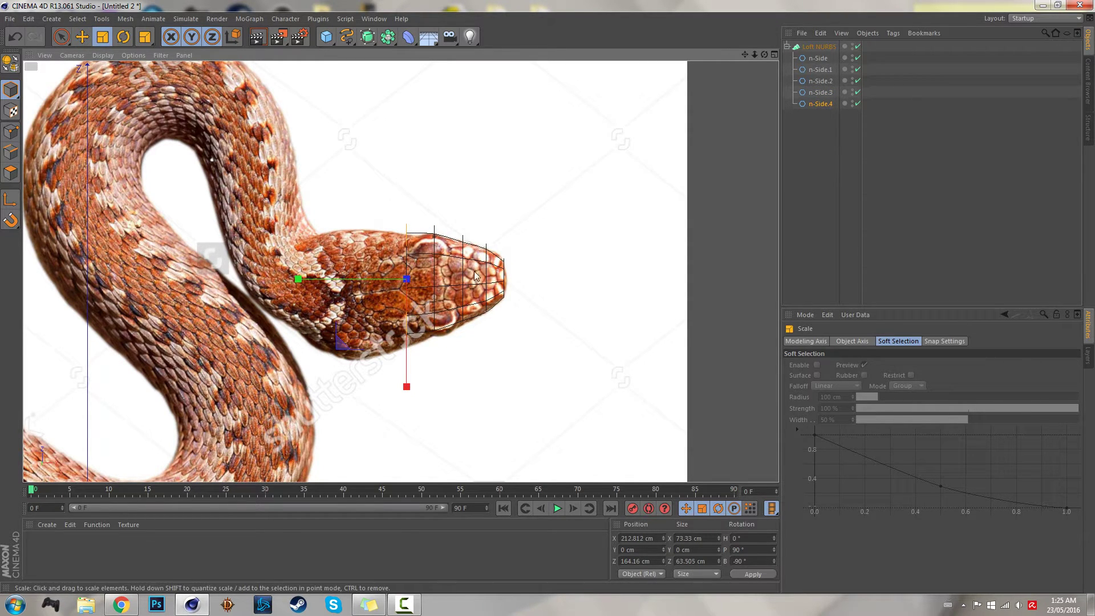
Add an n-Side copy at about X 199.5 cm, Z 159.6 cm, and scale it to about 86.5 cm.
key("e")
left_click_drag(383, 278, 364, 282)
key("ctrl+c")
key("ctrl+v")
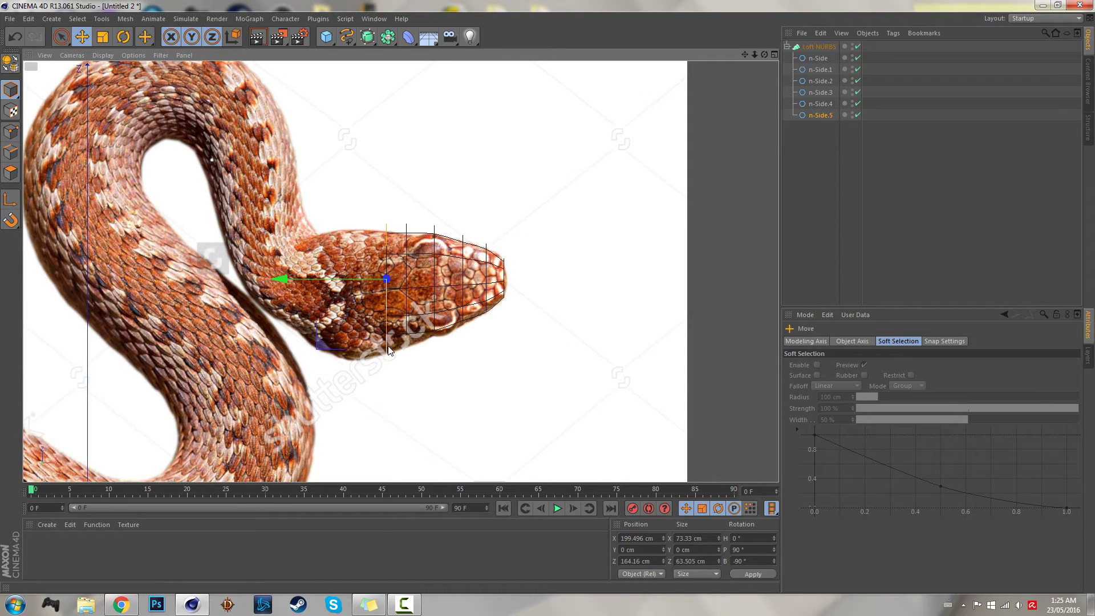
key("t")
left_click_drag(388, 350, 548, 251)
Add an n-Side copy at the widest part of the head, about X 182 cm, and scale it to about 92.5 cm.
key("e")
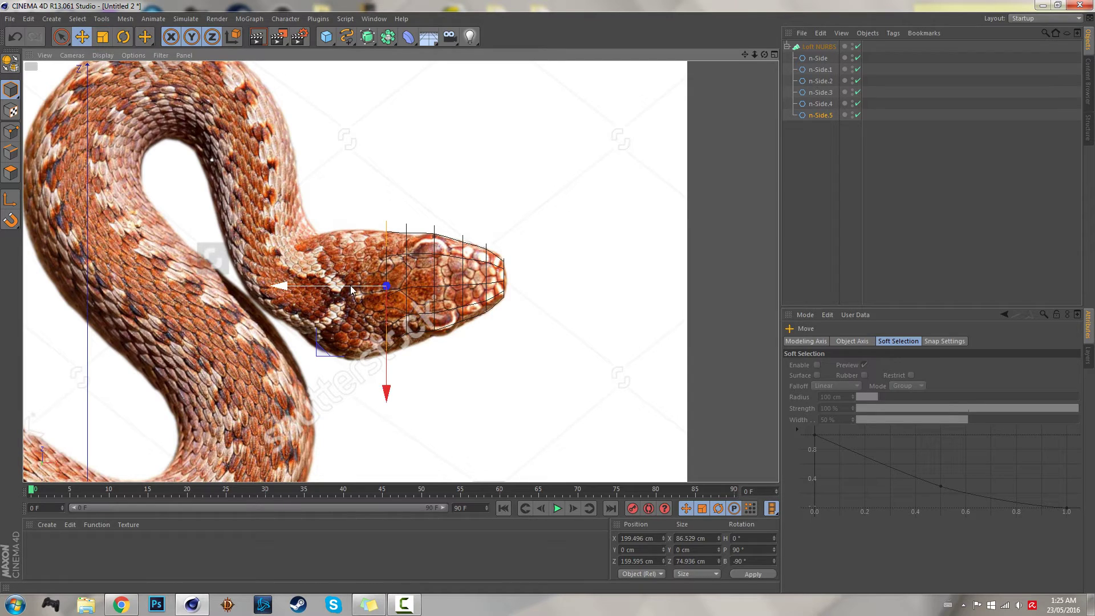
left_click_drag(351, 292, 324, 289)
key("ctrl+c")
key("ctrl+v")
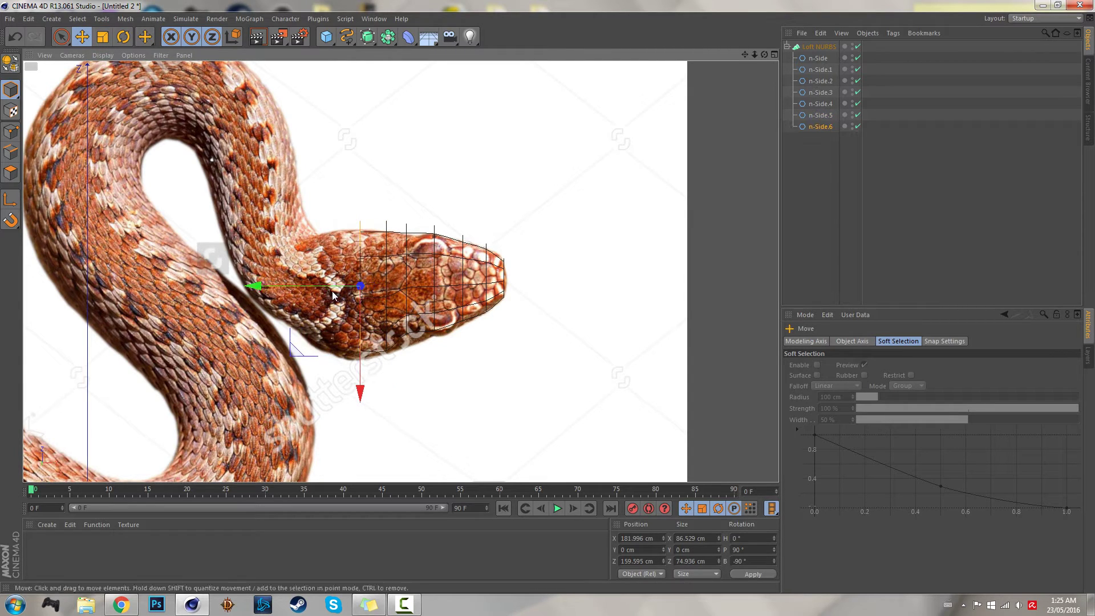
key("t")
left_click_drag(499, 256, 476, 269)
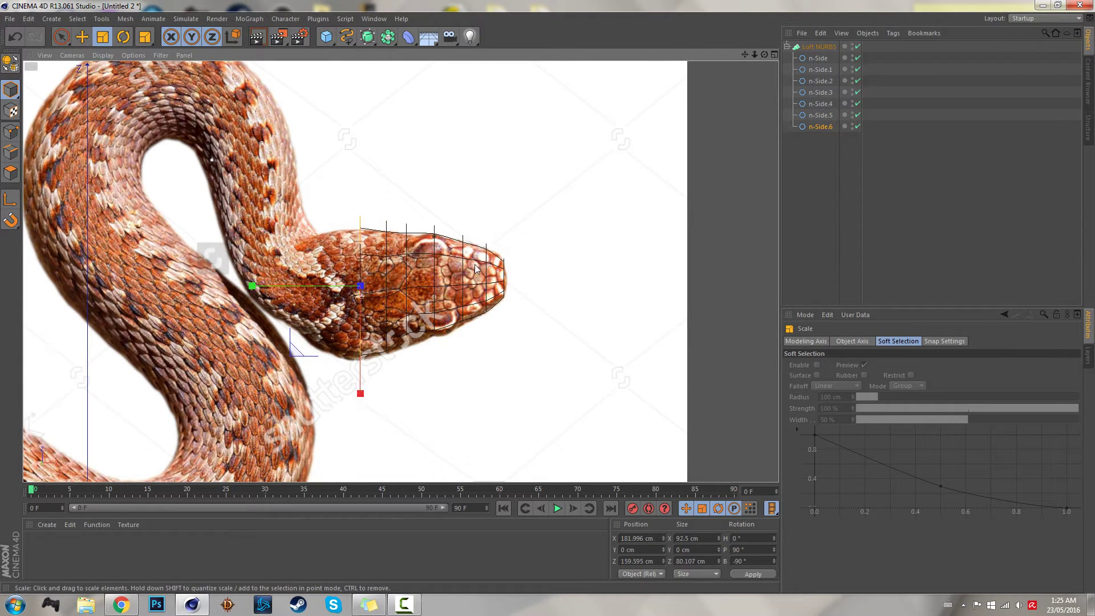
Shift the newest n-Side to about Z 158.5 cm and add a smaller copy behind it toward the neck.
key("e")
left_click_drag(357, 340, 358, 343)
left_click_drag(322, 288, 292, 291)
key("t")
left_click_drag(443, 211, 430, 227)
Add an n-Side copy near the back of the head at about X 150 cm and scale it down to about 72 cm.
key("e")
left_click_drag(318, 287, 303, 288, "ctrl")
key("r")
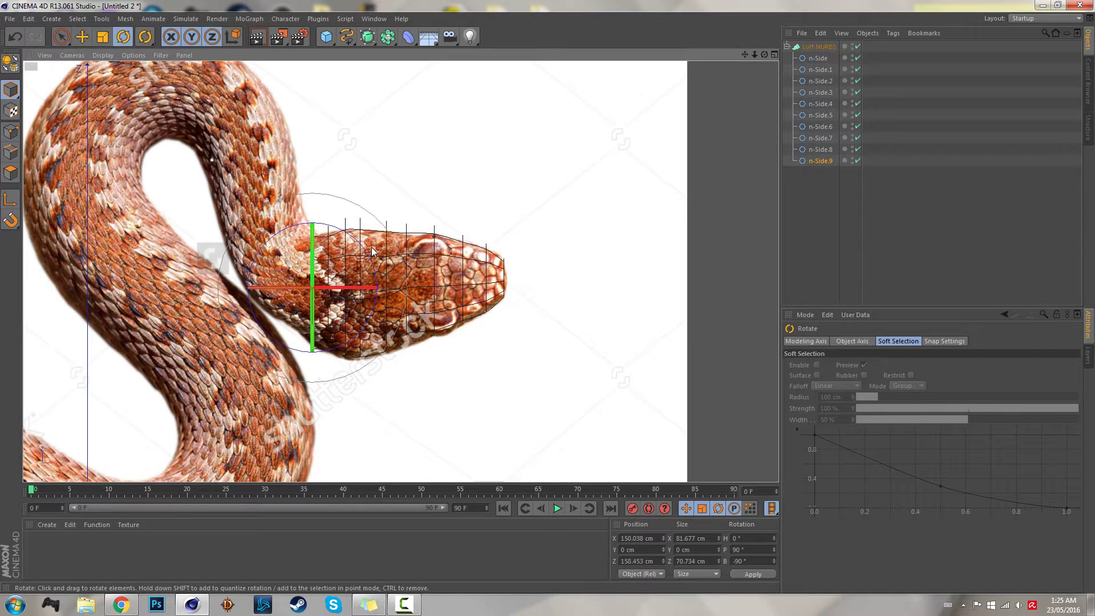
key("t")
left_click_drag(378, 247, 304, 288)
Place a final head n-Side copy at about X 144 cm and scale it down to about 63 cm.
key("e")
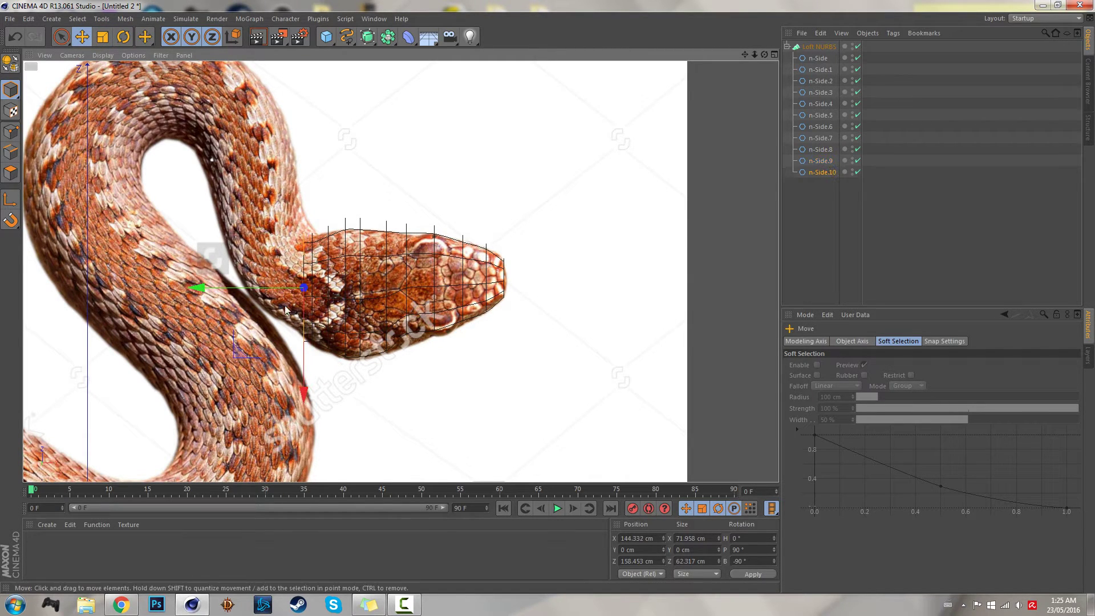
key("t")
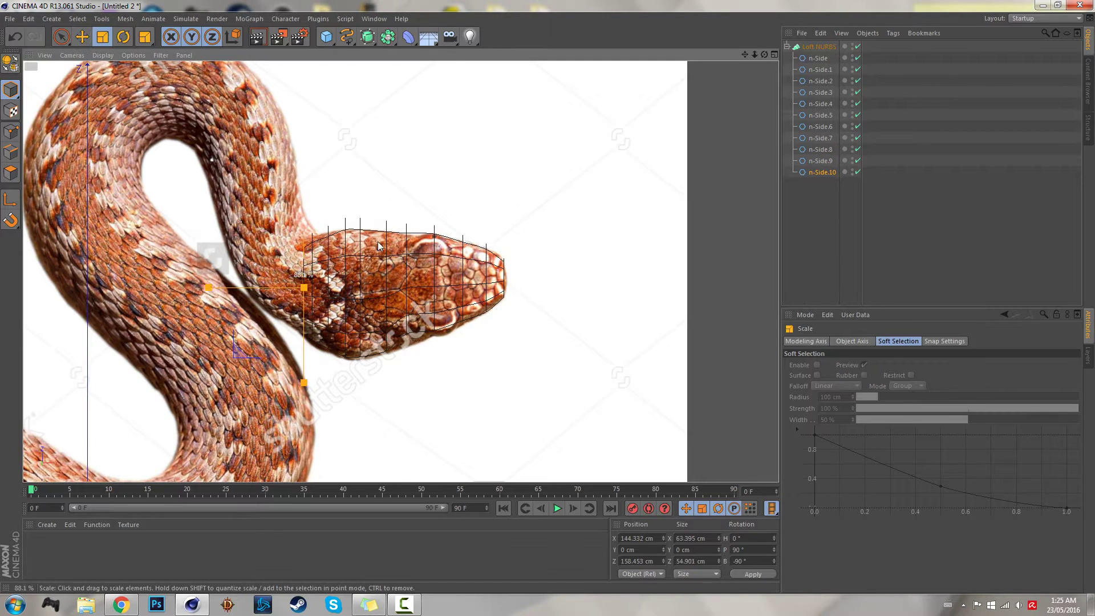
left_click_drag(383, 248, 379, 247)
Deselect everything and examine the lofted head from the side in the perspective view.
left_click(832, 230)
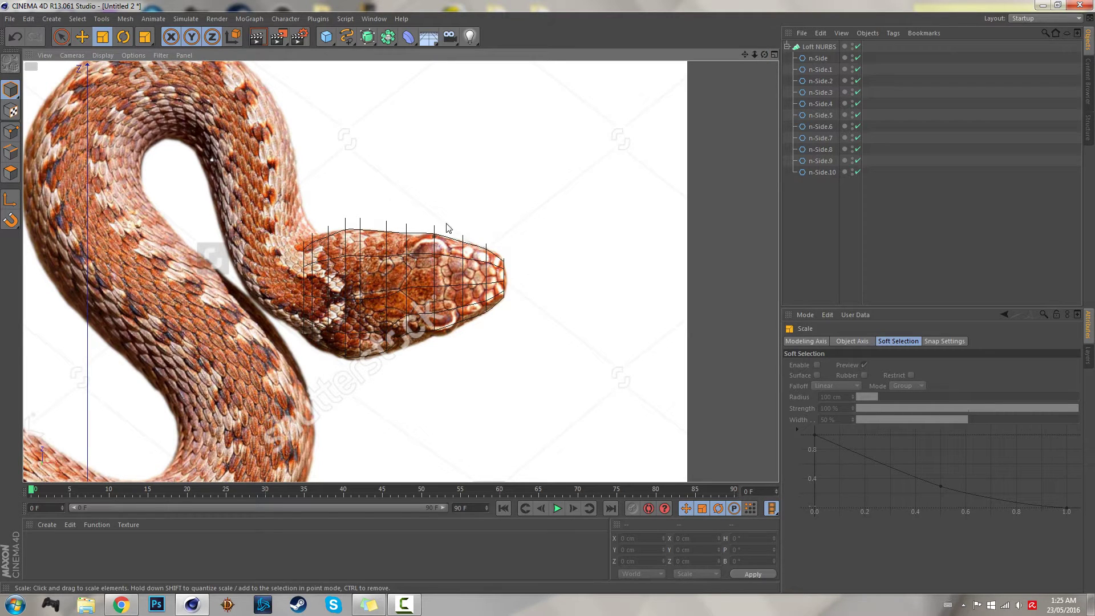
key("F1")
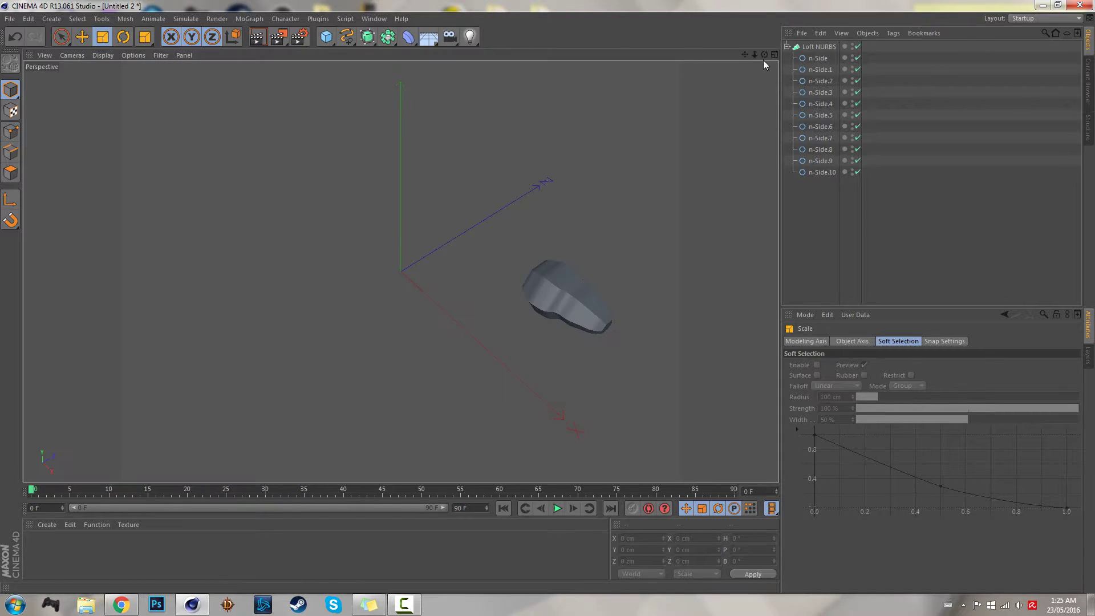
left_click_drag(764, 56, 788, 57)
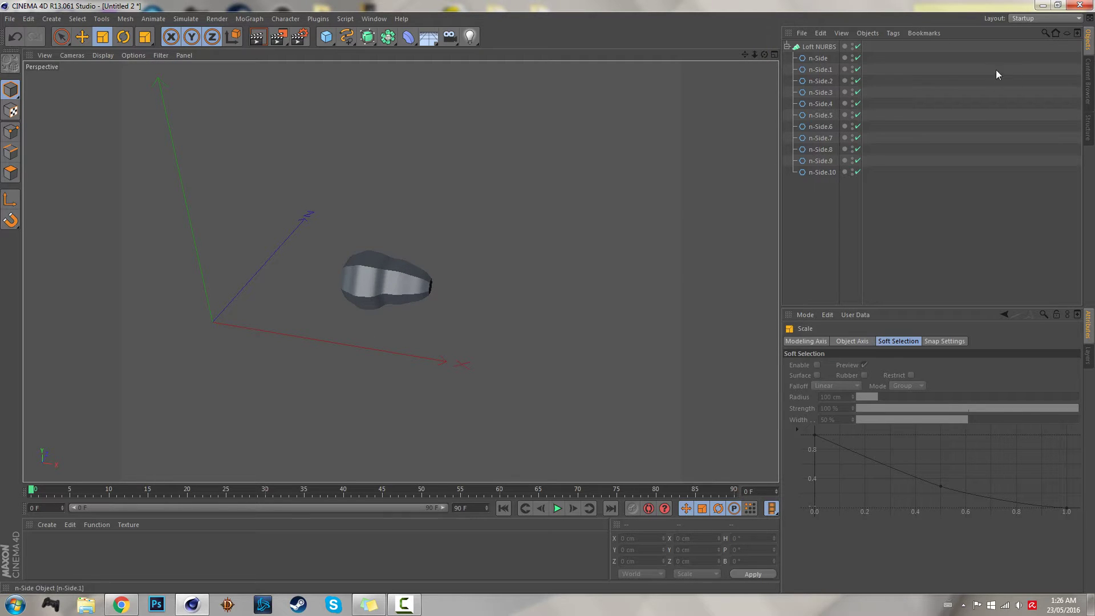
Rename the Loft NURBS object Head, collapse its hierarchy, and return to the top view.
double_click(834, 48)
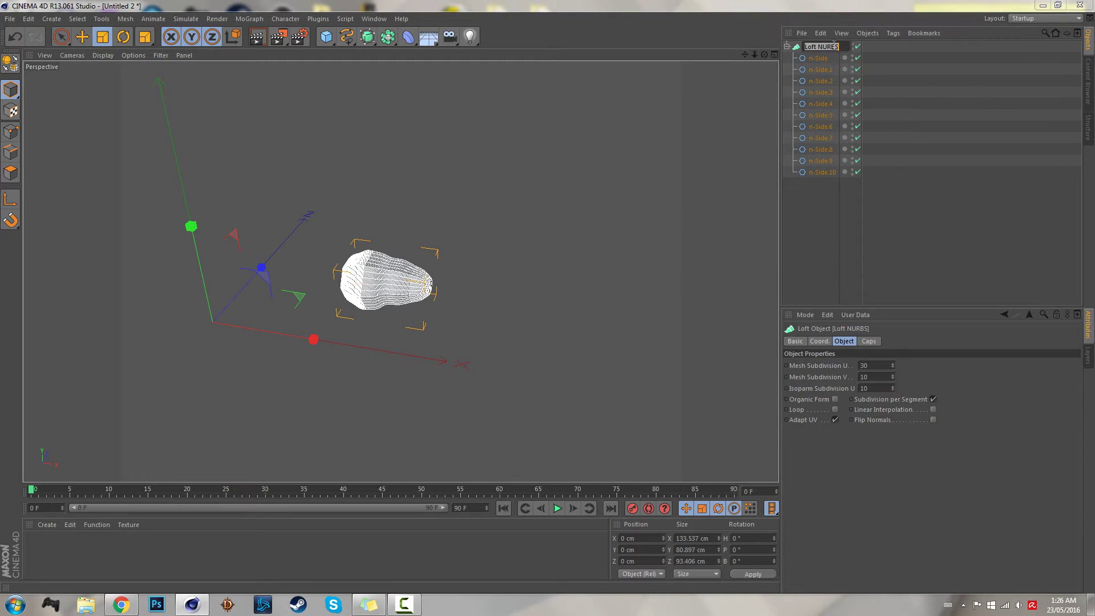
key("Return")
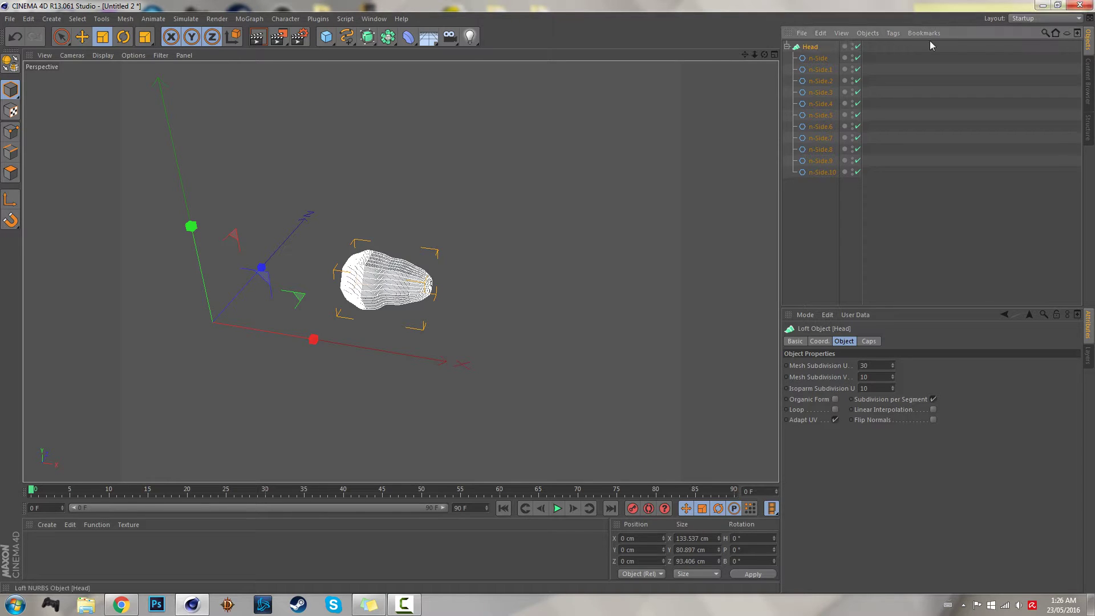
left_click(831, 184)
left_click(787, 47)
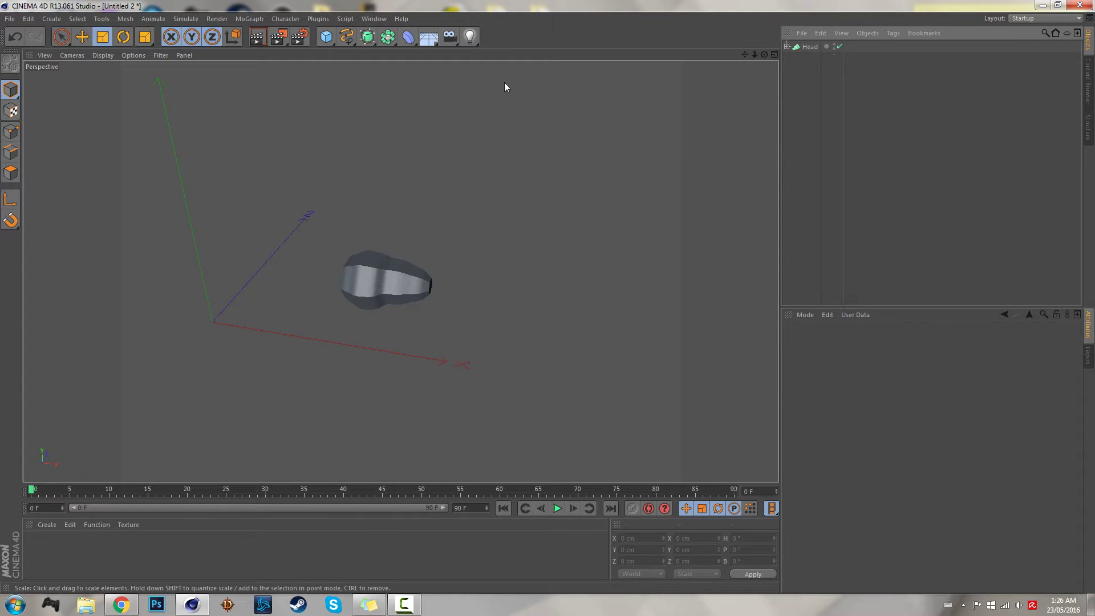
key("F2")
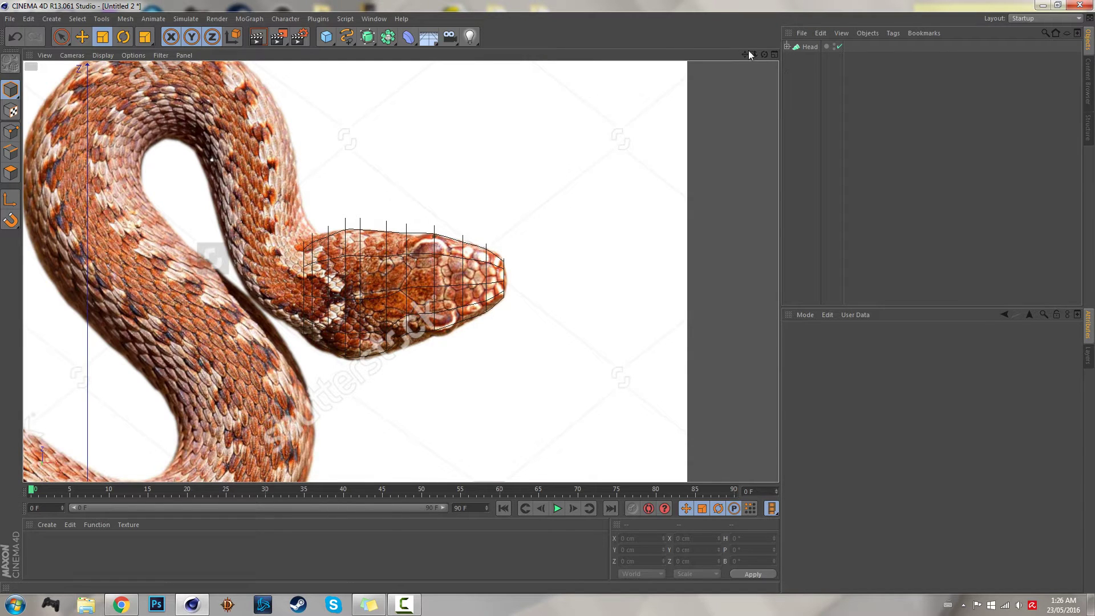
left_click_drag(745, 54, 834, 57)
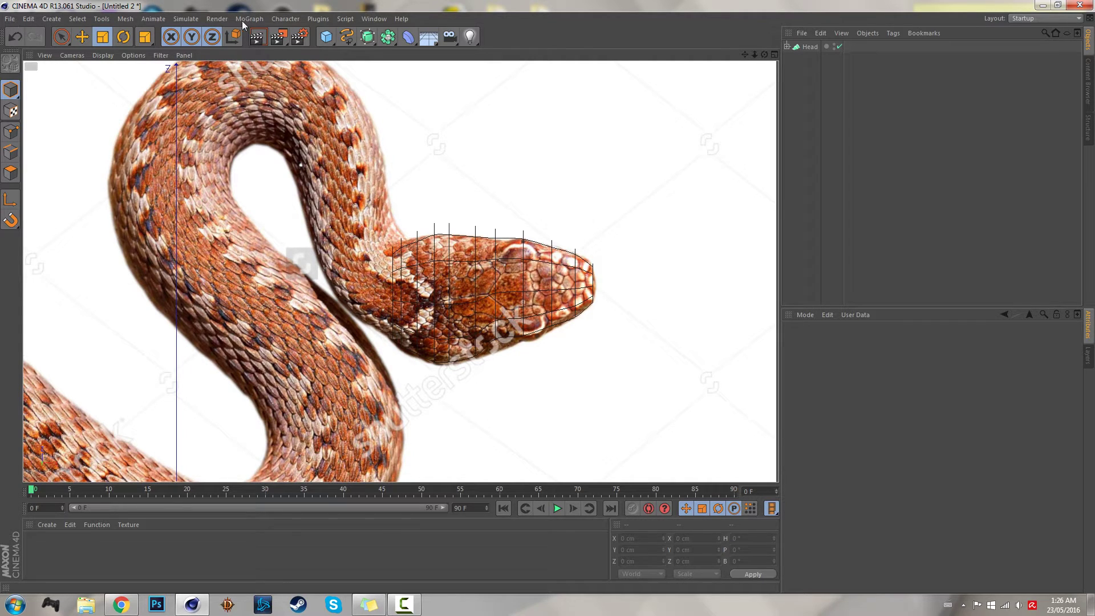
Switch to the Low Poly Snek.c4d project and examine the Body and Head hierarchies inside the Snek null.
left_click(364, 19)
left_click(389, 245)
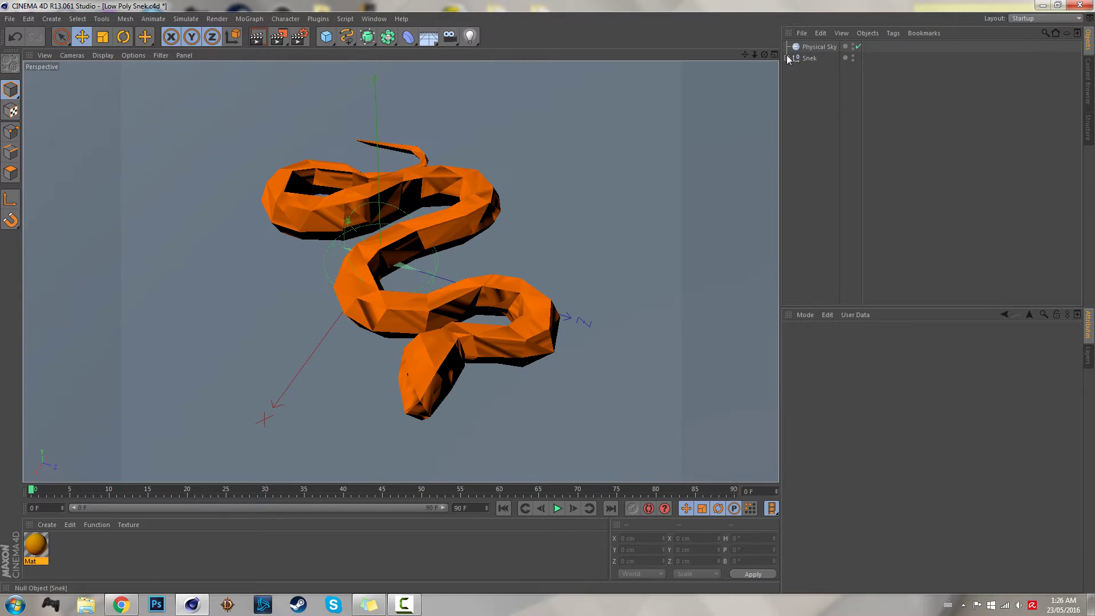
left_click(788, 59)
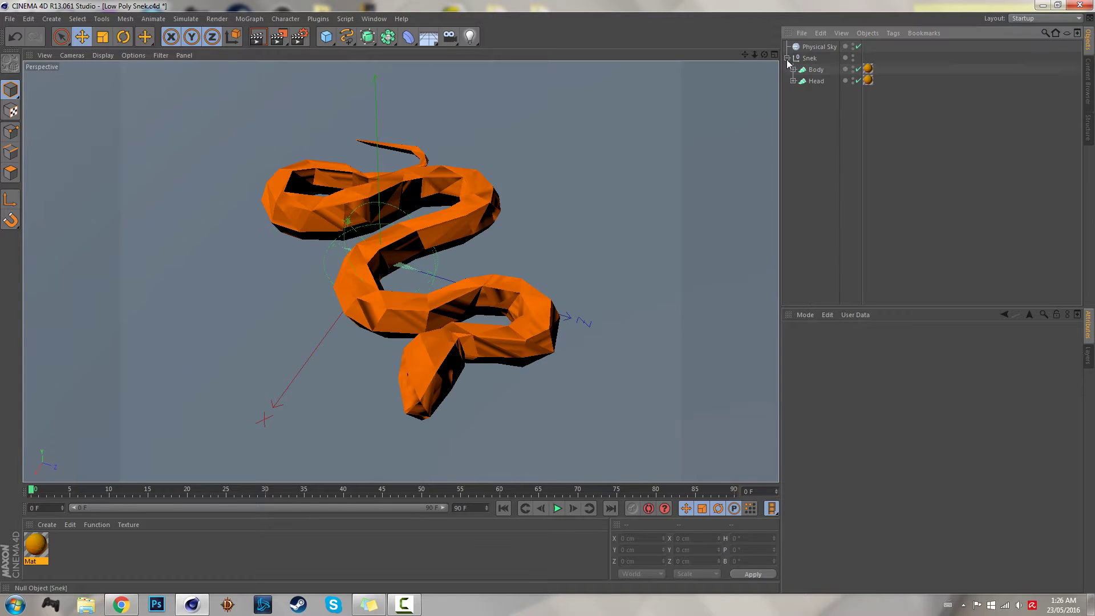
left_click(793, 70)
scroll(819, 224, "down", 10)
scroll(819, 246, "down", 4)
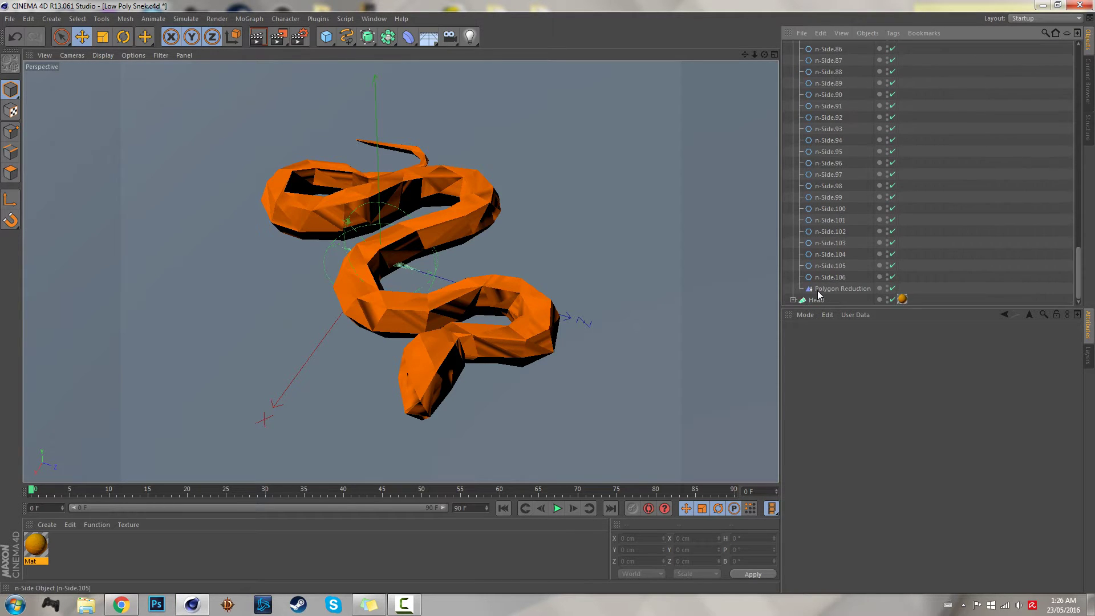
left_click(794, 300)
scroll(798, 293, "down", 7)
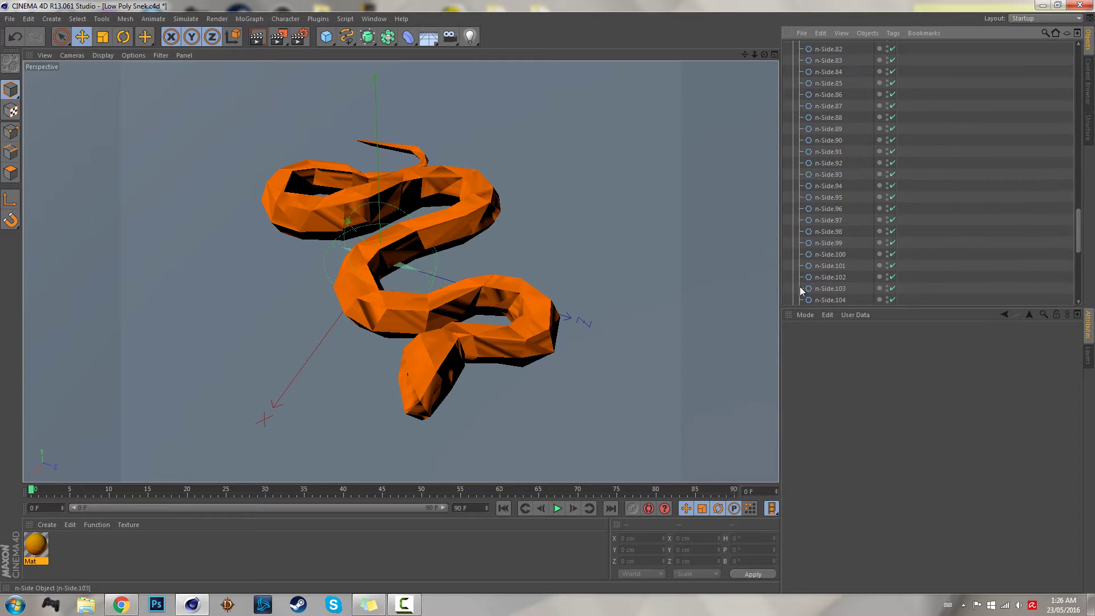
scroll(795, 265, "up", 20)
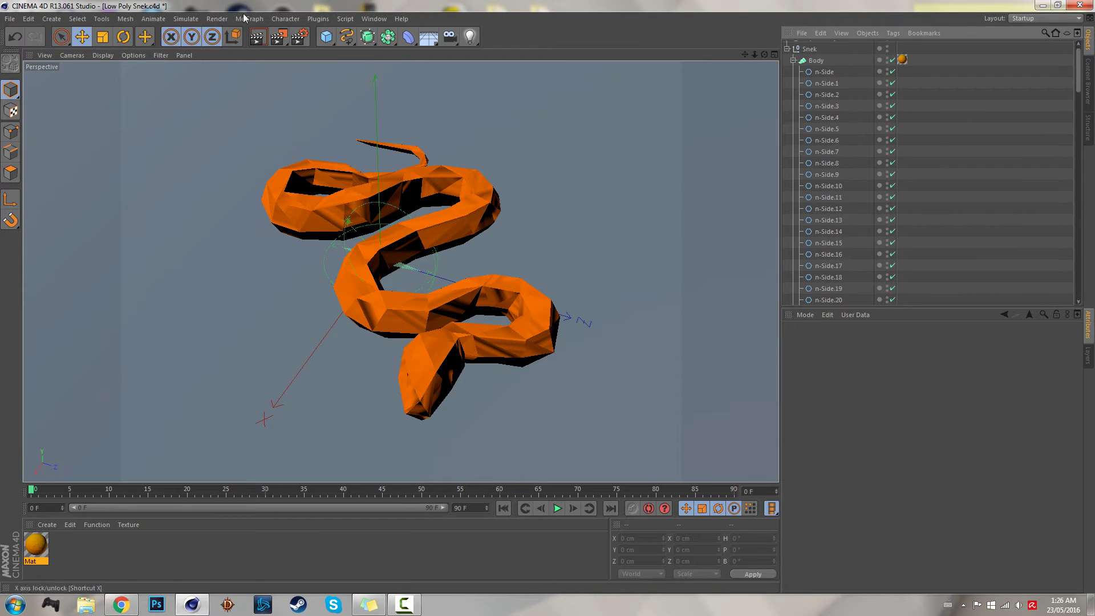
Switch back to the Untitled 2 project and expand the Head object's hierarchy.
left_click(368, 19)
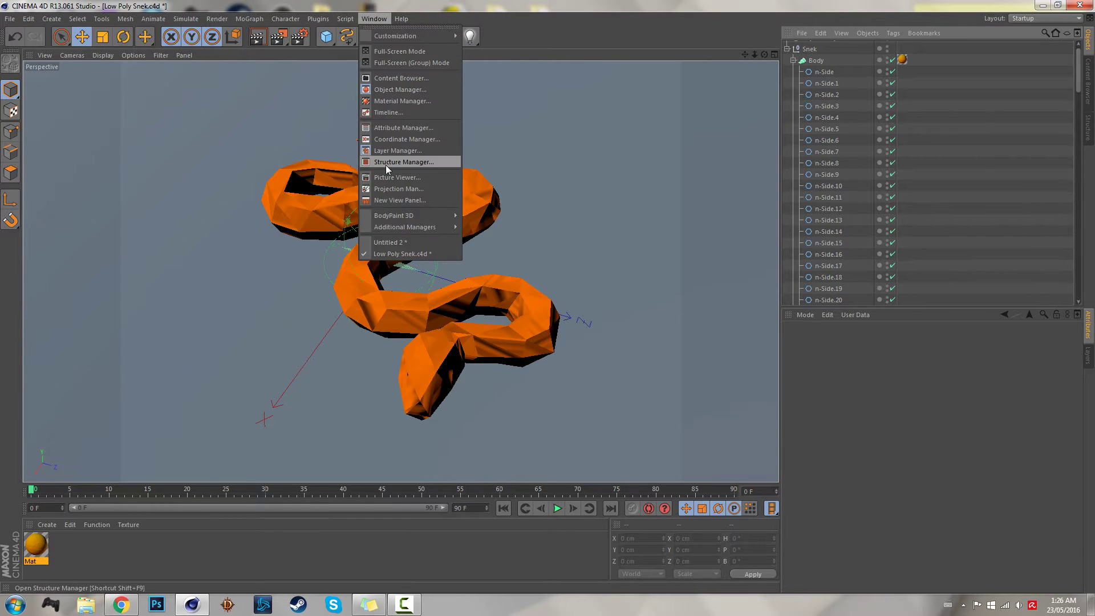
left_click(410, 242)
left_click(788, 46)
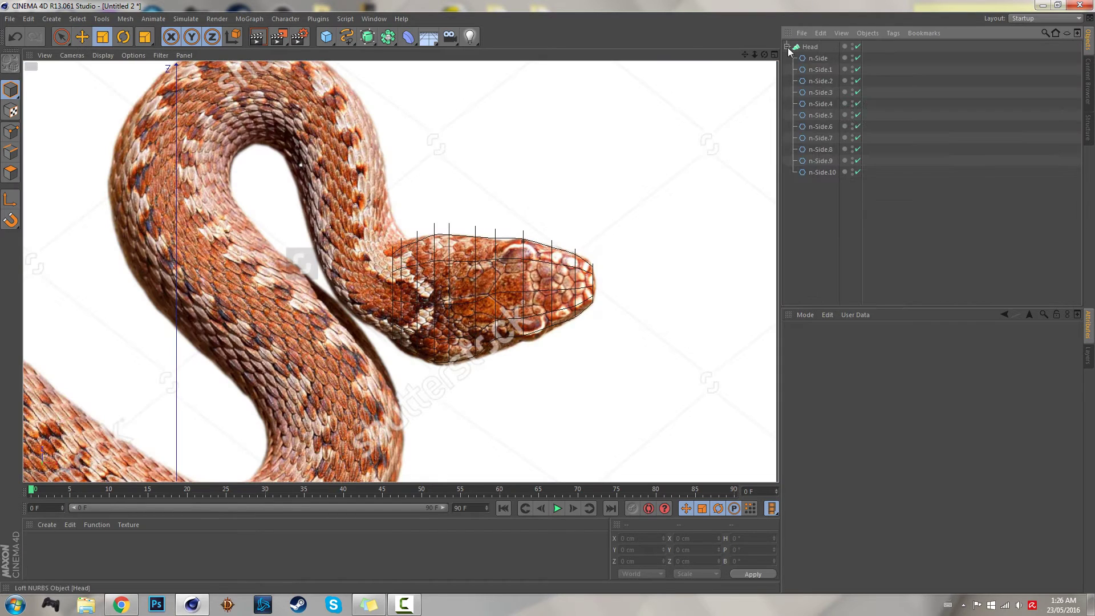
left_click(788, 47)
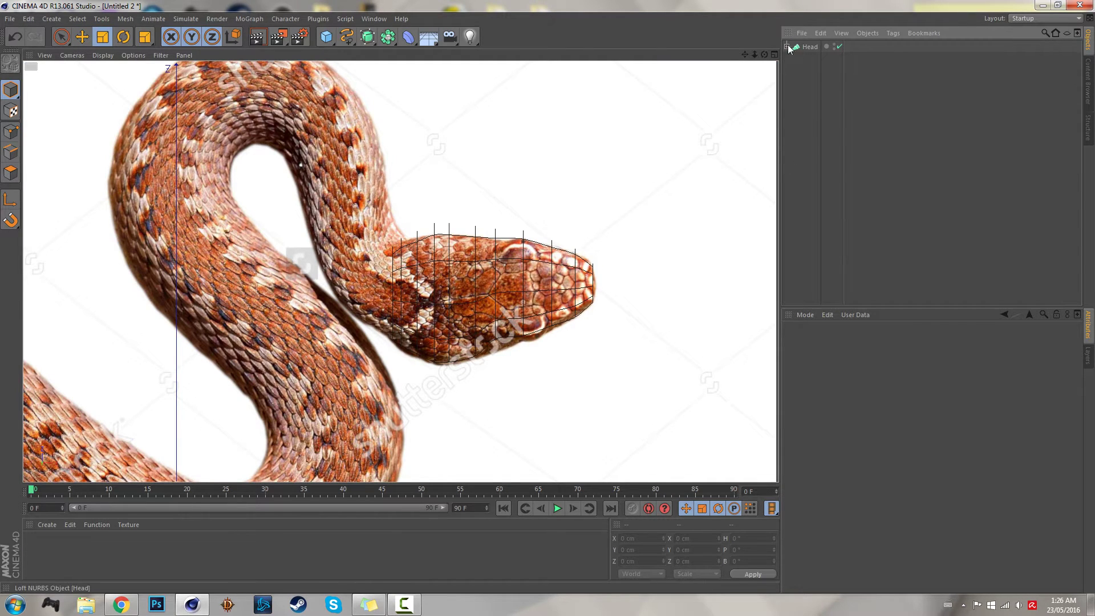
left_click(788, 46)
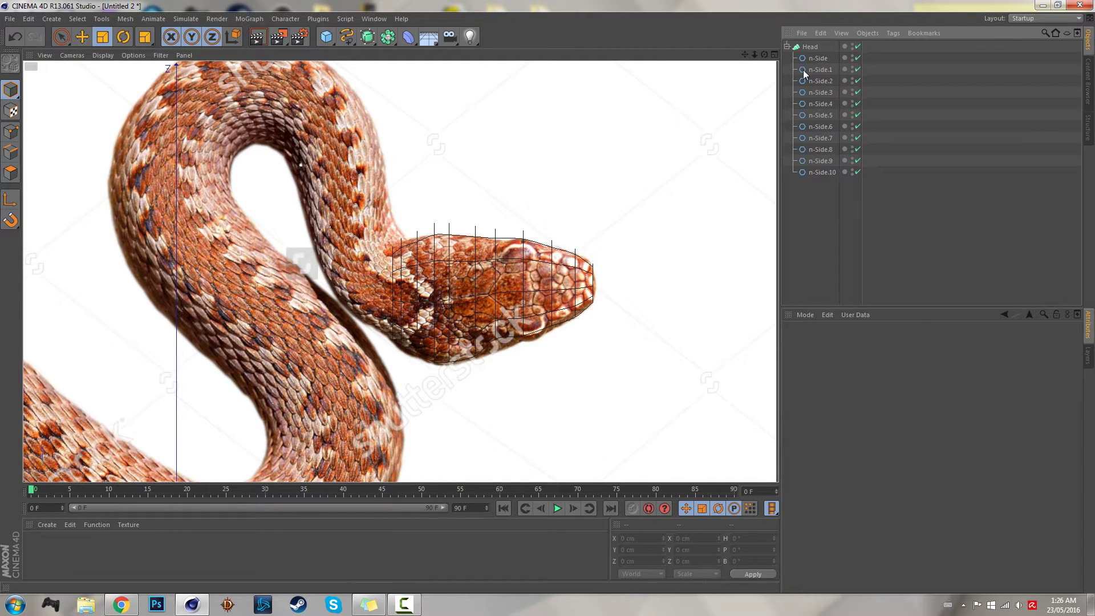
left_click(787, 47)
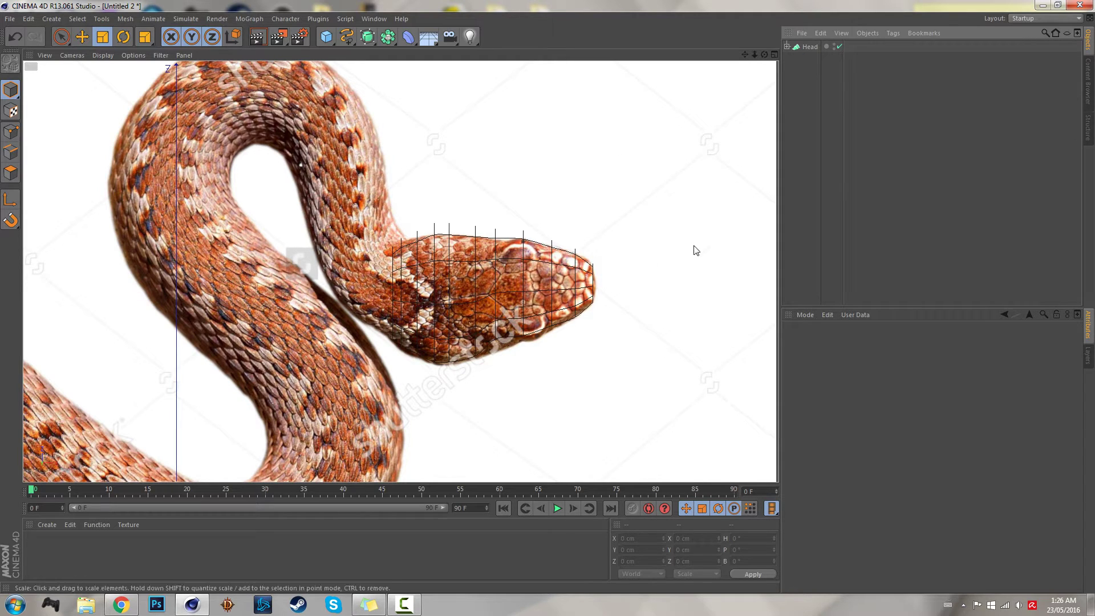
left_click(788, 47)
Enlarge the head's n-Side.4 spline to about 76 cm wide and shift it to about Z 161 cm to match the head outline.
left_click(829, 158)
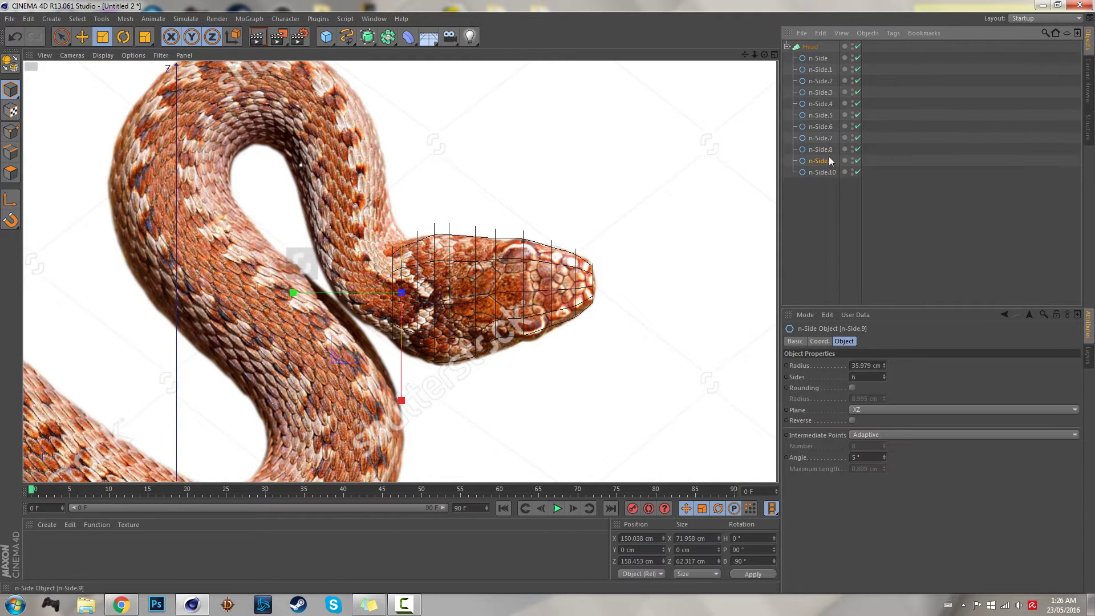
left_click(828, 103)
left_click_drag(590, 245, 601, 250)
left_click(84, 40)
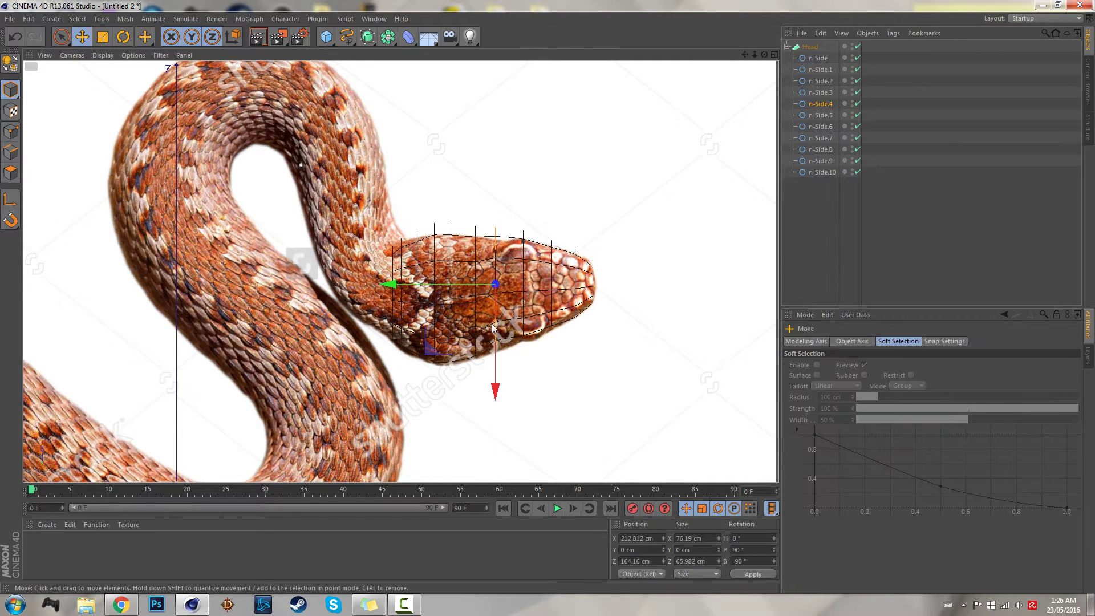
left_click_drag(493, 329, 494, 337)
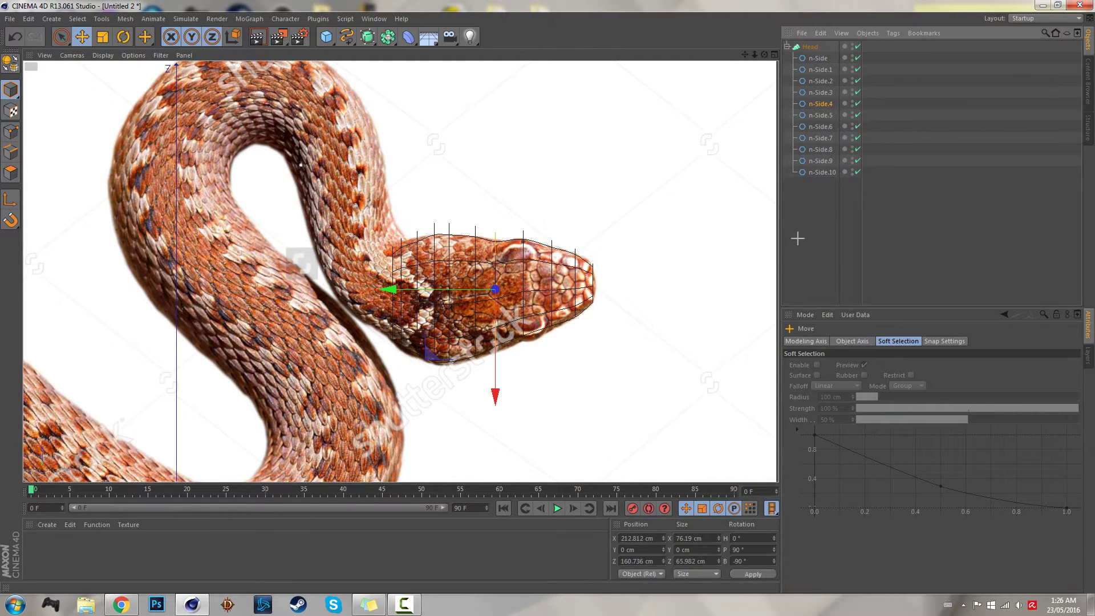
left_click(796, 237)
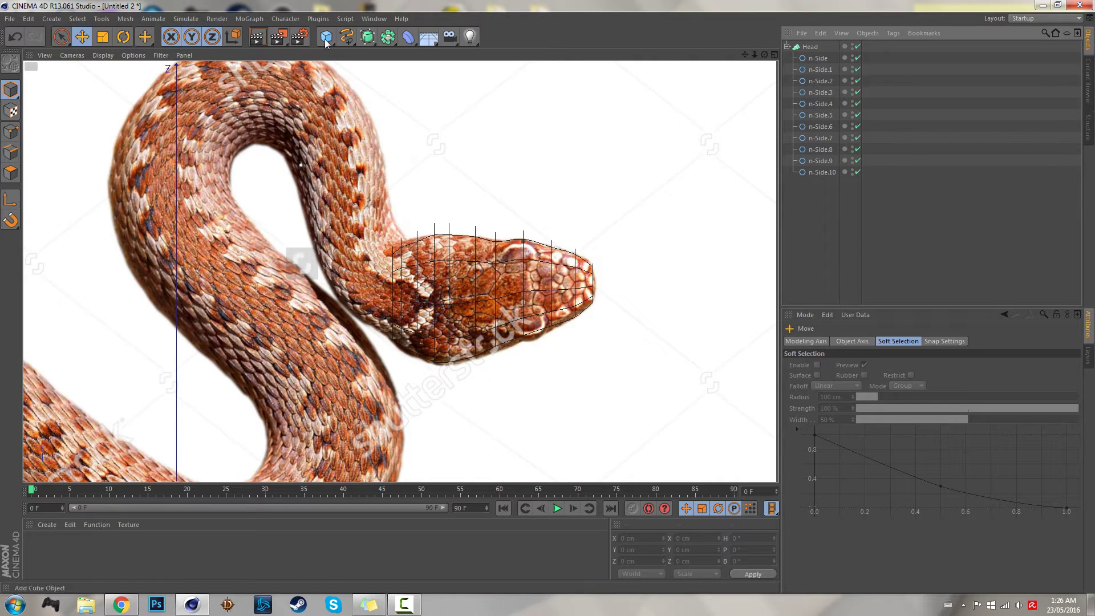
Add a new n-Side spline outside the Head object and scale it down to about 67 cm wide.
left_click(346, 37)
left_click(405, 118)
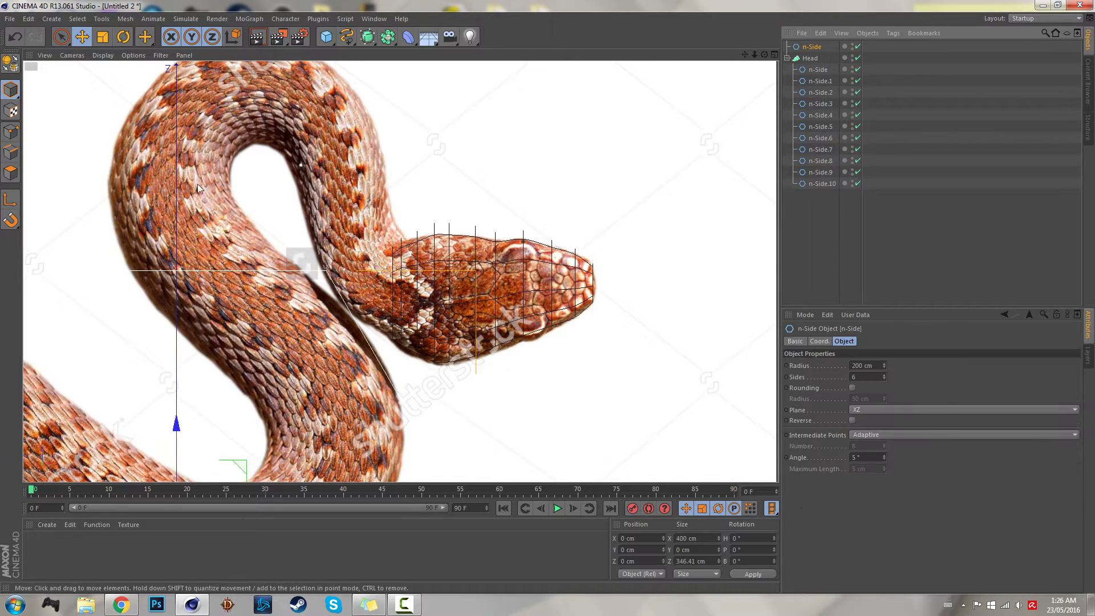
left_click(102, 37)
left_click_drag(548, 349, 504, 357)
left_click_drag(436, 416, 439, 413)
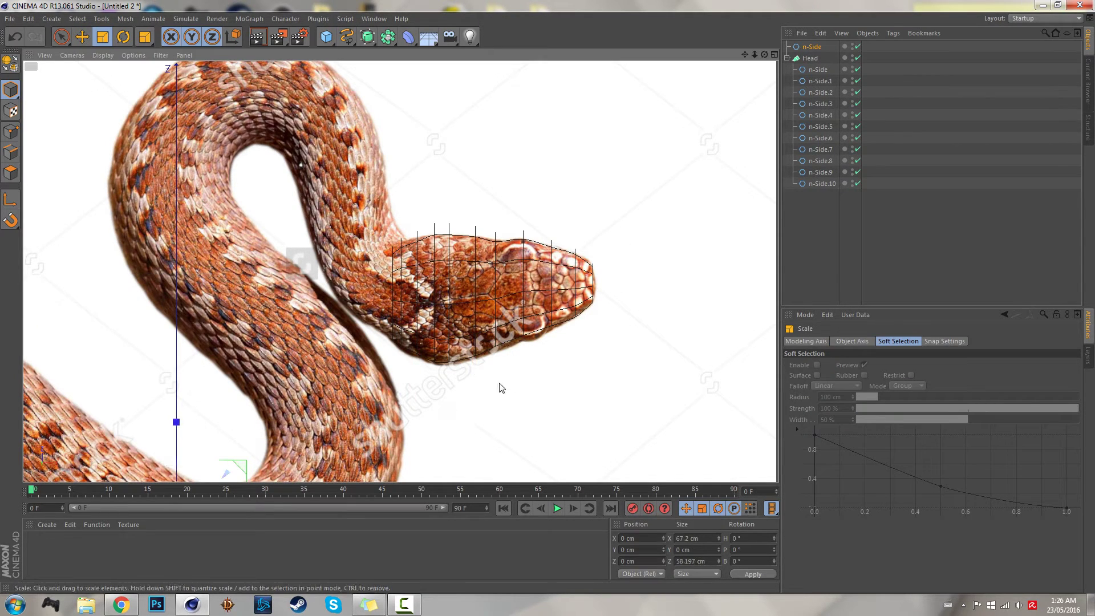
Move the new n-Side spline toward the snake's neck and rotate it upright with P and B at 90°.
left_click_drag(745, 55, 221, 445)
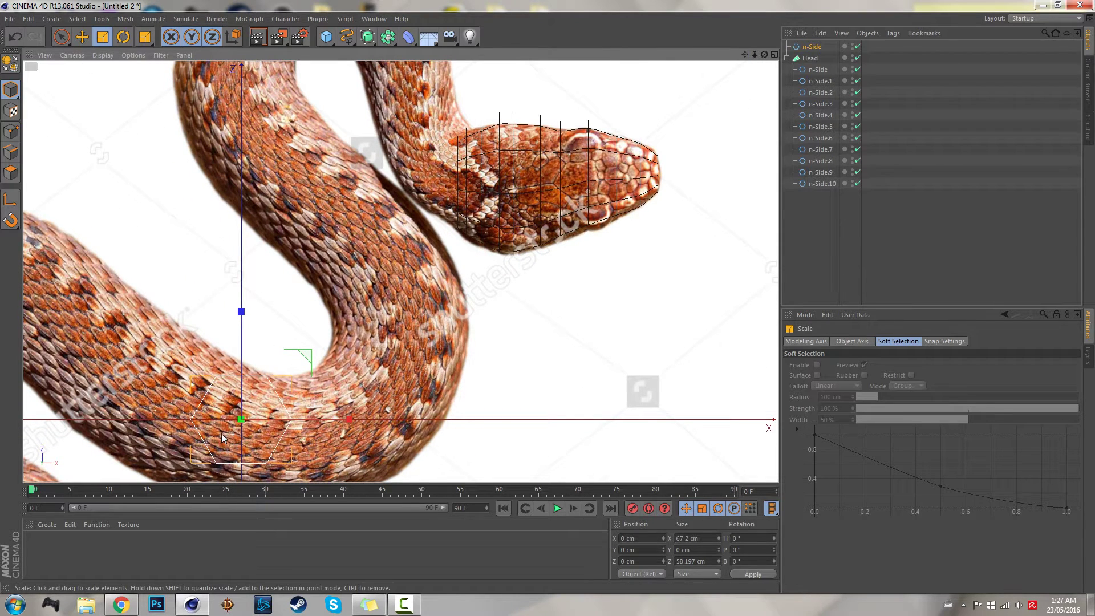
key("e")
left_click_drag(252, 382, 506, 186)
left_click_drag(745, 55, 402, 271)
key("r")
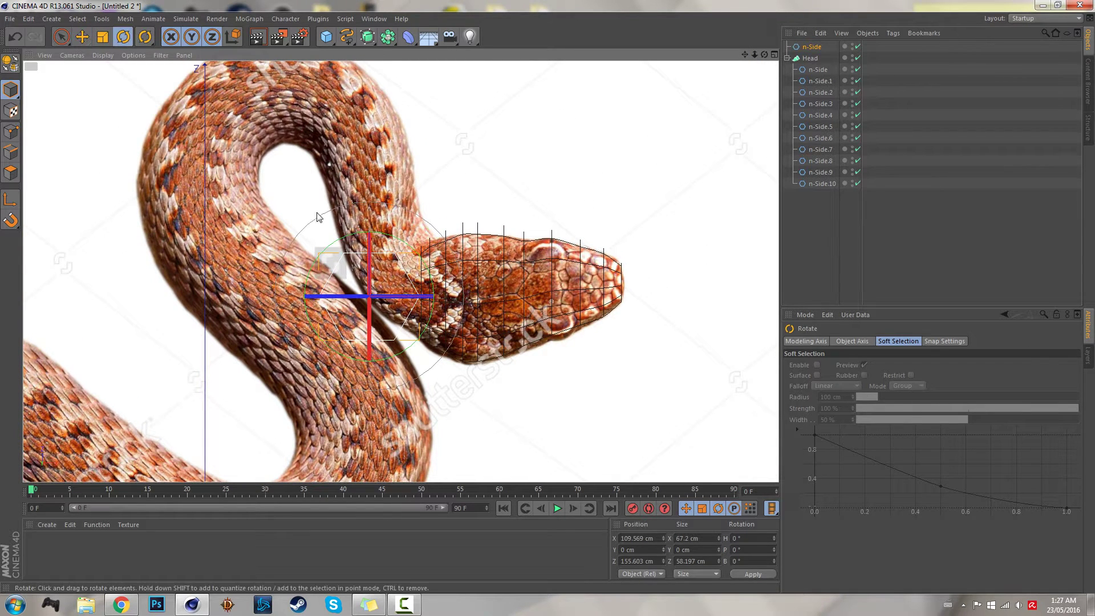
left_click_drag(340, 308, 358, 399, "shift")
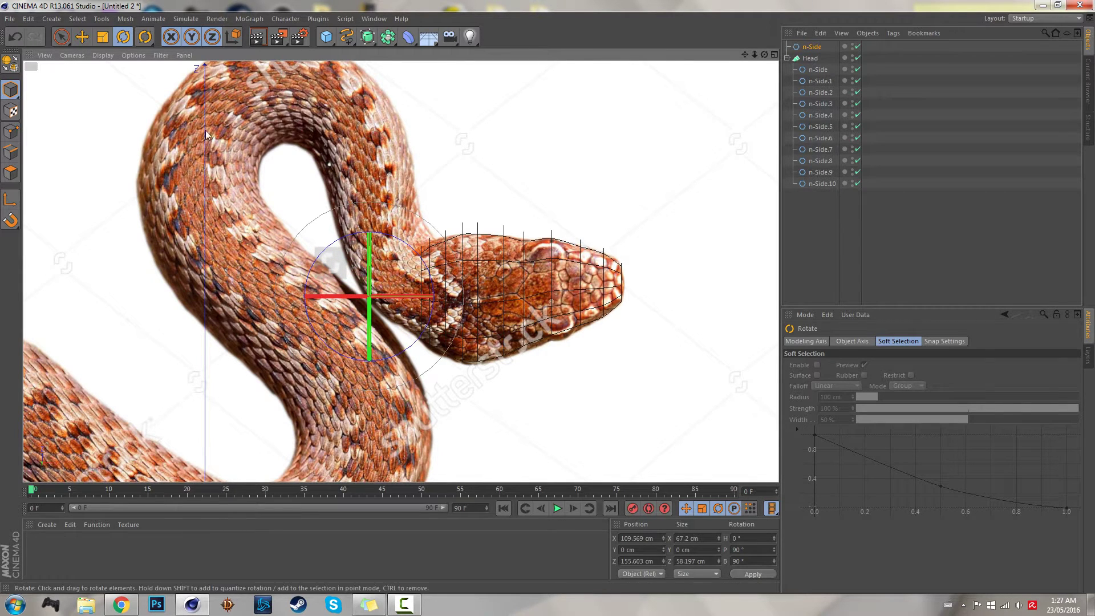
Shrink the loose n-Side spline to about 51 cm wide and move it to the back of the head, about X 150 cm, Z 150 cm.
left_click(82, 36)
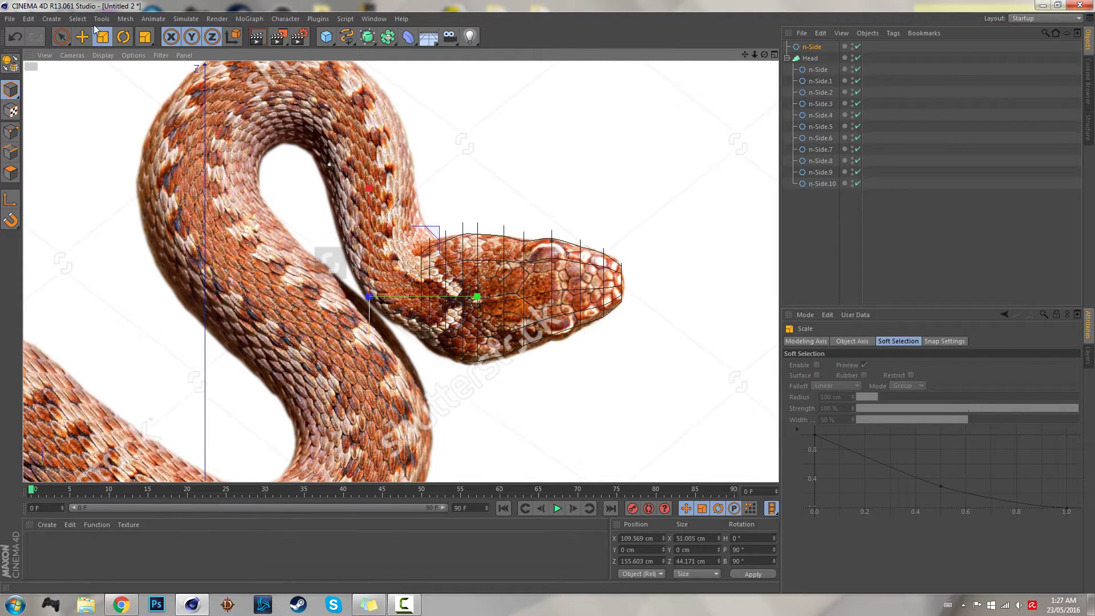
left_click(848, 218)
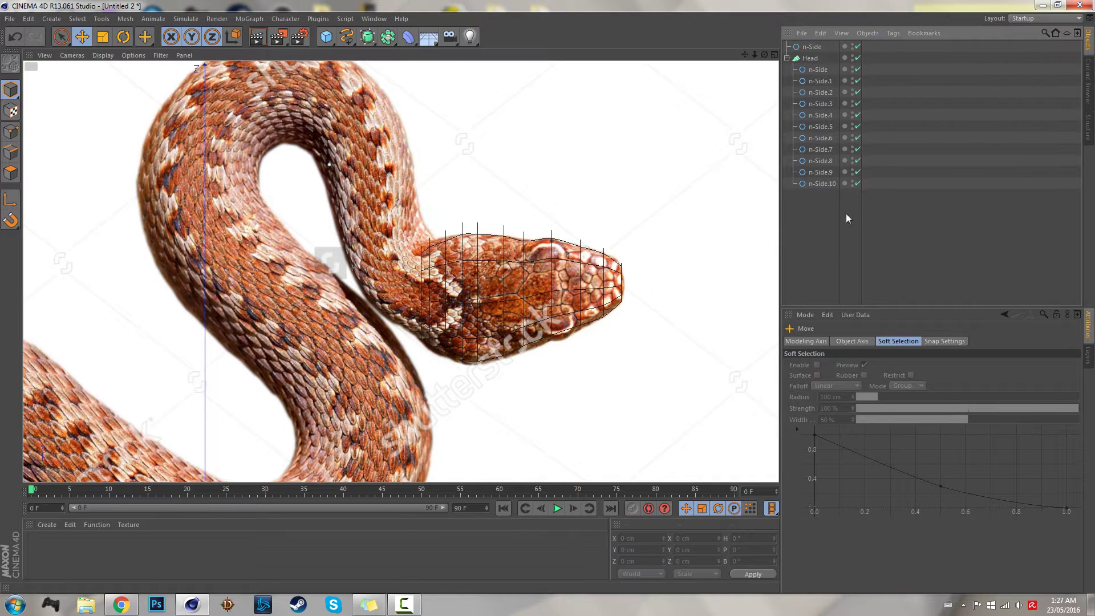
left_click(811, 47)
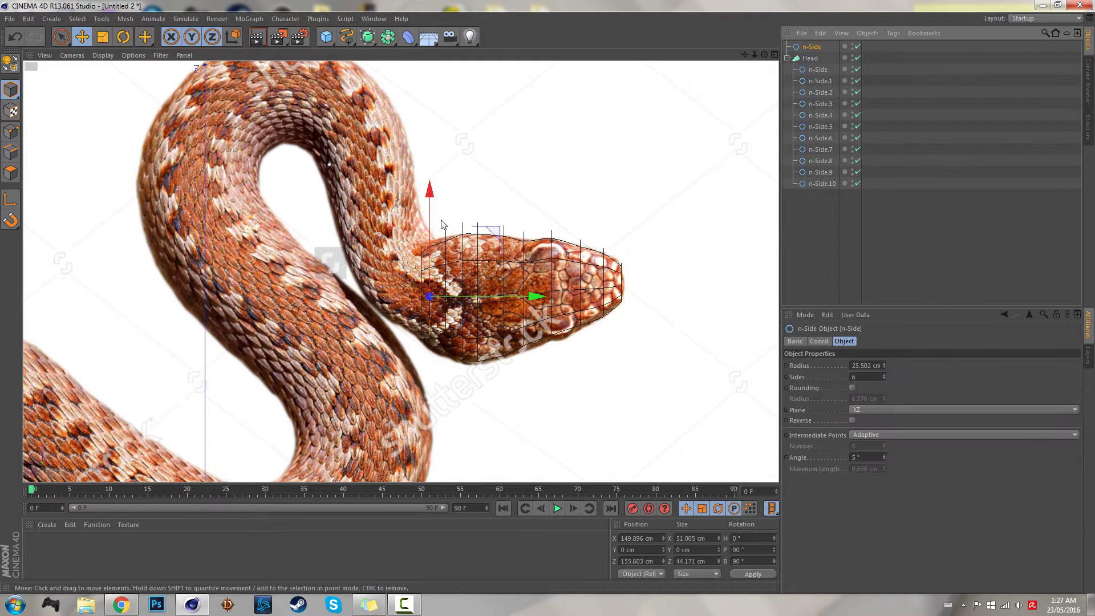
left_click_drag(431, 205, 430, 214)
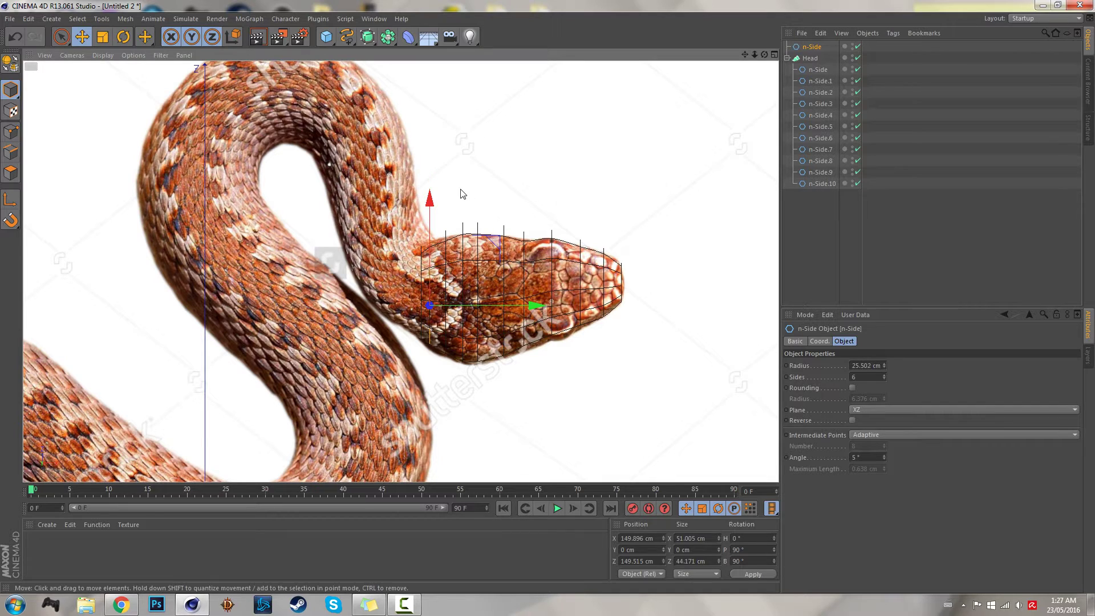
Tilt the loose n-Side spline to a bank of about 71° and center it across the neck at about X 153 cm, Z 158 cm.
key("r")
left_click_drag(464, 258, 476, 273)
key("e")
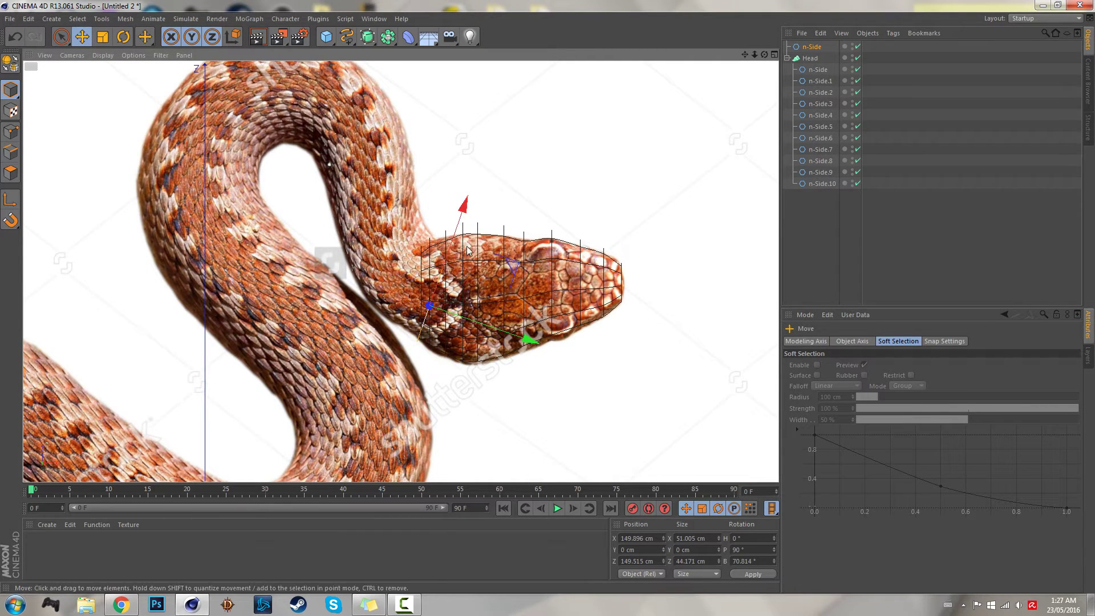
left_click_drag(463, 229, 464, 216)
left_click(894, 277)
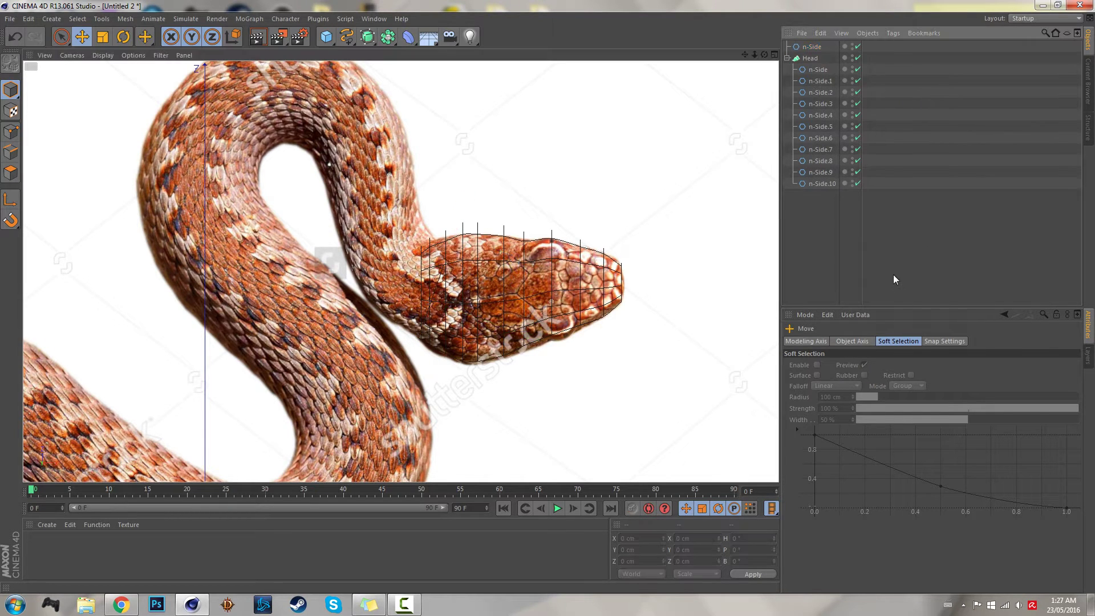
left_click(814, 48)
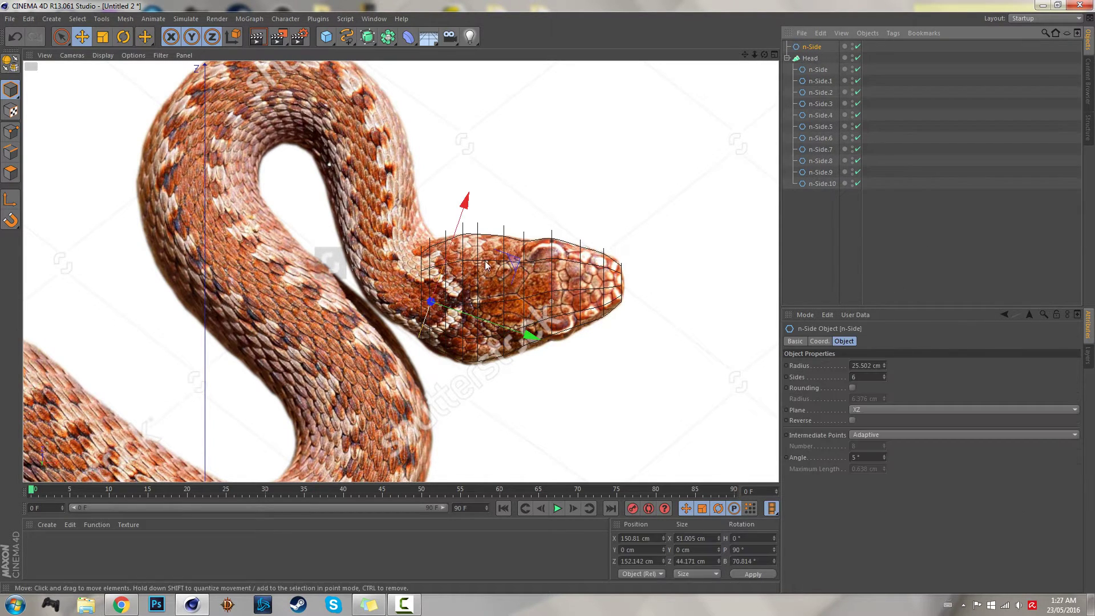
left_click_drag(463, 226, 470, 219)
Enlarge the loose n-Side spline to a radius of about 36 cm and shift it to about X 155 cm, Z 163 cm.
key("t")
left_click(843, 225)
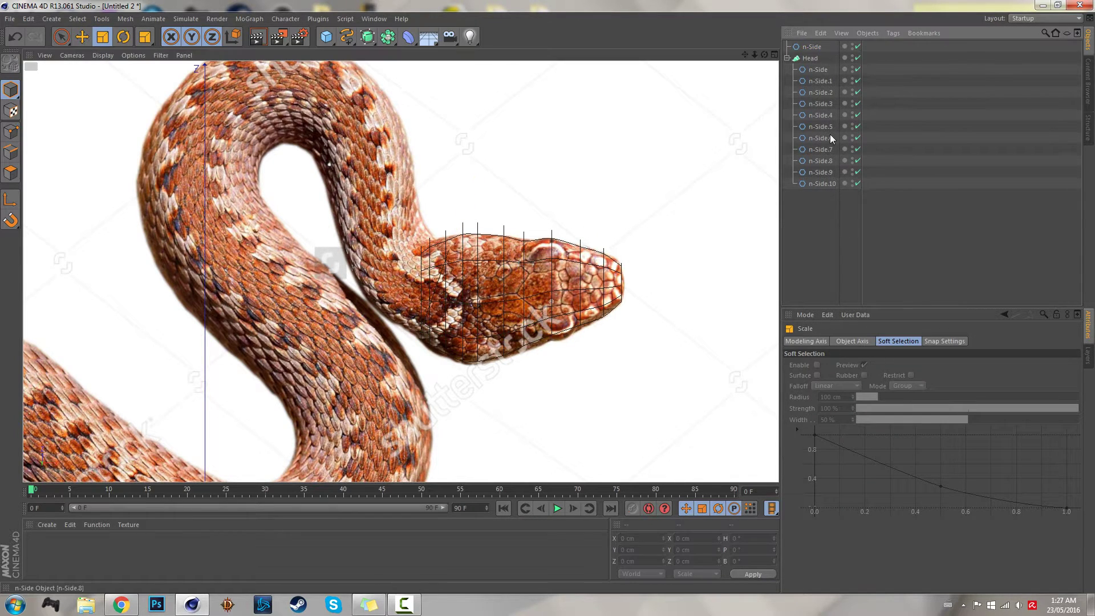
left_click(810, 47)
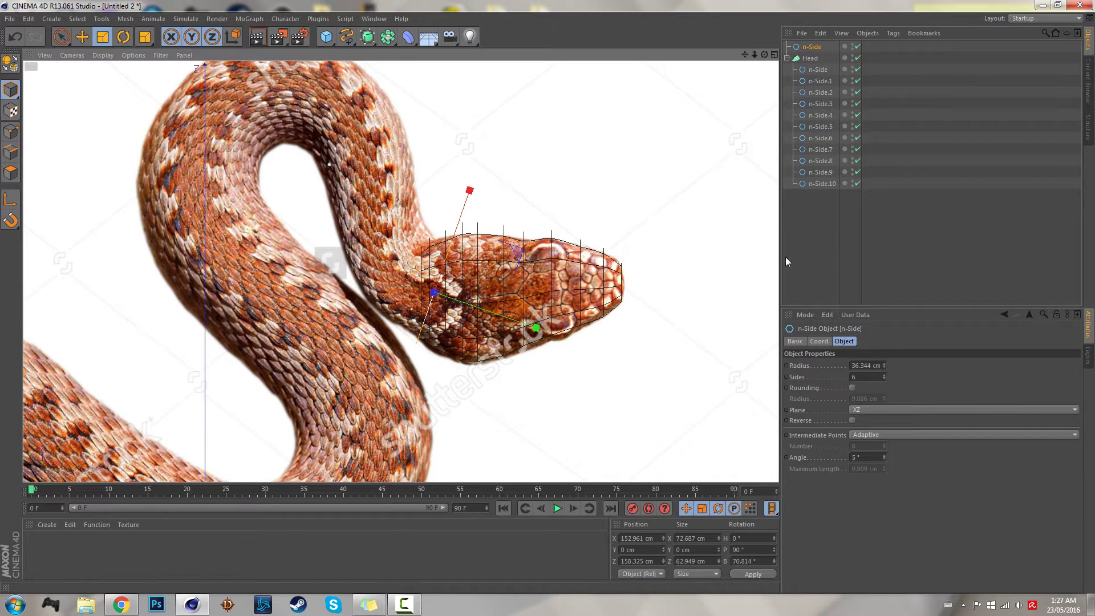
key("e")
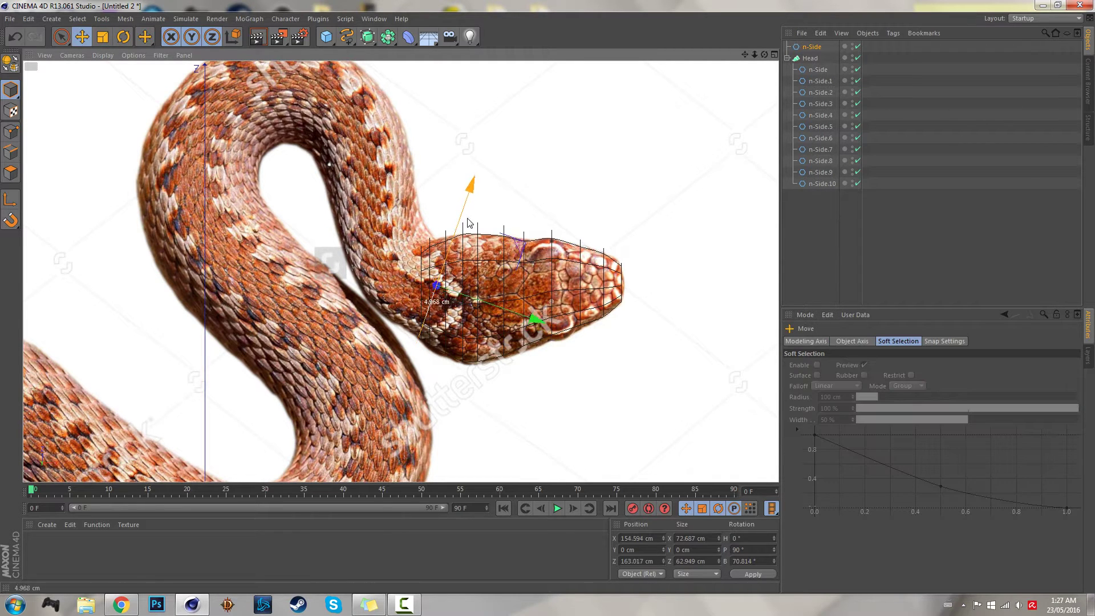
left_click(812, 262)
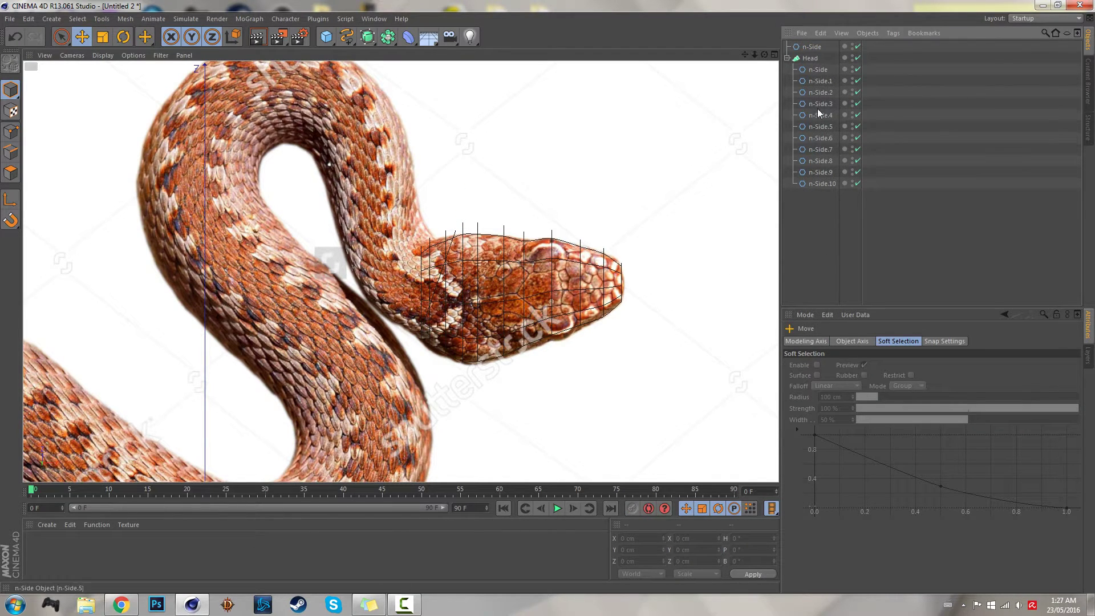
left_click(811, 48)
left_click_drag(469, 206, 468, 208)
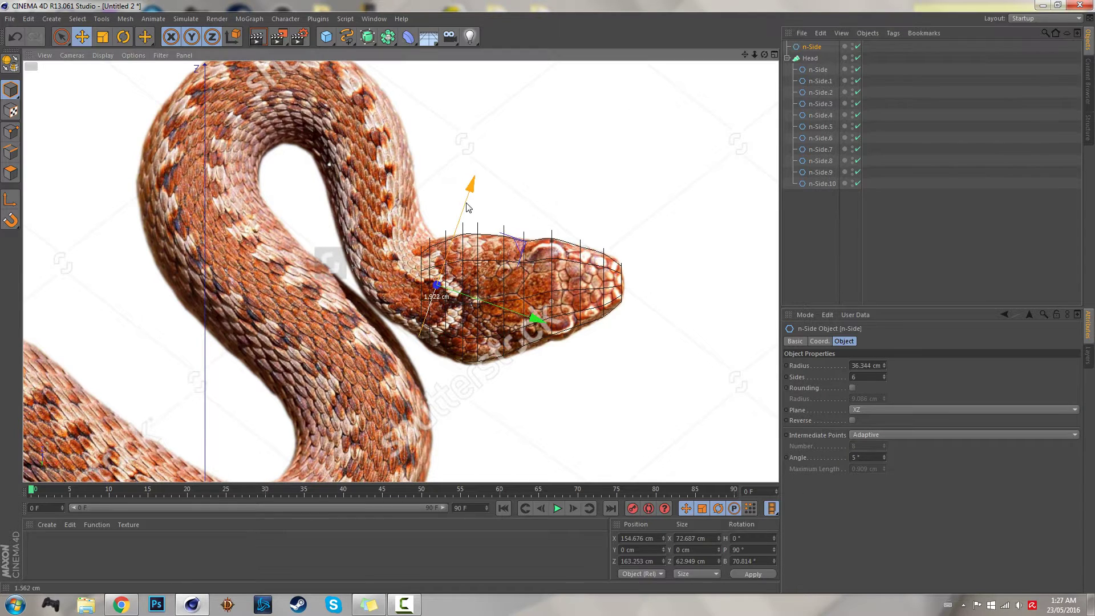
Place the loose n-Side spline inside a new Loft NURBS object with its Phong tag deleted.
left_click(367, 36)
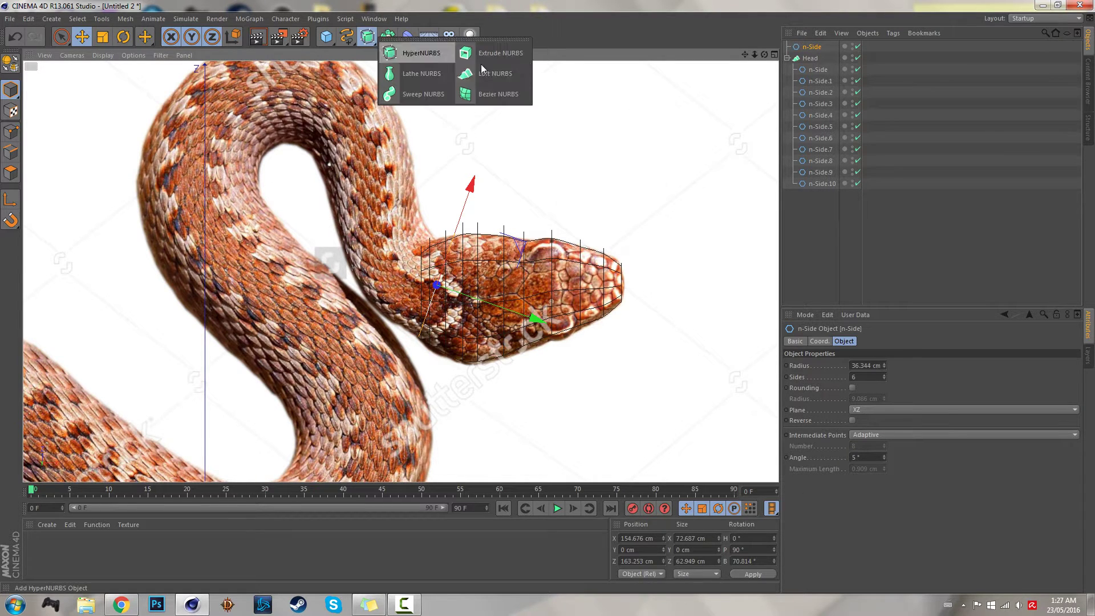
left_click(501, 77, "alt")
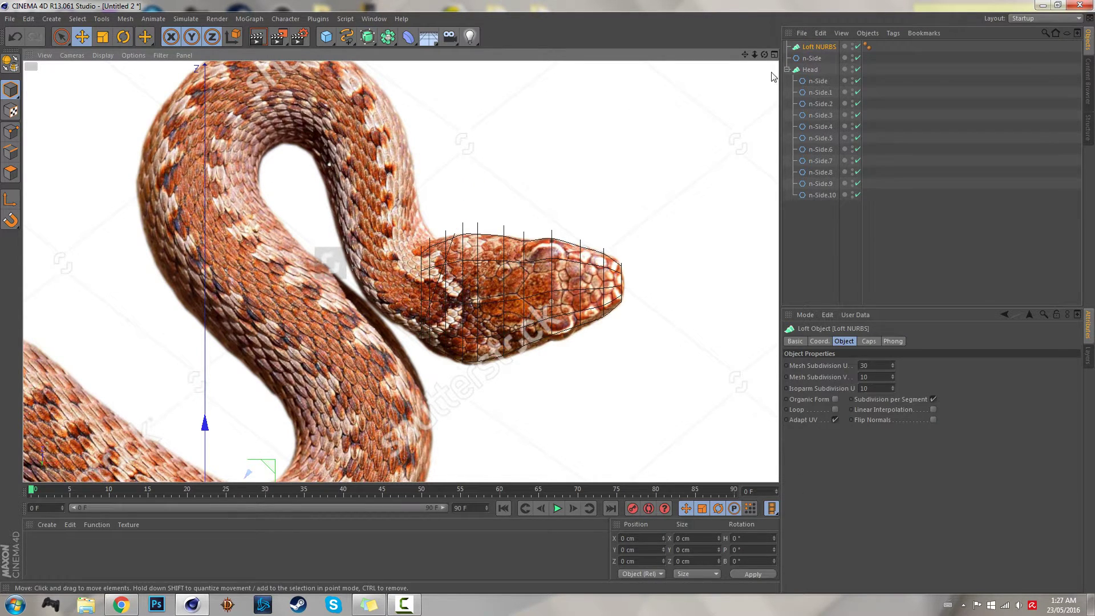
left_click(868, 46)
key("Delete")
left_click(818, 58)
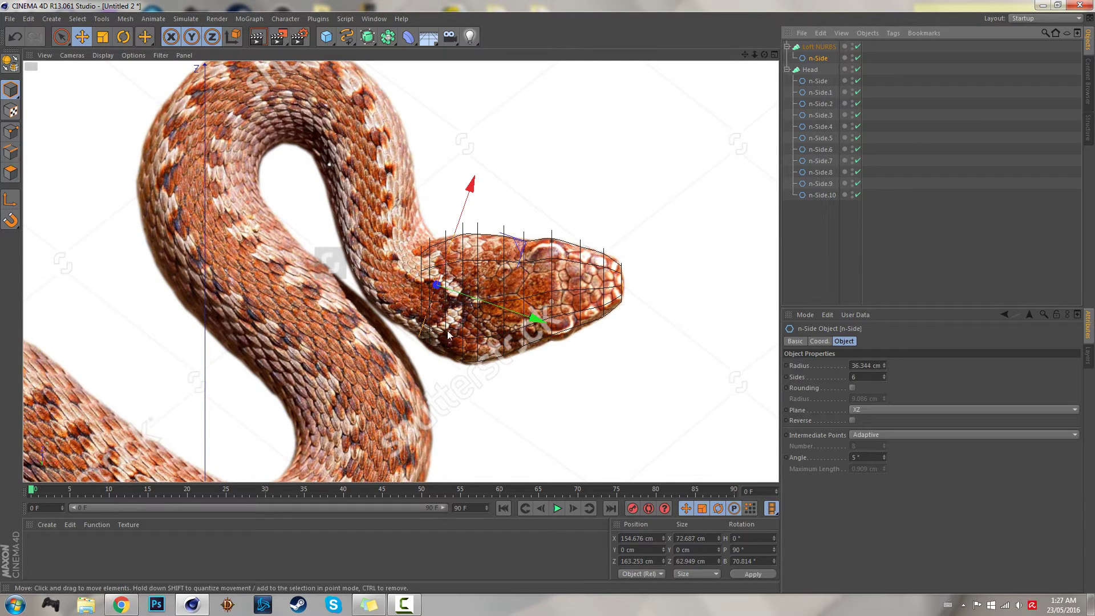
Duplicate the n-Side spline back along the neck to about X 135 cm, Z 167 cm and scale the copy to about 63 cm wide.
left_click_drag(488, 308, 460, 299, "ctrl")
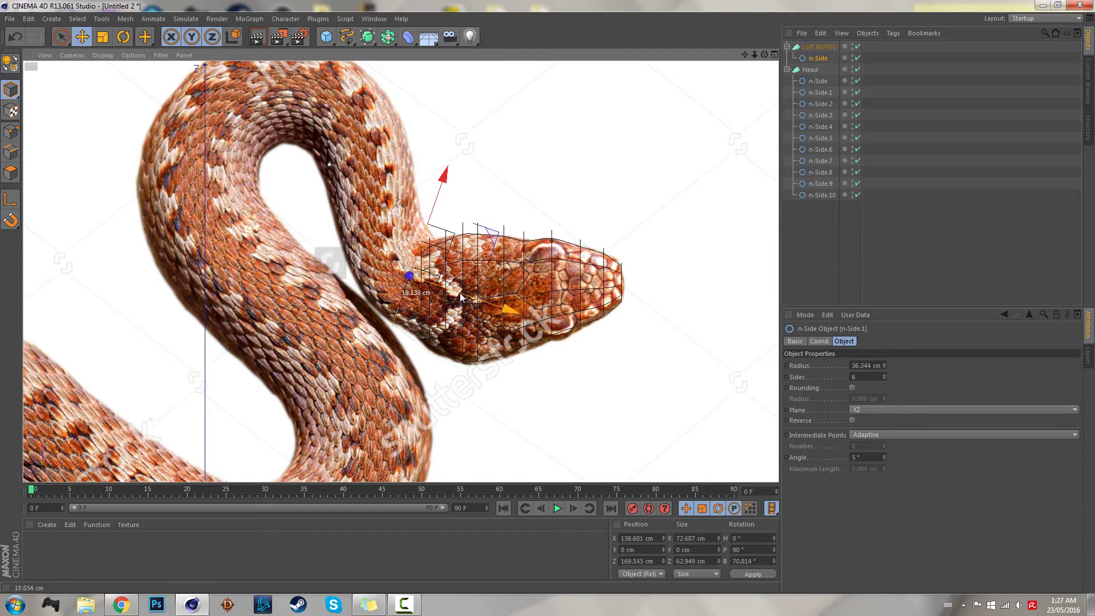
key("t")
left_click_drag(495, 247, 447, 224)
key("e")
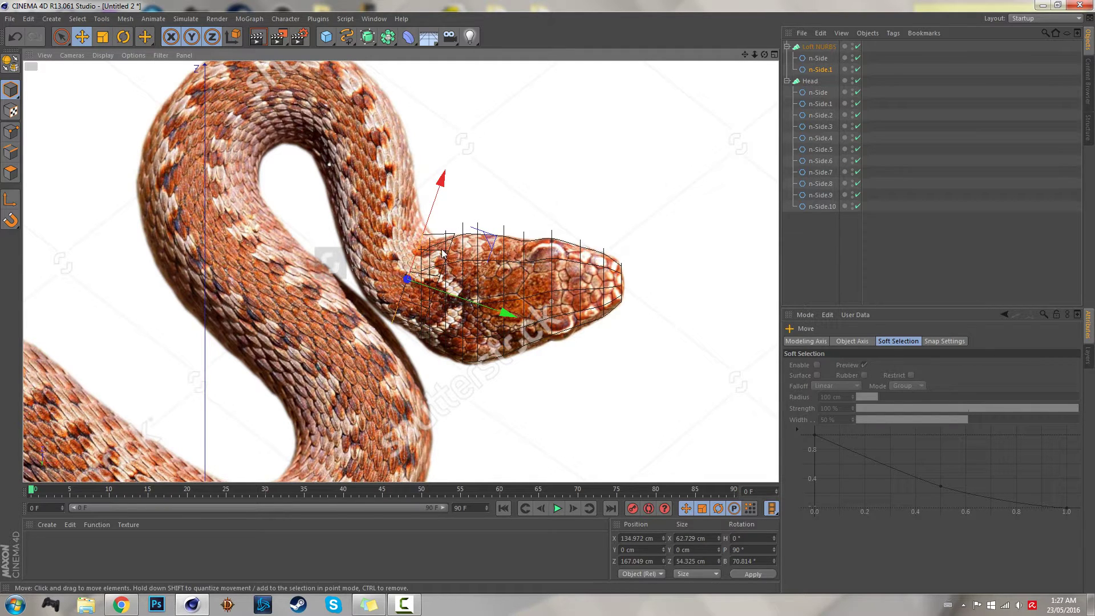
Scale the first n-Side spline in the new Loft NURBS down to about 62 cm wide.
left_click(530, 224)
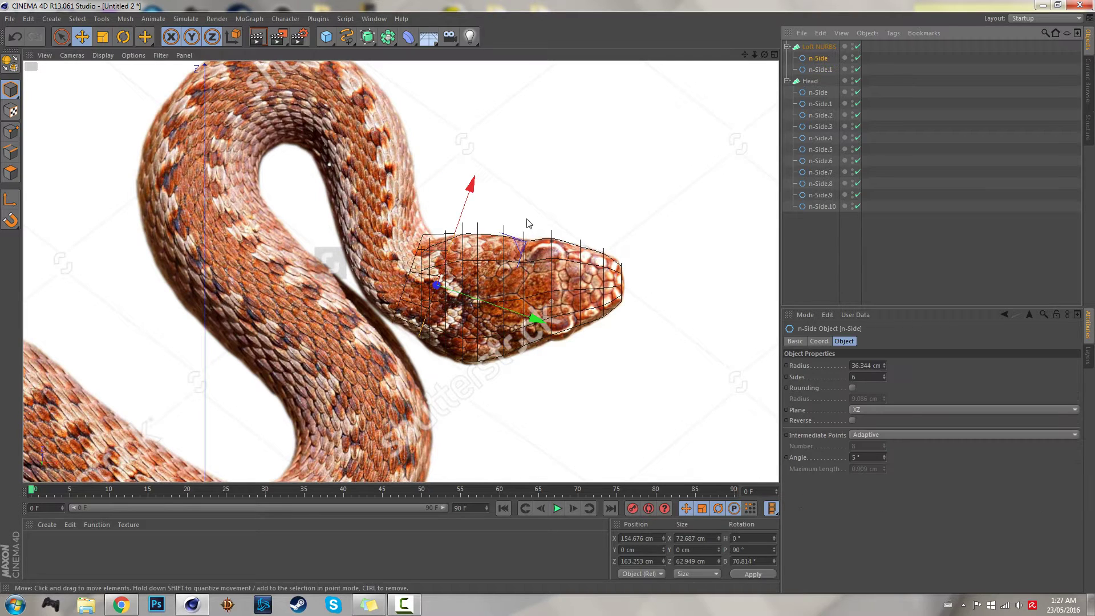
key("t")
left_click_drag(547, 207, 529, 211)
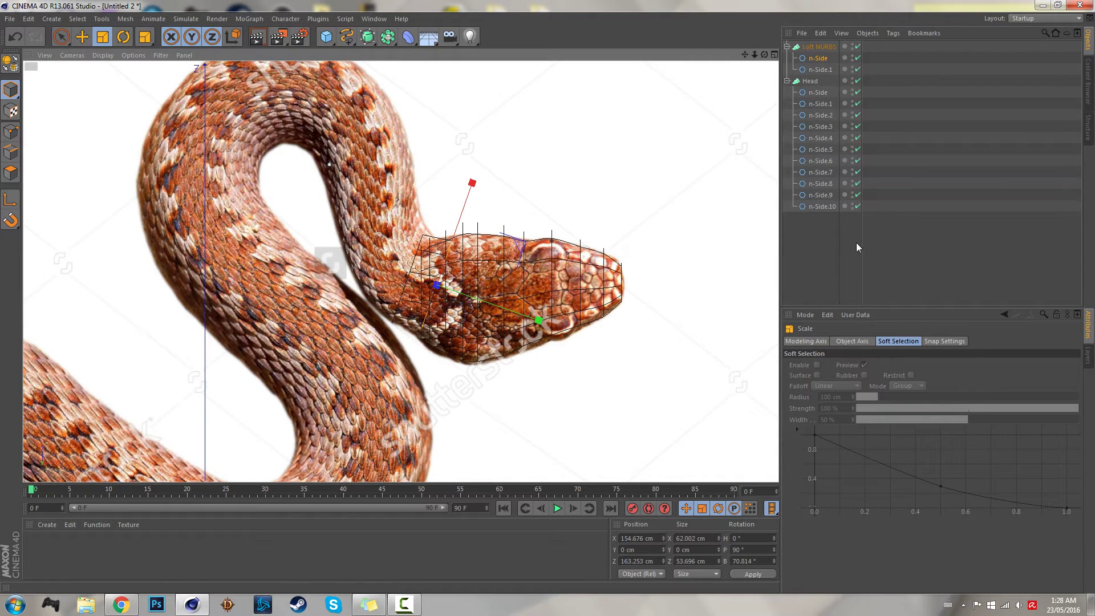
Rotate the new loft's n-Side.1 spline to a bank of about 57° to follow the bend of the neck.
left_click(817, 69)
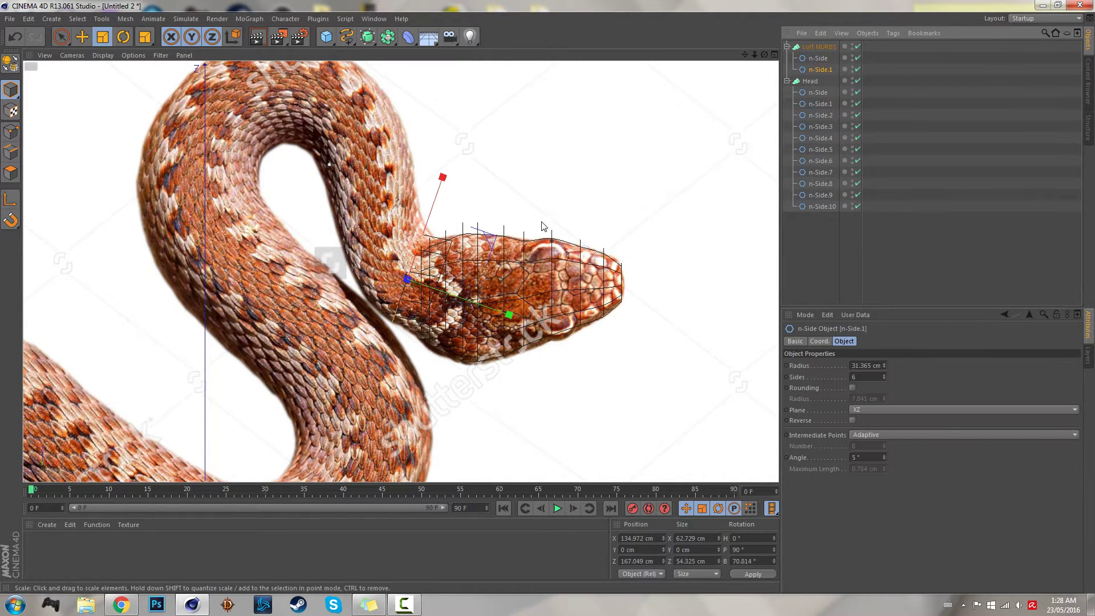
key("r")
left_click_drag(463, 233, 462, 251)
Duplicate n-Side.1 further along the neck and position the copy at about X 125 cm, Z 180 cm.
key("e")
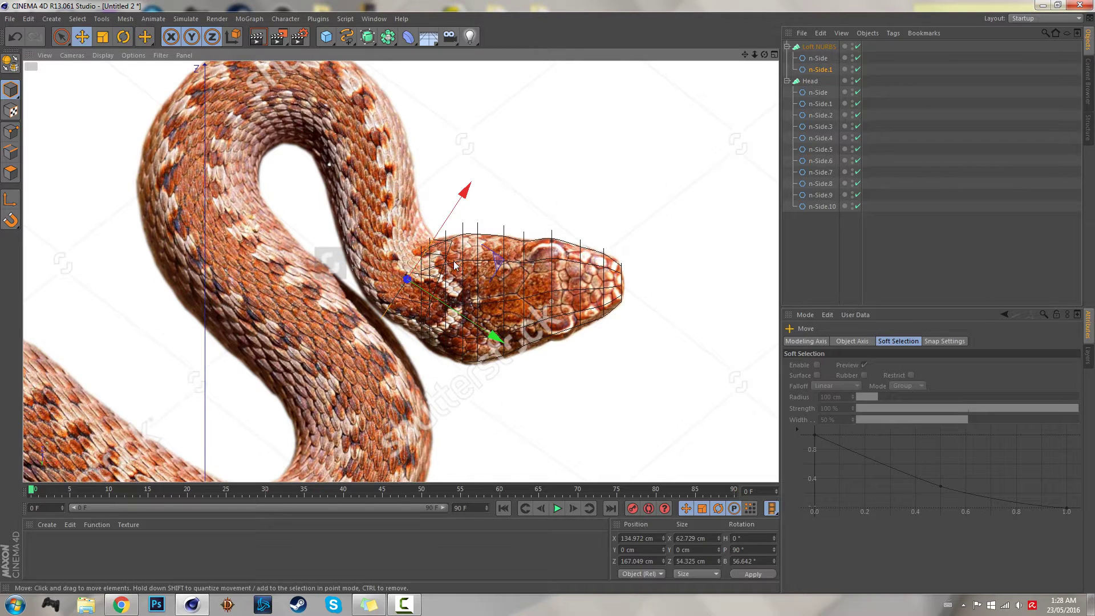
left_click_drag(449, 305, 429, 292, "ctrl")
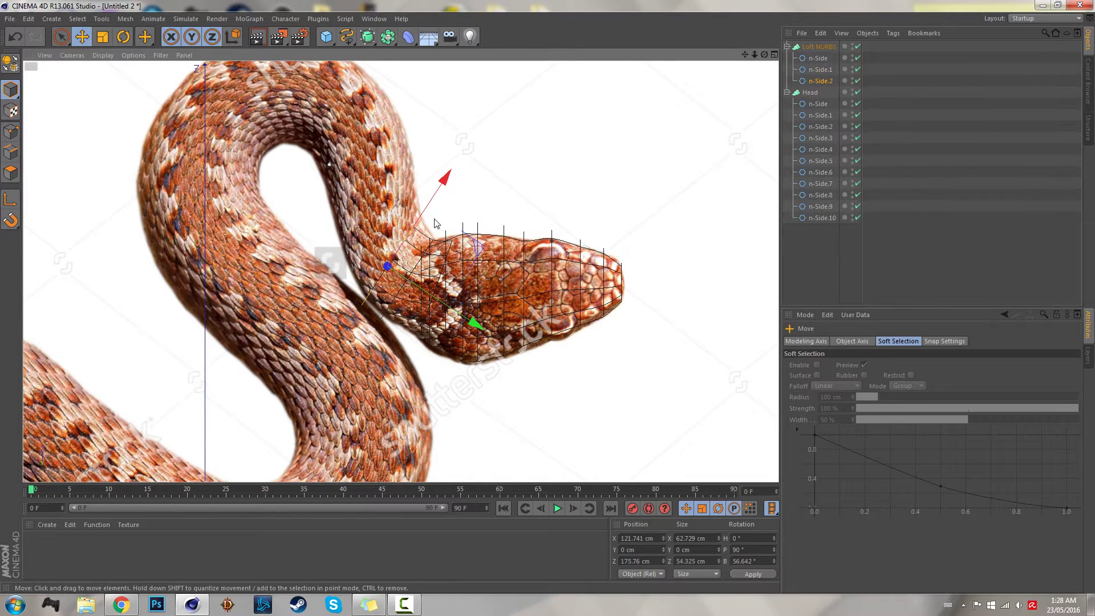
left_click_drag(433, 201, 442, 190)
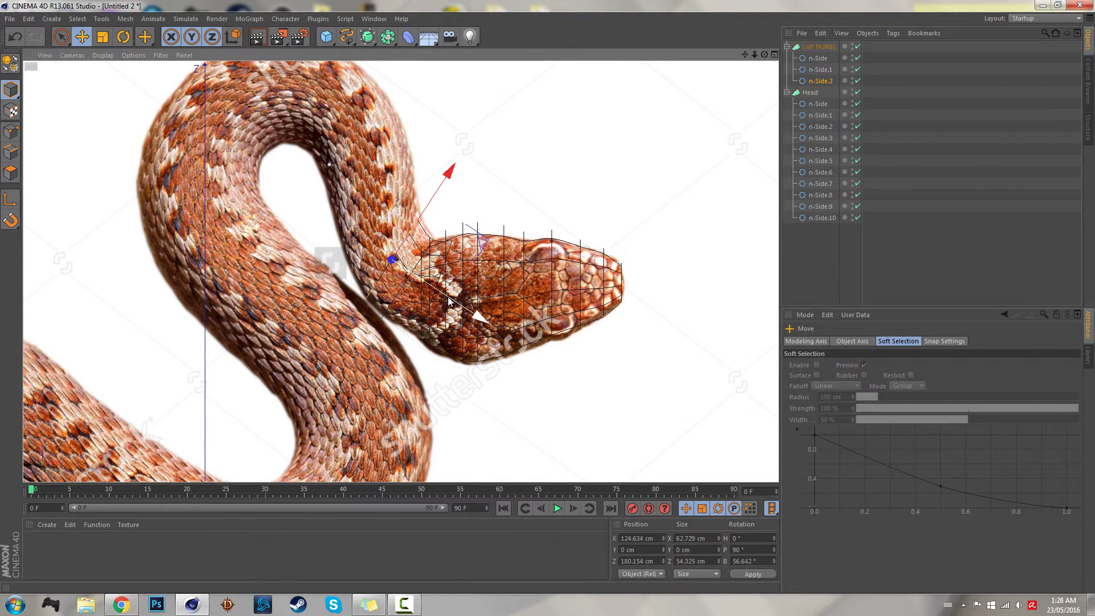
Duplicate n-Side.2 back along the neck to about X 119 cm, Z 196 cm and rotate the copy to a bank of about 49°.
left_click_drag(447, 296, 439, 290, "ctrl")
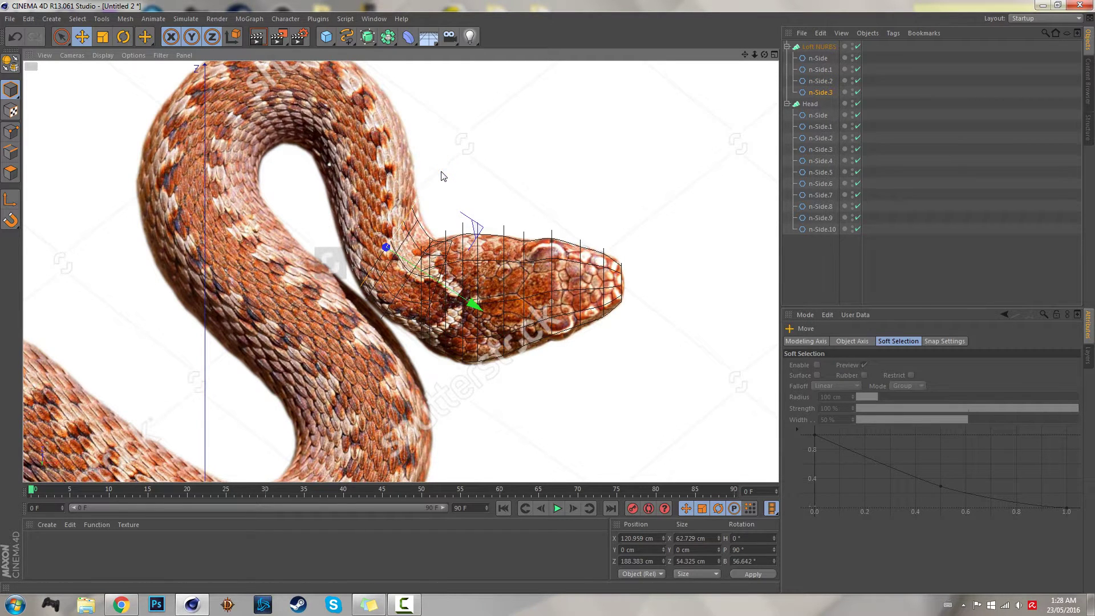
key("r")
left_click_drag(443, 210, 447, 219)
key("e")
mouse_move(444, 306)
left_mouse_down()
mouse_move(451, 313)
mouse_move(451, 295)
left_mouse_up()
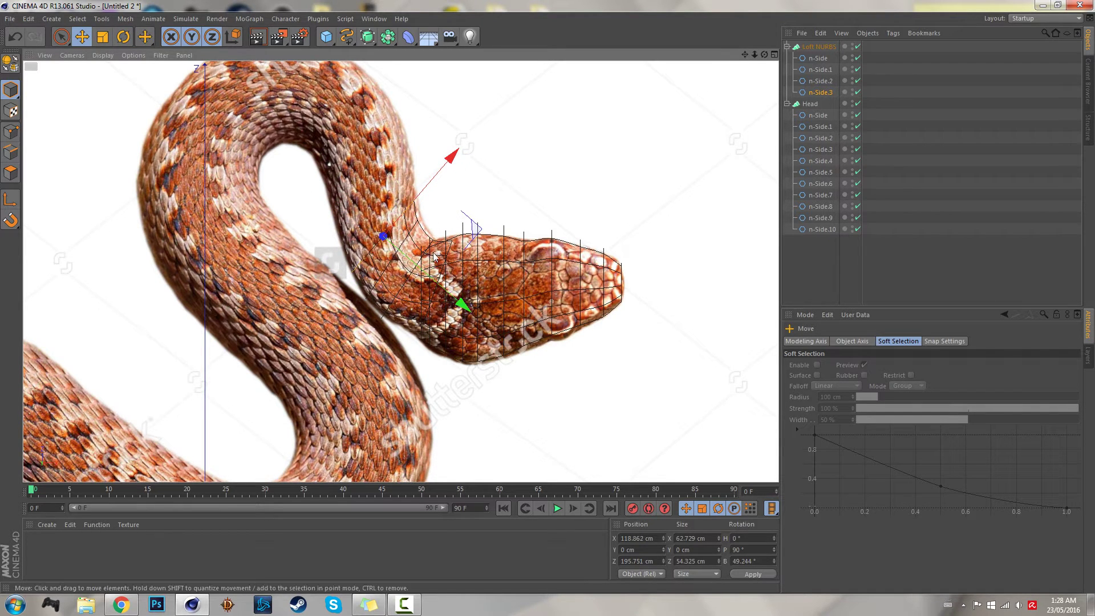
Duplicate n-Side.3 three times up the neck, placing copies at about X 108, Z 205; X 111, Z 229; and X 107, Z 246 cm.
left_click_drag(438, 233, 422, 219, "ctrl")
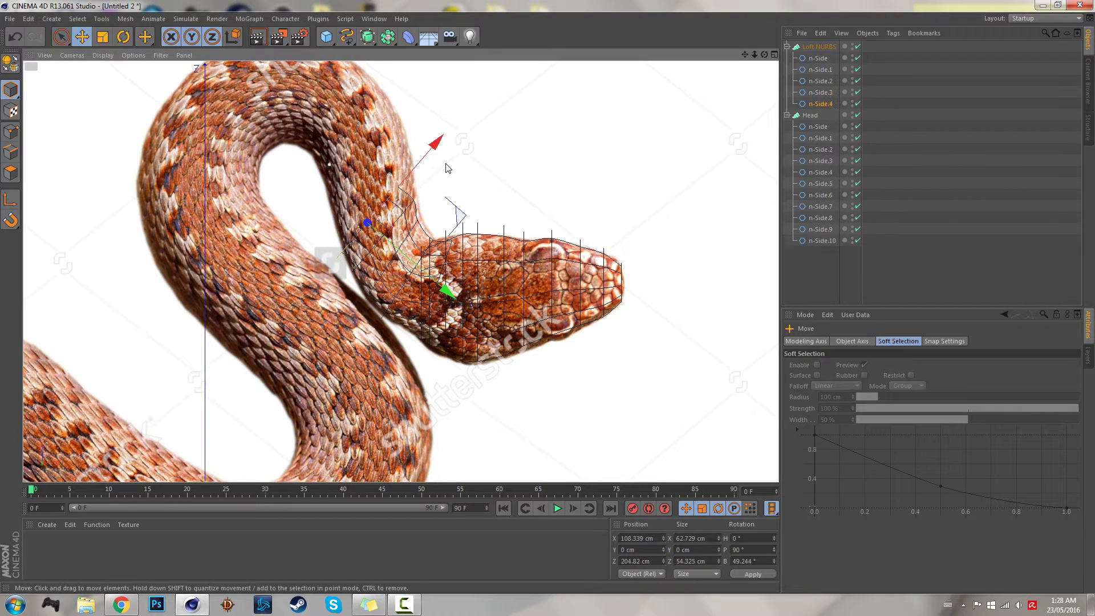
left_click_drag(440, 149, 440, 112)
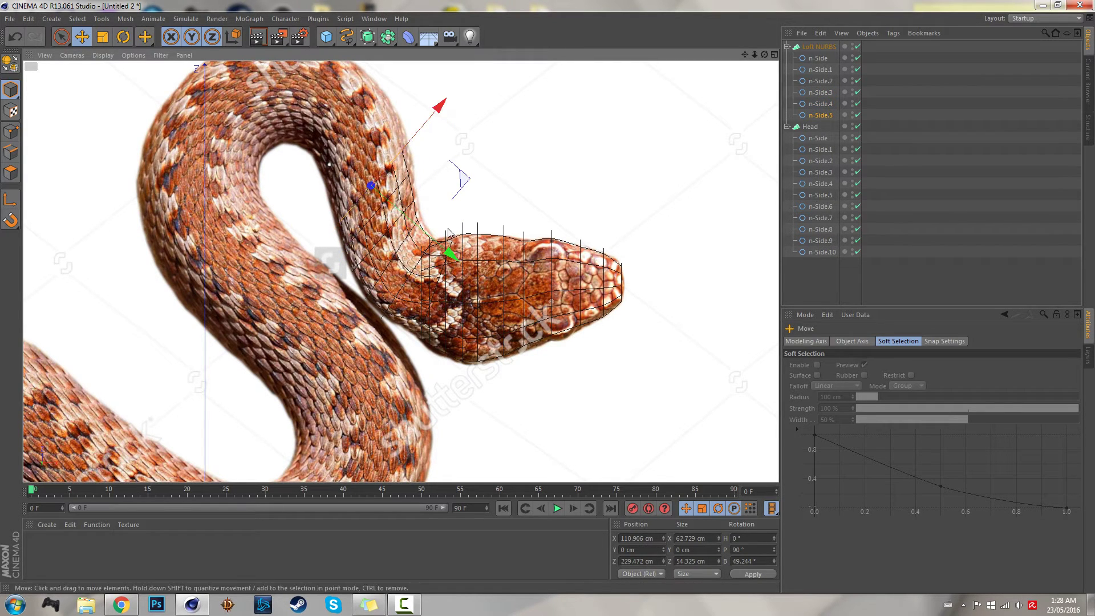
left_click_drag(450, 255, 425, 100, "ctrl")
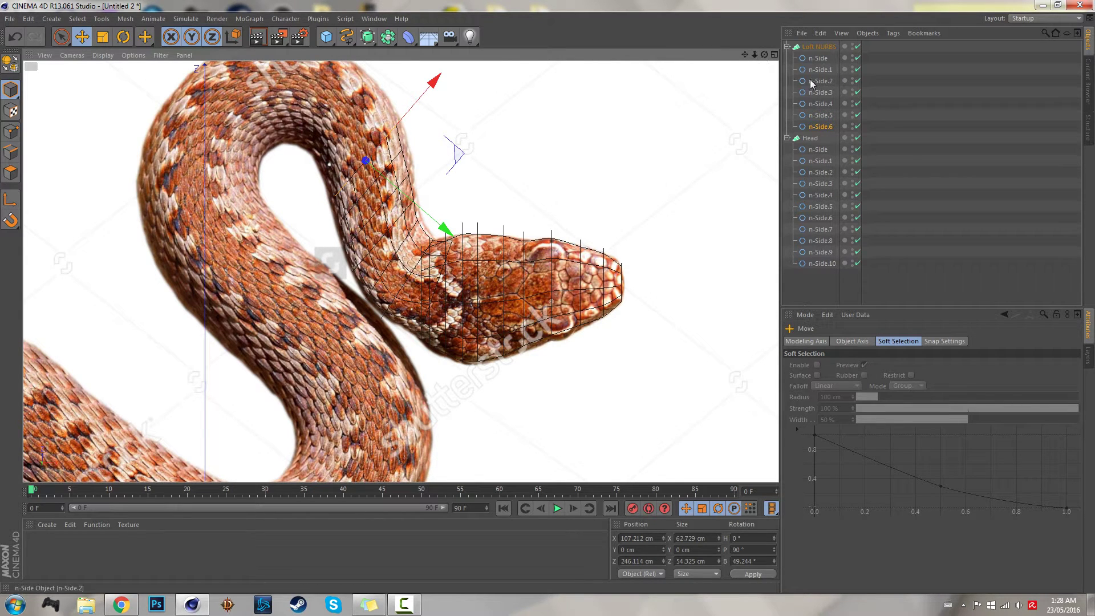
Add two more spline copies up the neck toward the bend, placing the last at about X 95 cm, Z 277 cm.
scroll(317, 220, "up", 5)
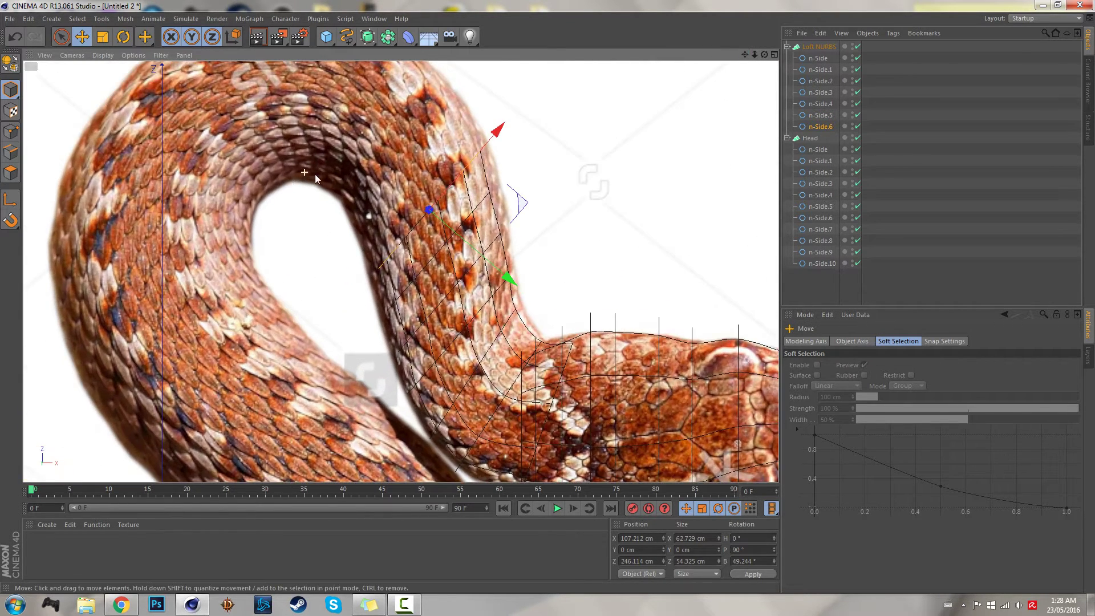
middle_click_drag(316, 174, 418, 229, "alt")
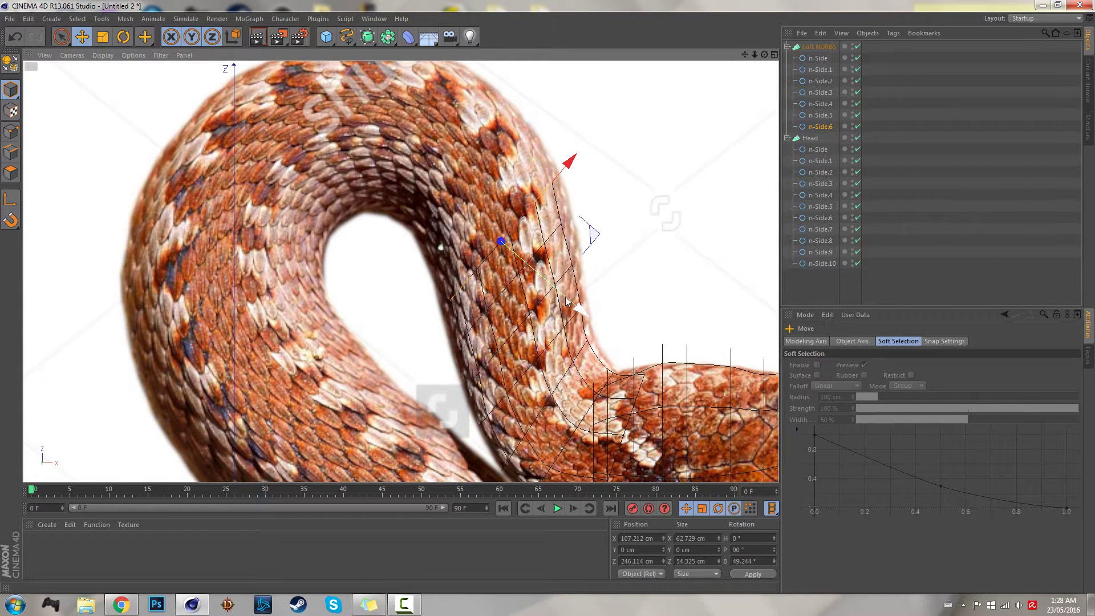
left_click_drag(562, 180, 549, 132, "ctrl")
left_click_drag(558, 263, 528, 242, "ctrl")
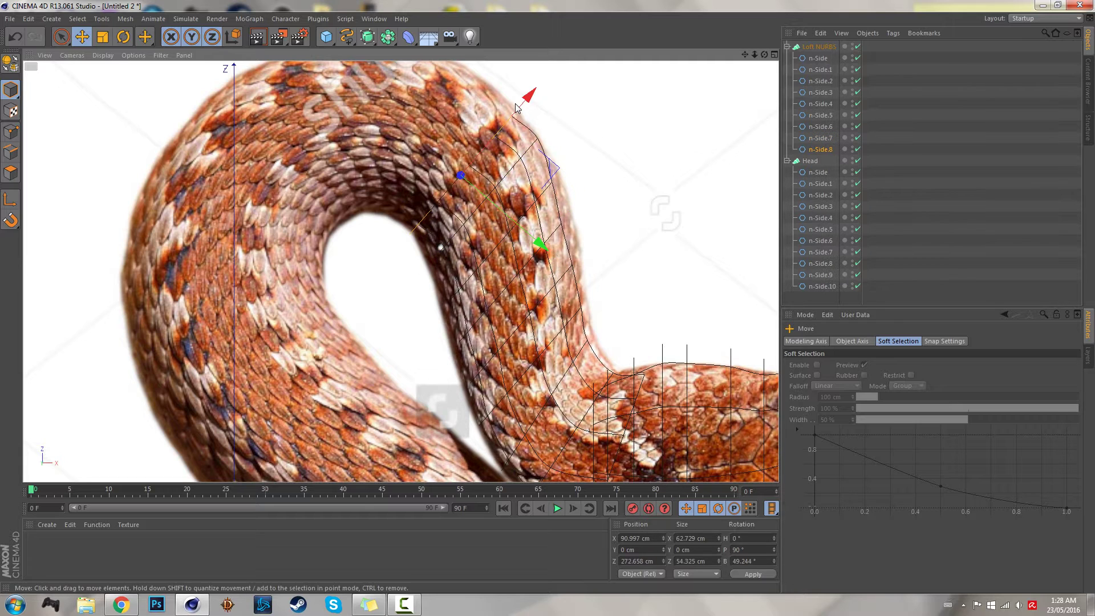
left_click_drag(517, 107, 527, 96)
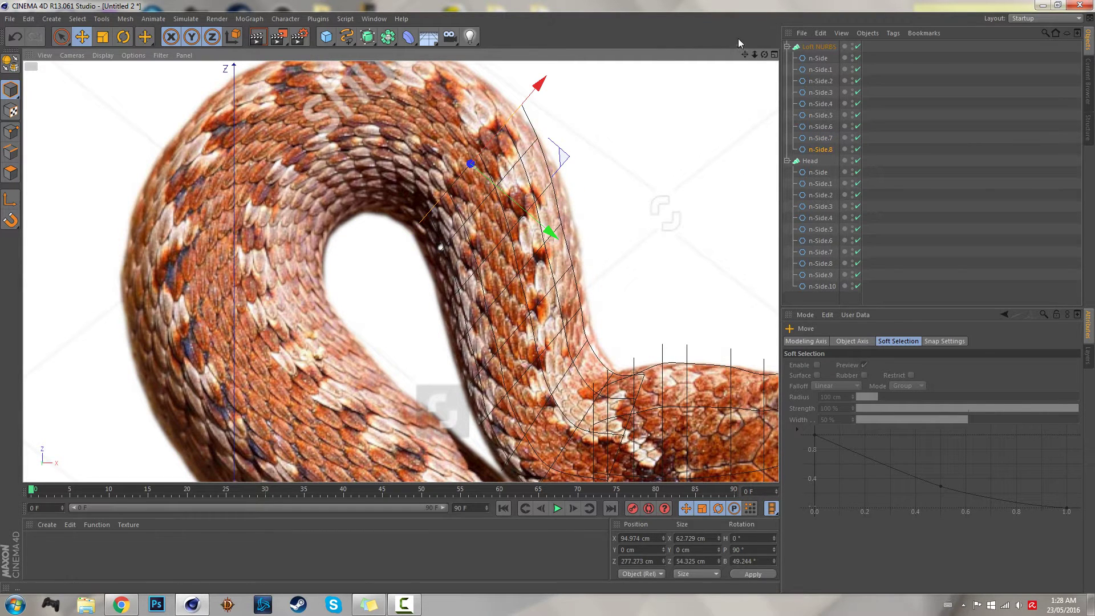
Scale the n-Side.8 spline down to about 59 cm wide to match the body thickness.
left_click_drag(745, 57, 764, 85)
key("t")
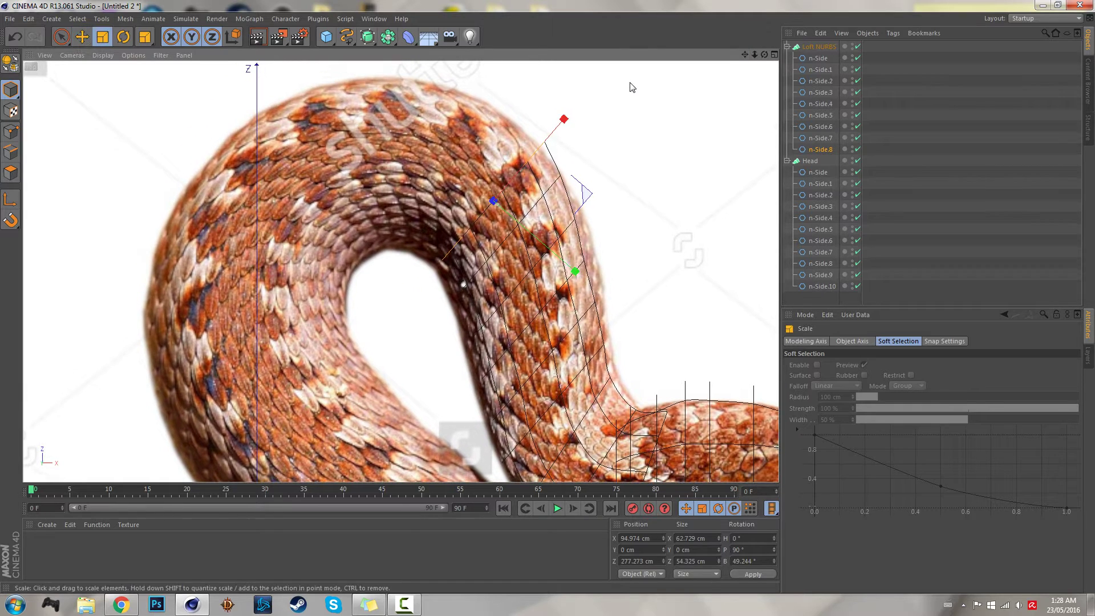
left_click_drag(631, 85, 604, 103)
key("e")
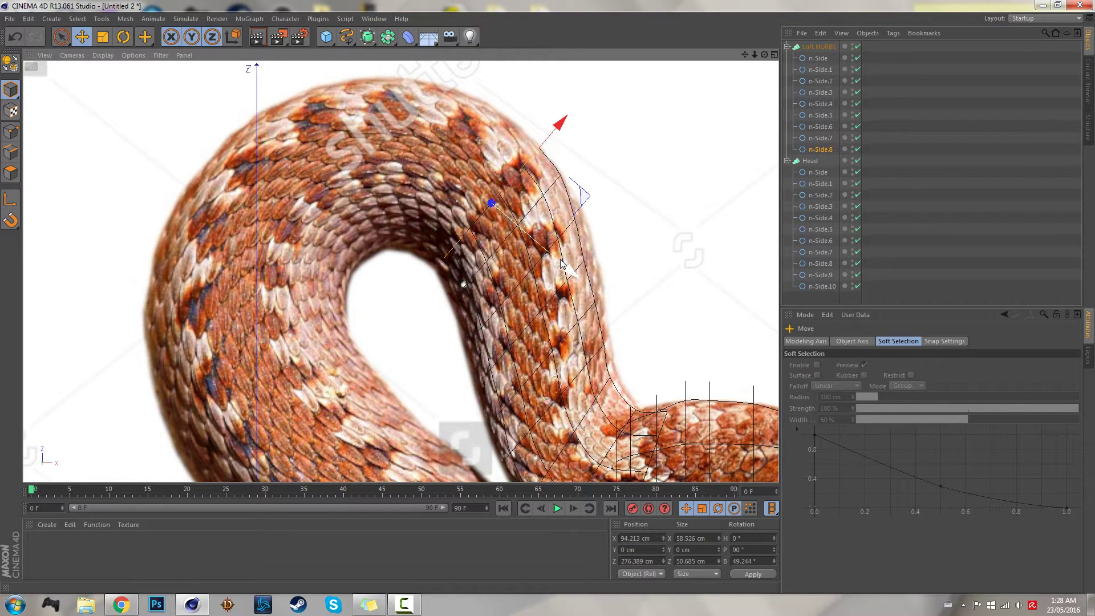
Duplicate n-Side.8 into the bend at about X 84 cm, Z 283 cm and rotate the copy to a bank of about 64°.
left_click_drag(564, 267, 539, 248)
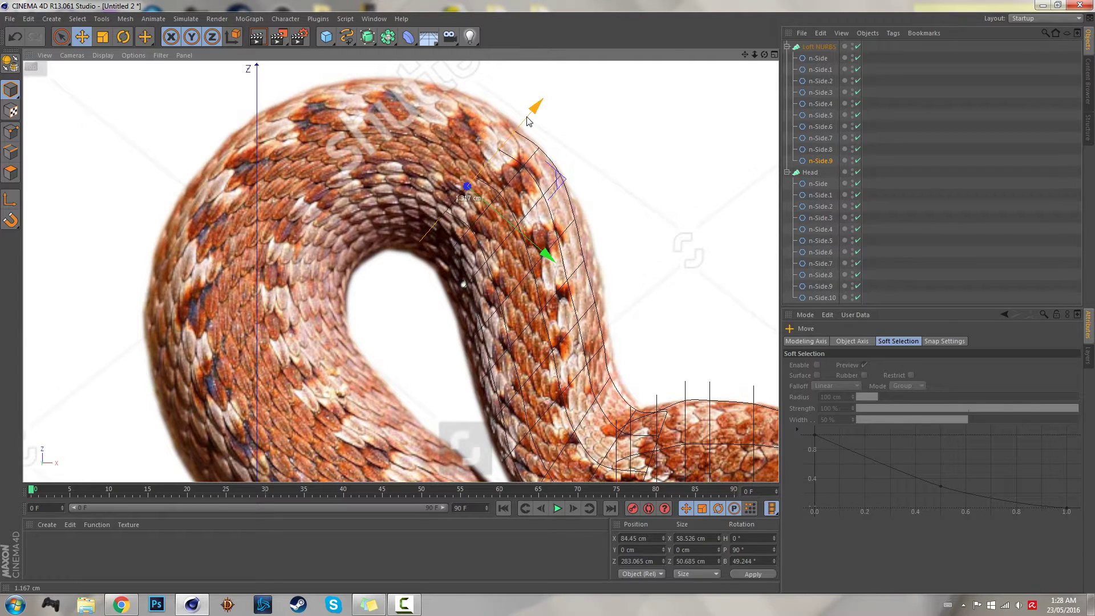
key("r")
left_click_drag(503, 138, 510, 135)
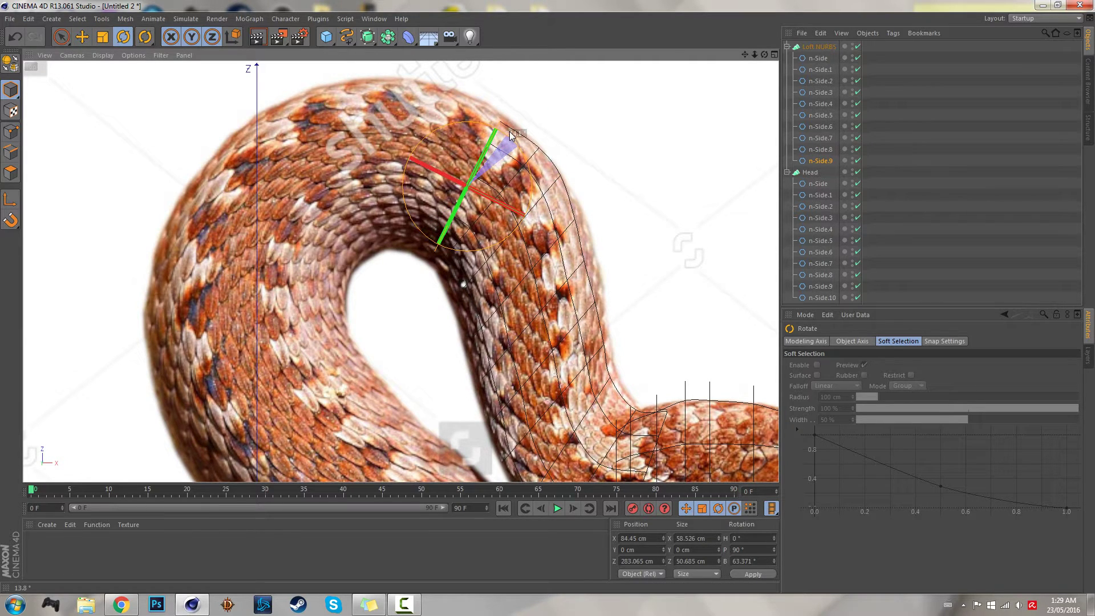
key("e")
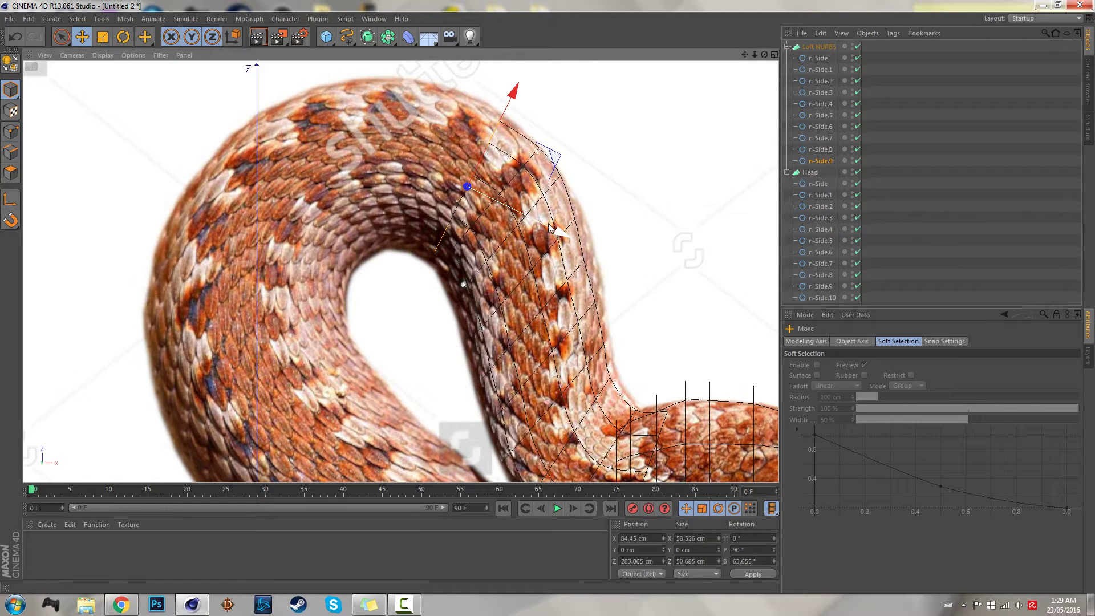
Duplicate n-Side.9 to about X 68 cm, Z 288 cm and rotate the copy to follow the curve of the body.
left_click_drag(543, 233, 500, 215)
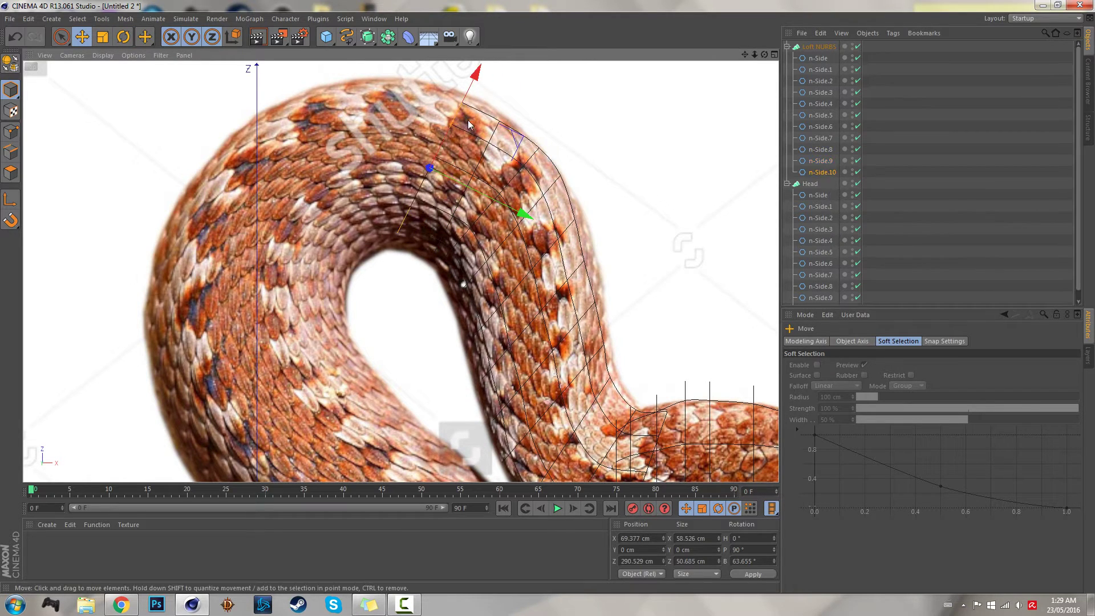
key("r")
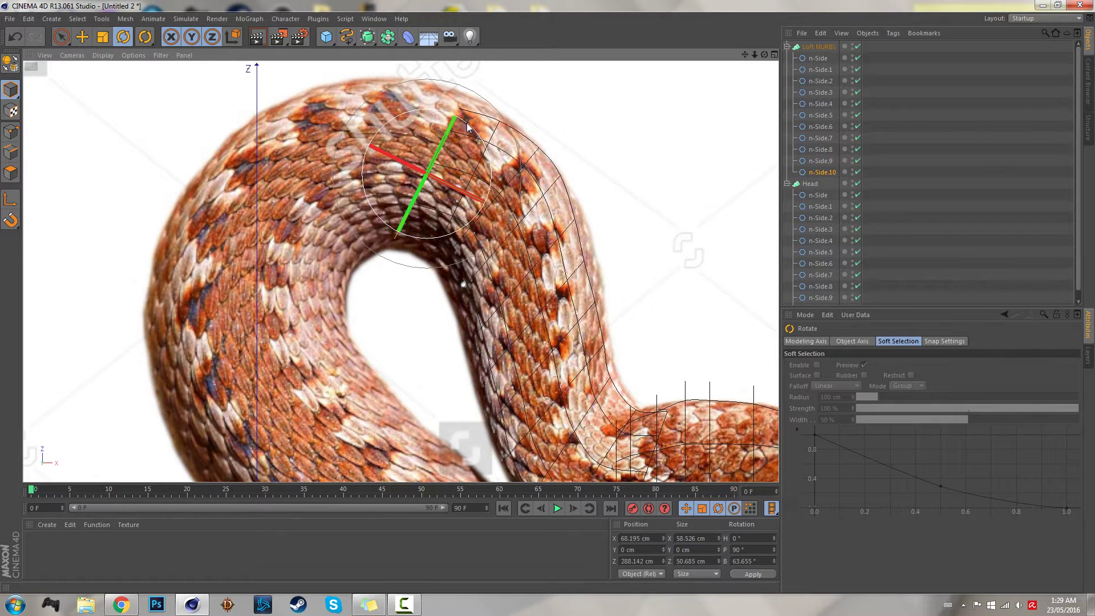
left_click_drag(463, 127, 441, 121)
key("e")
Add five rotated spline copies around the top of the bend, ending at about X -5 cm, Z 255 cm with a bank of about 176°.
left_click_drag(503, 182, 450, 152, "ctrl")
key("r")
key("e")
left_click_drag(441, 171, 351, 165, "ctrl")
key("r")
key("e")
key("r")
key("e")
left_click_drag(337, 174, 264, 213, "ctrl")
key("r")
key("e")
key("r")
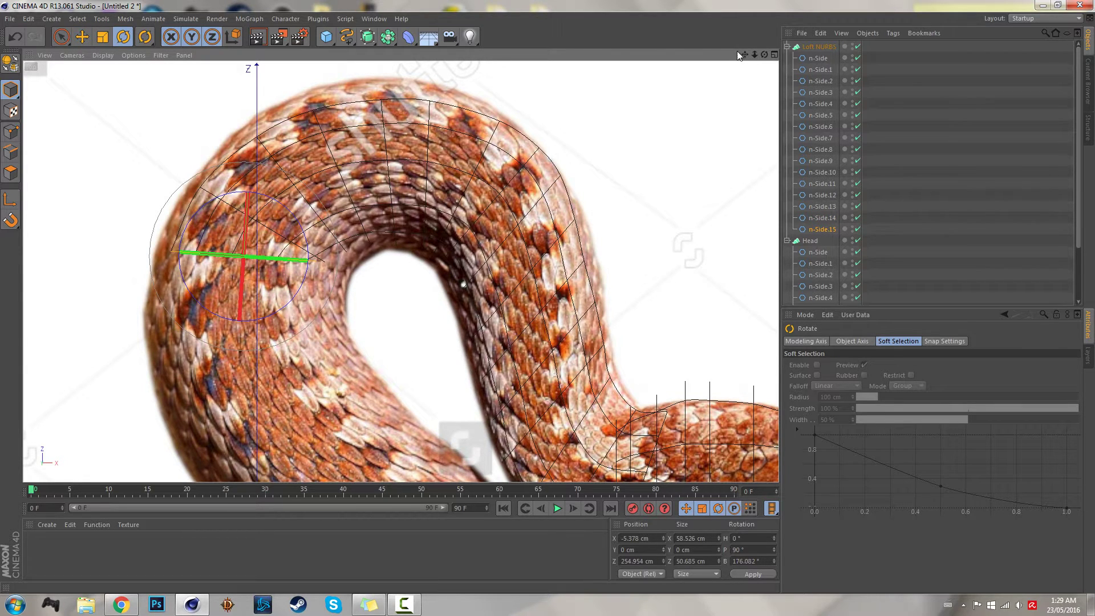
Duplicate n-Side.15 down the body to about X -6 cm, Z 242 cm and rotate the copy to a bank of about 192°.
left_click_drag(745, 54, 745, 56)
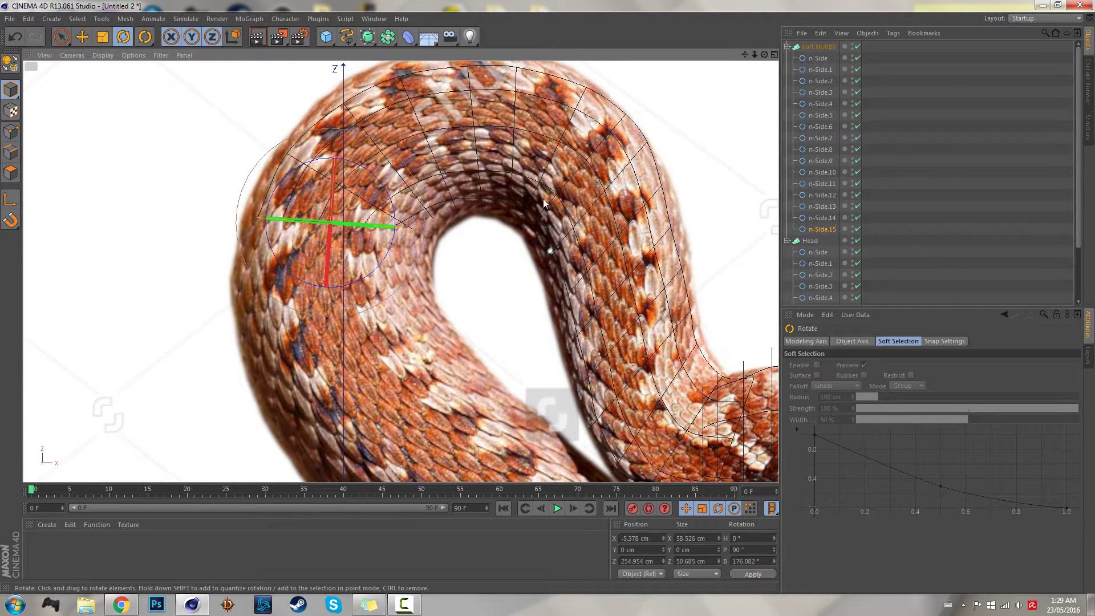
key("e")
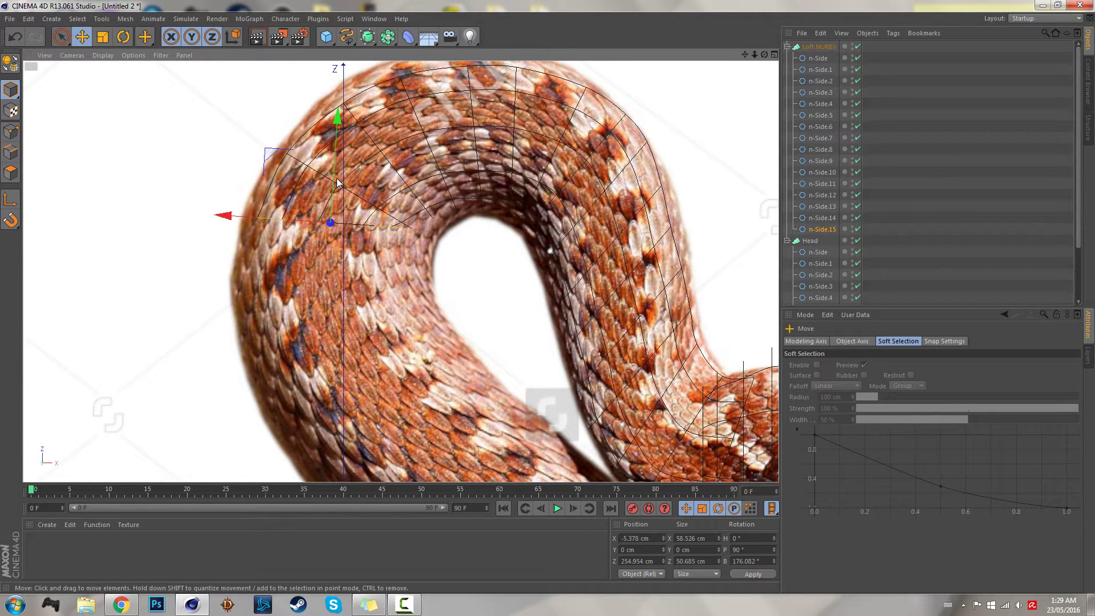
left_click_drag(338, 183, 303, 264, "ctrl")
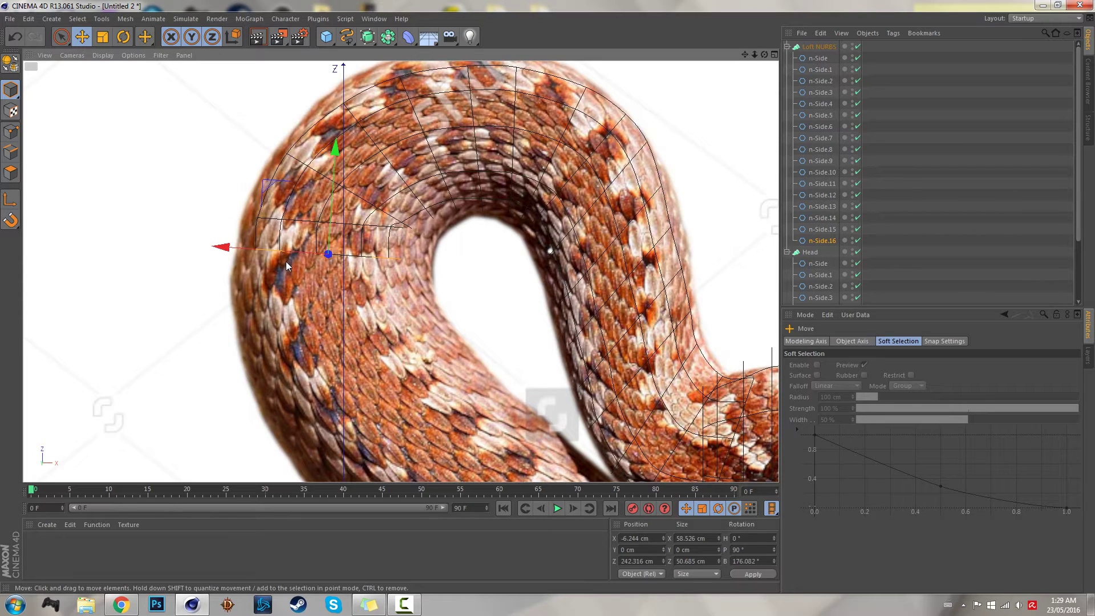
key("r")
left_click_drag(314, 194, 318, 282)
Duplicate n-Side.16 to about X -2 cm, Z 224 cm and rotate the copy to a bank of about 213°.
key("e")
key("r")
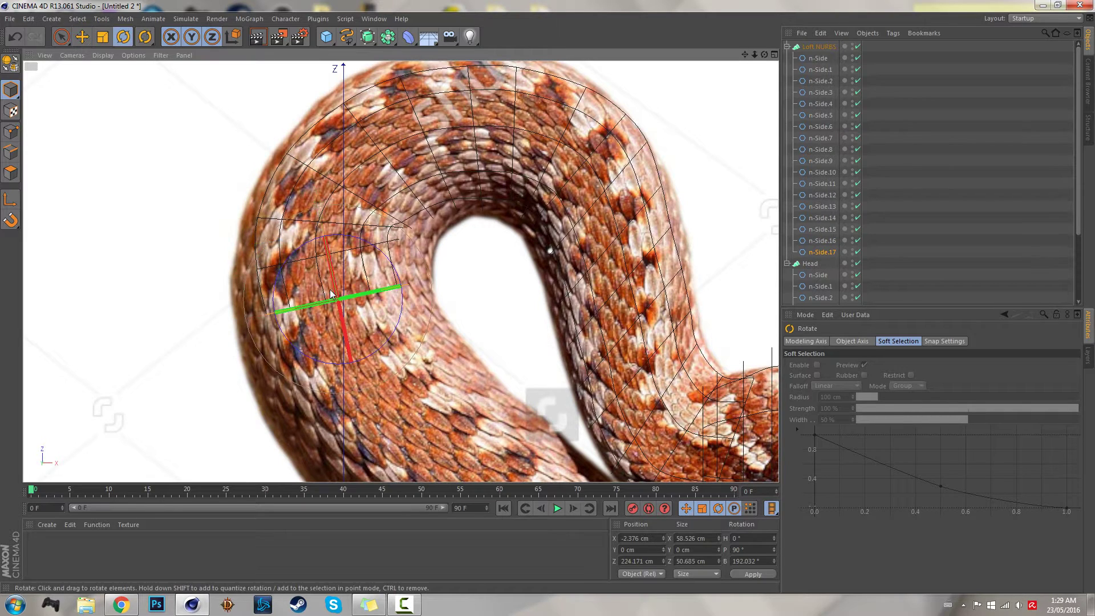
left_click_drag(364, 237, 341, 235)
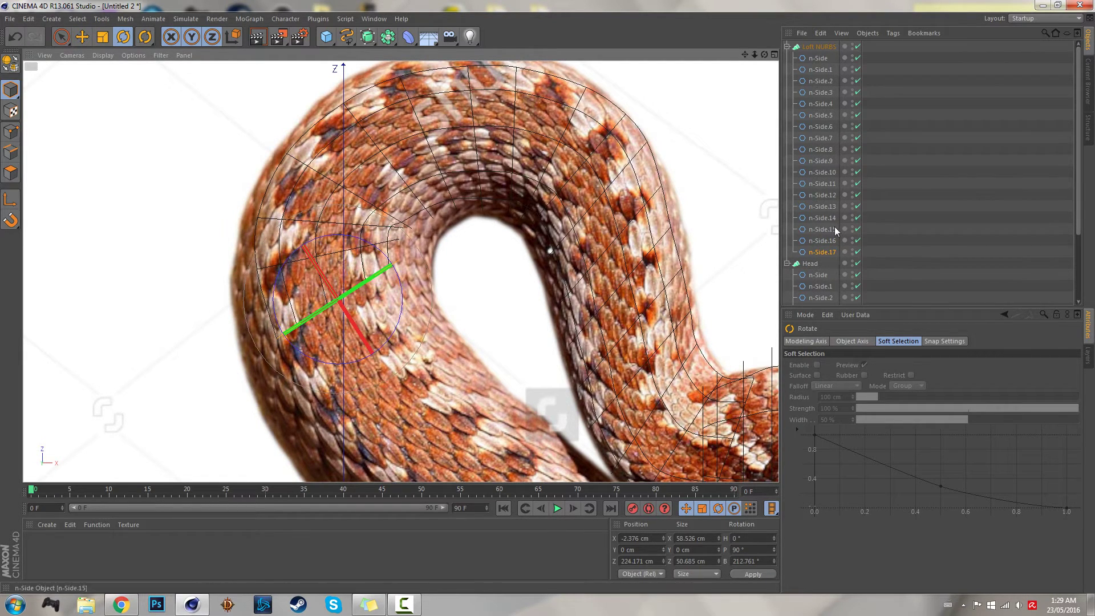
Shift the n-Side.15 spline slightly toward the inner side of the bend.
left_click(814, 242)
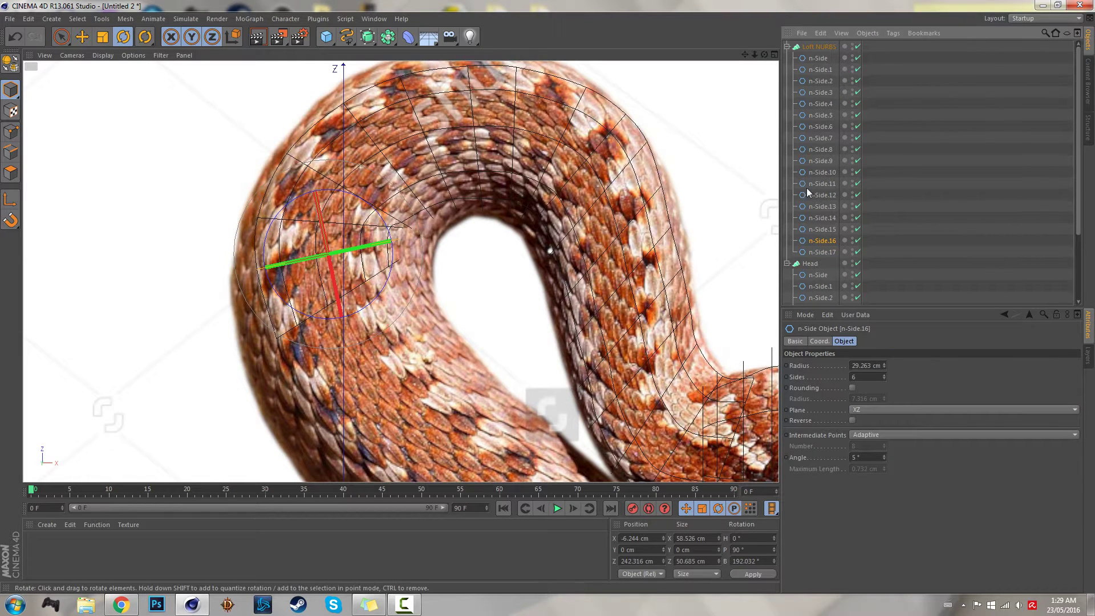
left_click(816, 224)
left_click(917, 189)
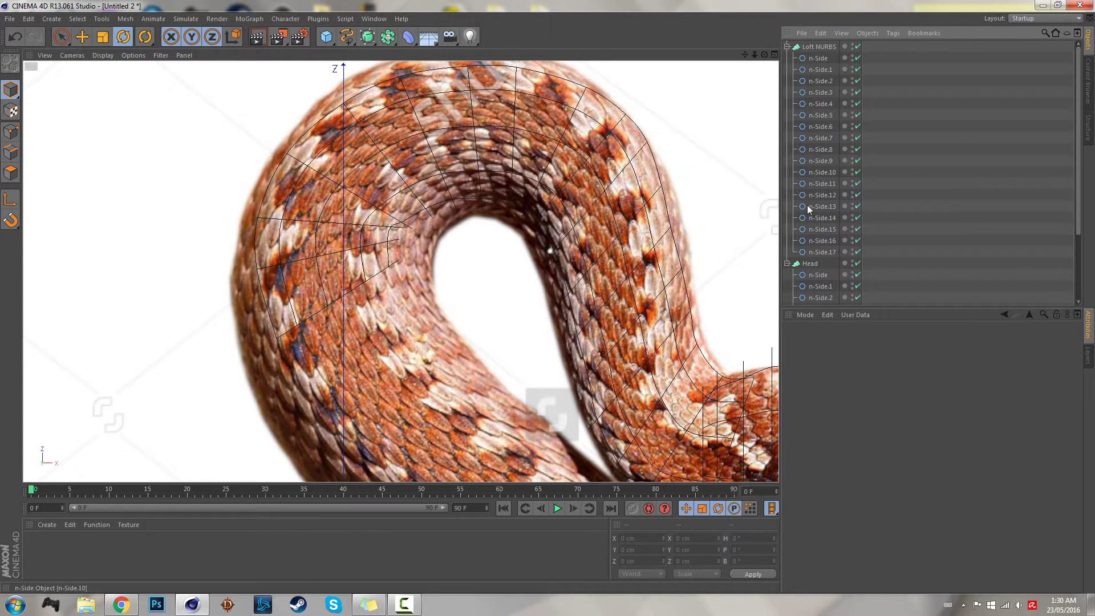
left_click(826, 231)
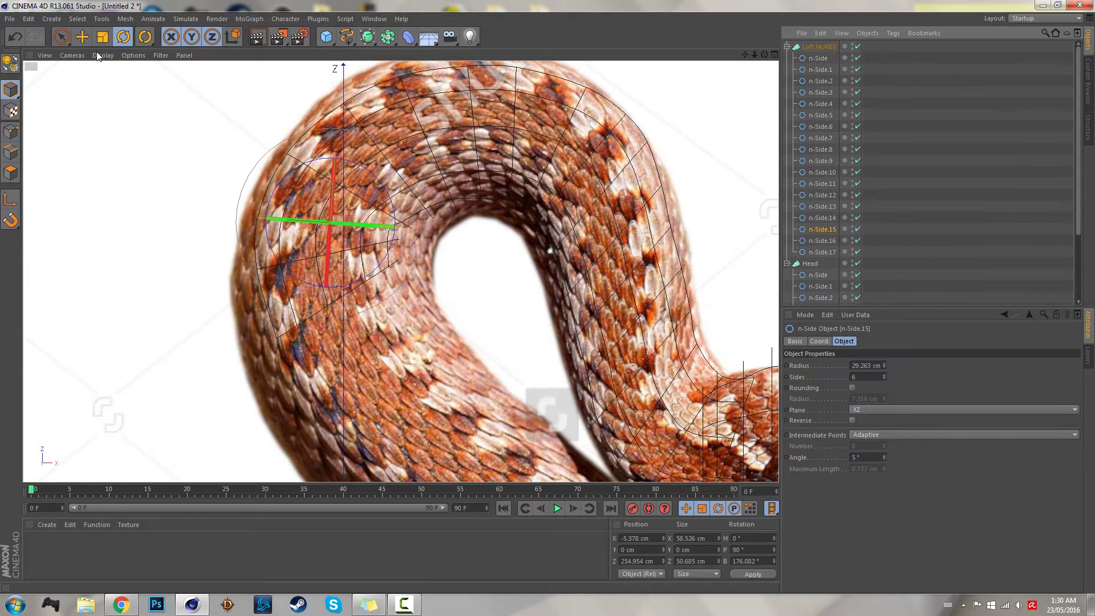
key("e")
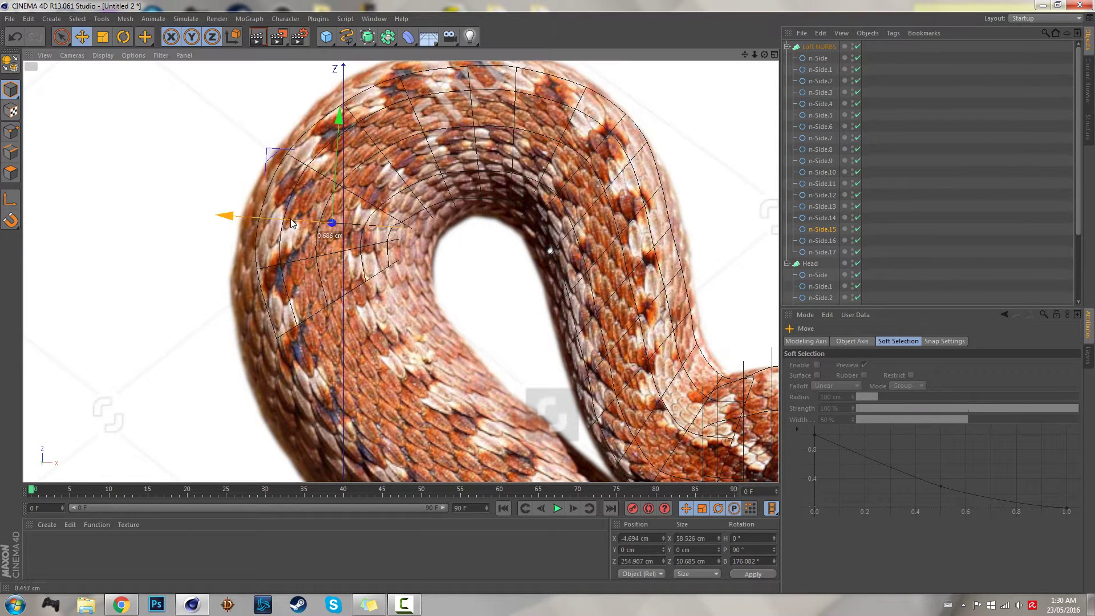
left_click_drag(288, 223, 296, 224)
Move the n-Side.16 spline inward to about X -4 cm, Z 243 cm and deselect it.
left_click(804, 241)
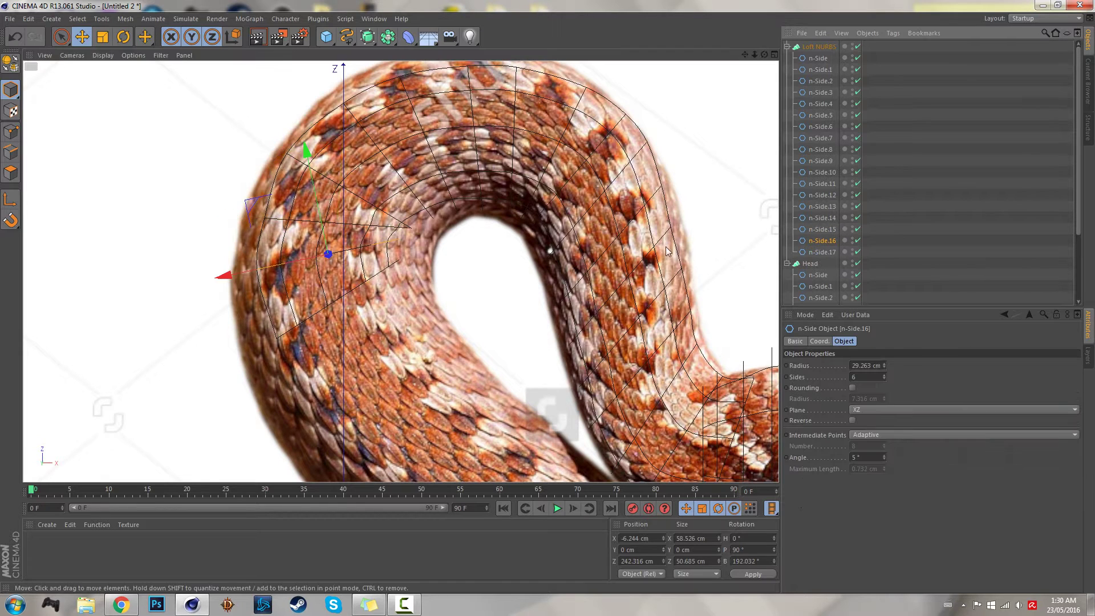
left_click_drag(238, 272, 244, 274)
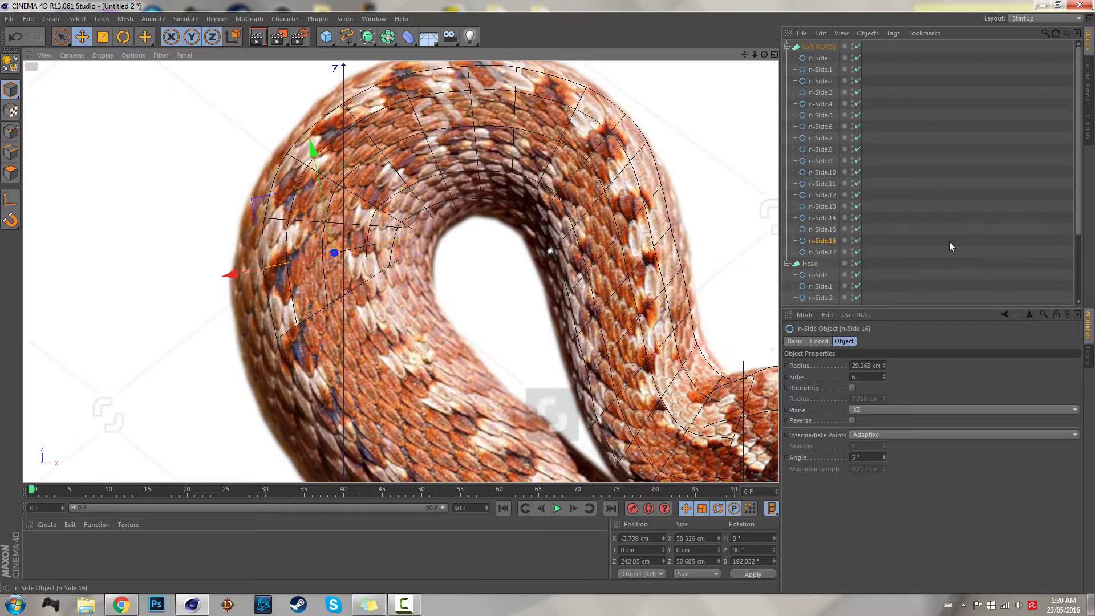
left_click(907, 244)
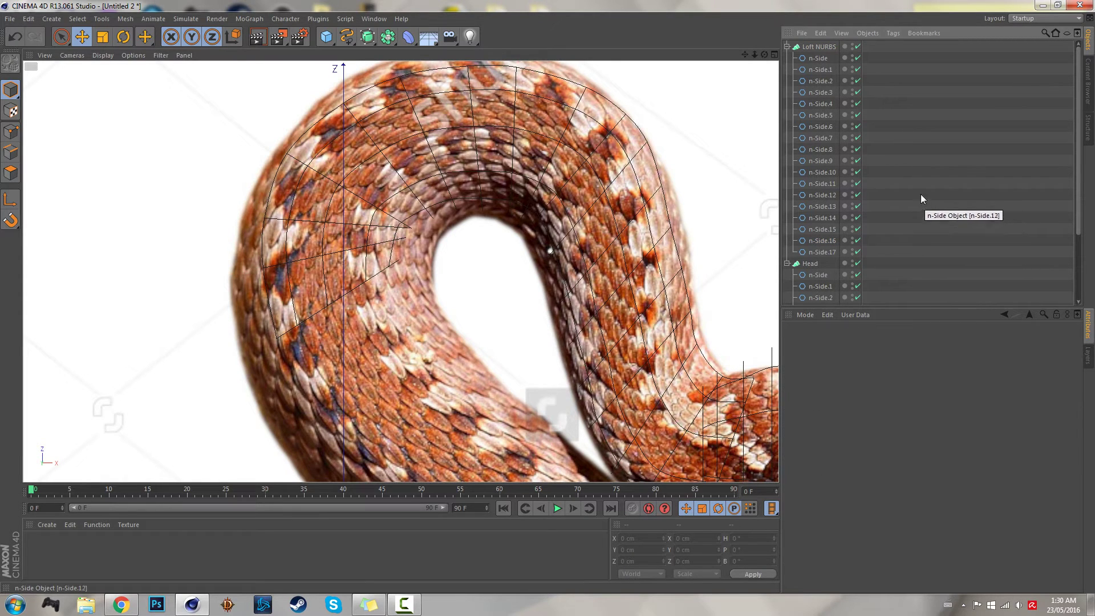
Duplicate n-Side.17 down the body to about X 10 cm, Z 208 cm, and place a second copy near X 22 cm, Z 188 cm.
left_click(817, 59)
left_click(323, 276)
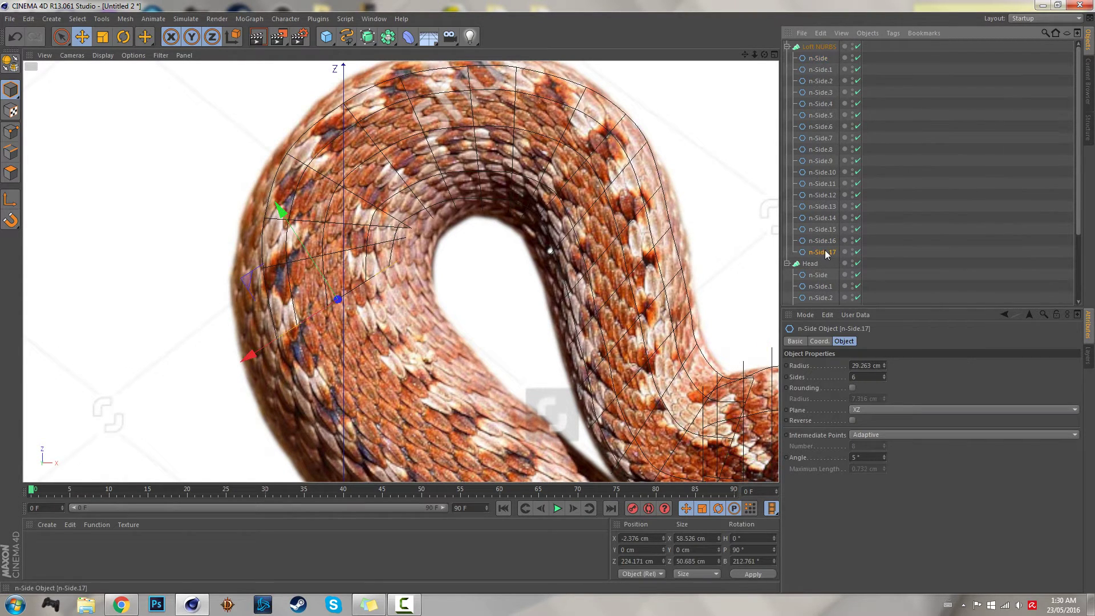
left_click_drag(323, 276, 319, 378, "ctrl")
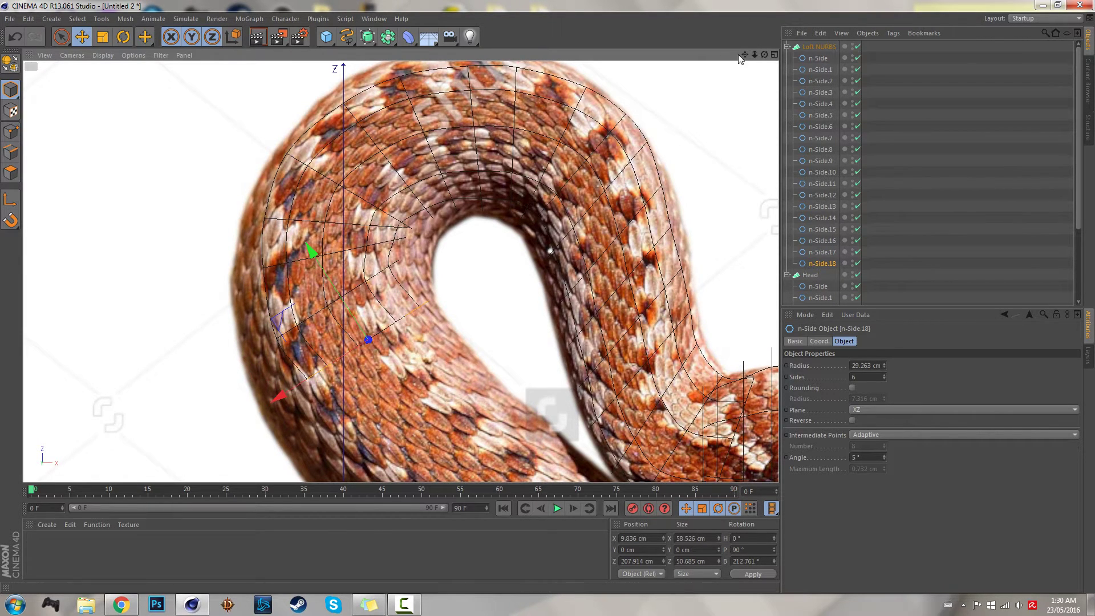
middle_click_drag(338, 333, 306, 233, "alt")
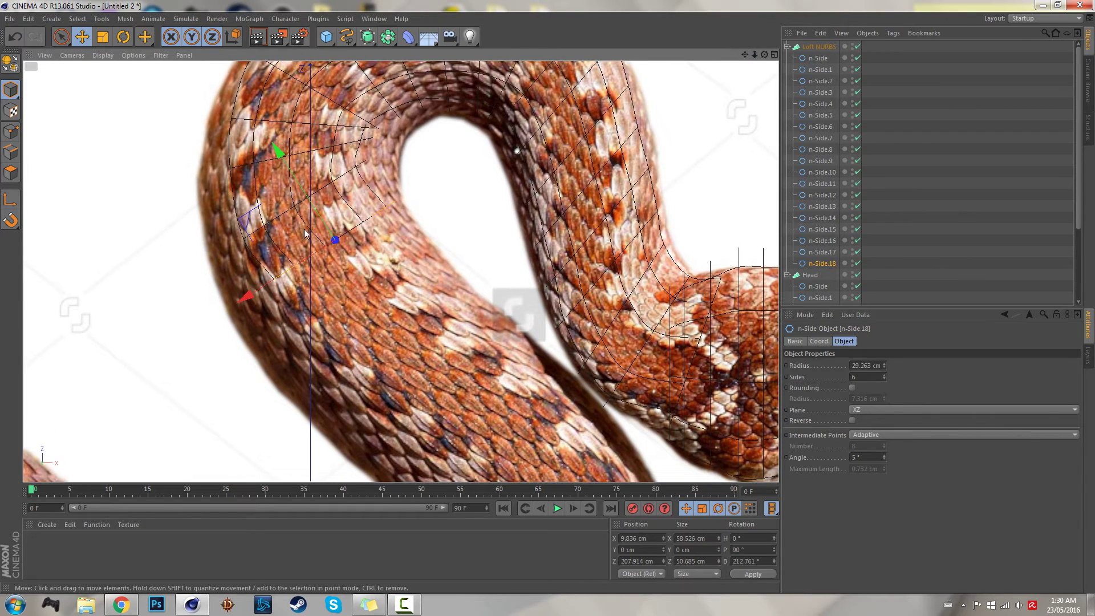
left_click_drag(311, 205, 341, 254, "ctrl")
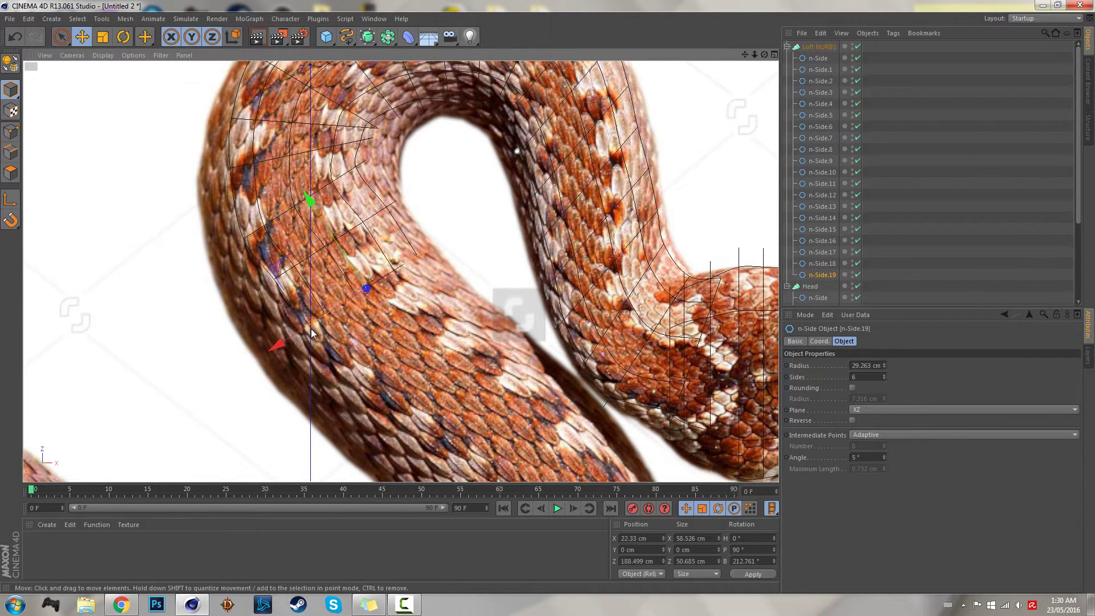
left_click_drag(310, 327, 305, 329)
Duplicate n-Side.19 twice along the straight body section, placing copies at about X 45 cm, Z 160 cm and X 72 cm, Z 125 cm.
middle_click_drag(409, 255, 375, 110, "alt")
left_click_drag(304, 103, 320, 259, "ctrl")
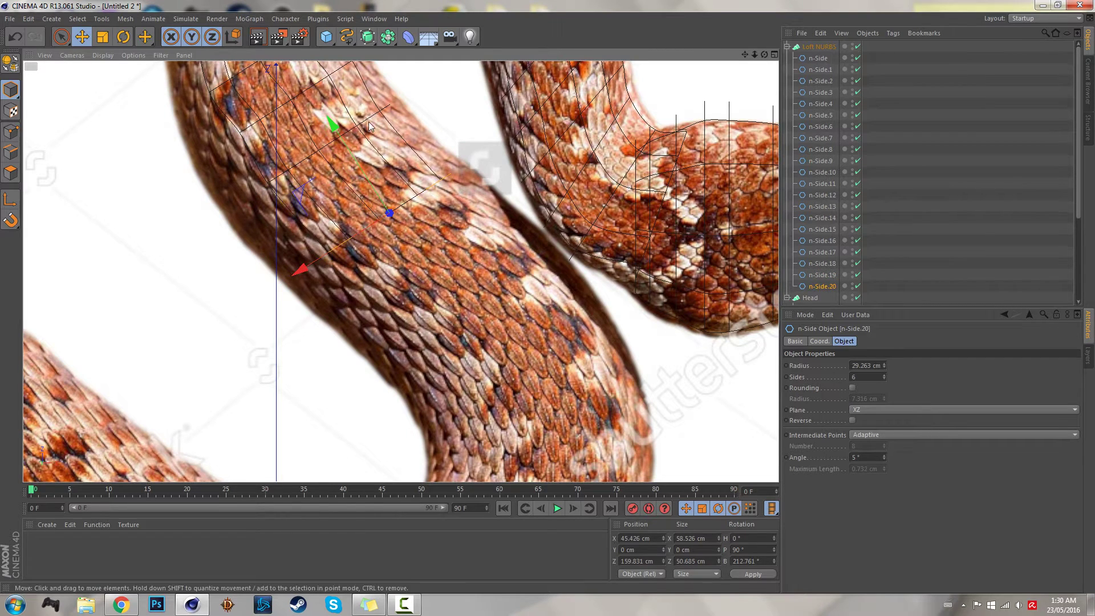
left_click_drag(335, 182, 383, 351, "ctrl")
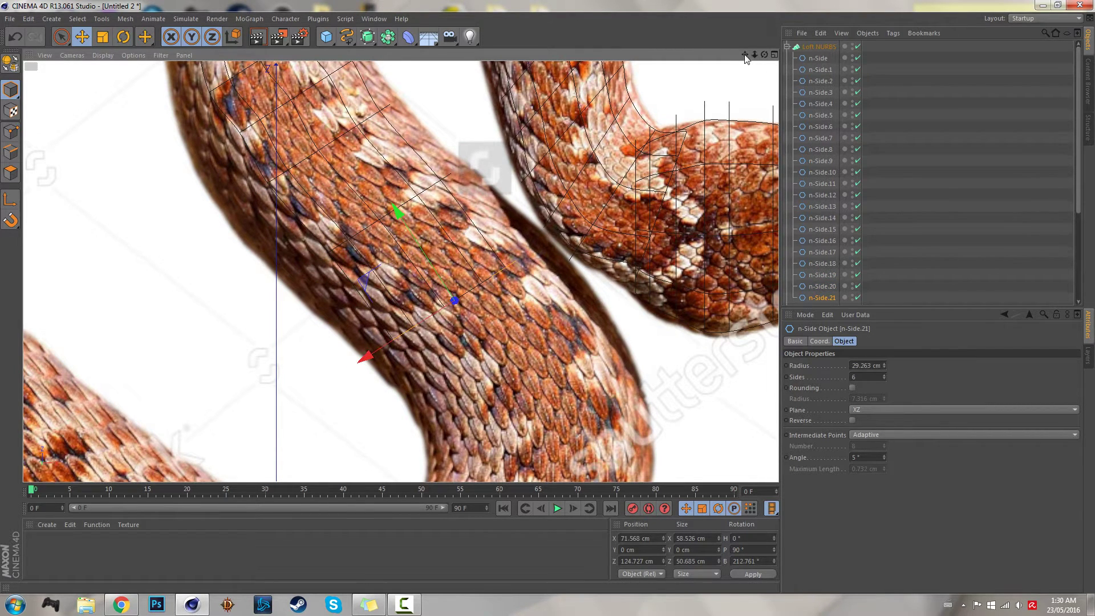
Duplicate n-Side.21 further down the body and place the copy at about X 90 cm, Z 101 cm.
middle_click_drag(460, 330, 461, 264, "alt")
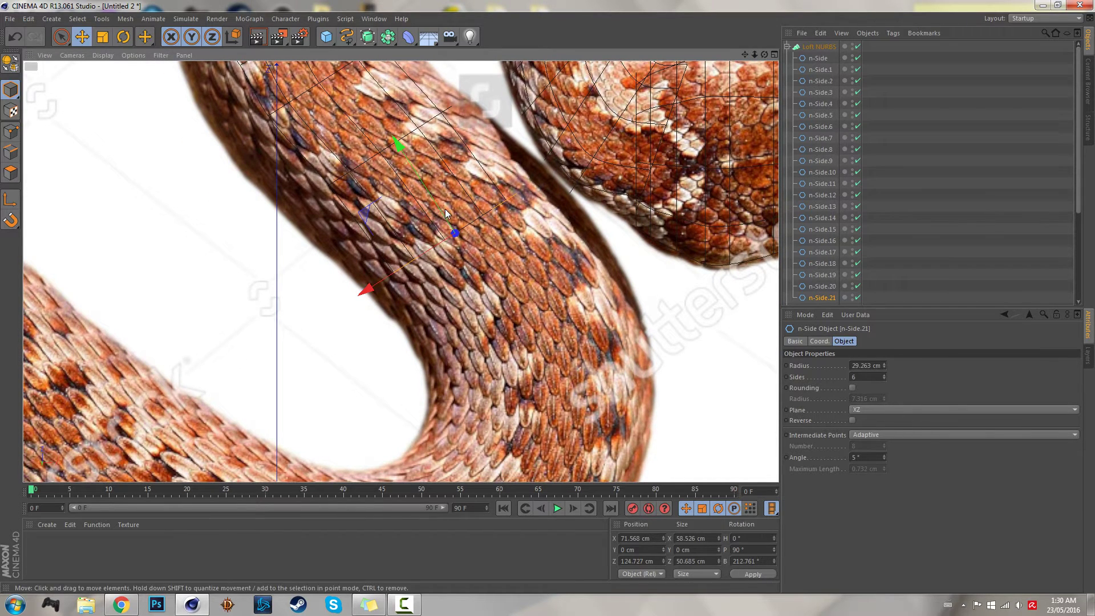
left_click_drag(444, 216, 472, 292, "ctrl")
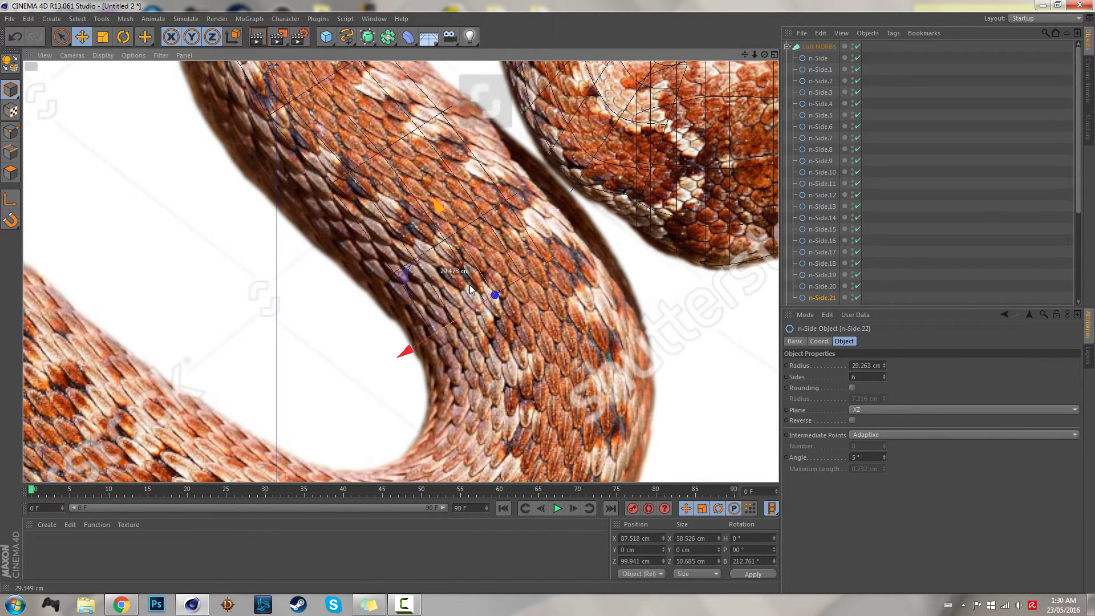
left_click_drag(420, 344, 429, 347)
Duplicate n-Side.22 to about X 99 cm, Z 87 cm with a bank of about 189°, and place a second copy near X 102 cm, Z 66 cm.
mouse_move(745, 54)
left_mouse_down()
mouse_move(740, 14)
mouse_move(746, 55)
left_mouse_up()
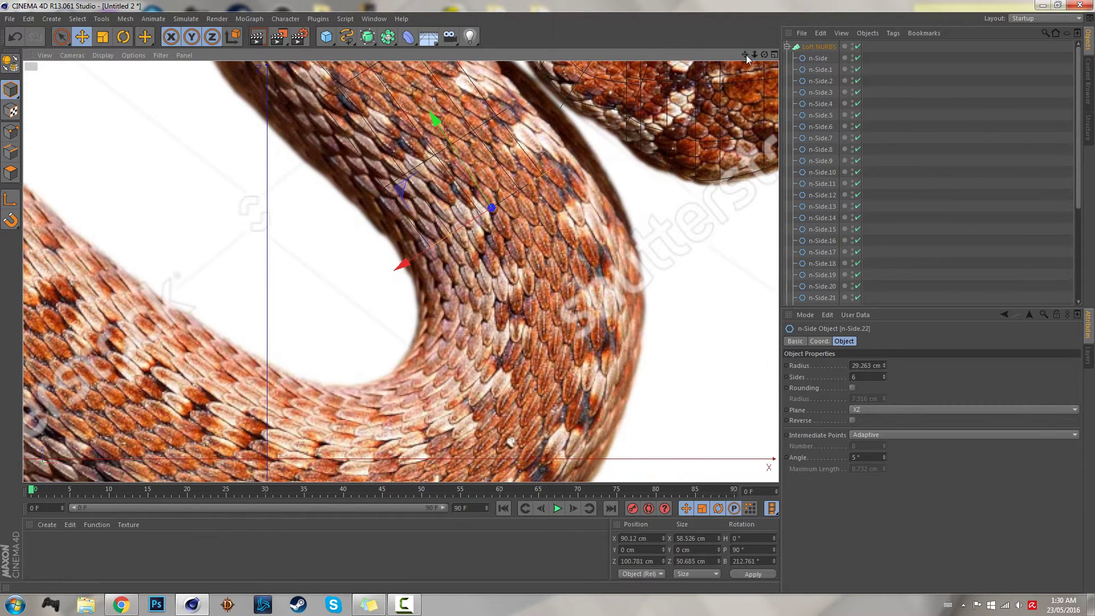
left_click_drag(485, 185, 575, 244)
key("r")
key("e")
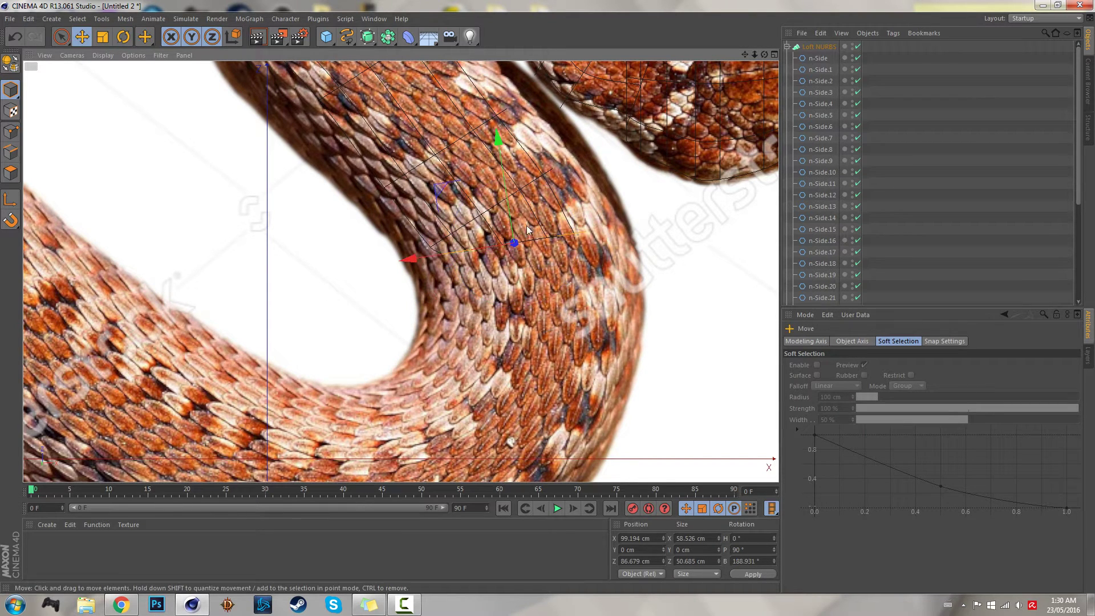
left_click_drag(514, 216, 521, 266)
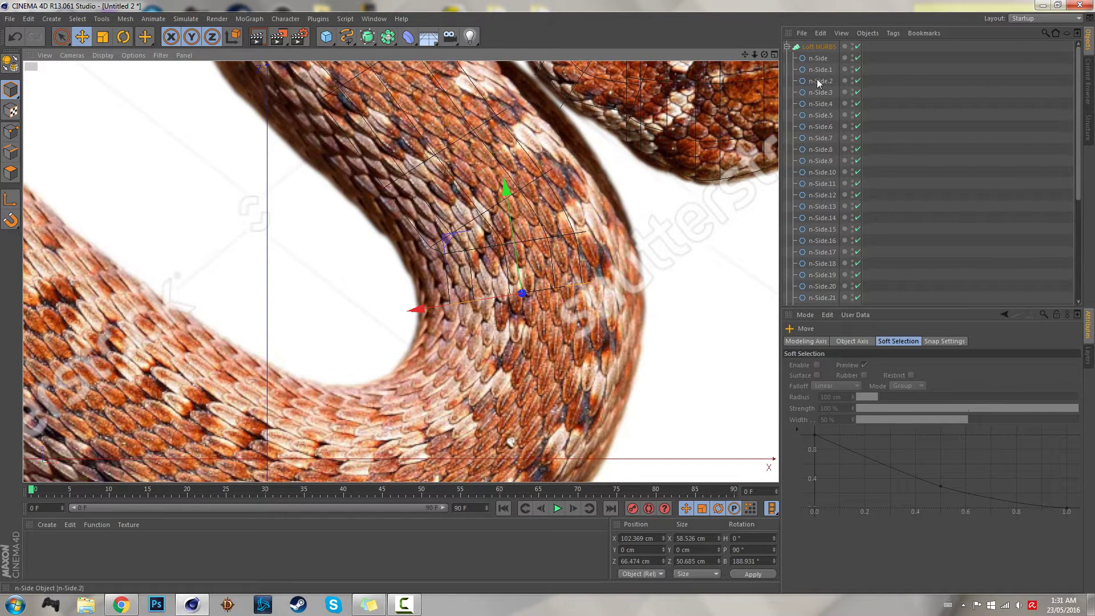
Move n-Side.23 toward the inner side of the bend, to about X 96 cm, Z 86 cm.
scroll(818, 86, "down", 5)
left_click(821, 152)
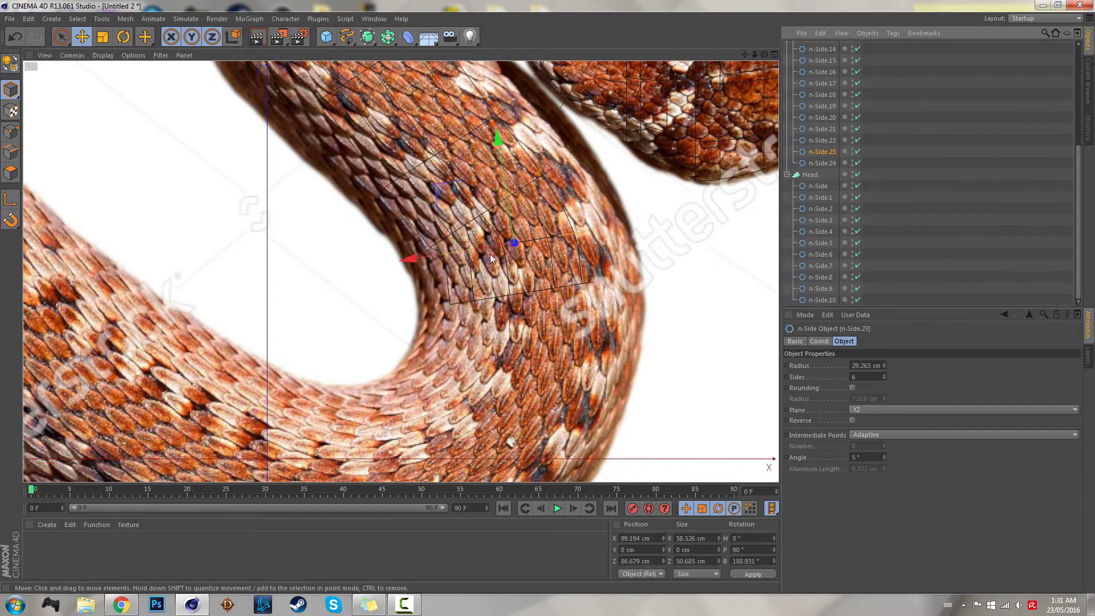
left_click_drag(490, 259, 466, 254)
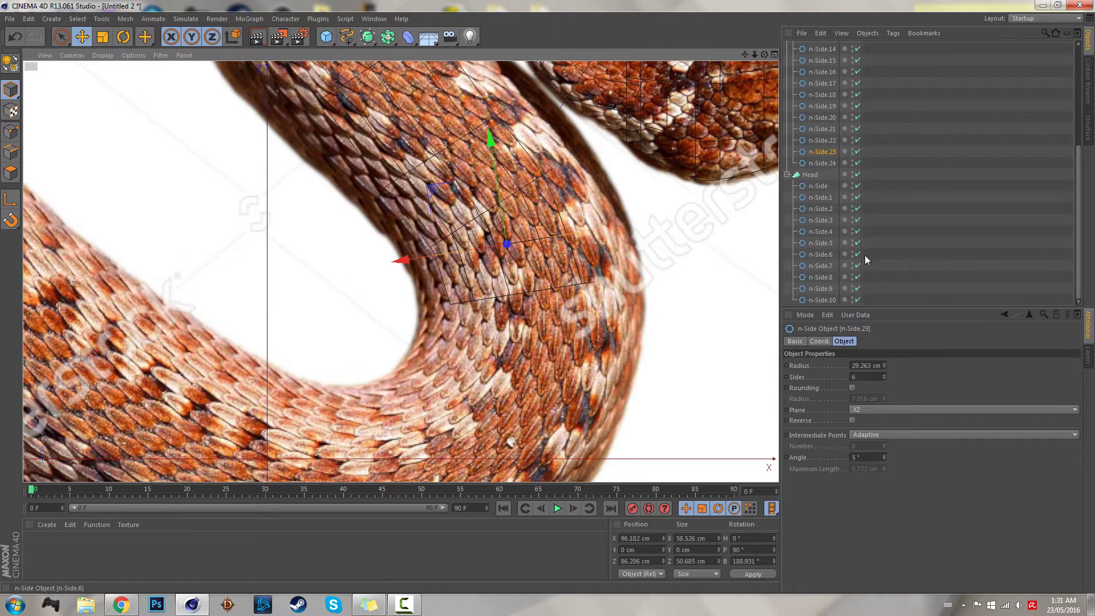
Duplicate n-Side.24 along the bend, rotate the copy to a bank of about 174°, and add another copy below it.
left_click(822, 163)
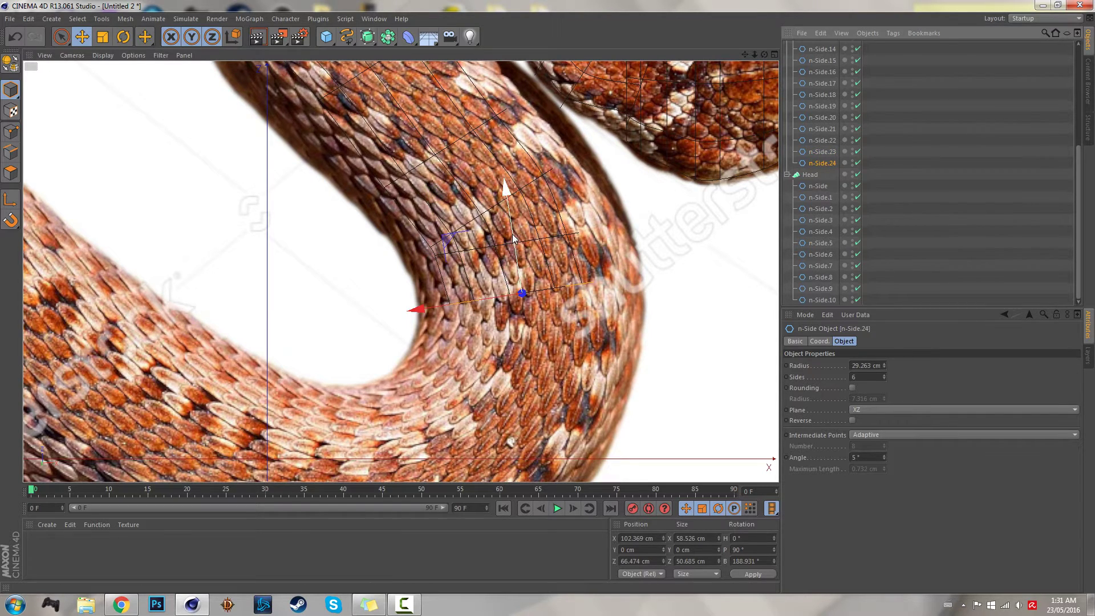
left_click_drag(515, 237, 512, 259)
key("r")
left_click_drag(588, 305, 552, 308)
key("e")
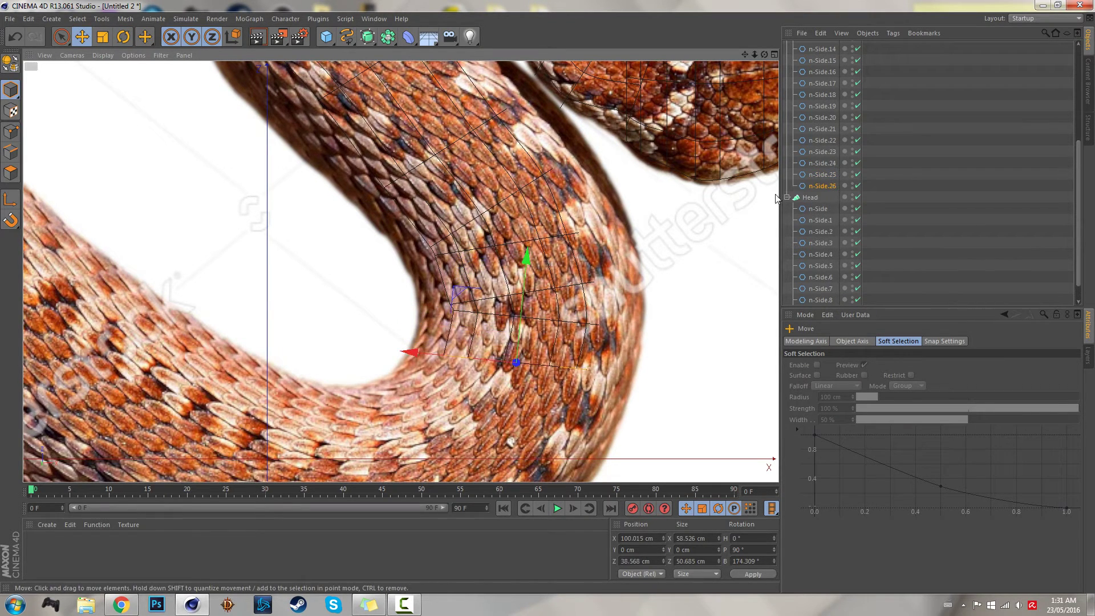
Reposition n-Side.26 at about X 102 cm, Z 37 cm and n-Side.25 at about X 102 cm, Z 57 cm.
key("ctrl+z")
left_click_drag(522, 259, 491, 318)
left_click(816, 176)
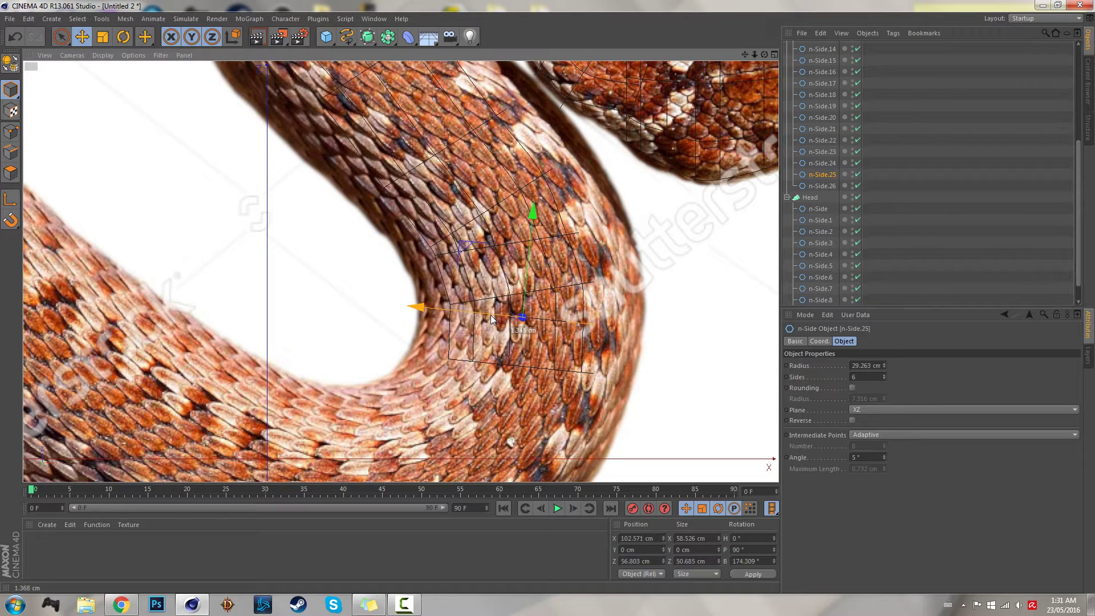
Duplicate n-Side.26 to about X 101 cm, Z 29 cm and rotate the copy to a bank of about 166°.
left_click(817, 186)
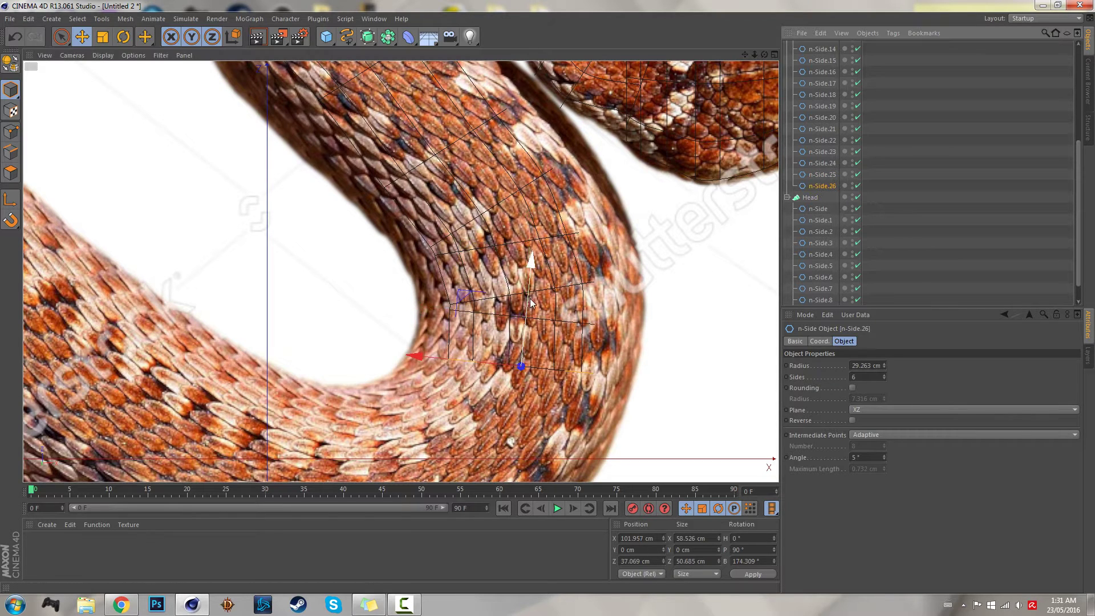
left_click_drag(526, 287, 523, 308, "ctrl")
key("r")
left_click_drag(559, 373, 588, 382)
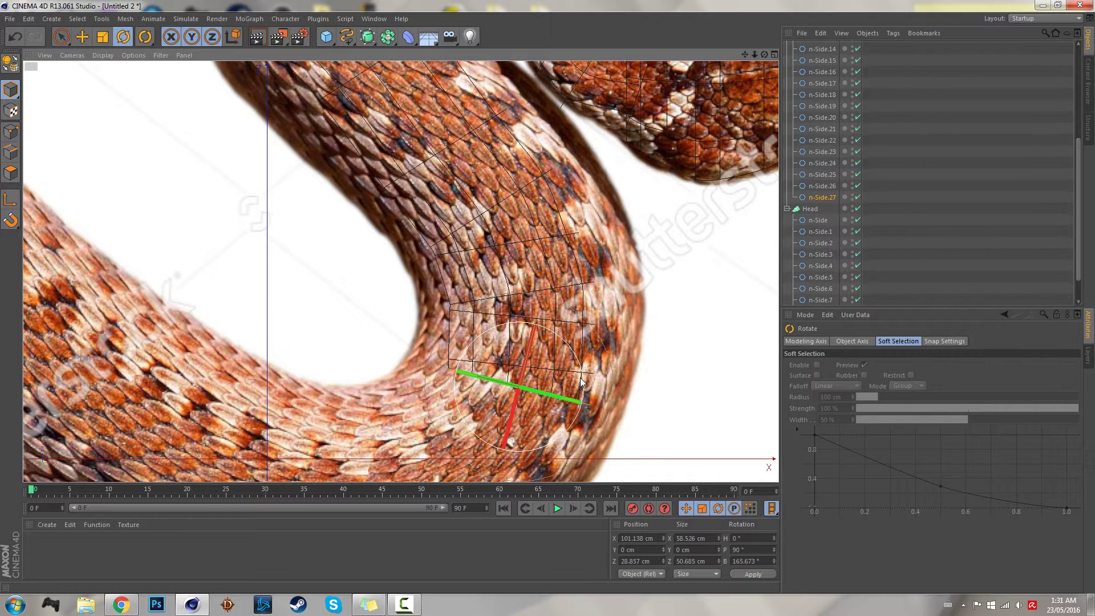
Rotate n-Side.26 to follow the bend and move n-Side.27 inward to about X 97 cm, Z 30 cm.
left_click(820, 188)
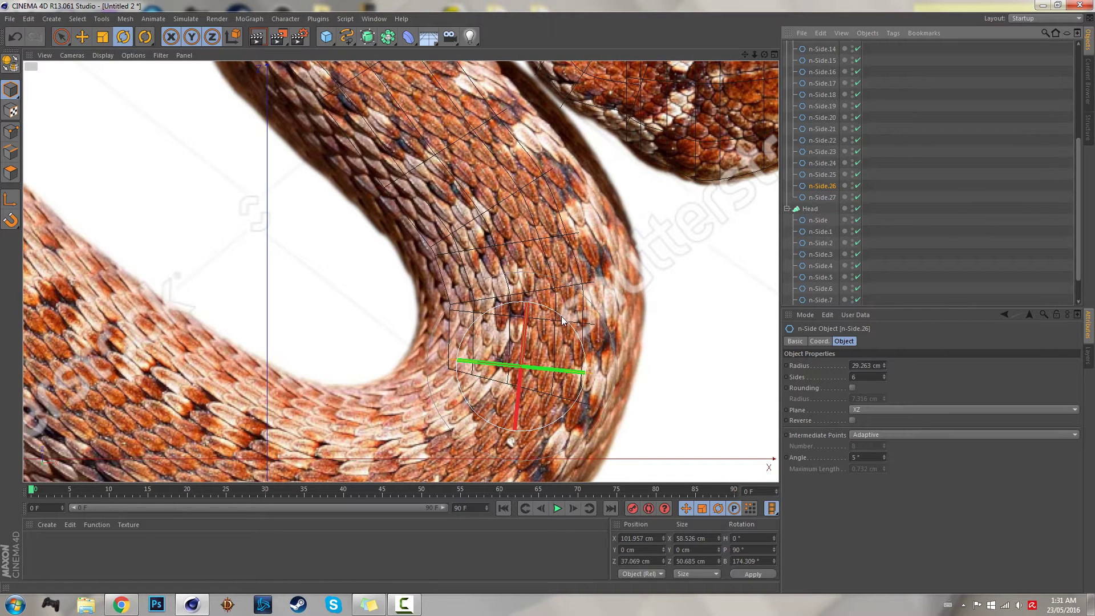
left_click_drag(564, 320, 541, 336)
key("e")
left_click(822, 198)
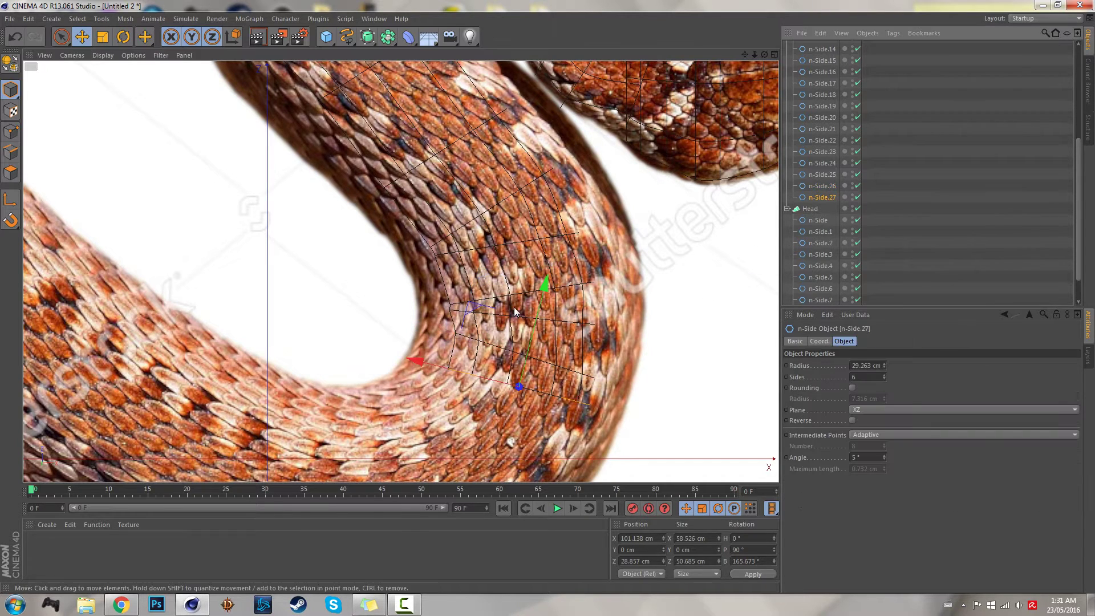
left_click_drag(535, 391, 483, 374)
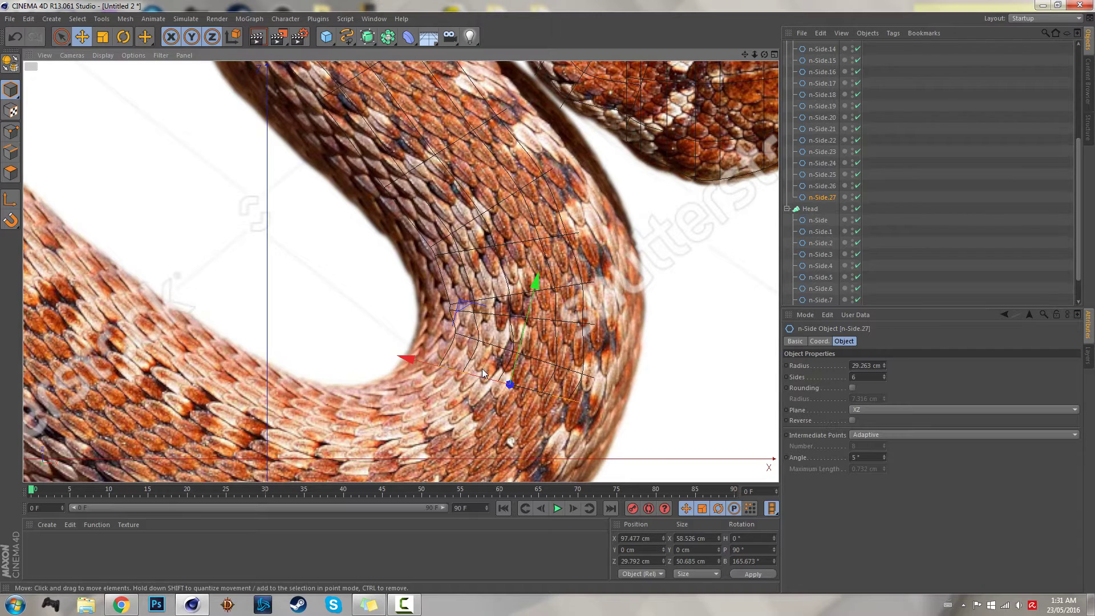
Duplicate n-Side.27 to about X 90 cm, Z 22 cm and rotate the copy to a bank of about 154°.
middle_click_drag(518, 341, 580, 277, "alt")
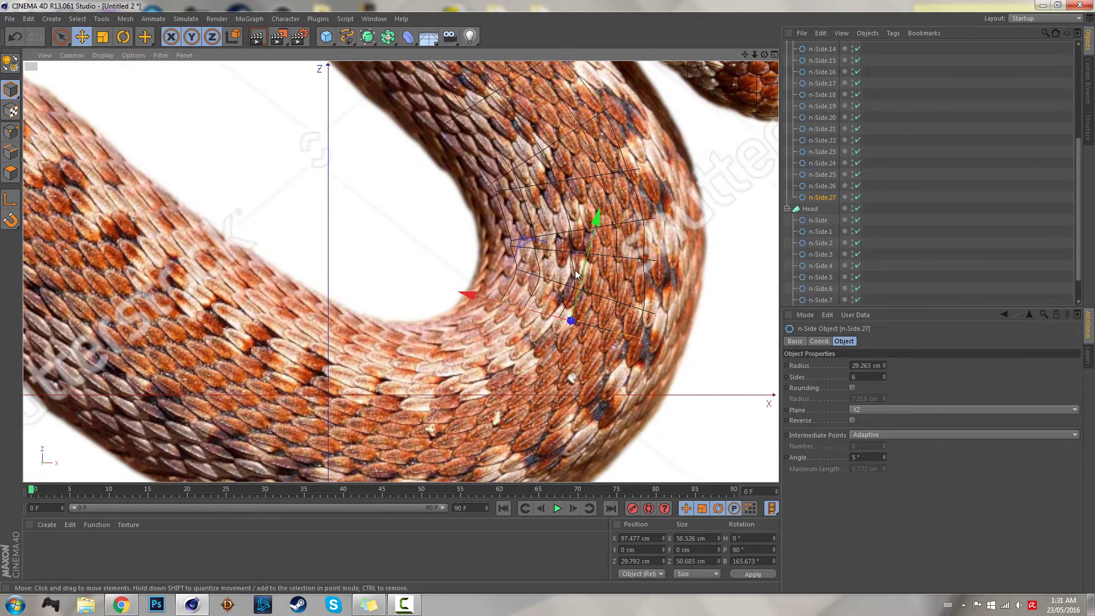
left_click_drag(581, 275, 576, 331, "ctrl")
key("r")
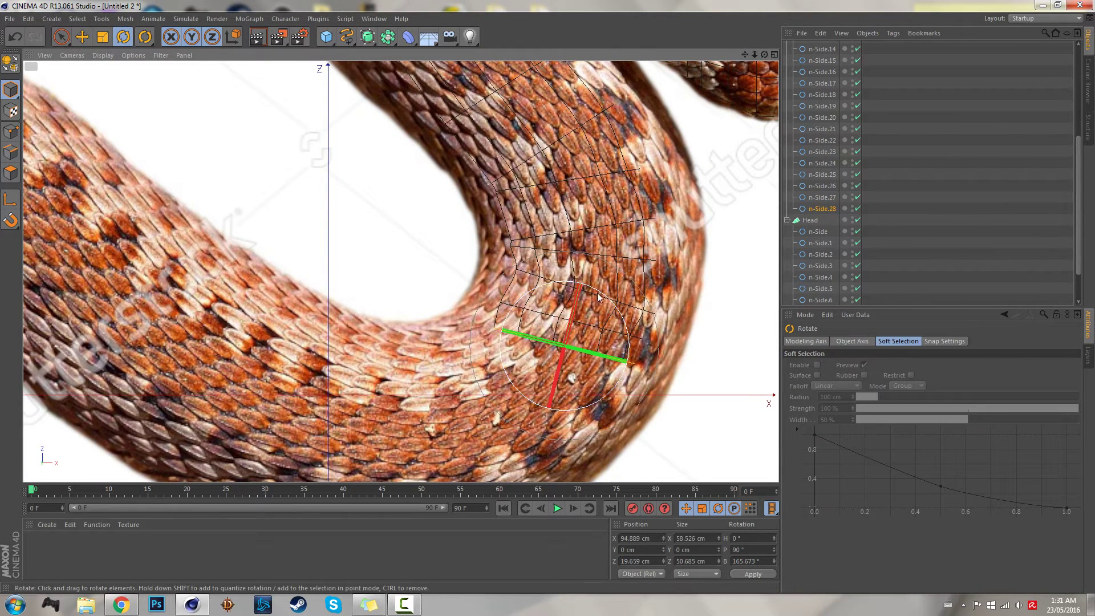
left_click_drag(601, 296, 595, 305)
key("e")
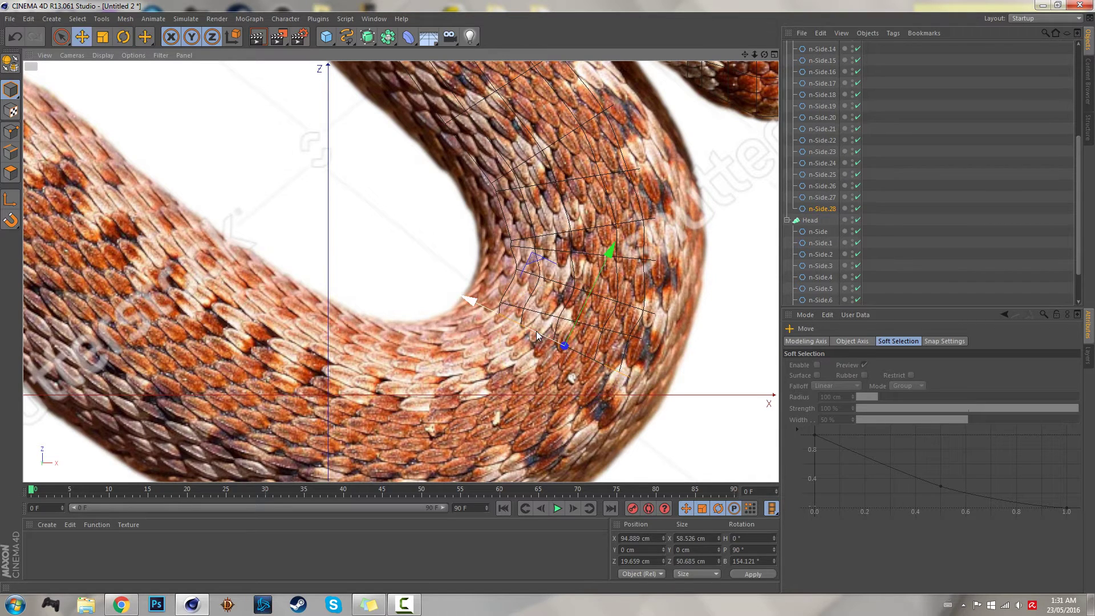
left_click_drag(537, 336, 526, 331)
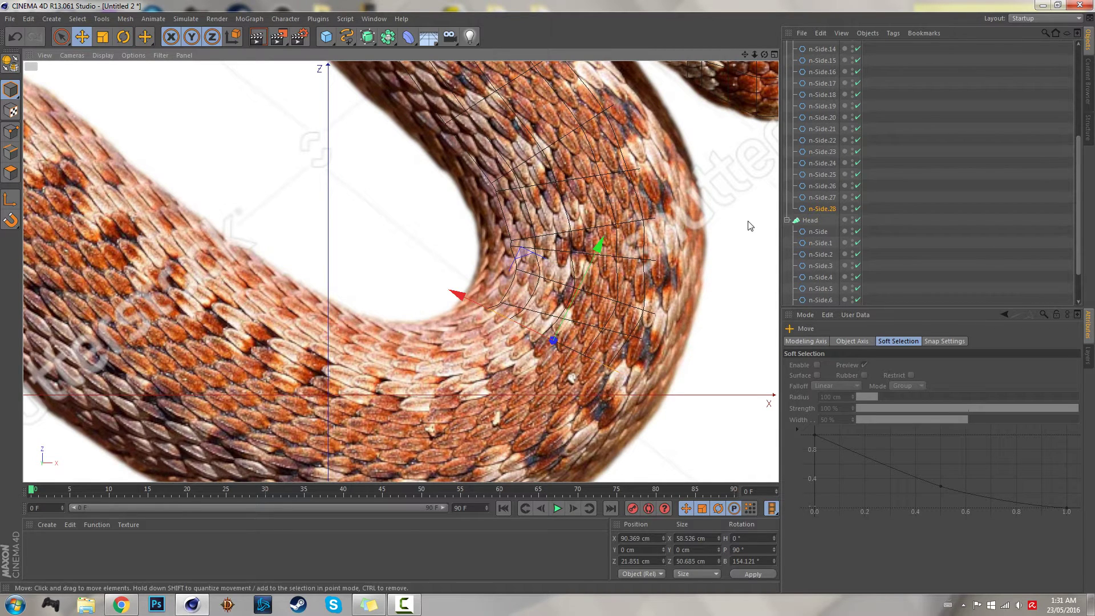
Duplicate n-Side.28 around the bend to about X 79 cm, Z 16 cm and rotate the copy to a bank of about 146°.
left_click(824, 186)
left_click(826, 152)
key("Down")
key("Down")
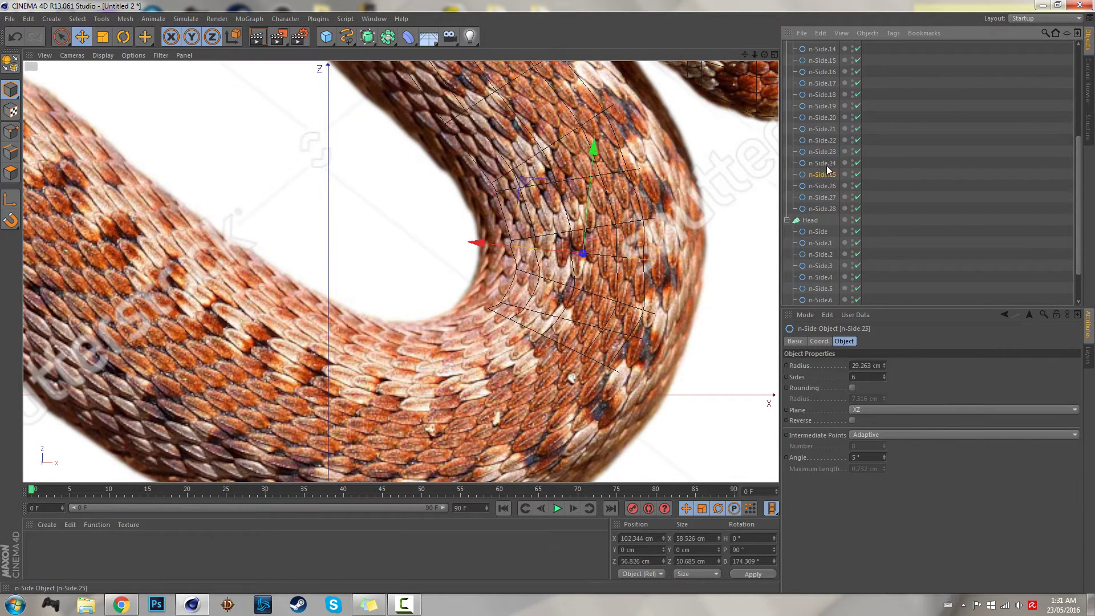
left_click_drag(539, 253, 457, 326)
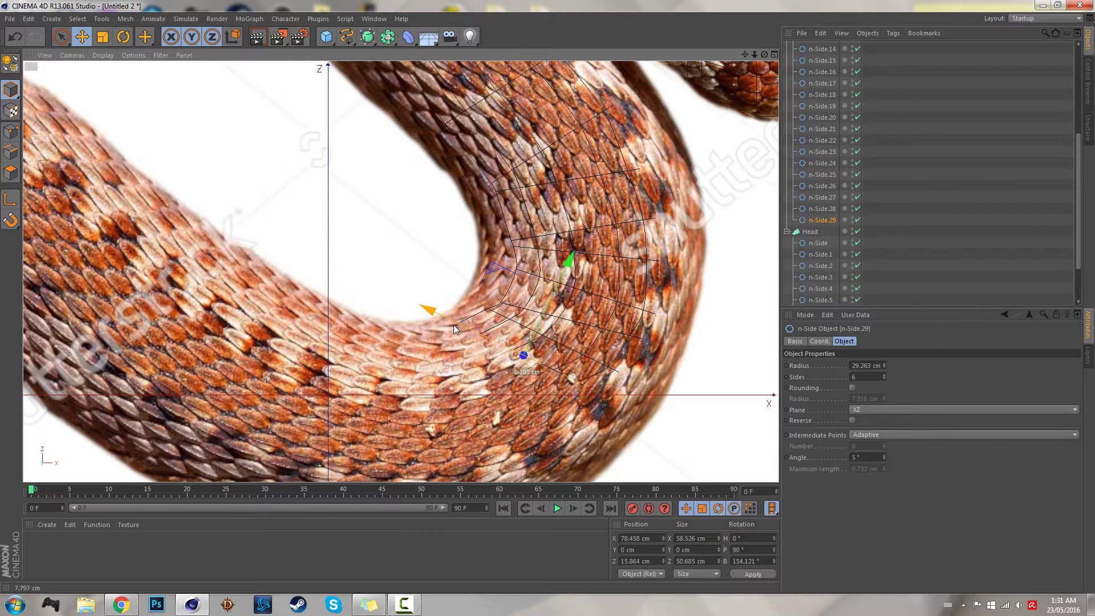
key("r")
left_click_drag(575, 319, 460, 352)
Duplicate n-Side.29 to about X 64 cm, Z 7 cm and rotate the copy to a bank of about 135°.
key("e")
key("r")
key("e")
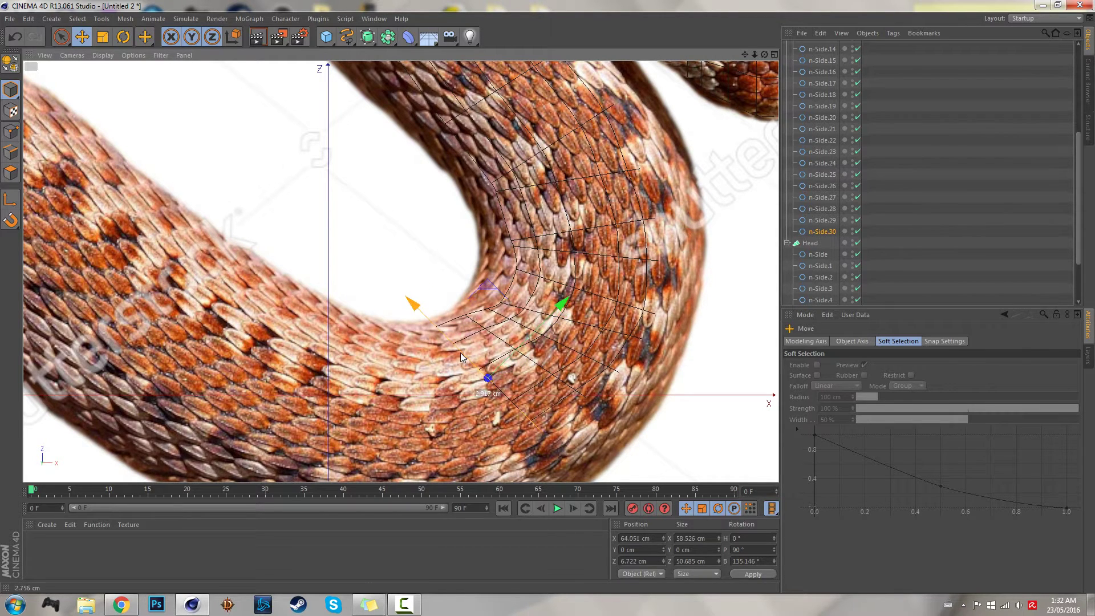
Duplicate n-Side.30 to about X 46 cm, Z 4 cm and rotate the copy to a bank of about 128°.
left_click_drag(544, 322, 515, 345)
left_click_drag(418, 357, 409, 336)
key("r")
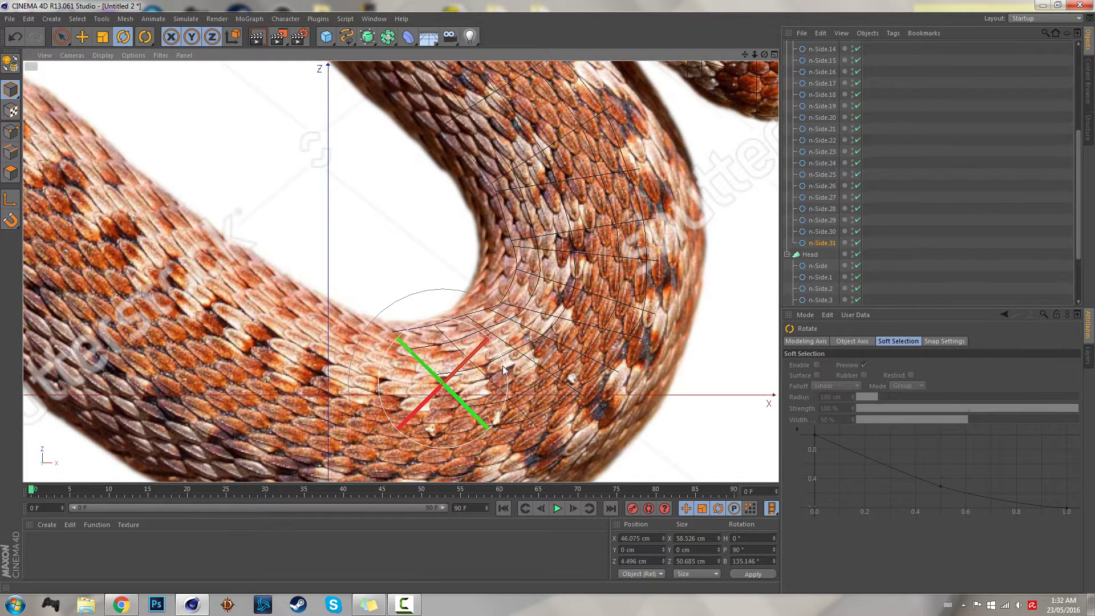
left_click_drag(504, 369, 370, 348)
Duplicate n-Side.31 to about X 32 cm, Z 1 cm and rotate the copy to a bank of about 117°.
key("e")
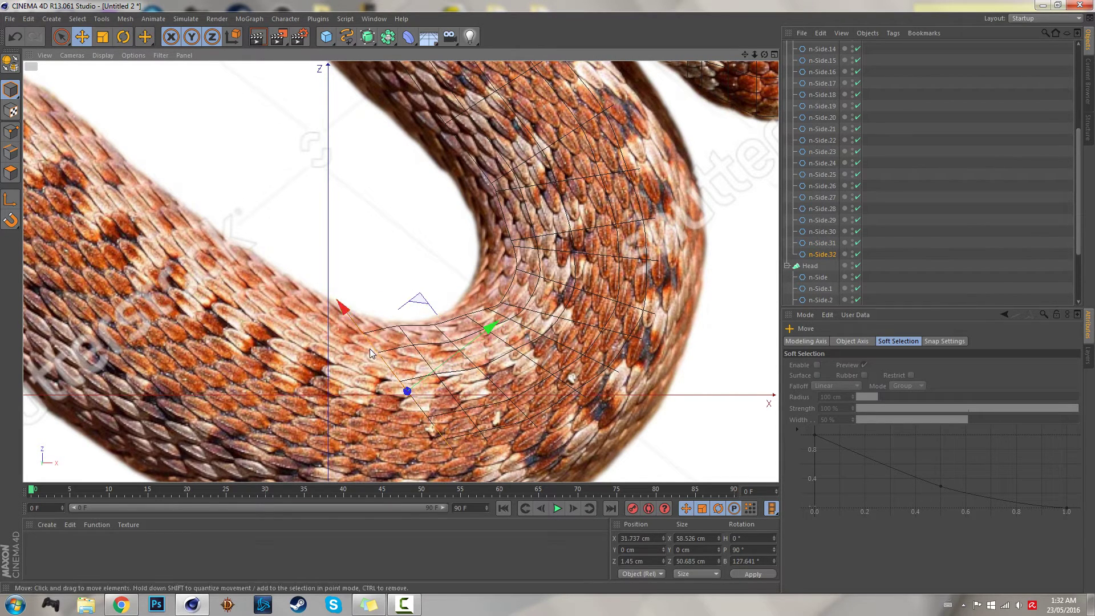
key("r")
left_click_drag(464, 372, 467, 362)
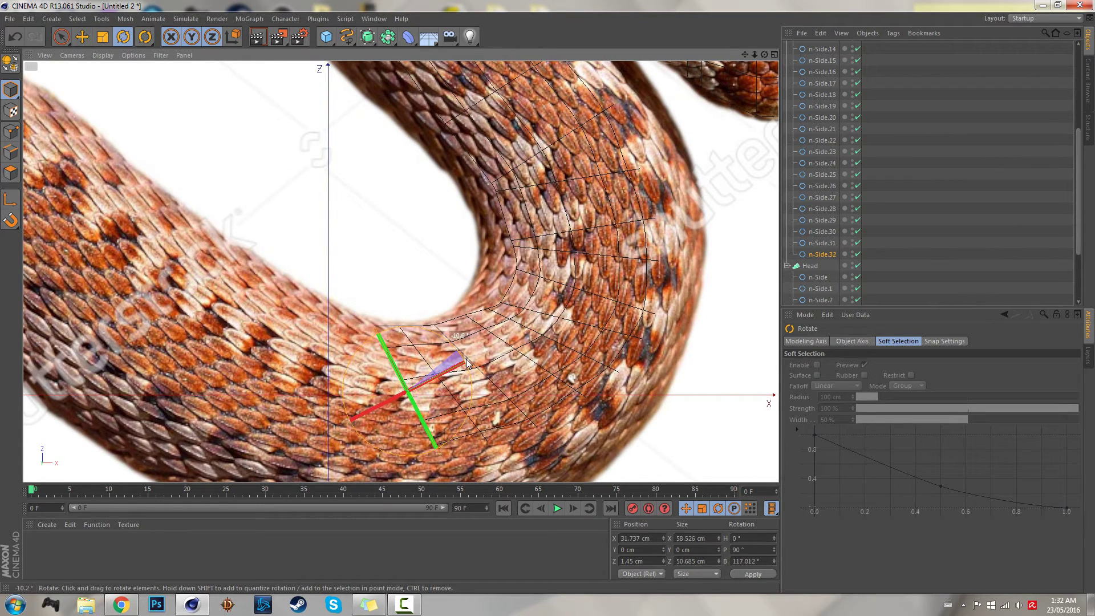
Scale n-Side.28 up slightly and enlarge n-Side.27 to a radius of about 30.8 cm to fit the body width.
left_click(823, 231)
left_click(825, 209)
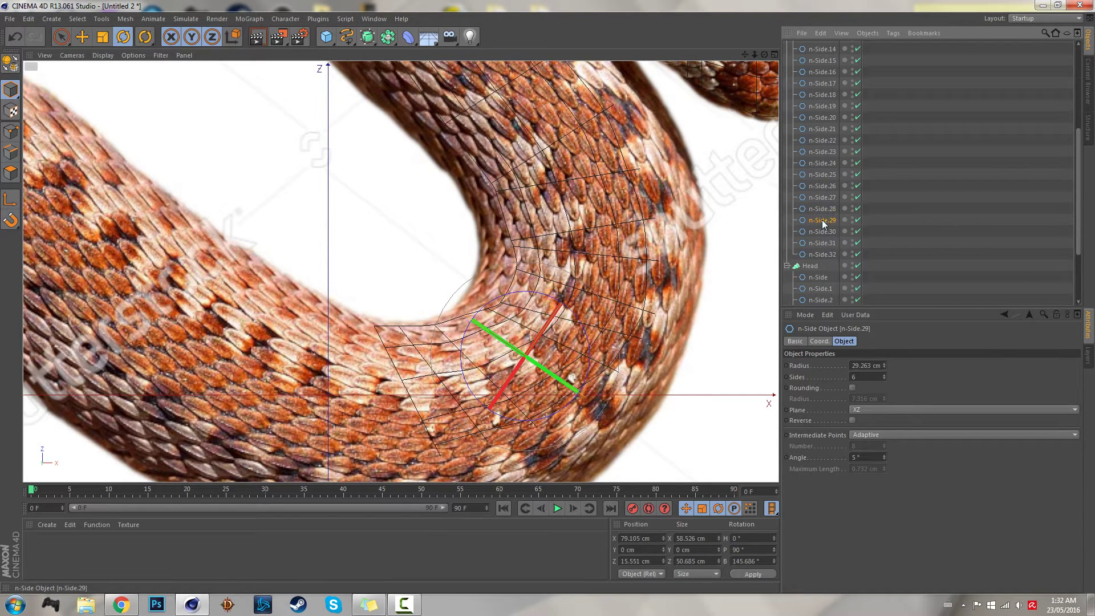
left_click(822, 209)
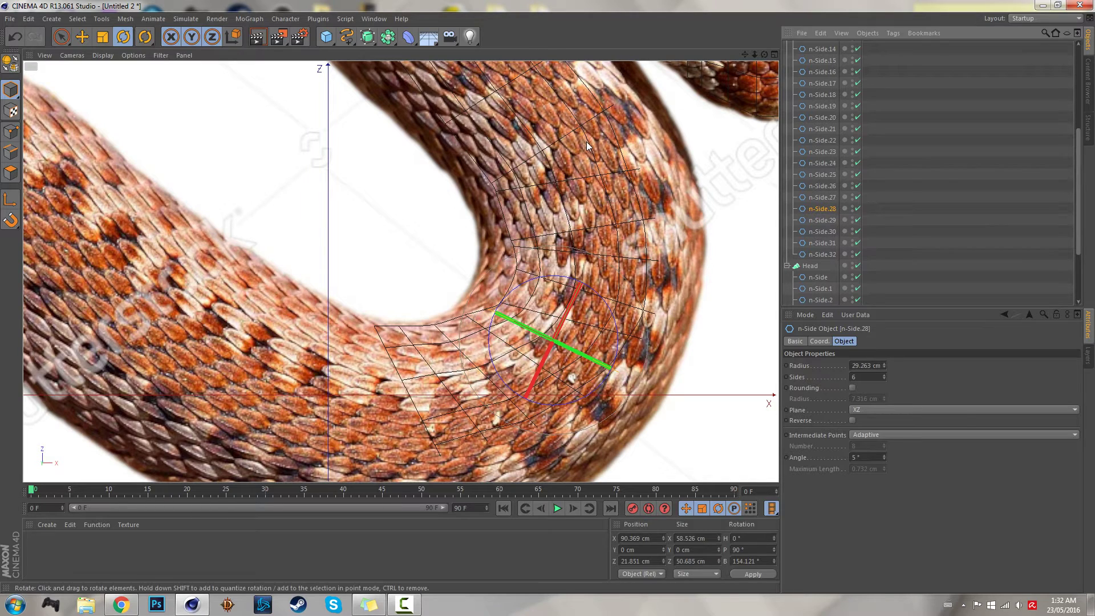
key("e")
key("t")
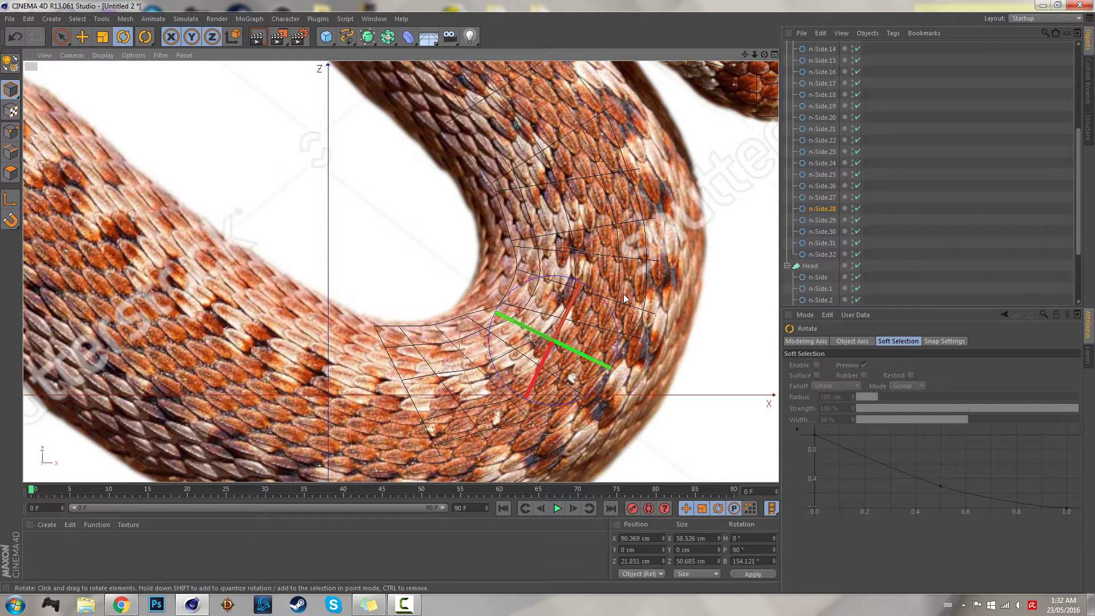
left_click_drag(650, 292, 669, 291)
left_click(822, 197)
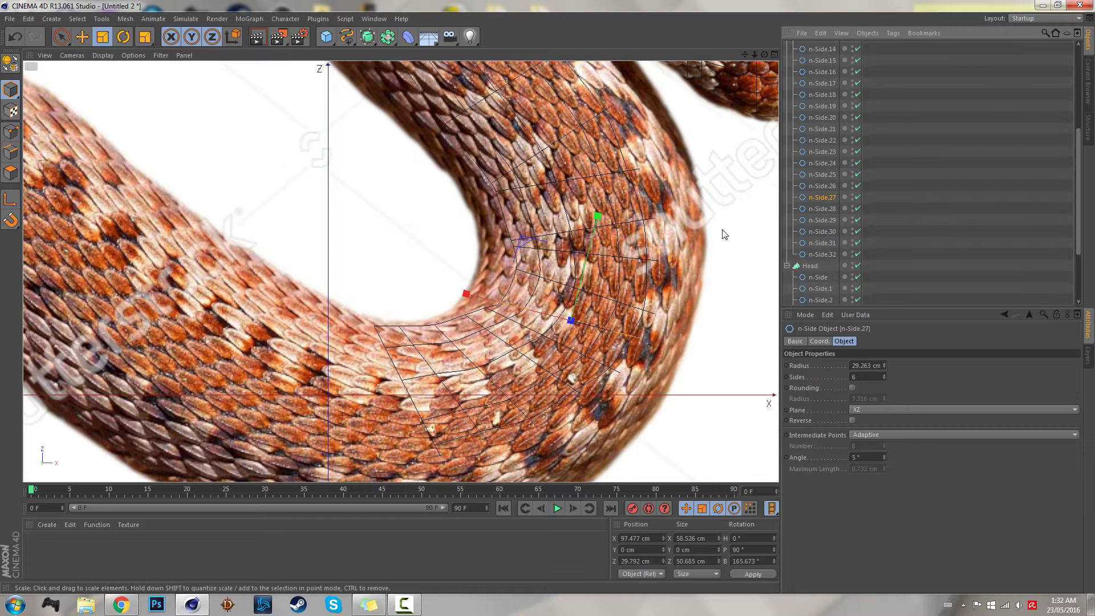
left_click_drag(750, 230, 751, 231)
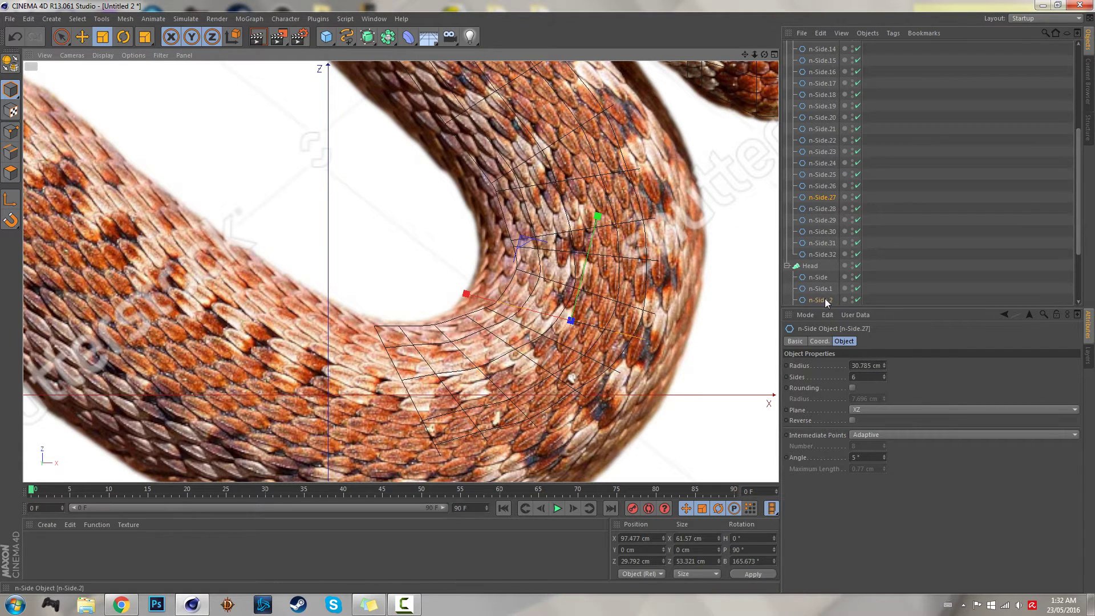
Duplicate n-Side.32 to about X 23 cm, Z -3 cm and rotate the copy to follow the curve.
left_click(824, 255)
key("e")
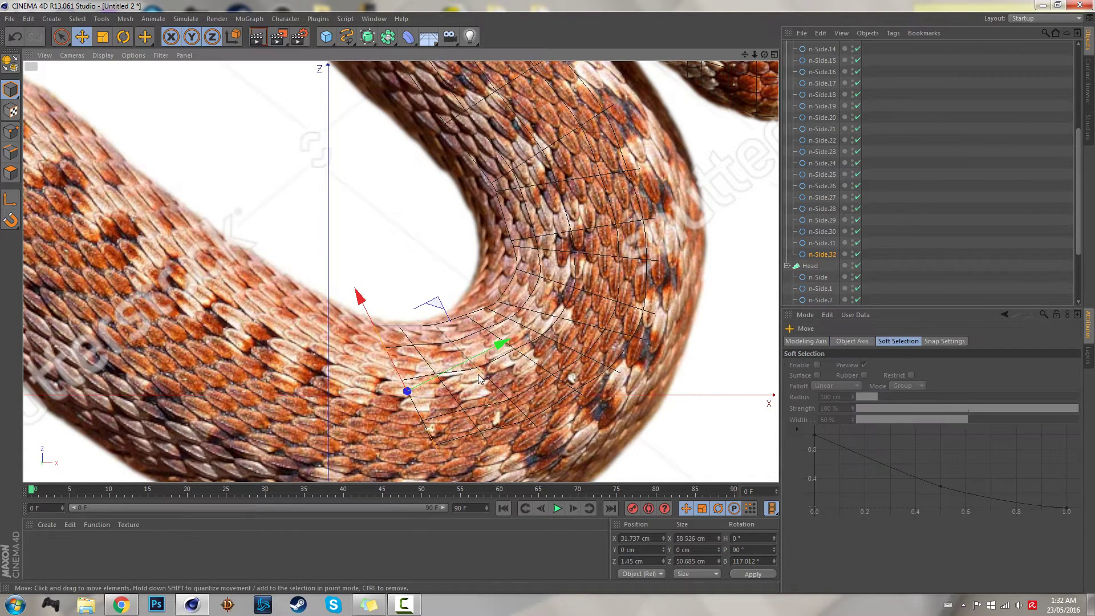
left_click_drag(479, 378, 460, 389, "ctrl")
key("r")
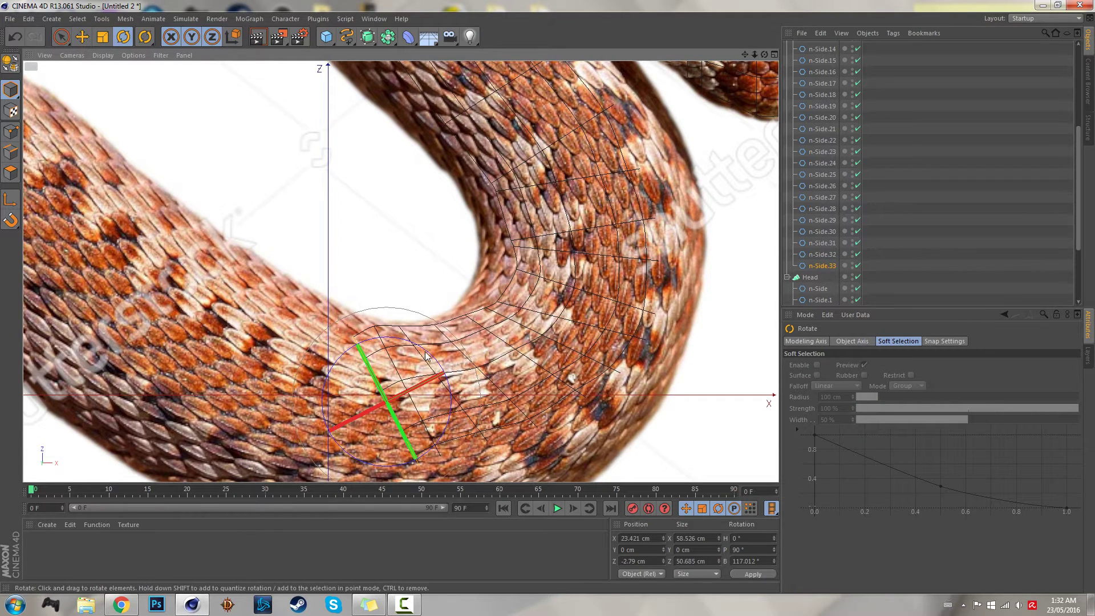
left_click_drag(425, 355, 396, 338)
Duplicate n-Side.33 to about X 10 cm, Z 2 cm and rotate the copy to a bank of about 99°.
key("e")
key("r")
key("e")
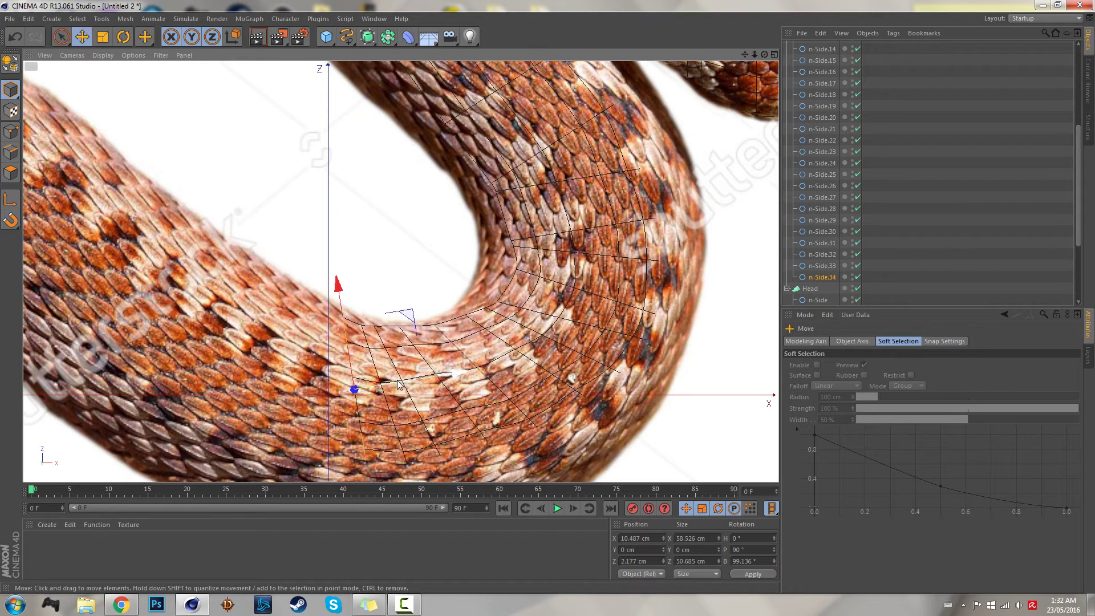
Duplicate n-Side.34 further along the lower curve and rotate the copy to follow the body.
left_click_drag(397, 385, 328, 346, "ctrl")
left_click_drag(321, 342, 389, 315)
key("r")
key("e")
key("r")
Place another copy of the spline across the body past the Z axis, at about X -33 cm, Z 23 cm.
left_click_drag(747, 55, 866, 49)
key("e")
left_click_drag(435, 364, 393, 357)
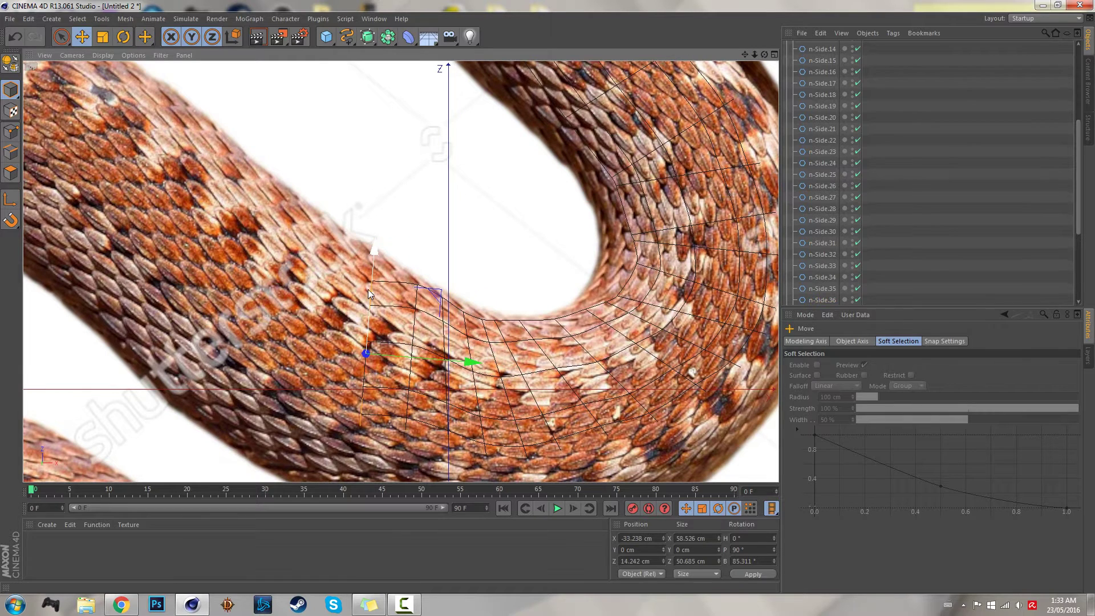
left_click_drag(368, 290, 374, 267)
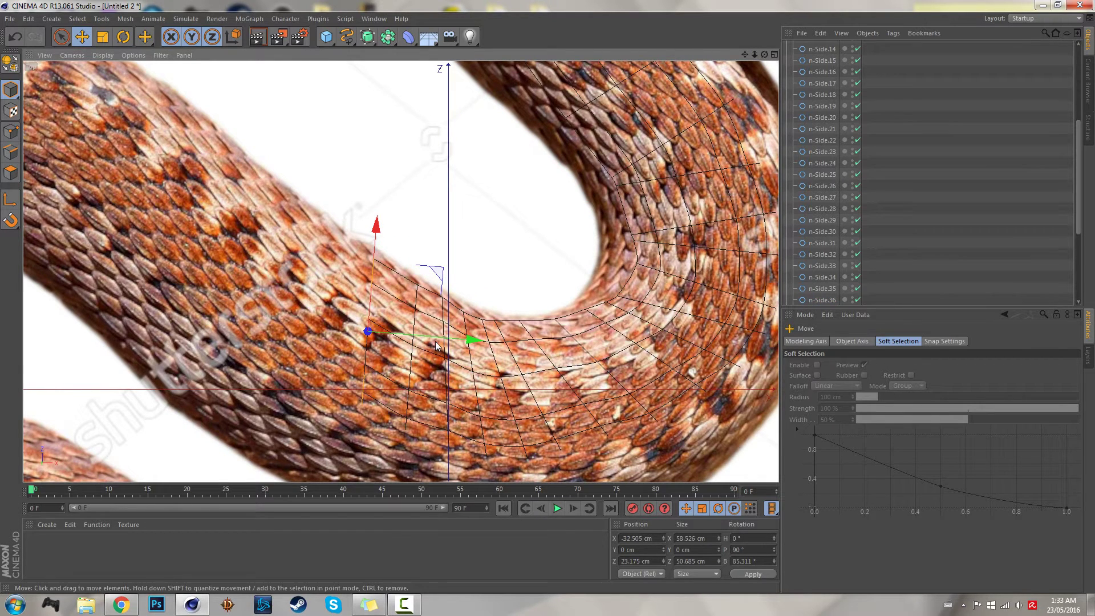
Place two more copies of the spline along the body at a bank of about 72°, the last at about X -77 cm, Z 52 cm.
left_click_drag(430, 339, 369, 333)
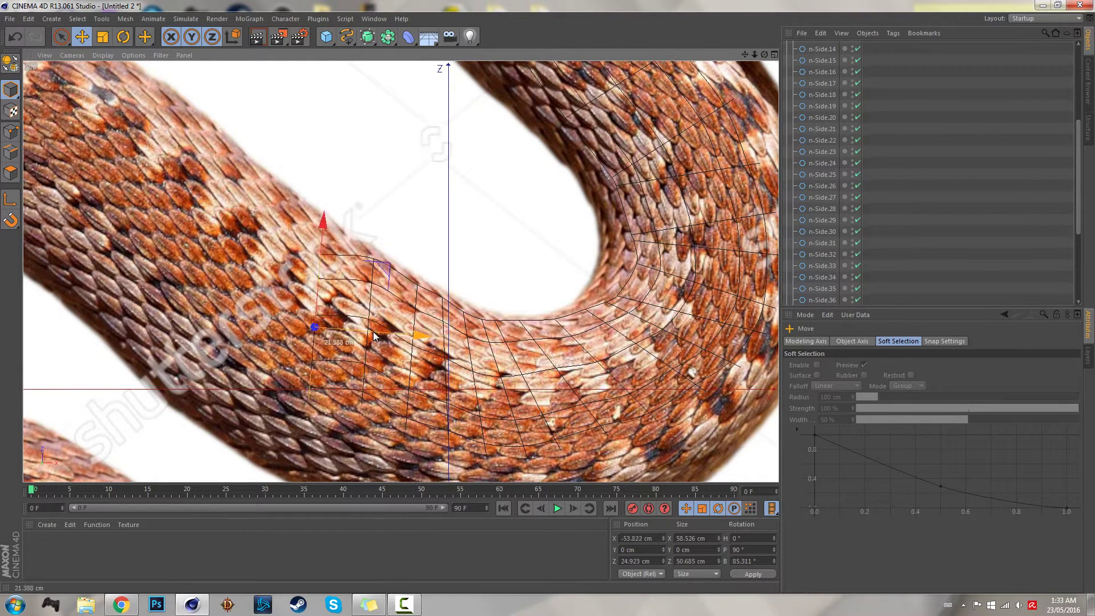
left_click_drag(310, 266, 327, 310)
key("r")
key("e")
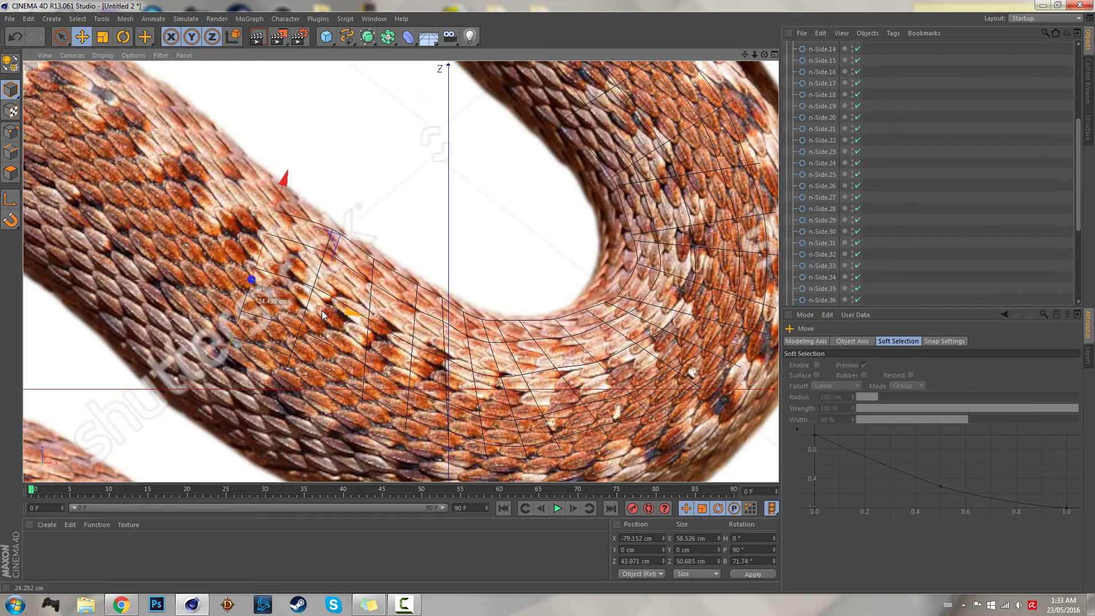
left_click_drag(278, 205, 289, 174)
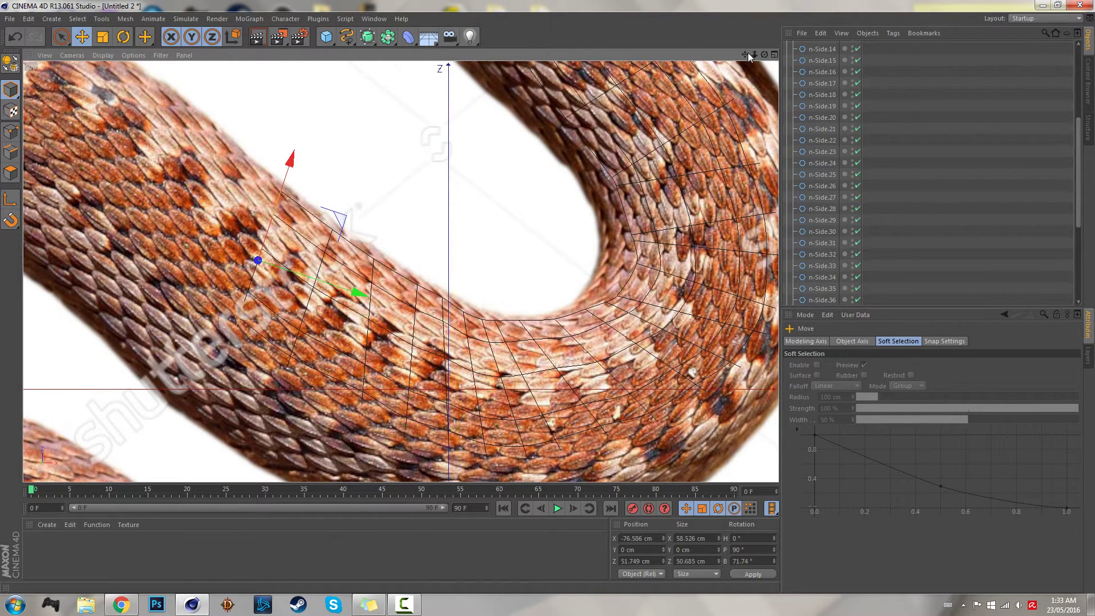
Duplicate the spline further up the body to about X -98 cm, Z 71 cm, aligned with the body edge.
left_click_drag(748, 53, 688, 127)
left_click_drag(456, 327, 392, 317)
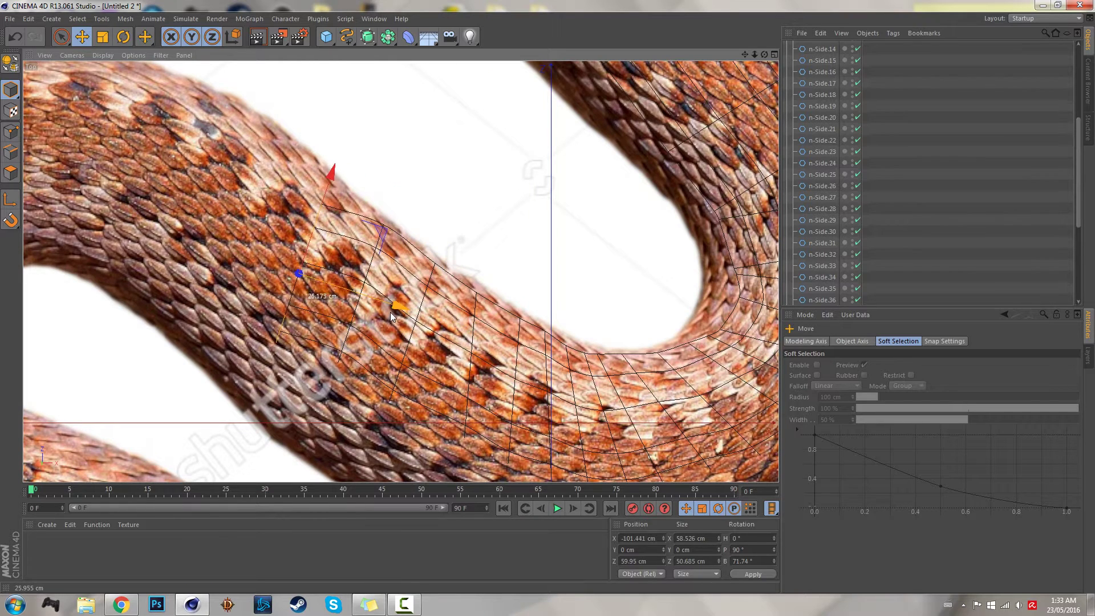
left_click_drag(319, 220, 328, 193)
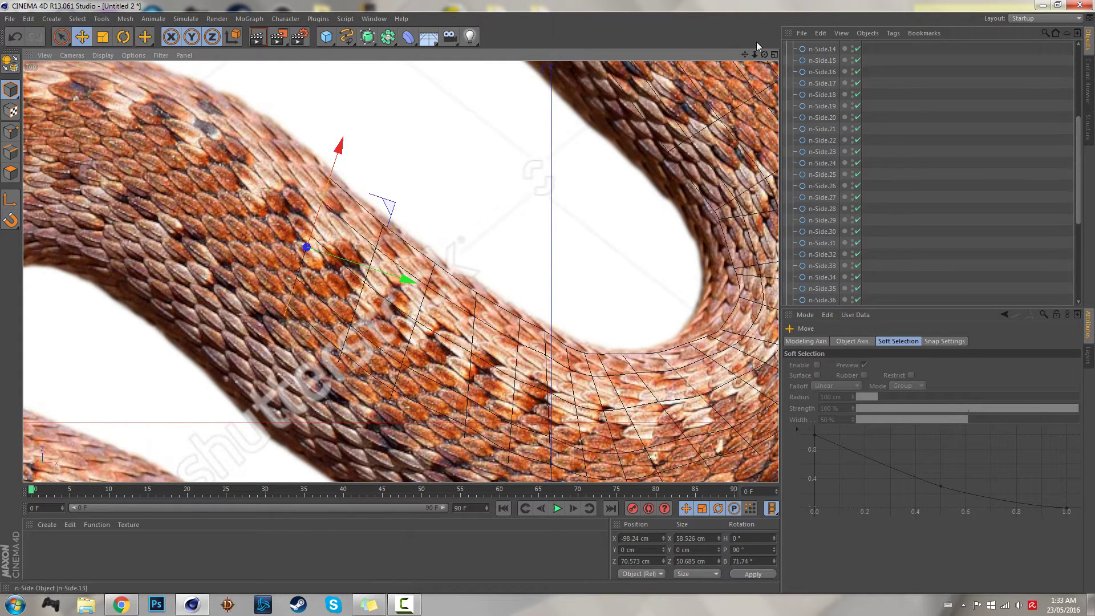
Try placing another copy of the spline further along the body at about X -119 cm, Z 96 cm.
left_click_drag(745, 55, 800, 78)
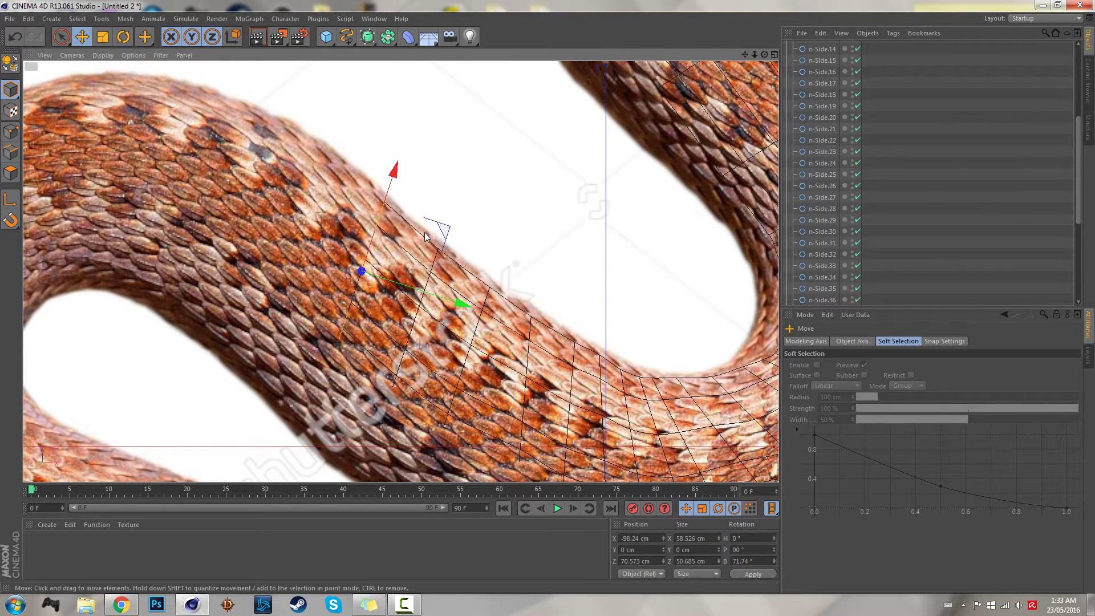
left_click_drag(433, 246, 363, 210)
key("ctrl+z")
left_click_drag(404, 266, 408, 206)
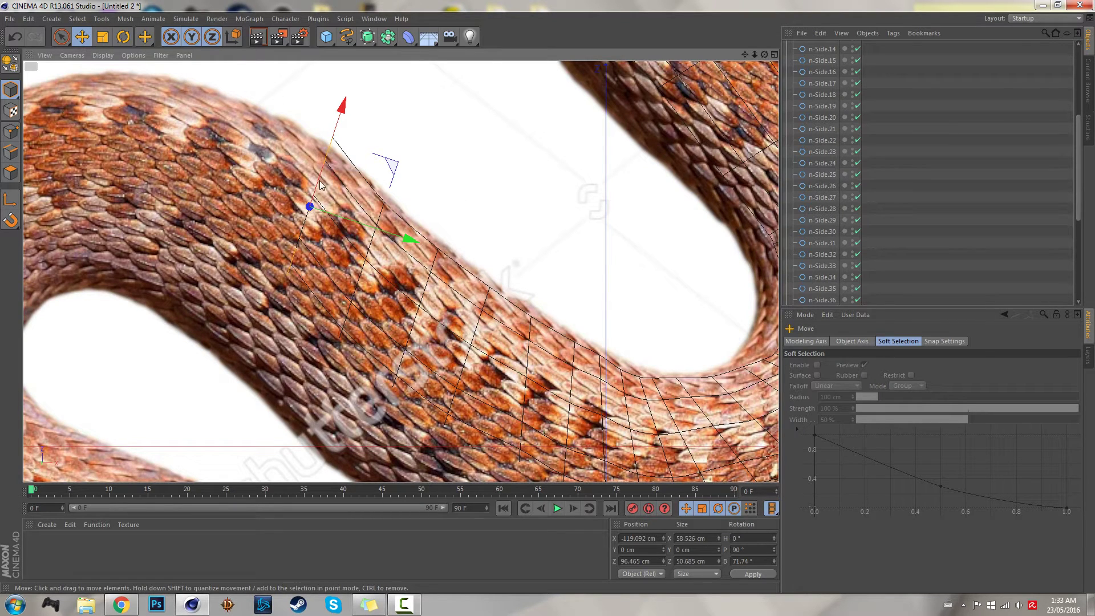
Inspect the loft in perspective and try lowering the last spline to about Y -62 cm from the side view.
key("F1")
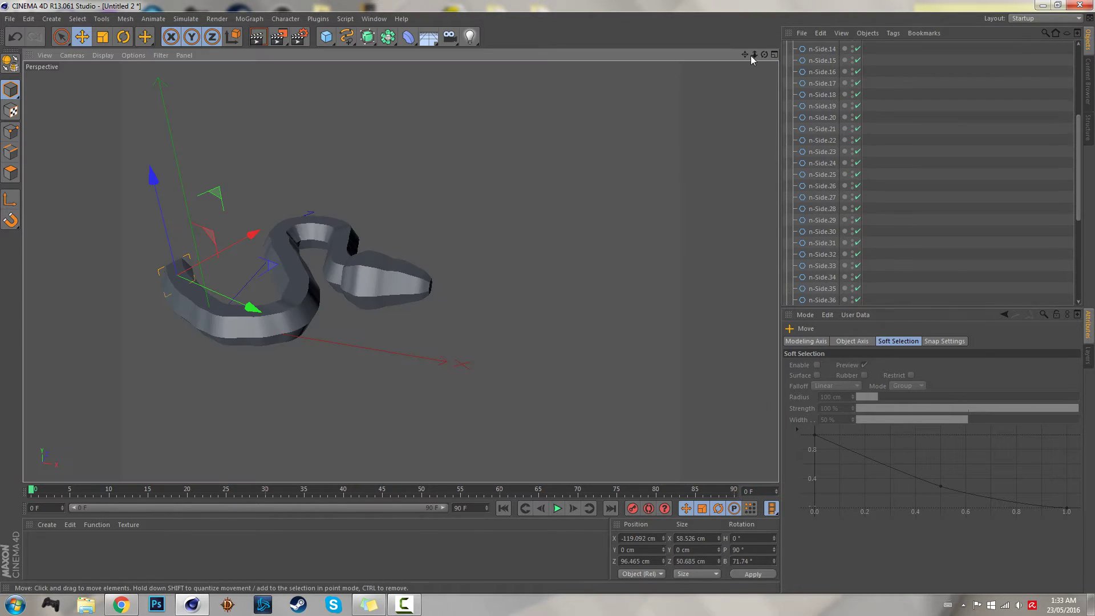
left_click_drag(764, 54, 769, 54)
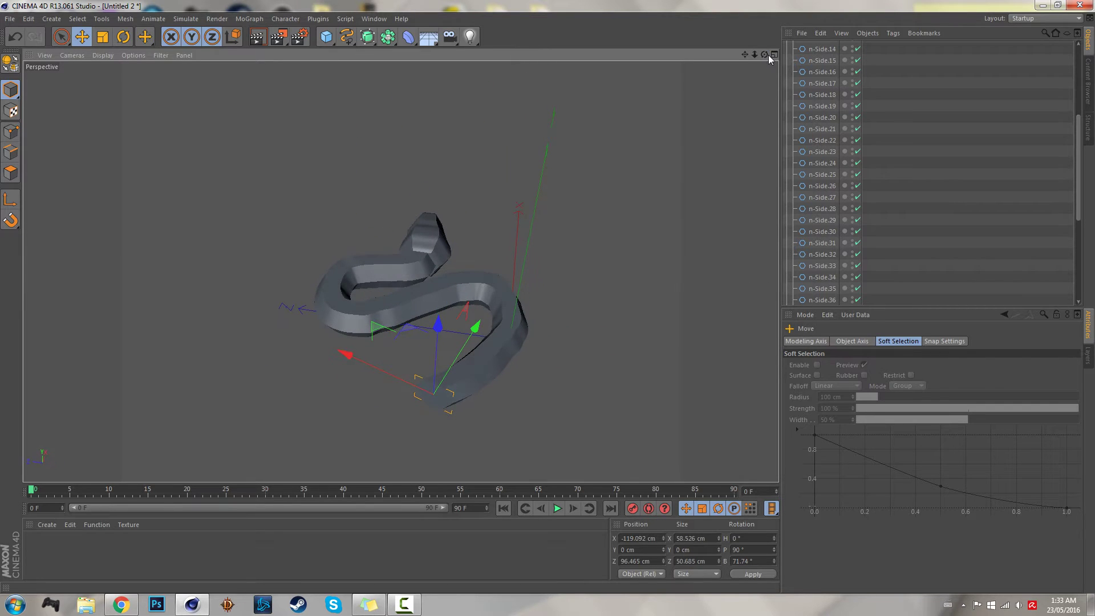
key("F2")
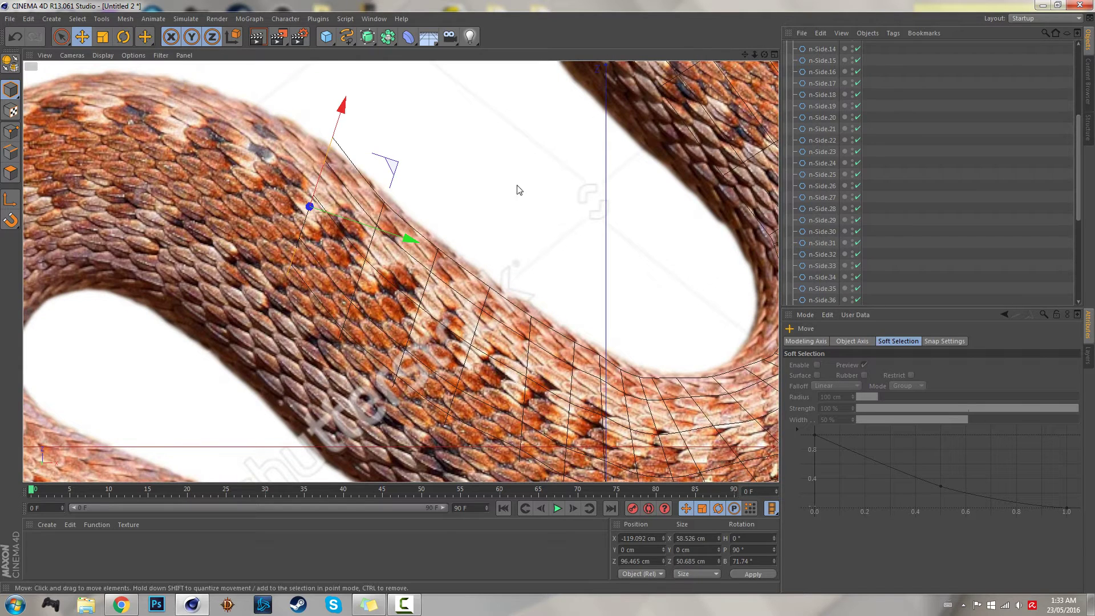
key("F3")
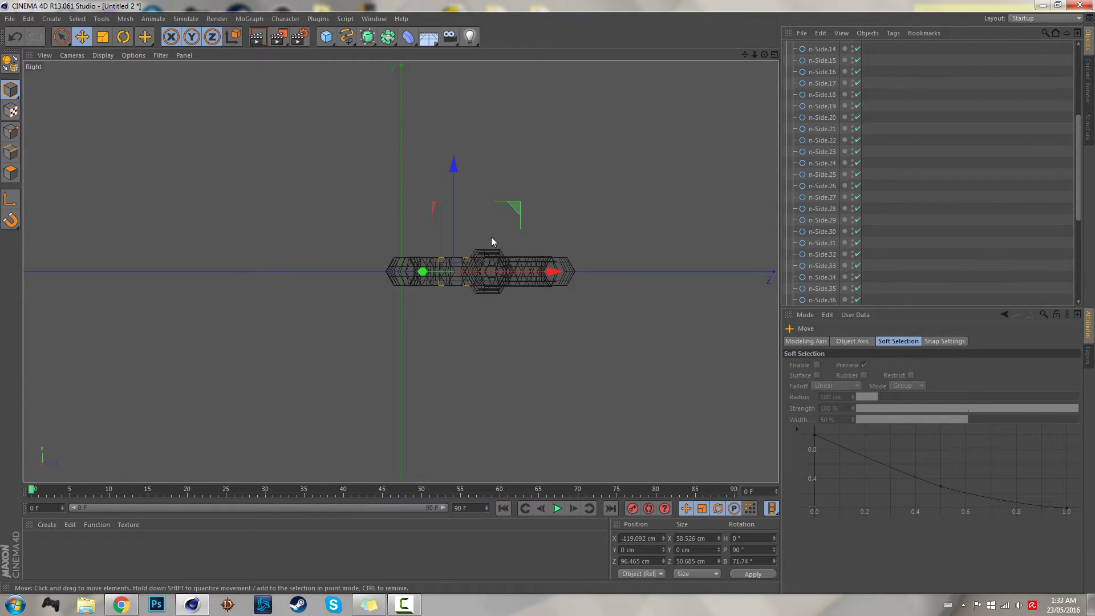
left_click_drag(491, 240, 465, 276)
key("F1")
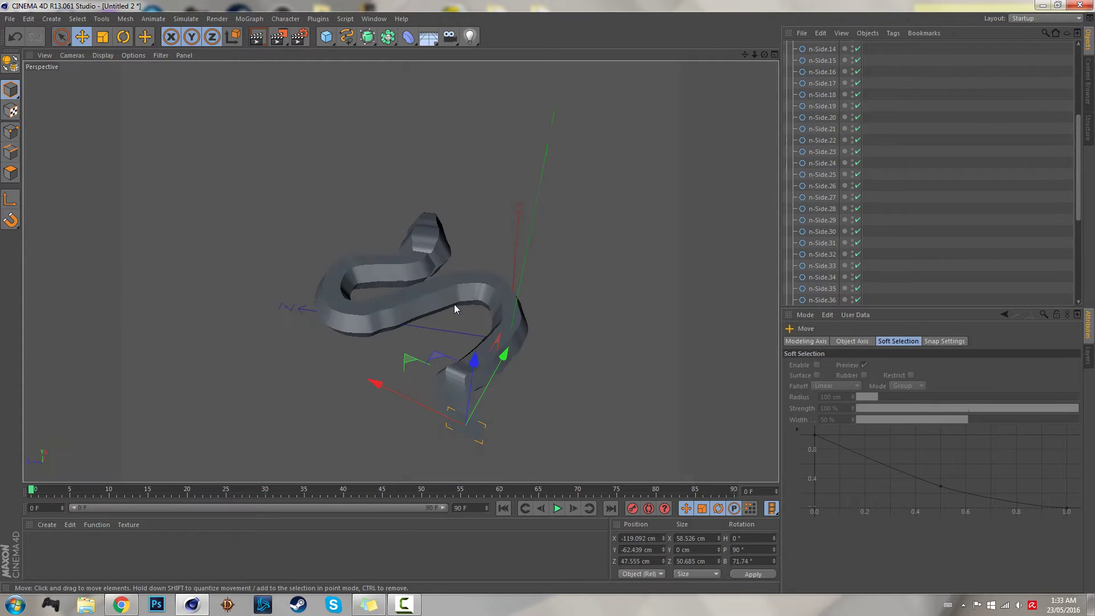
left_click_drag(764, 54, 568, 211)
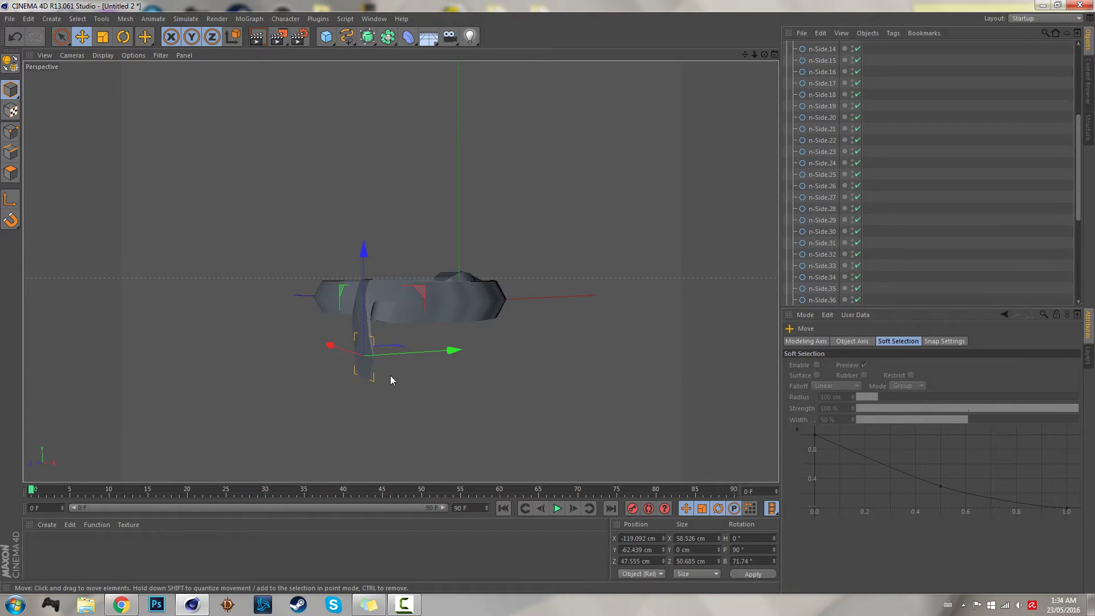
Undo the lowering of the last spline and the placement of the last copy.
key("ctrl+z")
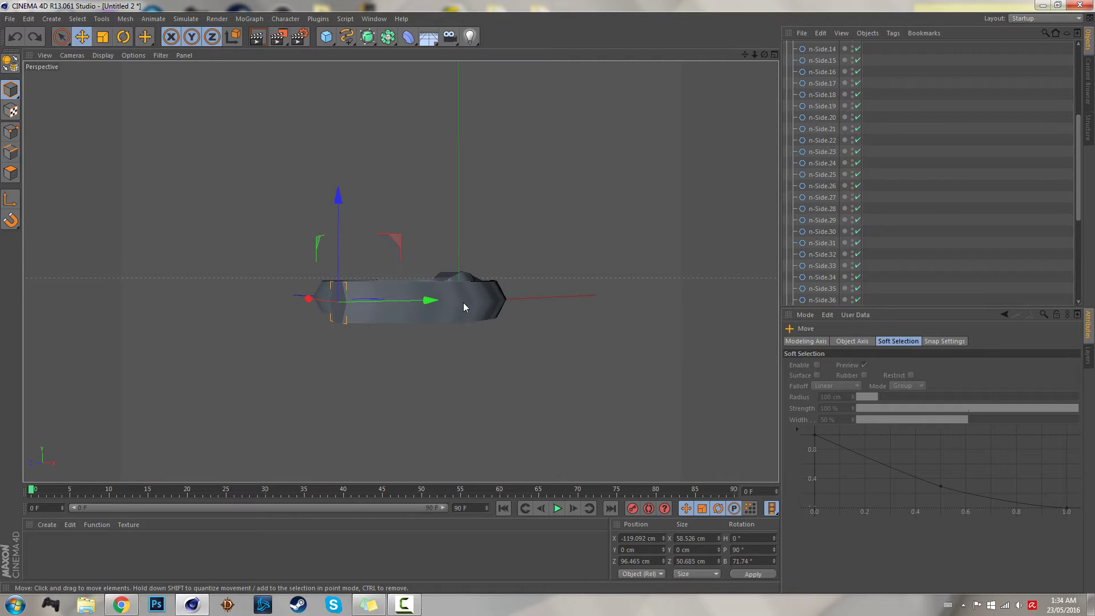
key("F2")
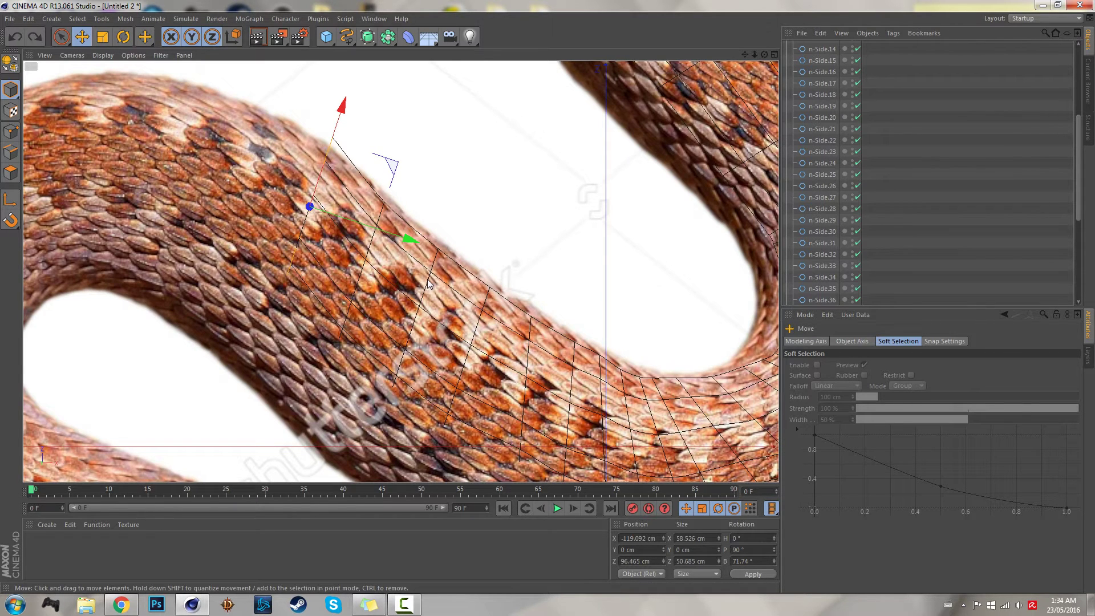
key("ctrl+z")
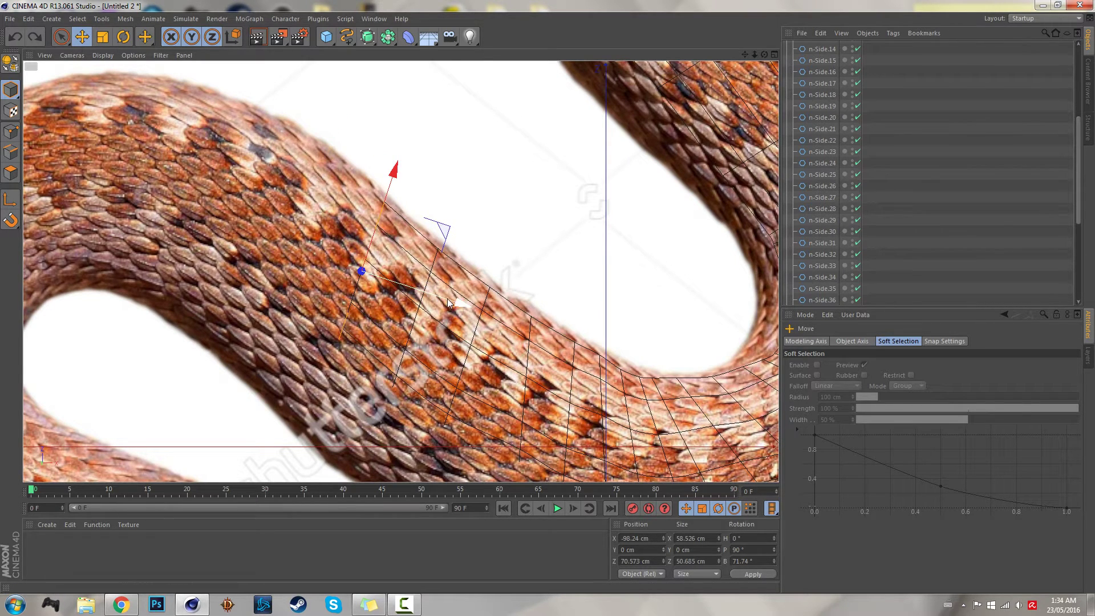
Place two copies of the spline up the body at about X -116 cm, Z 84 cm and X -137 cm, Z 99 cm.
left_click_drag(460, 306, 411, 288)
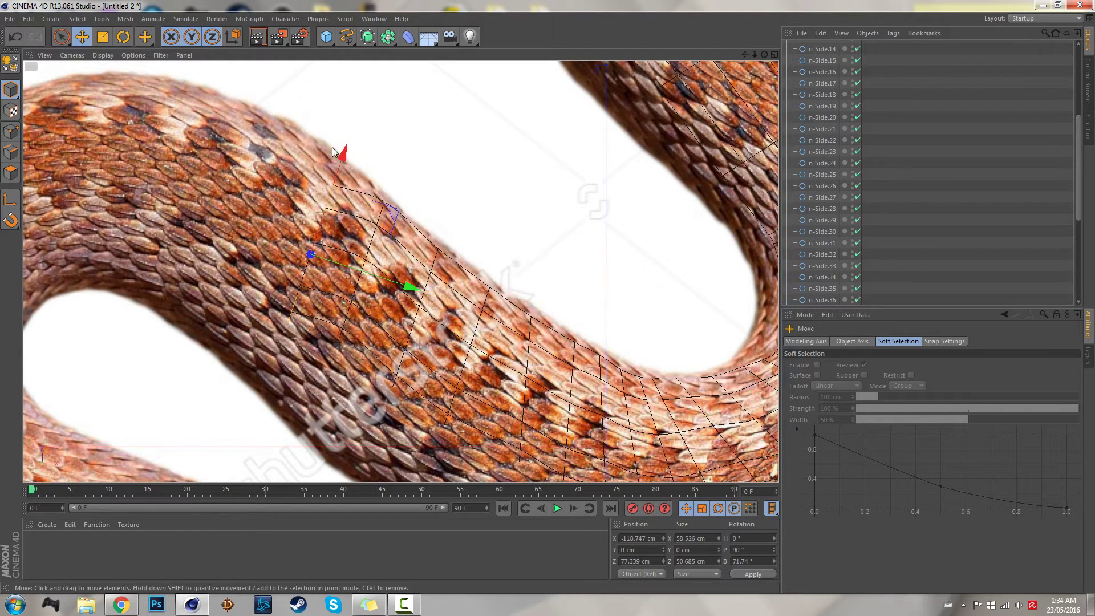
left_click_drag(341, 154, 350, 134)
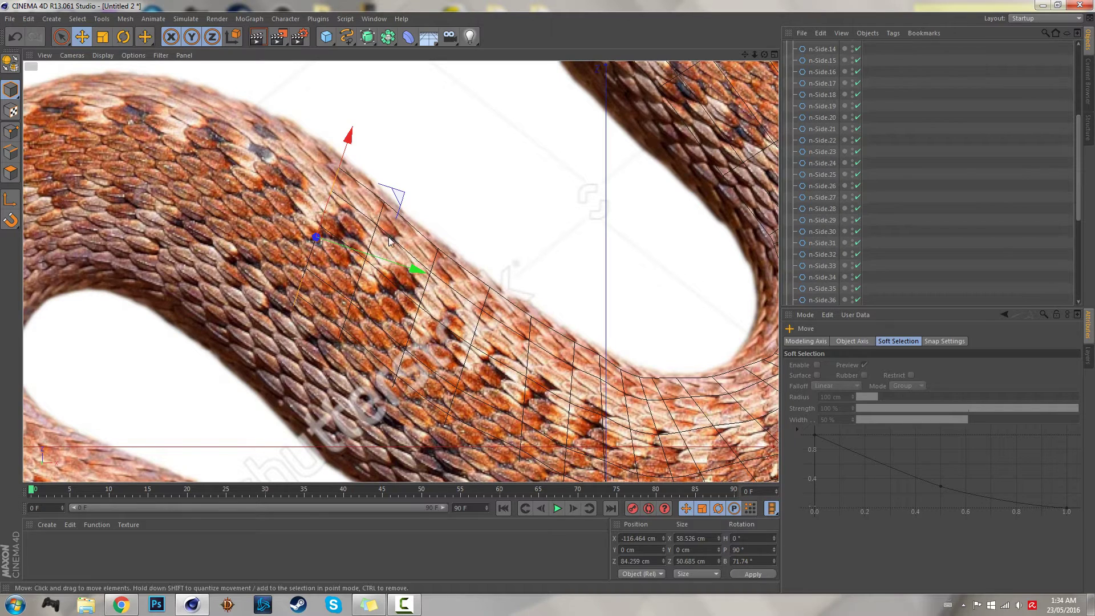
left_click_drag(410, 267, 353, 245)
left_click_drag(291, 129, 294, 116)
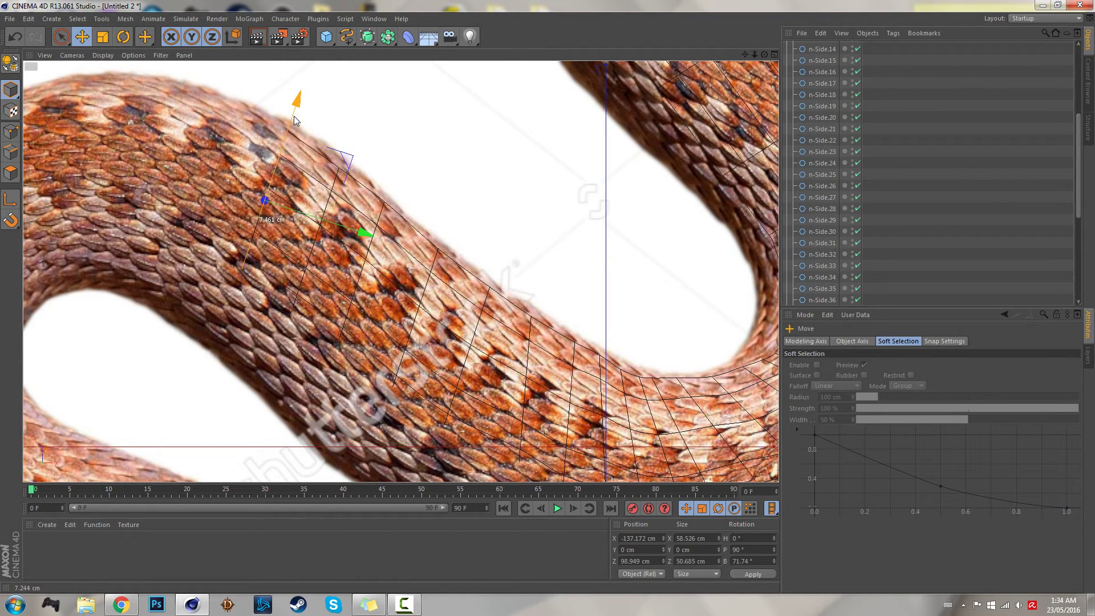
Duplicate the spline towards the upper curve to about X -159 cm, Z 107 cm.
left_click_drag(745, 54, 748, 56)
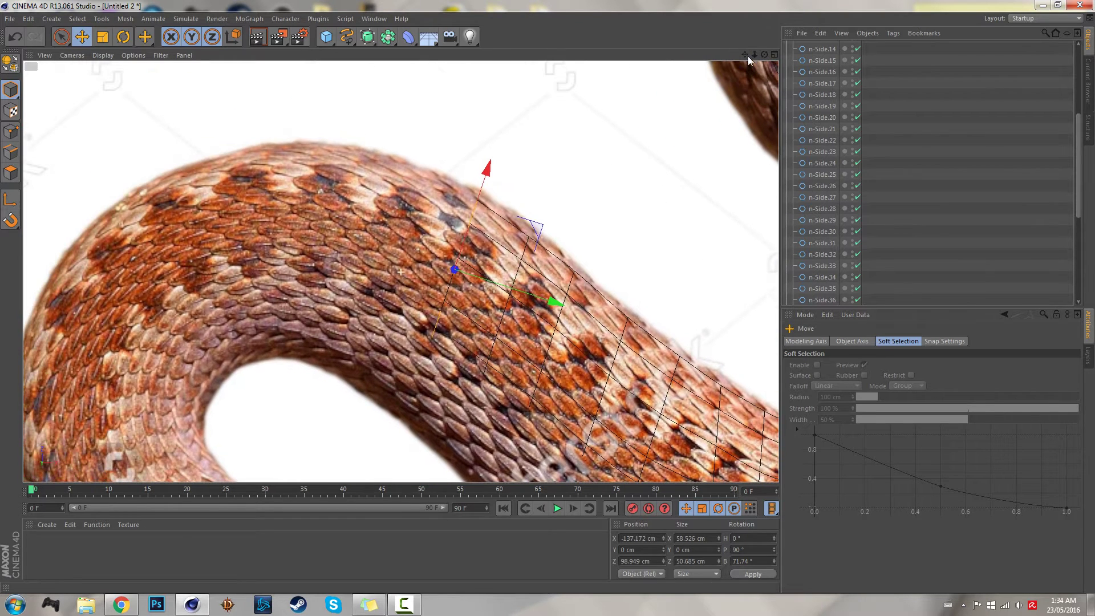
left_click_drag(540, 290, 488, 274)
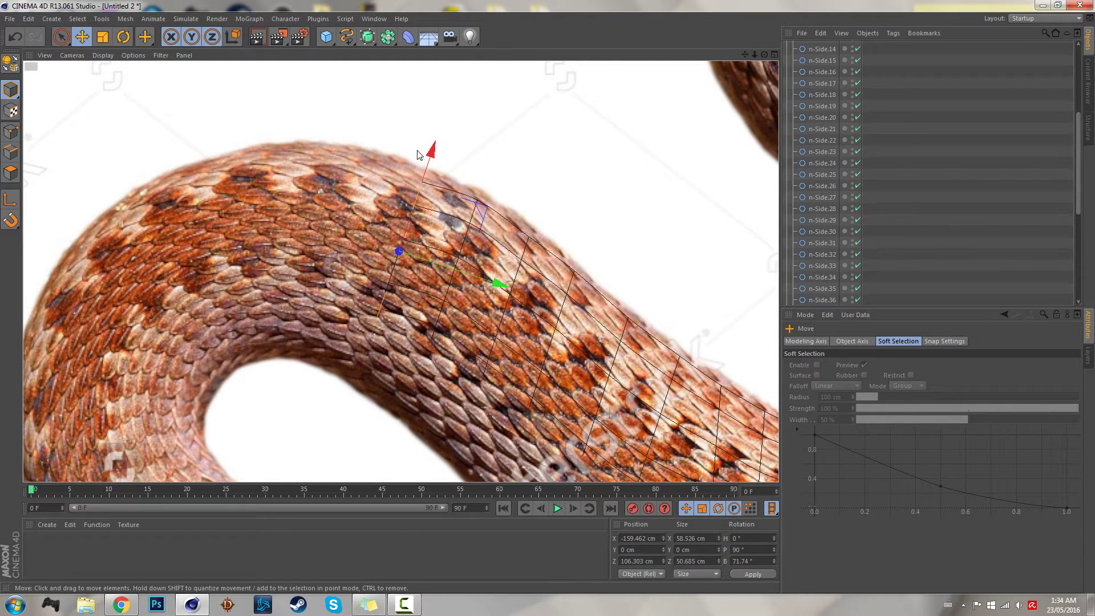
left_click_drag(429, 162, 430, 156)
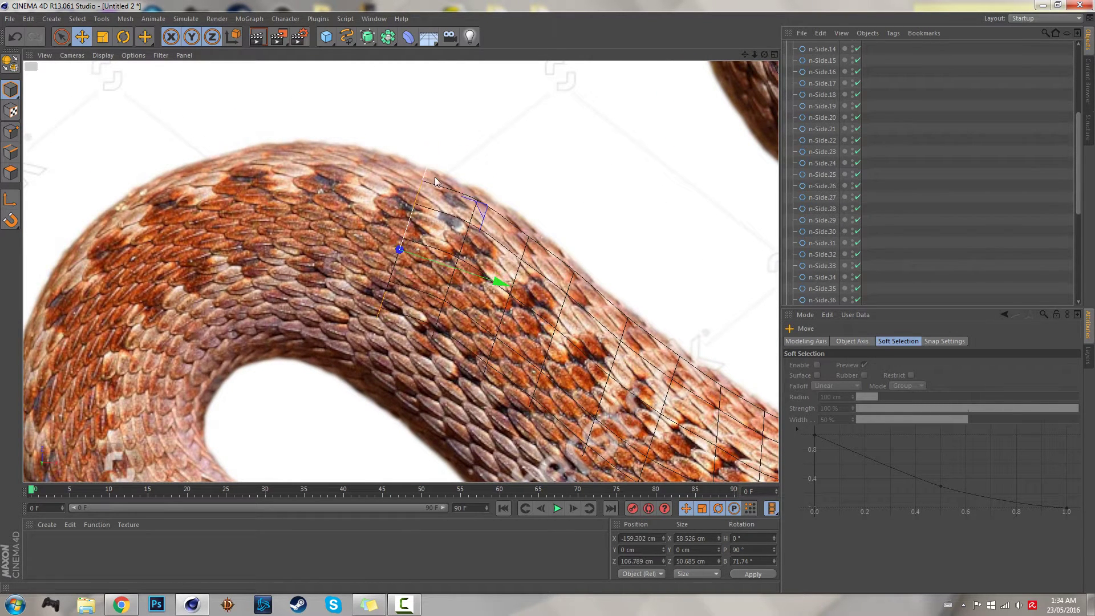
Duplicate the spline to about X -175 cm, Z 112 cm and rotate the copy to a bank of about 79°.
left_click_drag(500, 280, 459, 272)
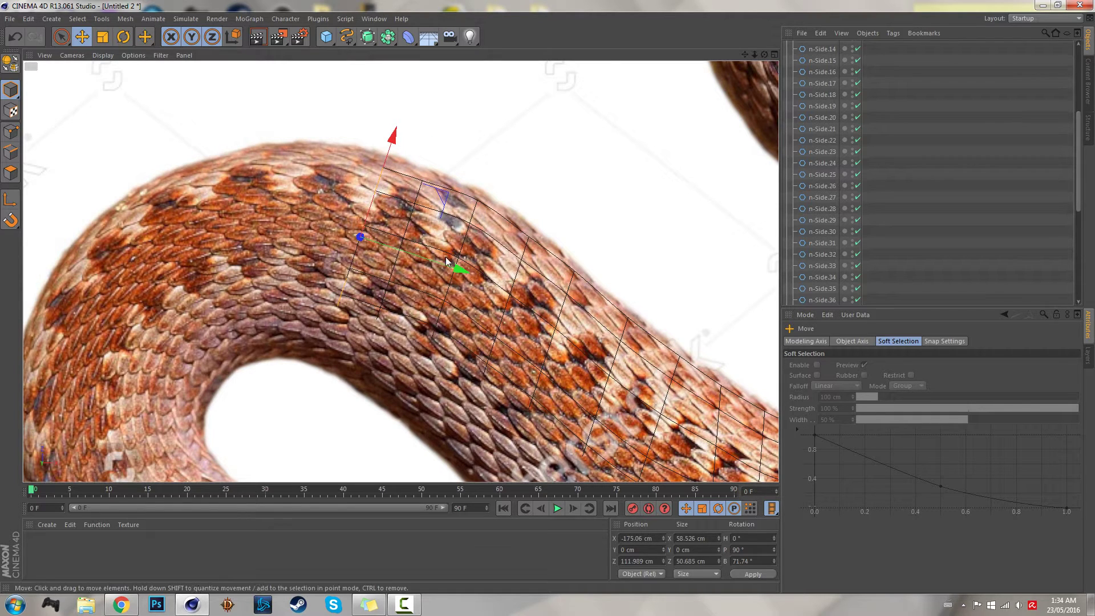
key("r")
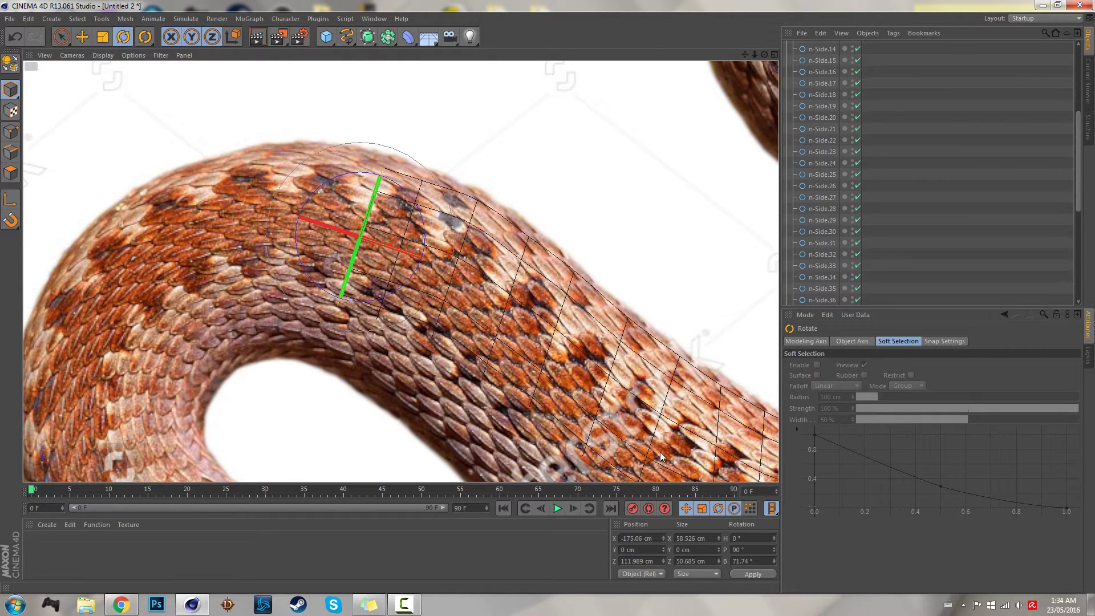
left_click_drag(418, 215, 407, 251)
key("e")
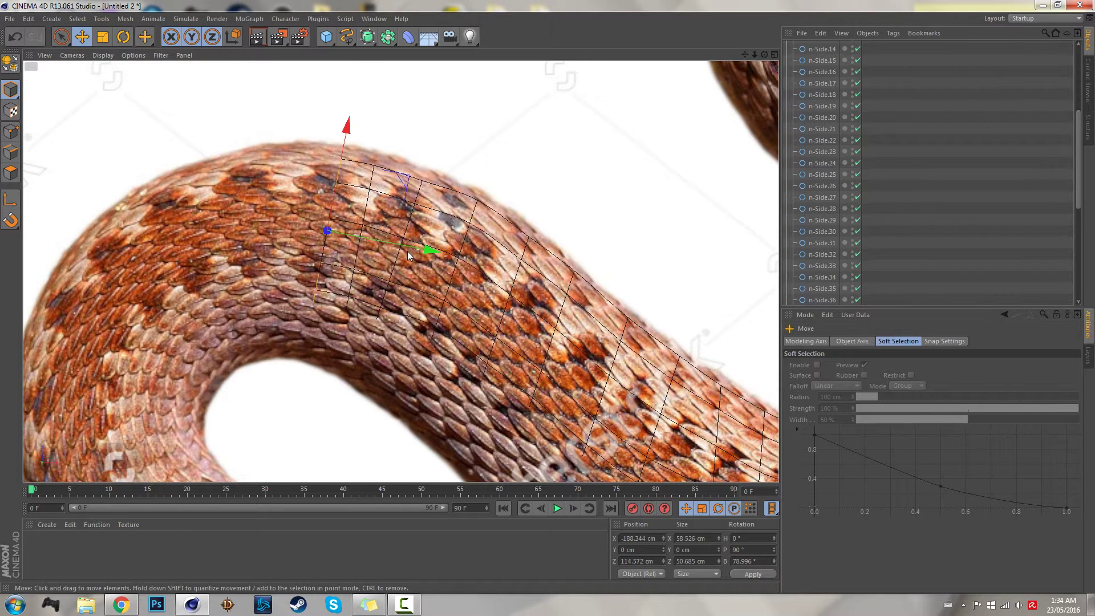
Place and rotate further copies over the top of the curve, the last at about X -248 cm, Z 101 cm with a bank of about 122°.
key("r")
left_click_drag(381, 198, 244, 226)
key("e")
key("r")
key("e")
key("r")
key("e")
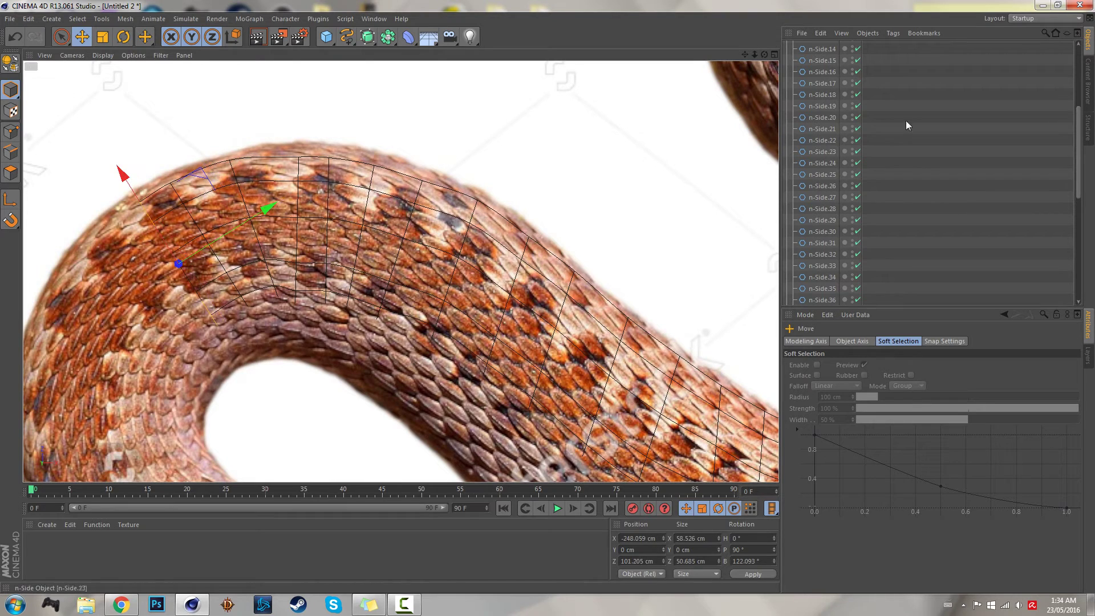
Continue the rotated copies around the outer bend, ending at about X -271 cm, Z 41 cm with a bank of about 189°.
middle_click_drag(747, 72, 660, 125, "alt")
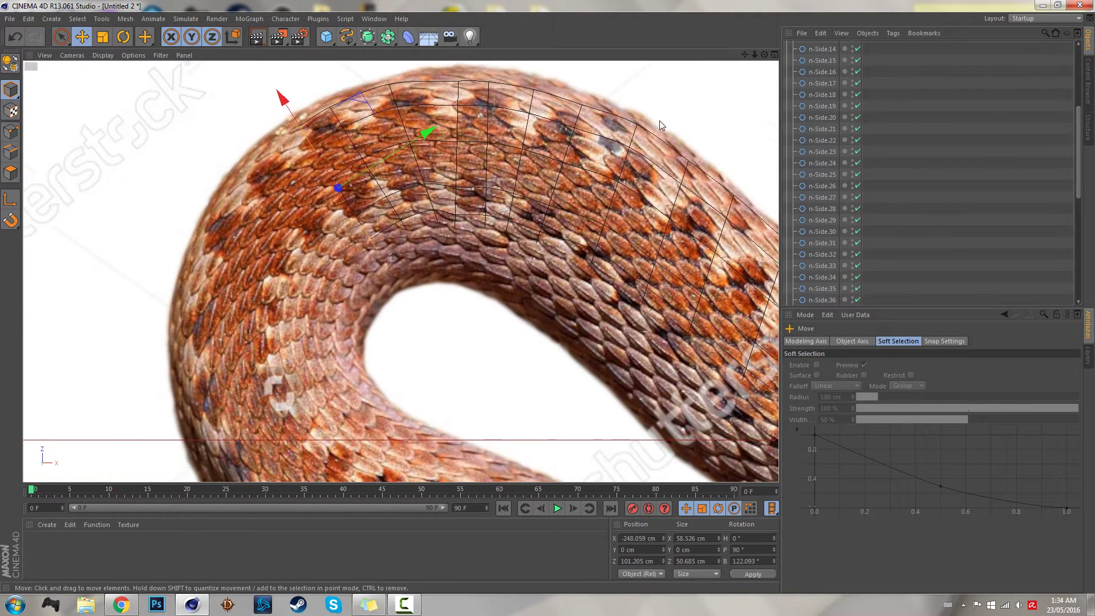
key("r")
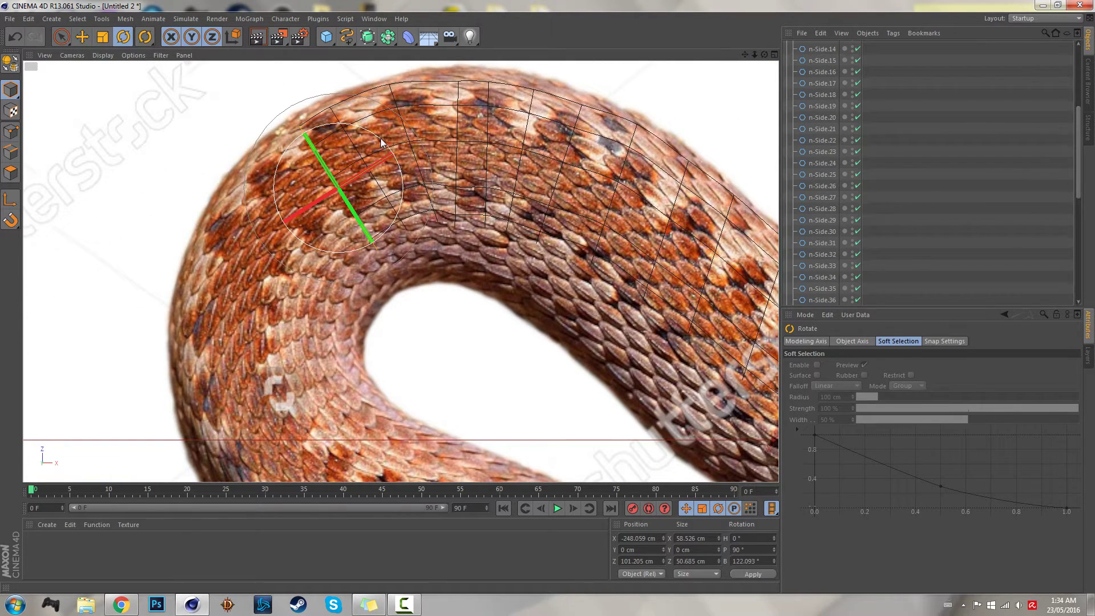
left_click_drag(374, 141, 317, 303)
key("e")
key("r")
key("e")
key("r")
key("e")
key("r")
key("e")
key("r")
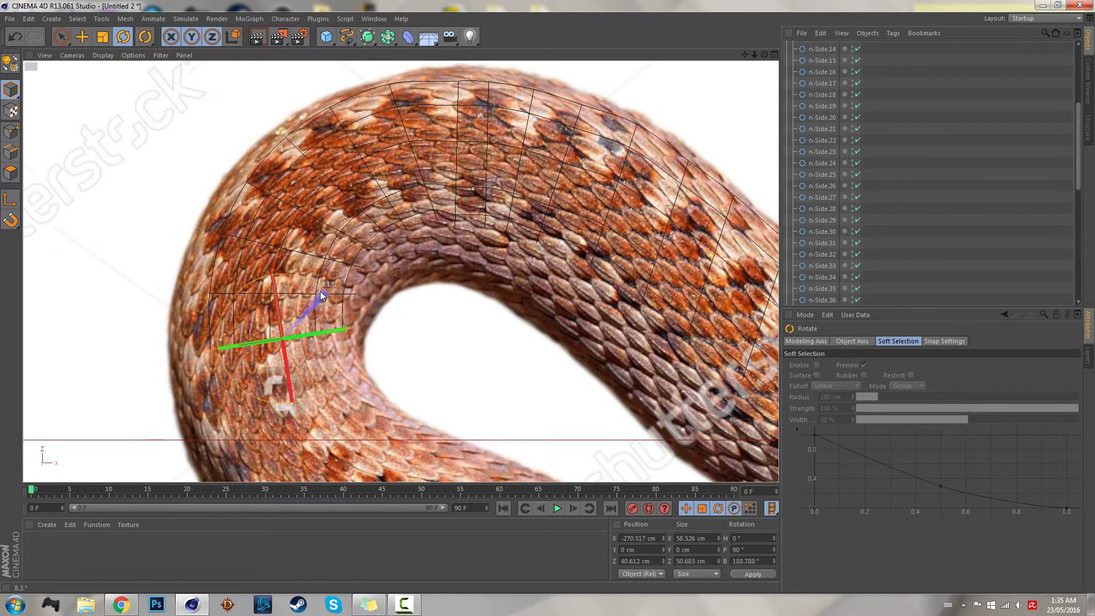
Duplicate the spline to about X -268 cm, Z 26 cm and rotate the copy to a bank of about 203.5°.
left_click_drag(745, 55, 707, 3)
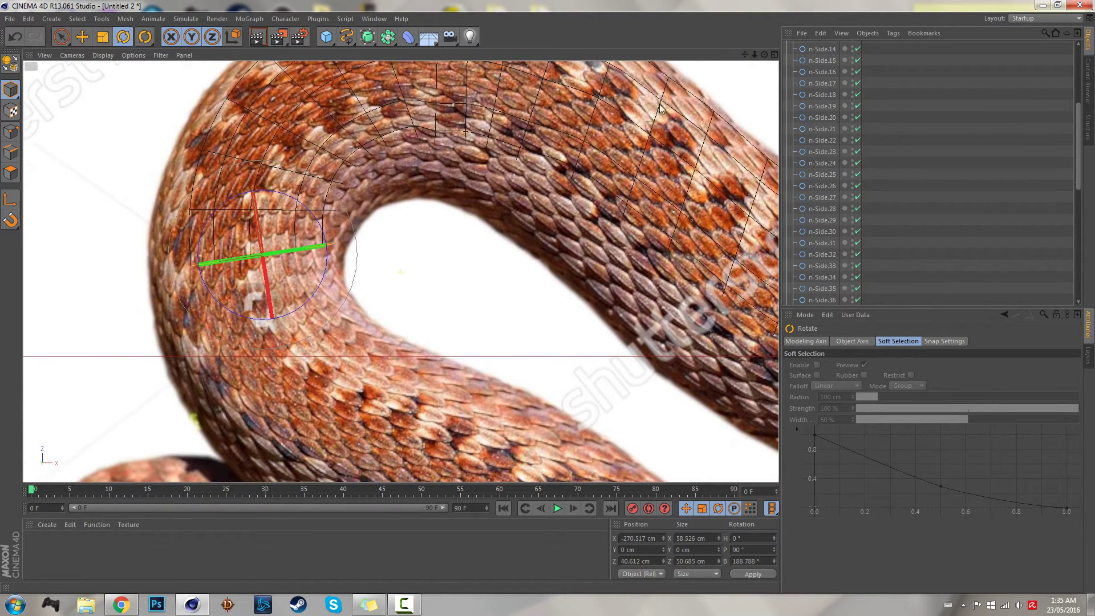
key("e")
left_click_drag(259, 217, 303, 236)
key("r")
key("e")
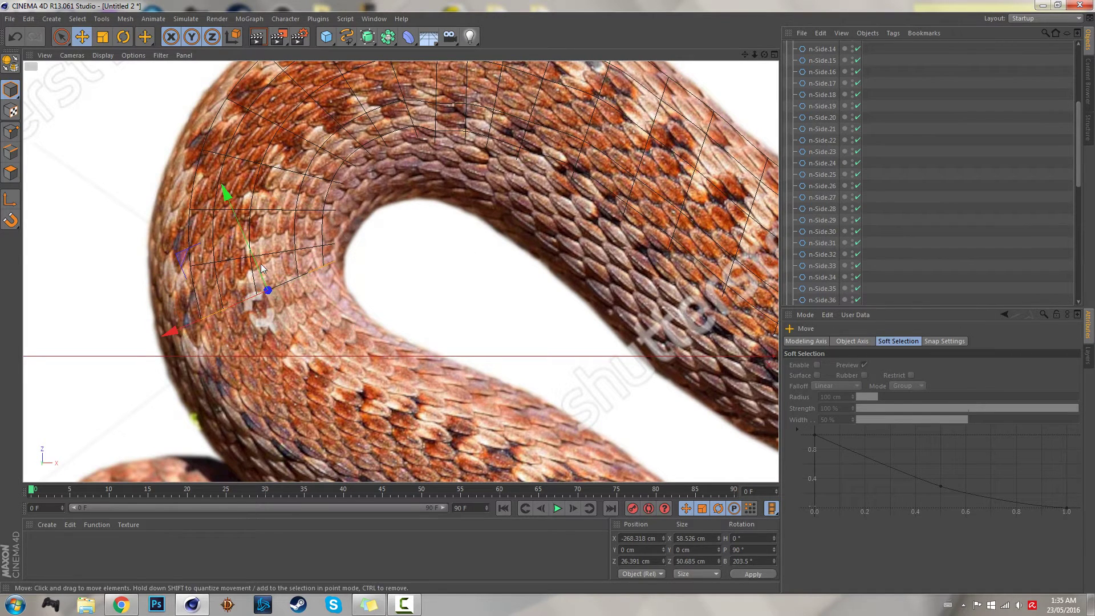
Extend the rotated copies down out of the bend to about X -251 cm, Z -5 cm with a bank of about 214°.
left_click_drag(268, 282, 304, 361)
key("r")
key("e")
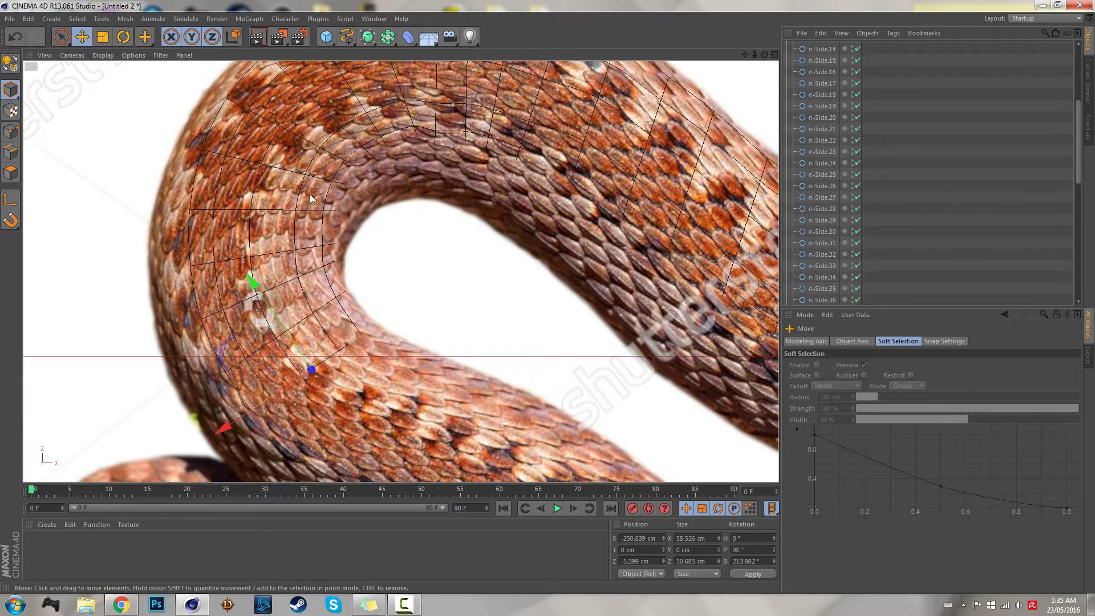
Select n-Side.47 at the top of the bend and nudge it inward to about X -217 cm, Z 114 cm.
scroll(830, 246, "down", 10)
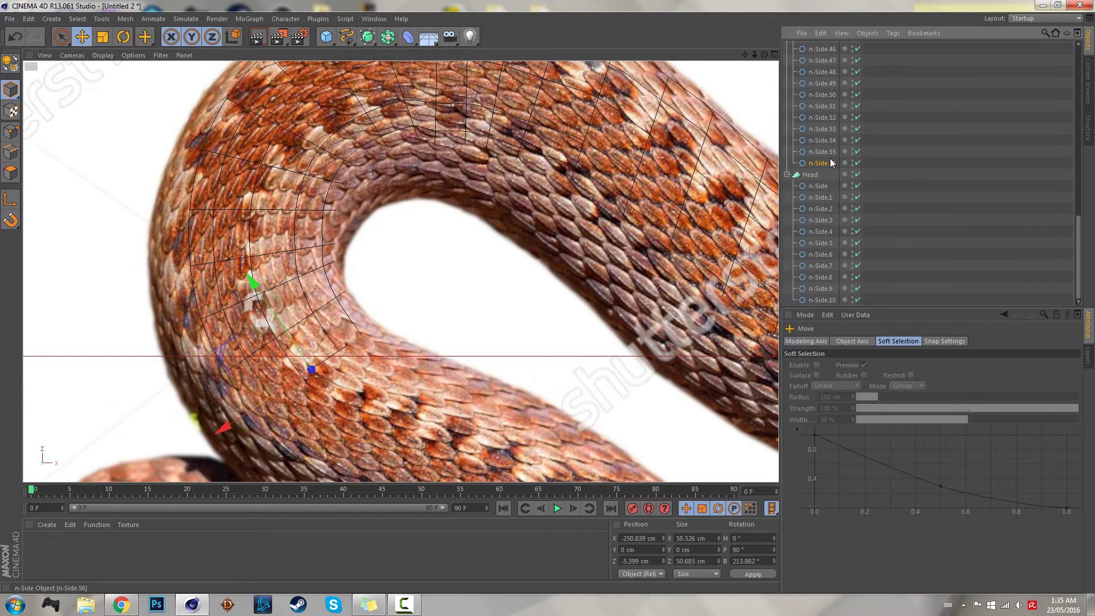
left_click(827, 152)
left_click(823, 108)
left_click(822, 83)
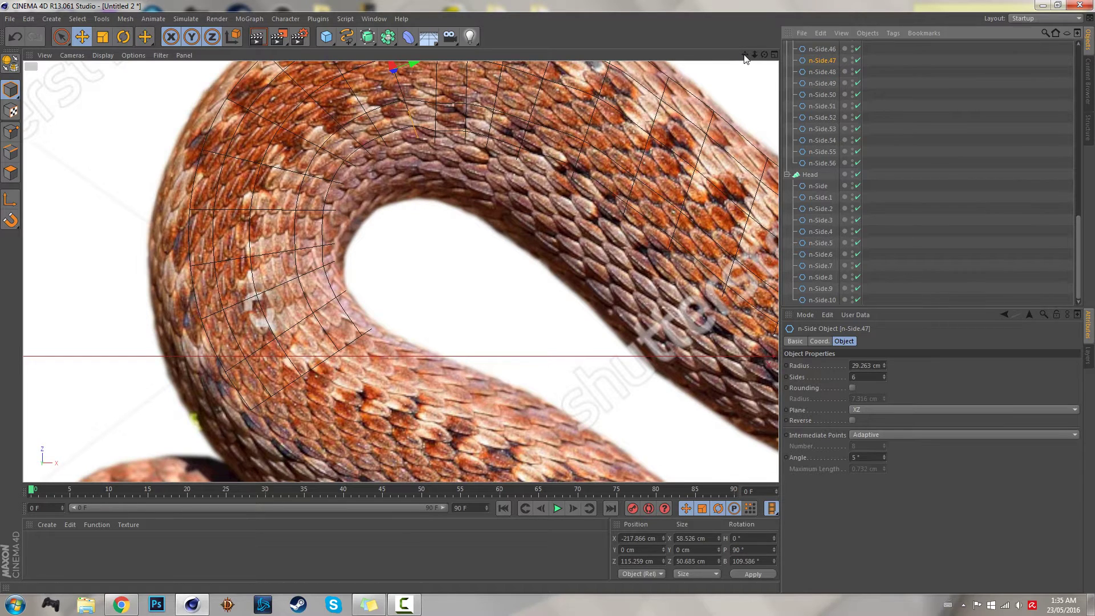
middle_click_drag(342, 171, 349, 229, "alt")
left_click_drag(386, 84, 385, 89)
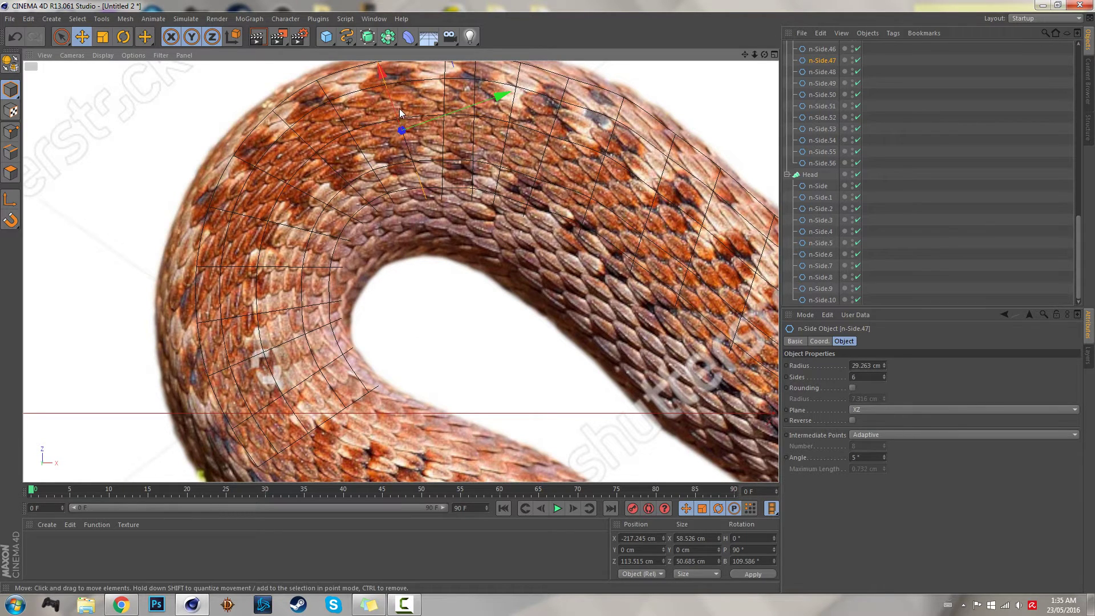
Nudge the n-Side.47 ring slightly to align it with the snake's body at the upper bend.
left_click_drag(389, 111, 390, 114)
left_click_drag(737, 64, 738, 174, "alt")
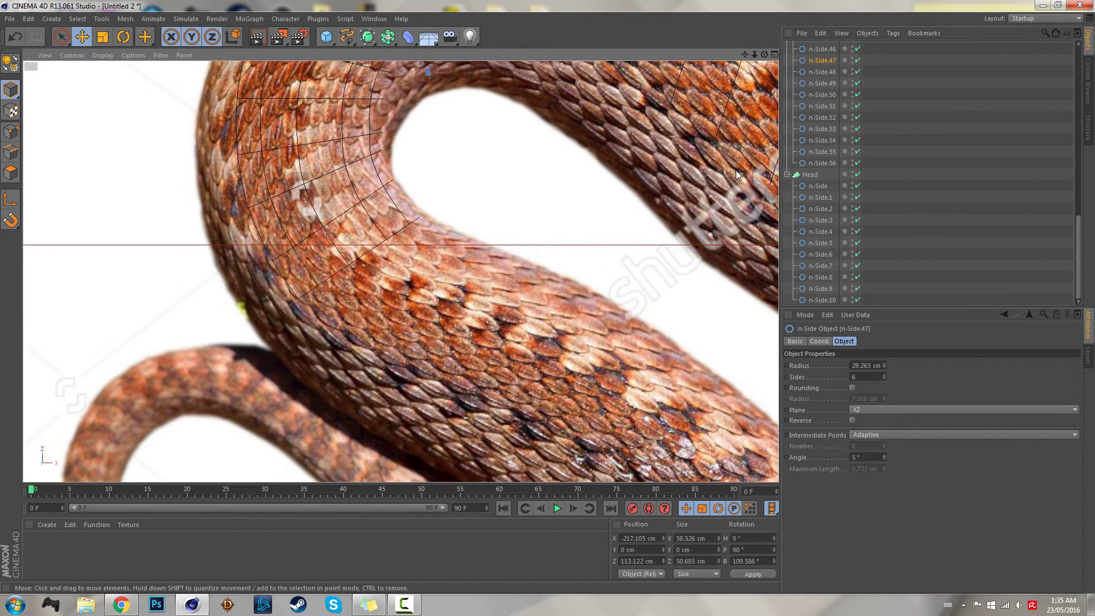
Duplicate the n-Side.56 ring three times down the body past the upper bend, shifting the copies to center them on the snake.
left_click(822, 163)
left_click_drag(745, 55, 711, 75)
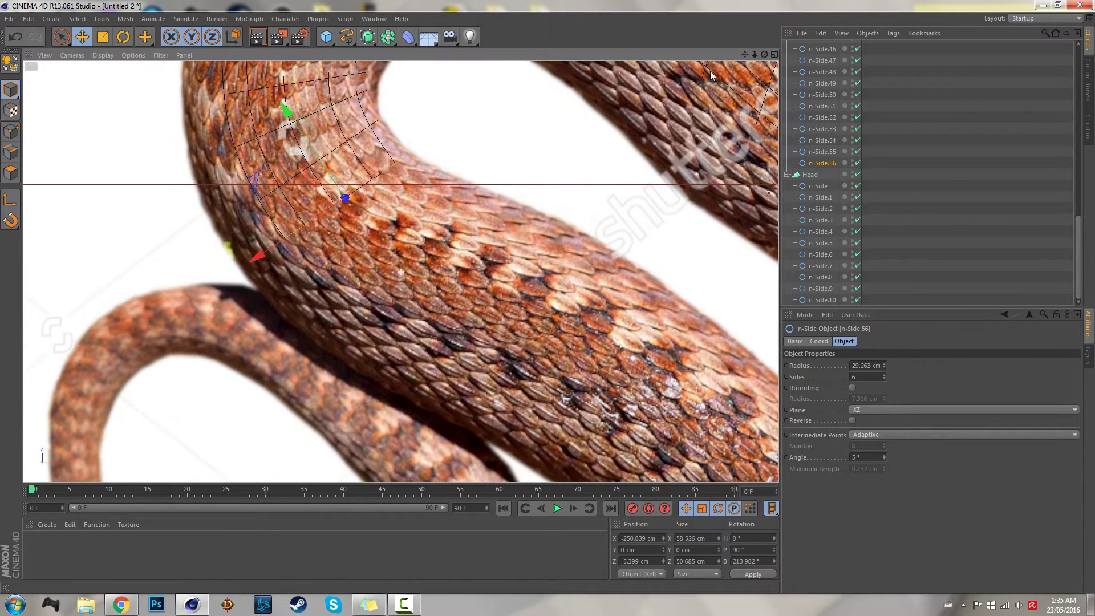
left_click_drag(287, 239, 375, 219, "ctrl")
key("ctrl+z")
left_click_drag(356, 172, 443, 254)
left_click_drag(390, 337, 421, 318)
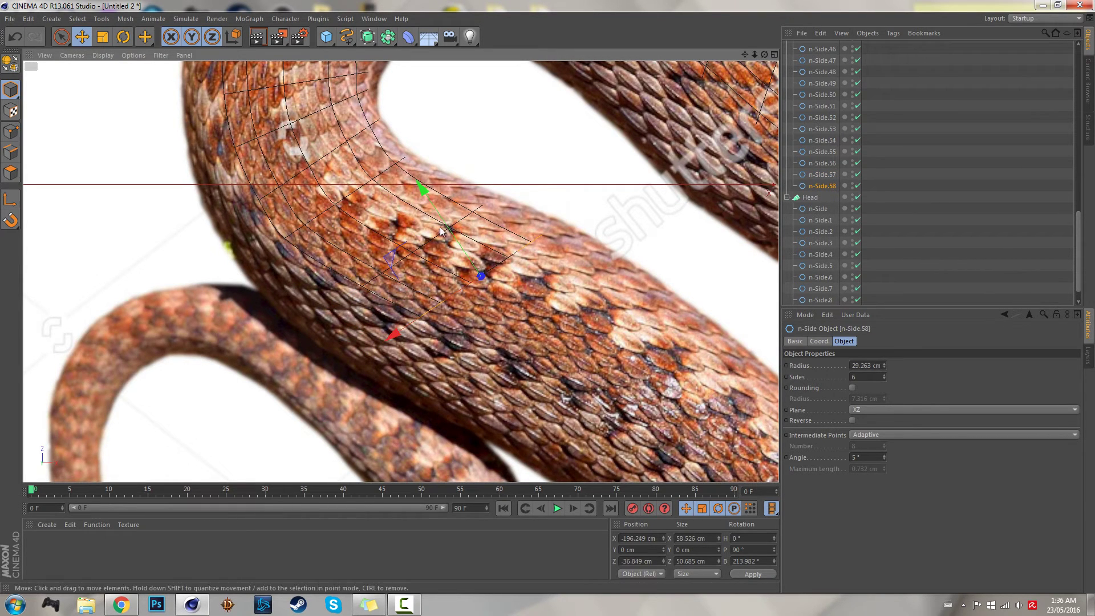
left_click_drag(460, 249, 458, 306, "ctrl")
left_click_drag(435, 370, 465, 357)
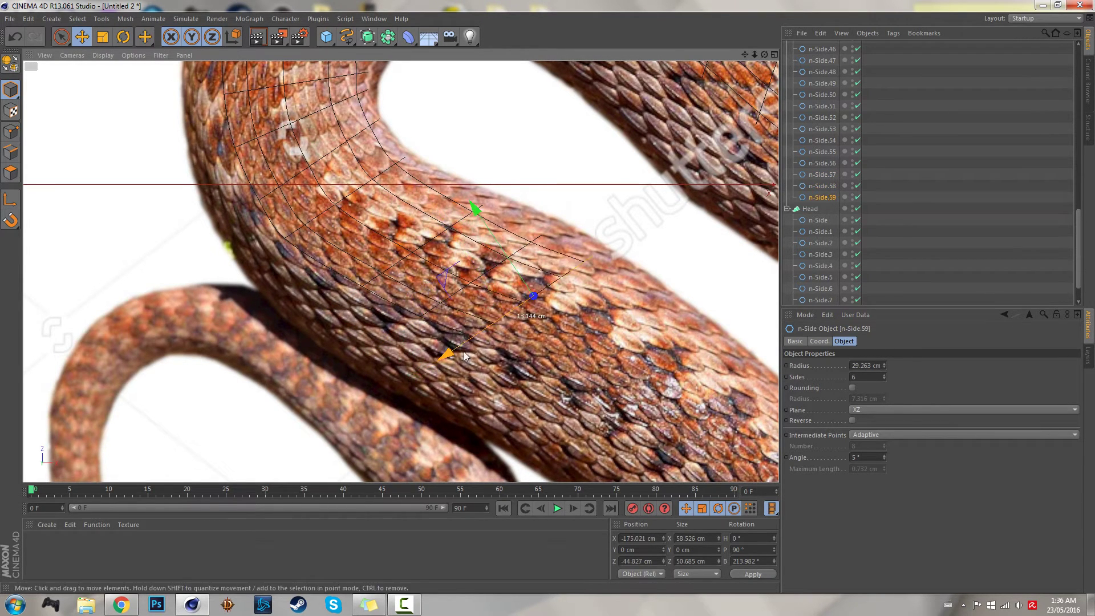
Add two more ring copies along the straight diagonal body section, centering each, with the last near X -62 cm, Z -146 cm.
middle_click_drag(529, 262, 361, 147, "alt")
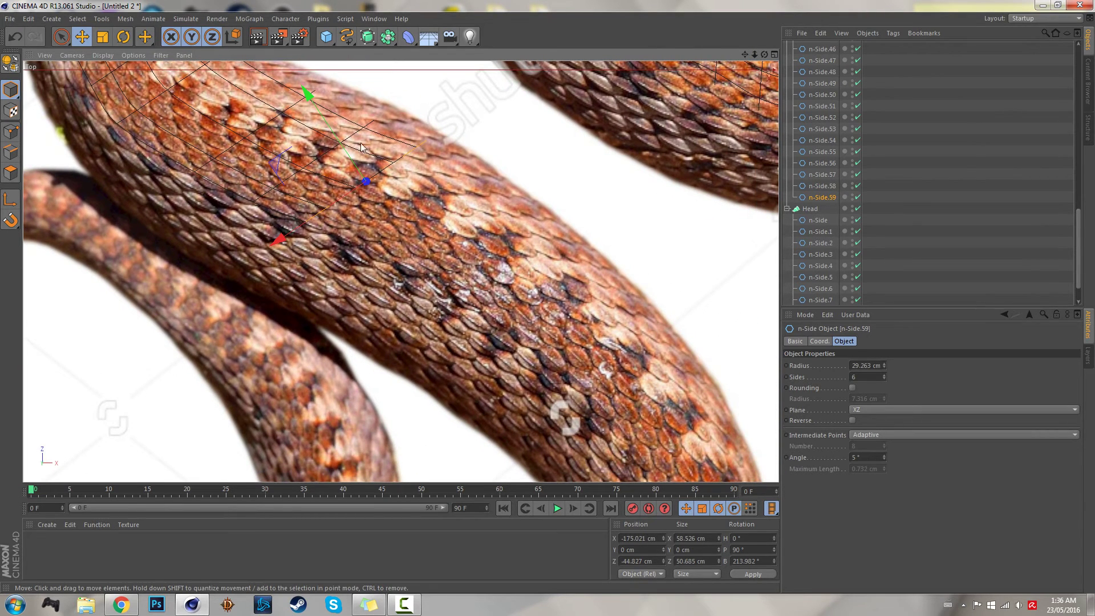
left_click_drag(347, 147, 408, 380, "ctrl")
left_click_drag(450, 360, 457, 355)
left_click_drag(458, 259, 561, 413, "ctrl")
middle_click_drag(689, 326, 626, 200, "alt")
left_click_drag(484, 359, 513, 349)
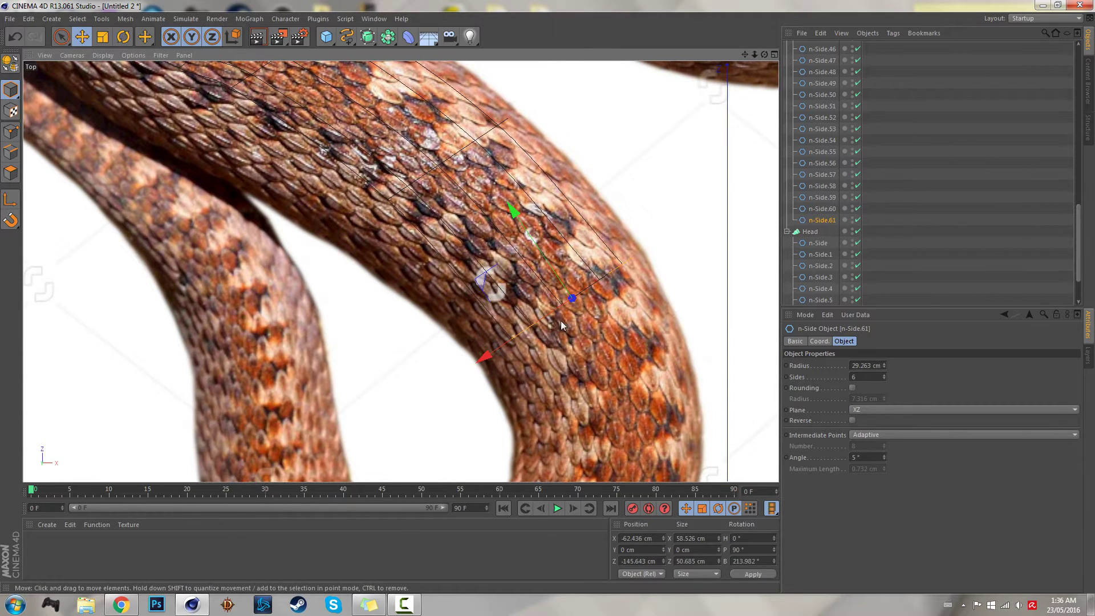
Nudge the n-Side.59 ring to follow the diagonal body section.
left_click_drag(754, 55, 791, 180)
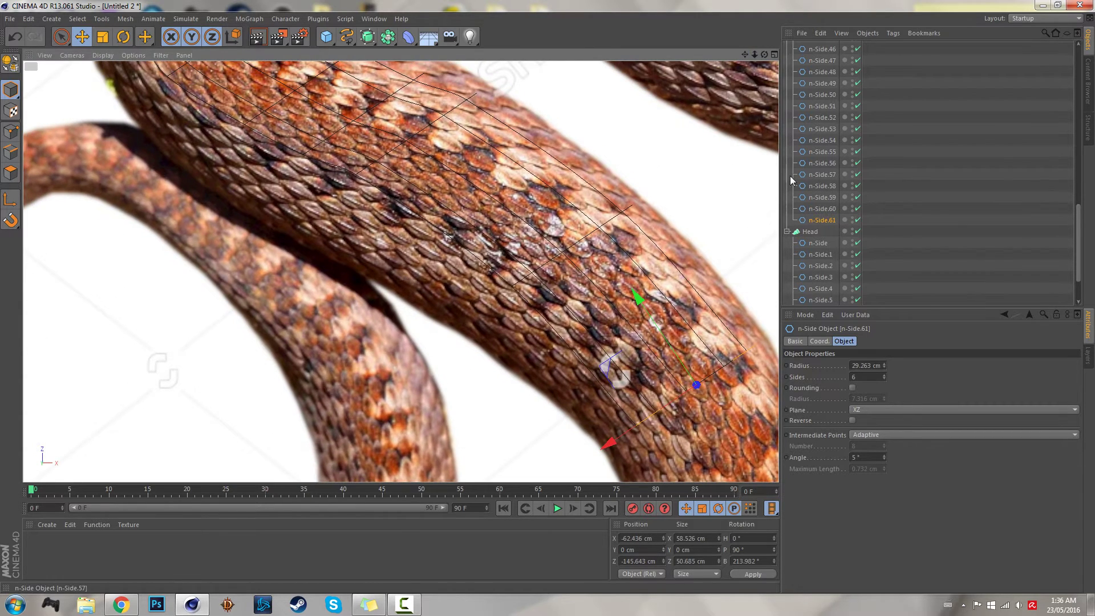
left_click(822, 196)
left_click_drag(334, 184, 332, 195)
Duplicate the n-Side.61 ring into the start of the lower bend and rotate the copy to a bank of about 196.5°.
left_click_drag(745, 54, 720, 3)
left_click(819, 221)
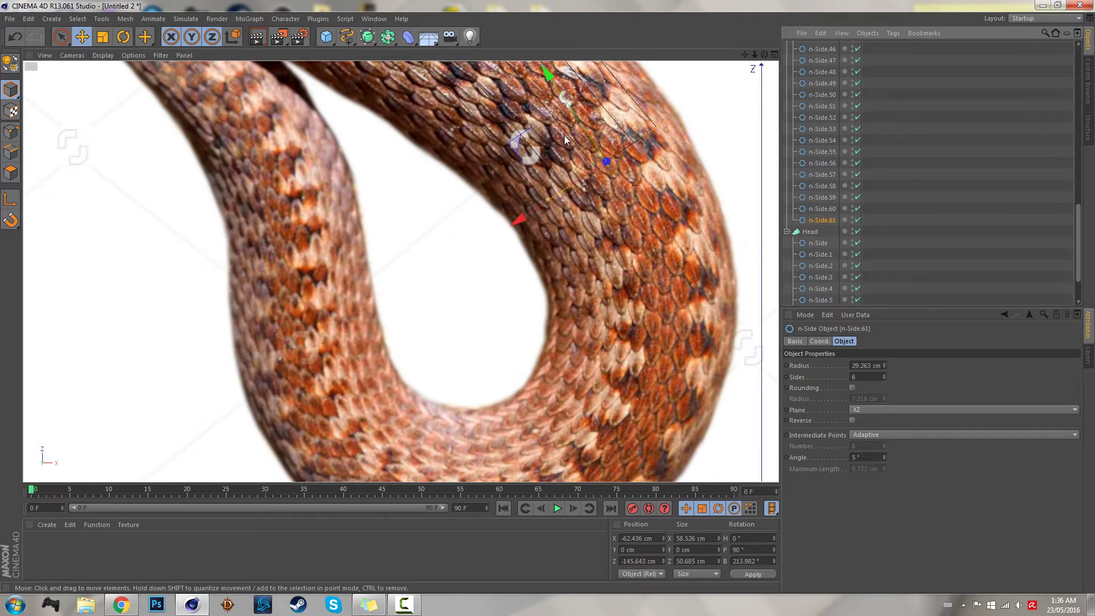
left_click_drag(568, 137, 579, 279, "ctrl")
key("r")
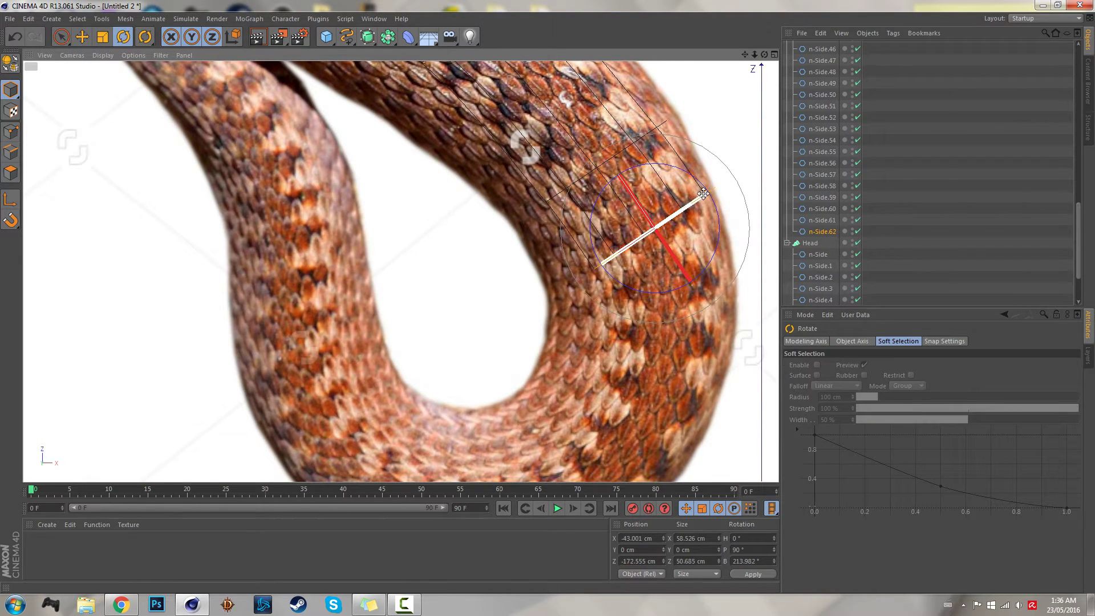
left_click_drag(704, 194, 669, 271)
Duplicate the ring further around the lower bend, center it near X -35 cm, Z -205 cm, and rotate it to about 163.1° bank.
key("e")
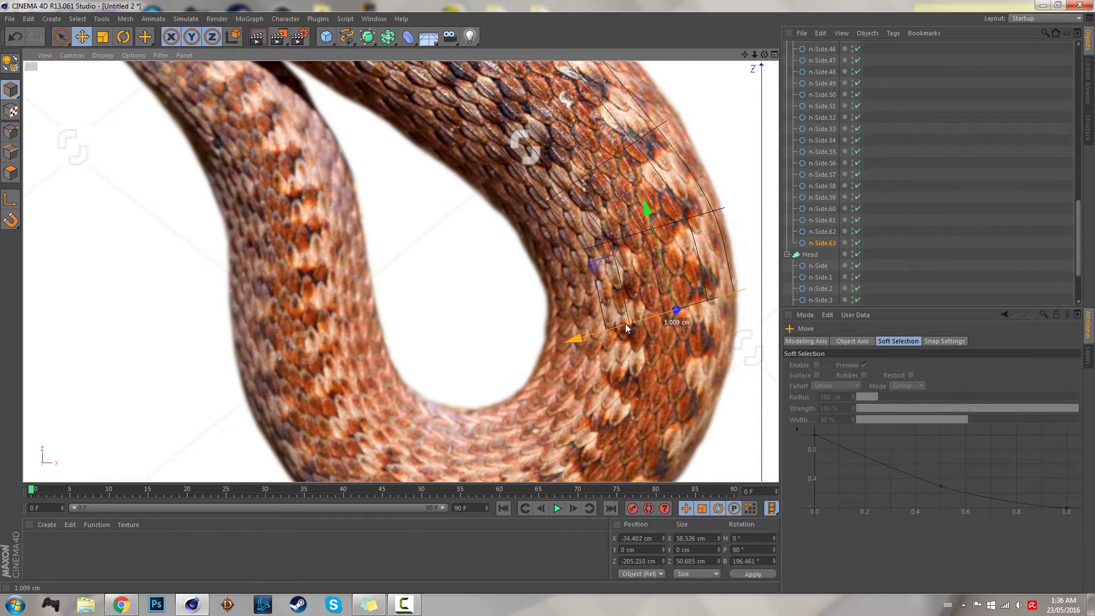
left_click_drag(625, 323, 630, 324)
key("r")
left_click_drag(710, 280, 730, 297)
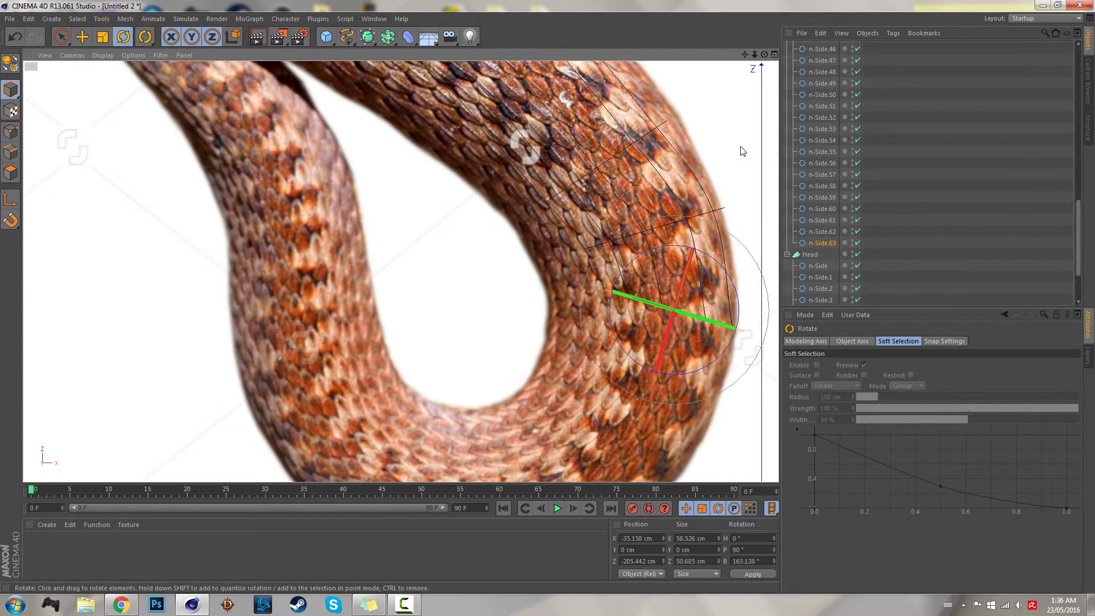
Add three more ring copies around the lower bend, rotating each to follow the curve, the last to about 104.4° bank.
key("e")
left_click_drag(745, 54, 571, 422)
key("r")
key("e")
key("r")
key("e")
key("r")
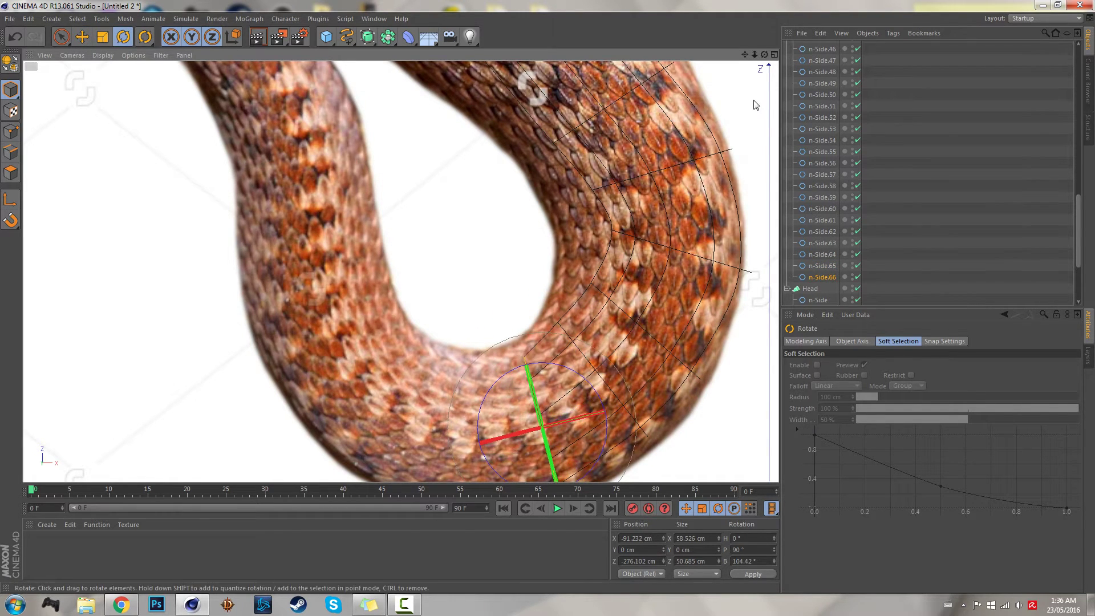
left_click_drag(748, 56, 761, 11)
key("e")
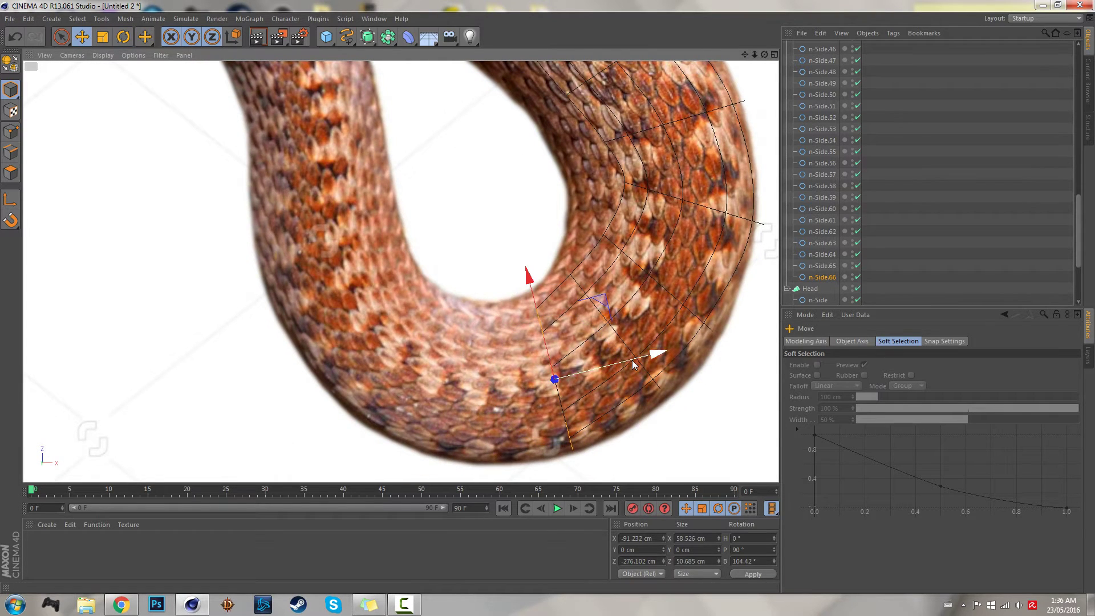
left_click_drag(642, 359, 566, 380)
key("r")
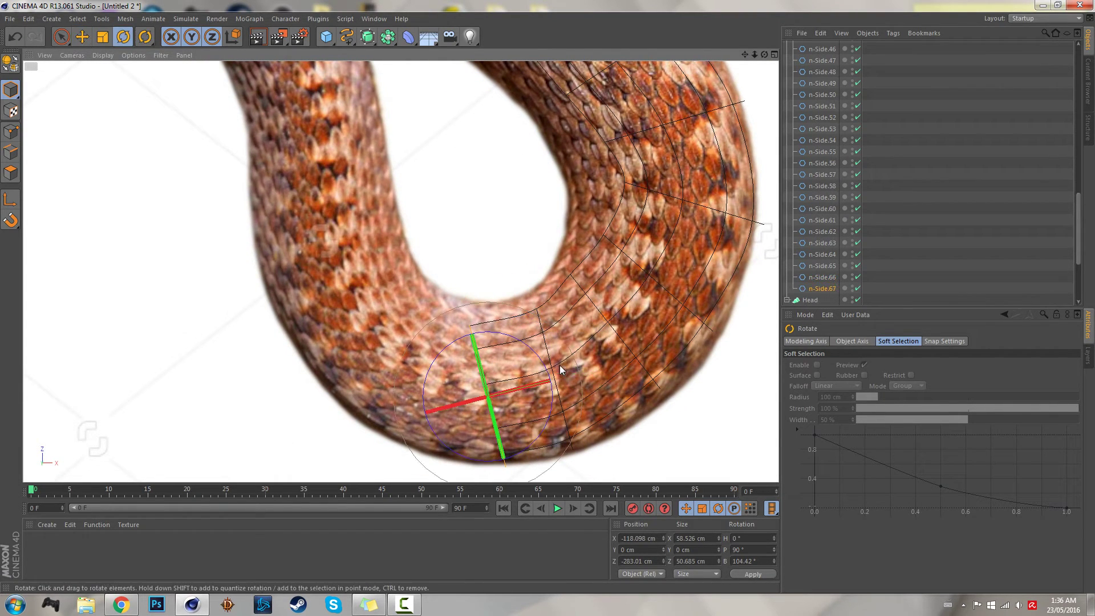
key("ctrl+z")
Duplicate the n-Side.66 ring into the lowest part of the bend, rotate it to about 78.3° bank and center it on the body.
key("e")
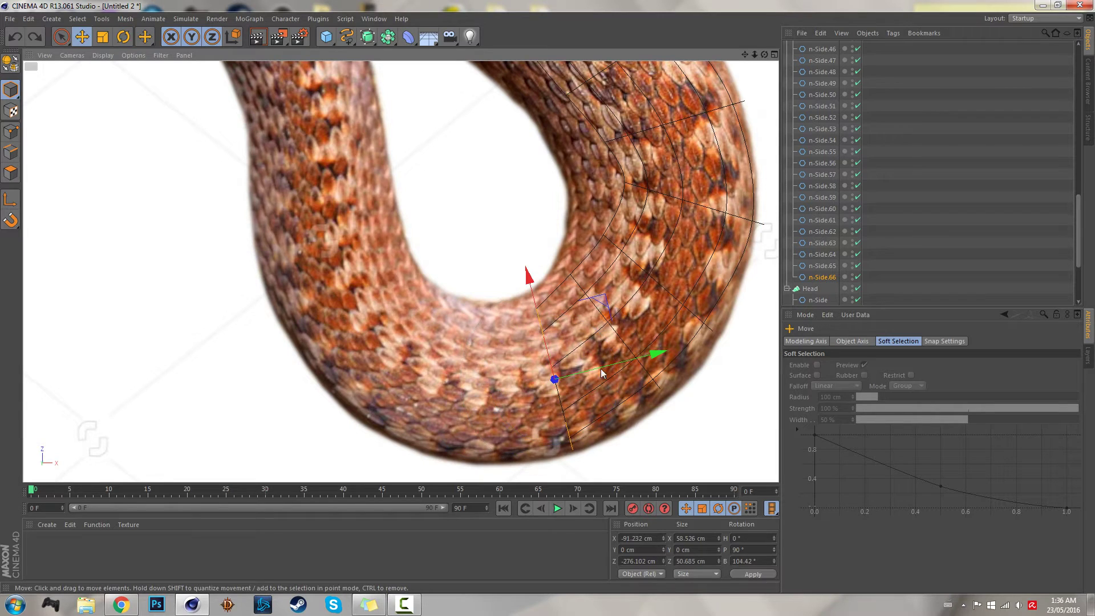
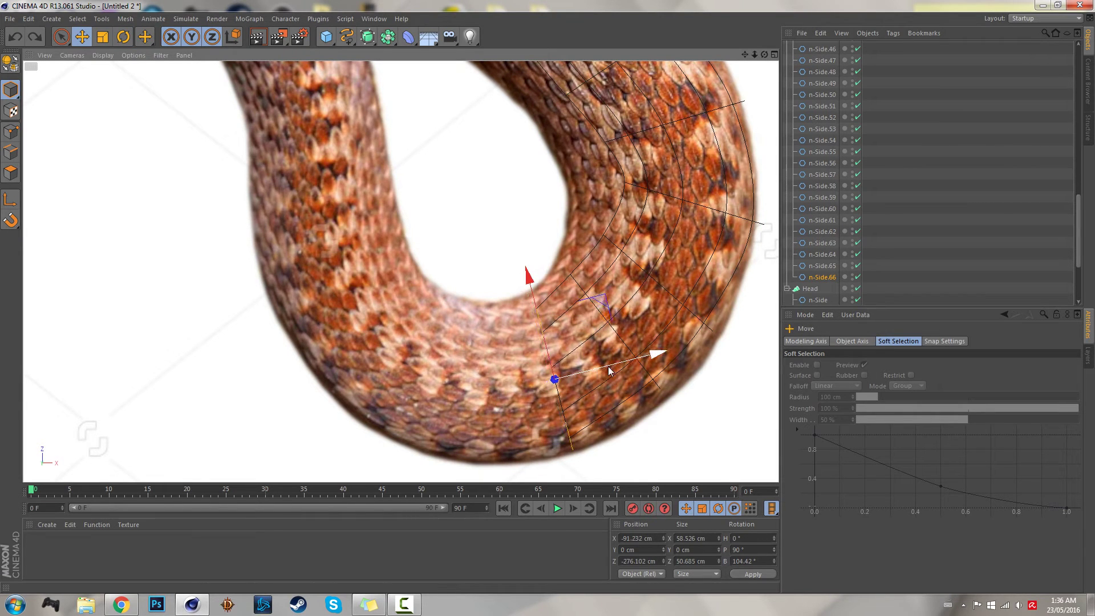
left_click_drag(656, 357, 516, 385)
key("r")
key("e")
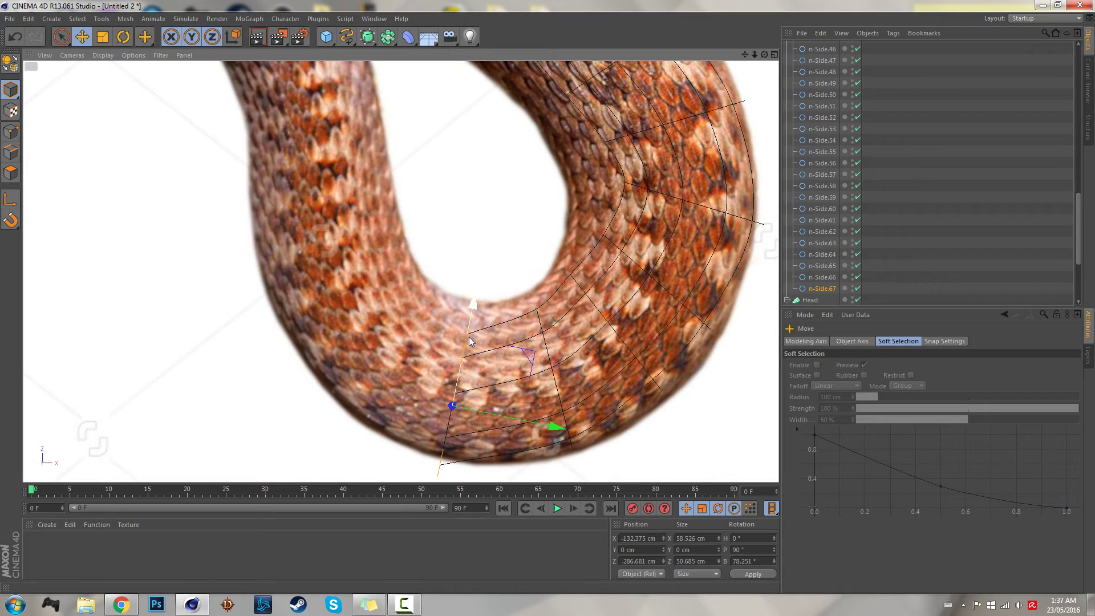
left_click_drag(472, 345, 473, 322)
Shift the n-Side.65 and n-Side.64 rings toward the outer edge of the lower bend so they follow the body.
left_click(827, 277)
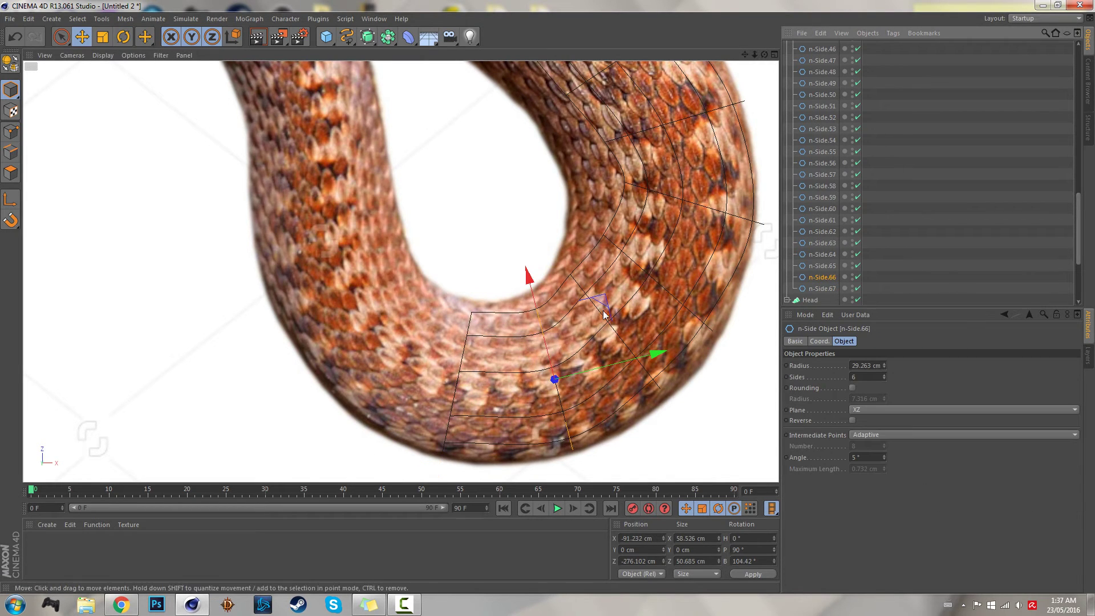
left_click(816, 264)
left_click_drag(593, 302, 600, 311)
left_click(829, 244)
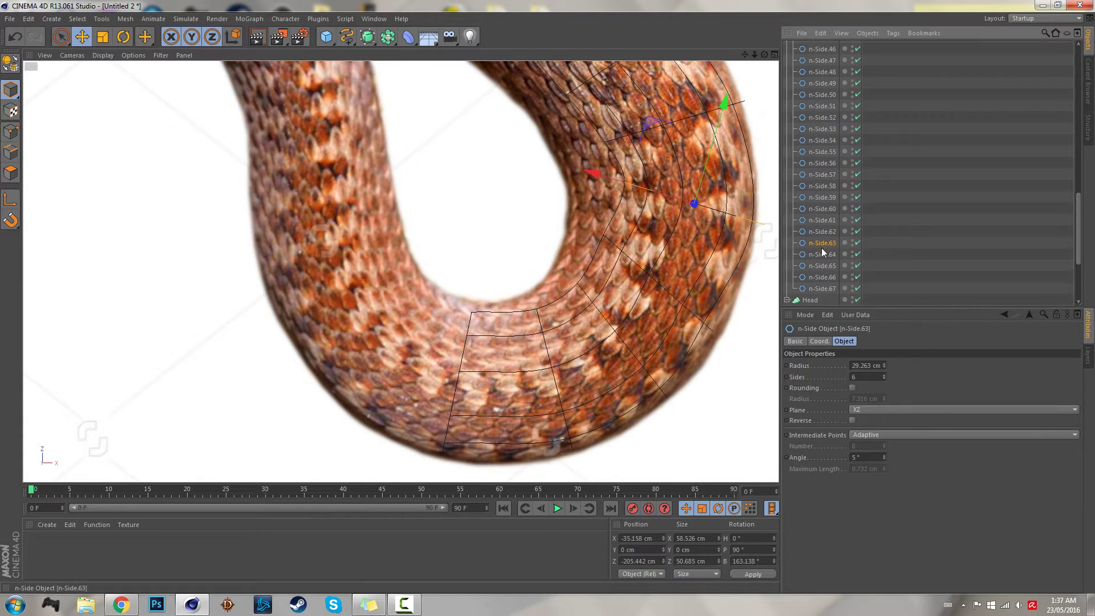
left_click(820, 254)
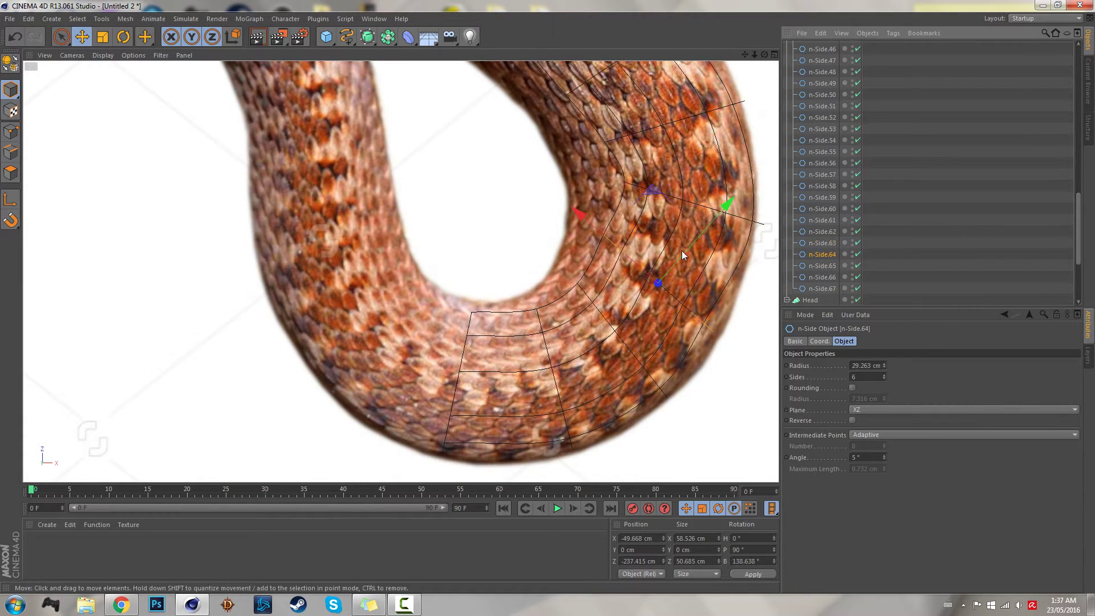
left_click_drag(621, 248, 622, 251)
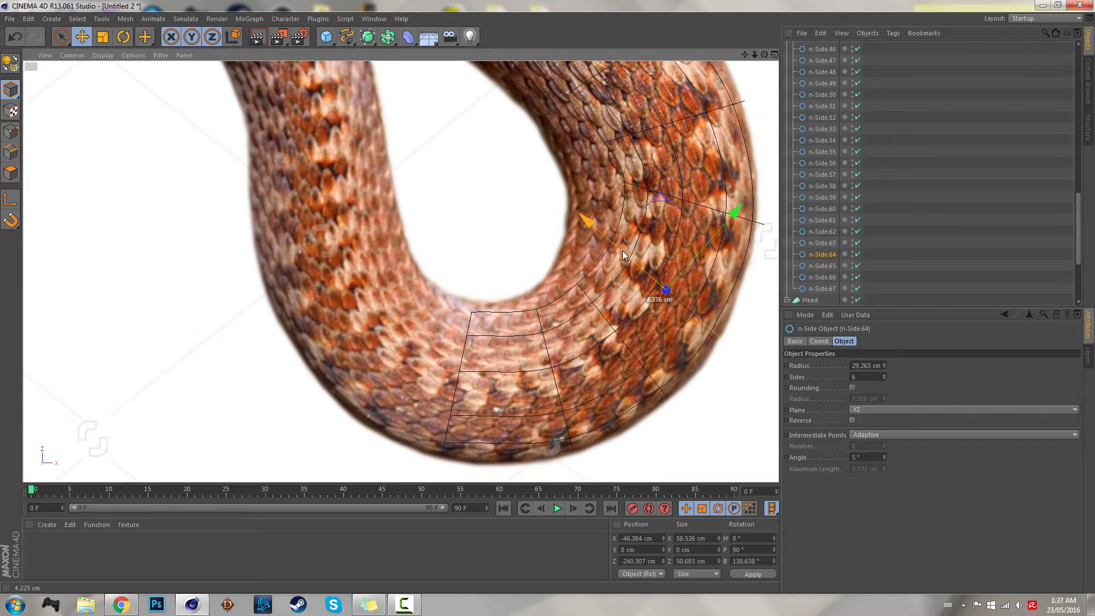
Duplicate the n-Side.67 ring further along the underside of the bend and rotate the copy to about 58.8° bank.
left_click(823, 289)
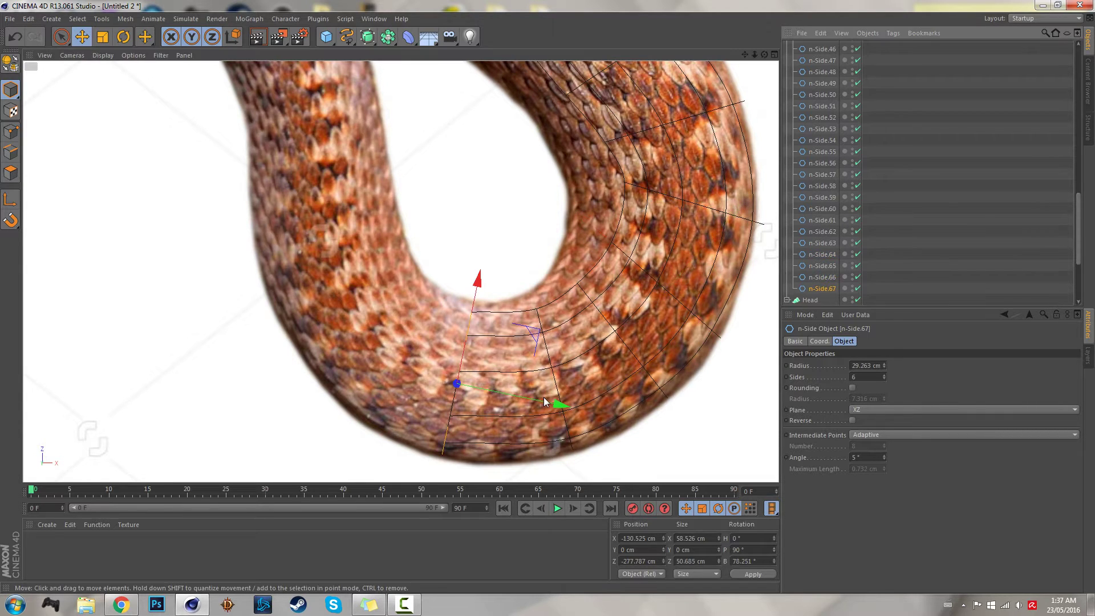
left_click_drag(544, 401, 480, 389, "ctrl")
key("r")
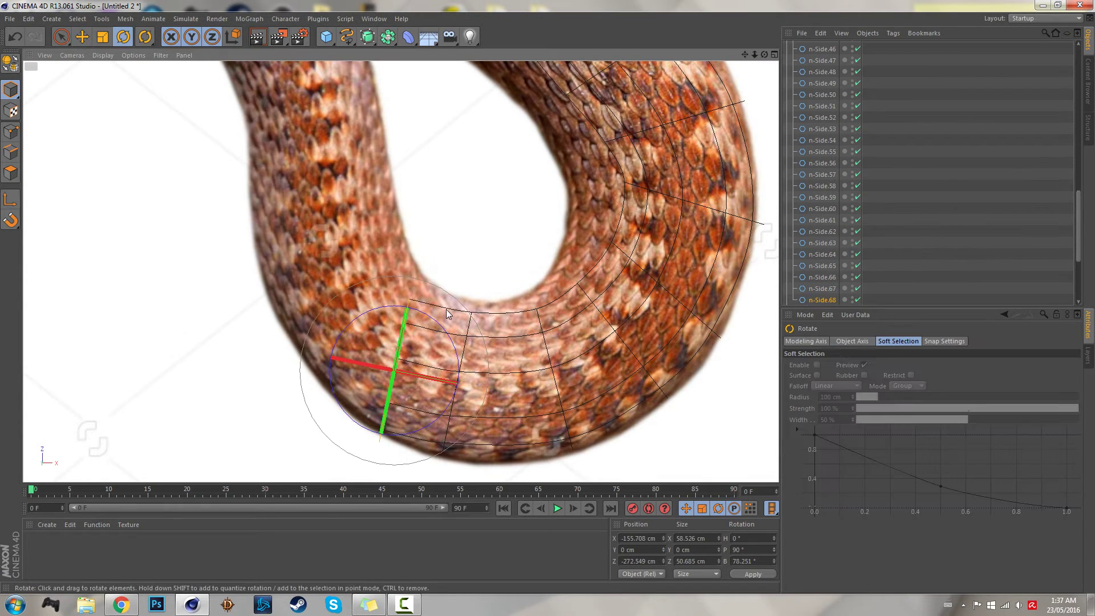
left_click_drag(447, 313, 449, 336)
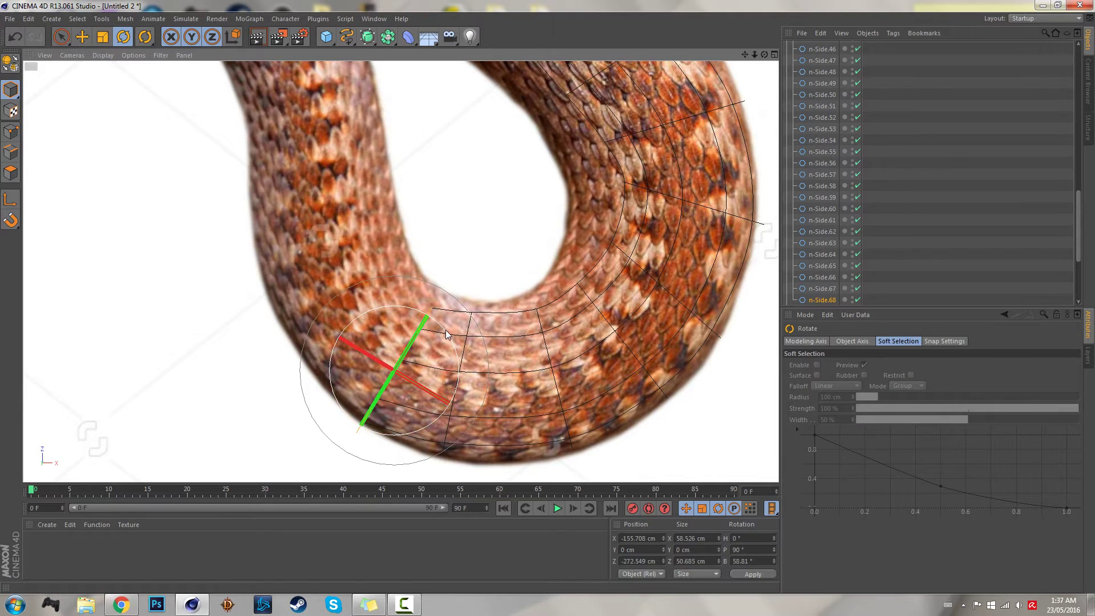
Add another ring copy where the bend starts to rise, center it and rotate it to about 42.1° bank.
key("e")
left_click_drag(478, 418, 412, 392)
left_click_drag(418, 264, 425, 319)
key("r")
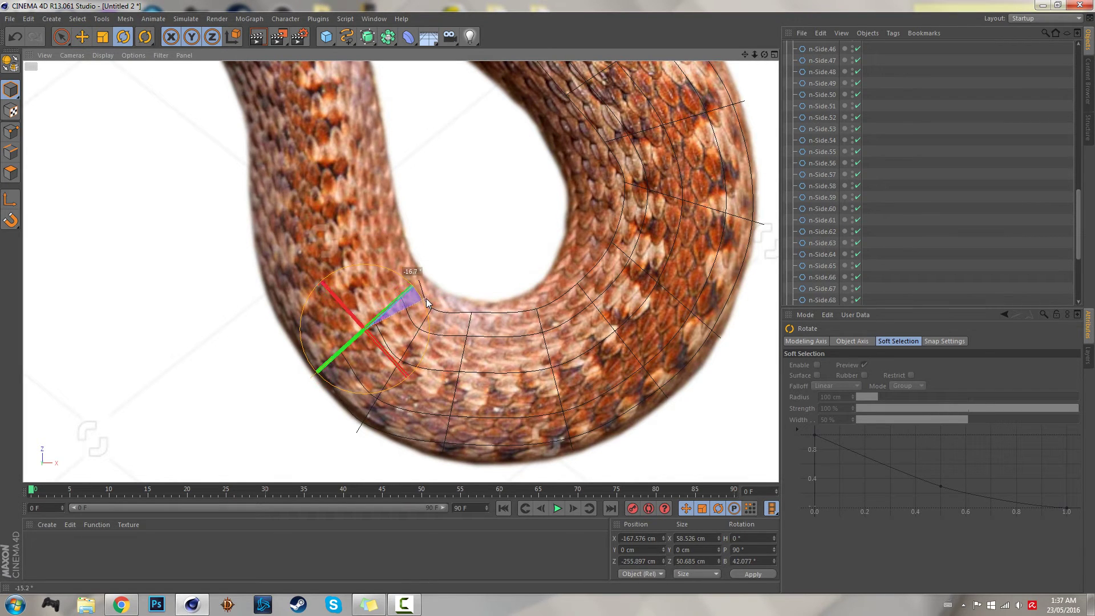
Duplicate the ring further up the rising side of the bend, center it and rotate it to about 32° bank.
key("e")
left_click_drag(422, 395, 384, 353, "ctrl")
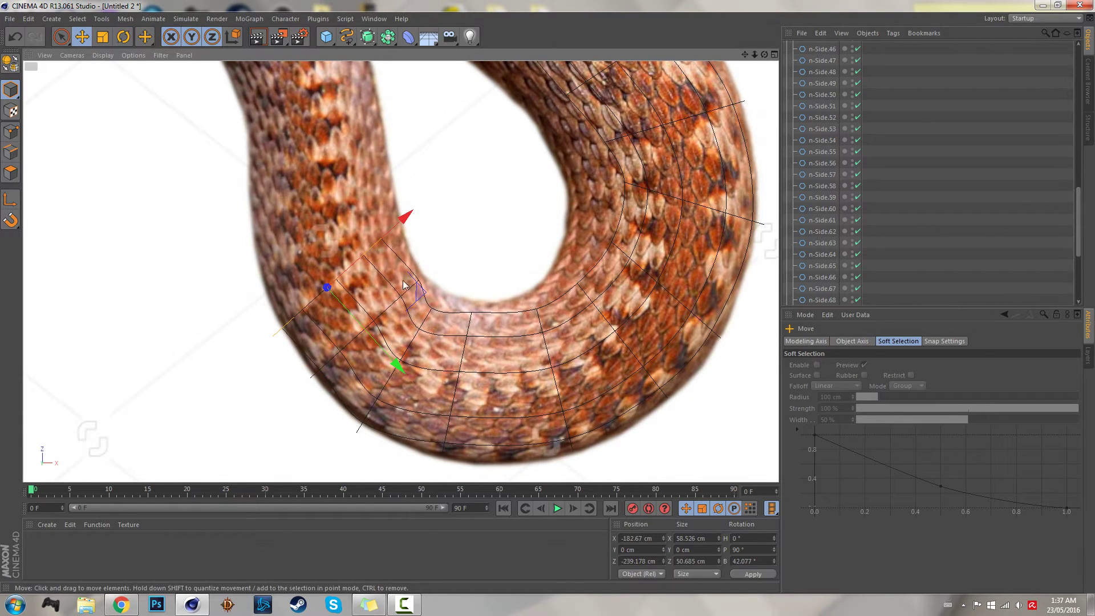
left_click_drag(406, 225, 356, 263)
key("r")
Add two more ring copies up the body beyond the bend, turning them to follow it, the last at about 19.2° bank.
key("e")
left_click_drag(384, 345, 399, 150)
key("r")
key("e")
Shift the n-Side.69 and n-Side.70 rings outward to match the body on the rising side of the bend.
scroll(830, 249, "down", 5)
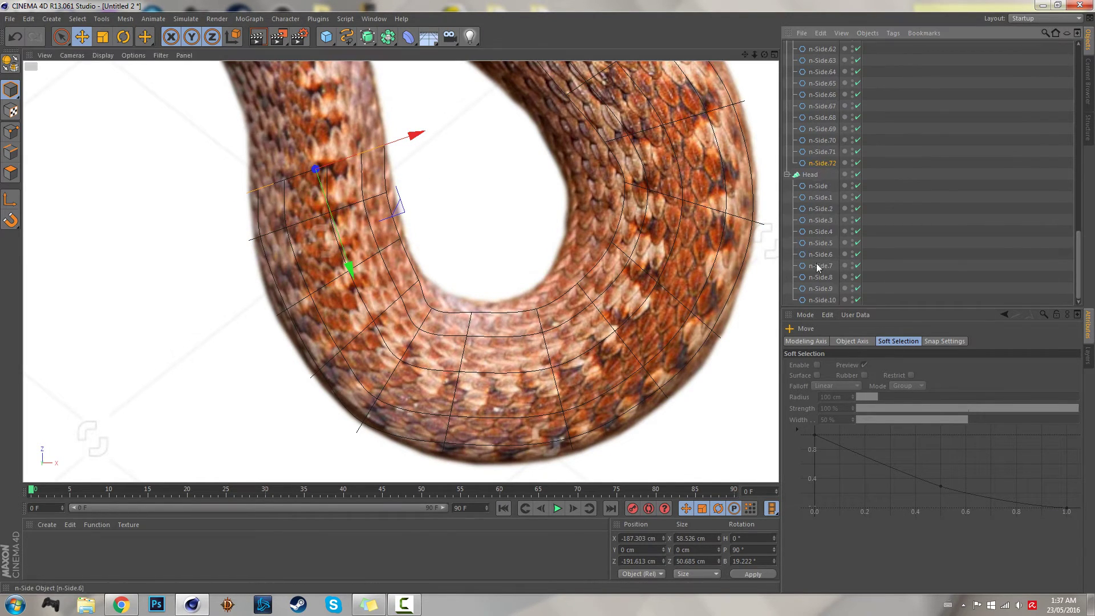
left_click(824, 118)
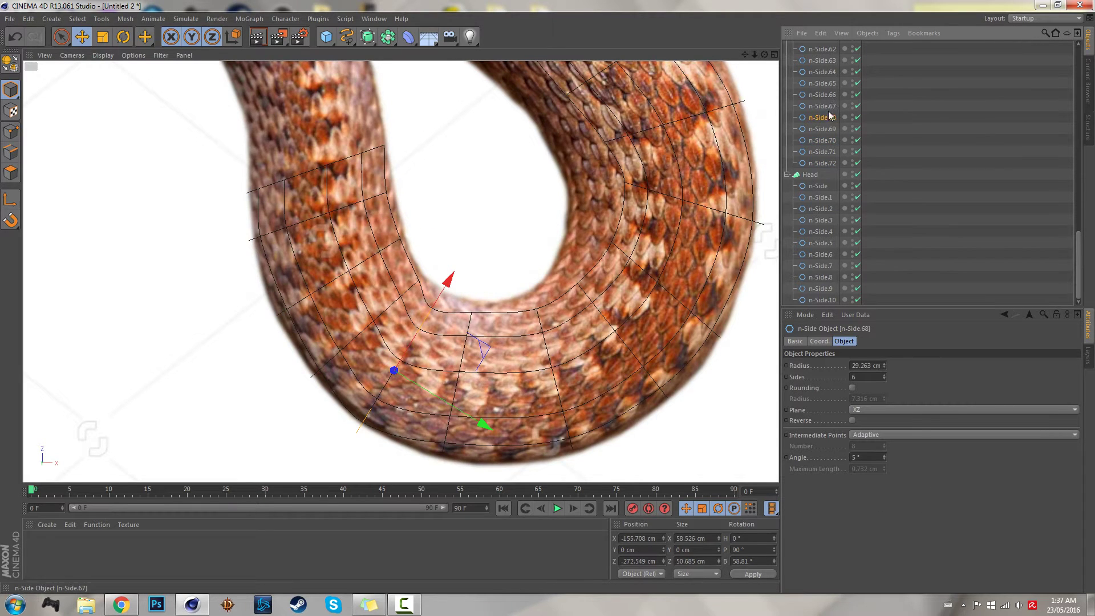
left_click(828, 129)
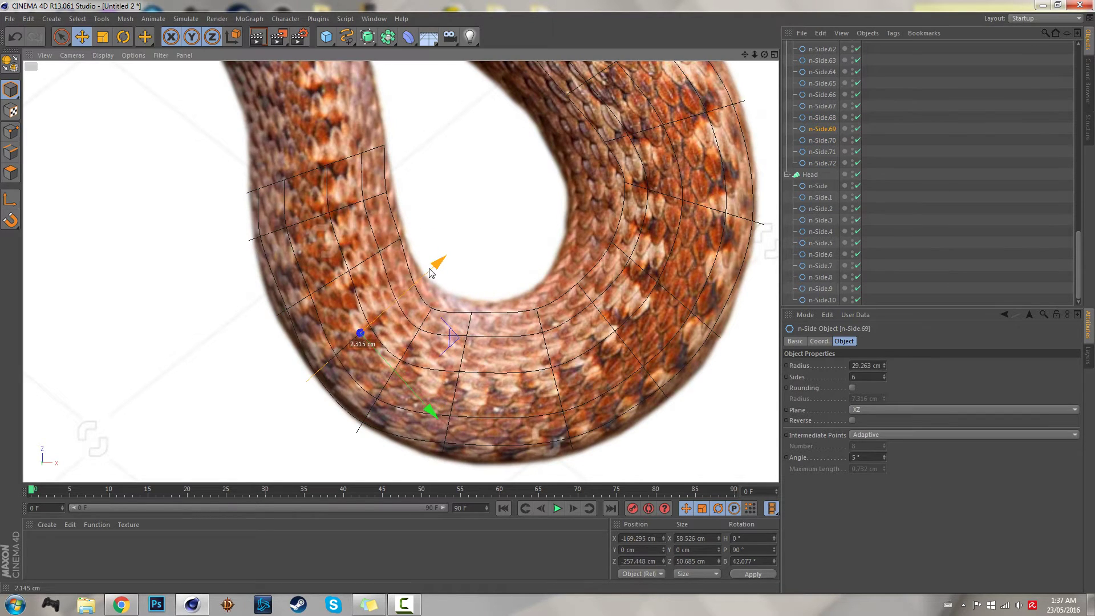
left_click(821, 140)
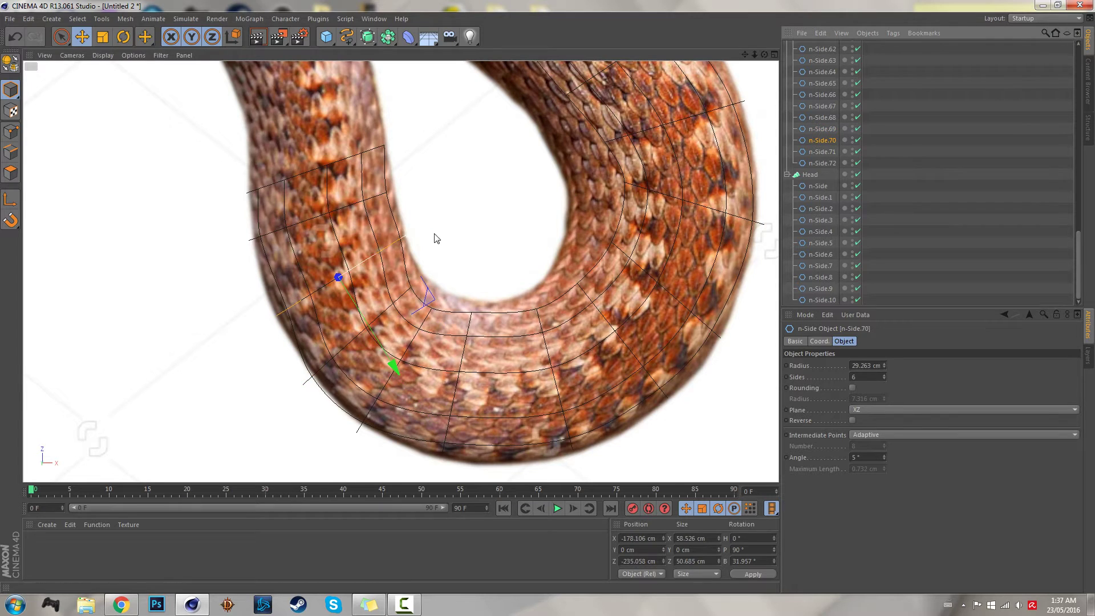
left_click_drag(427, 222, 420, 234)
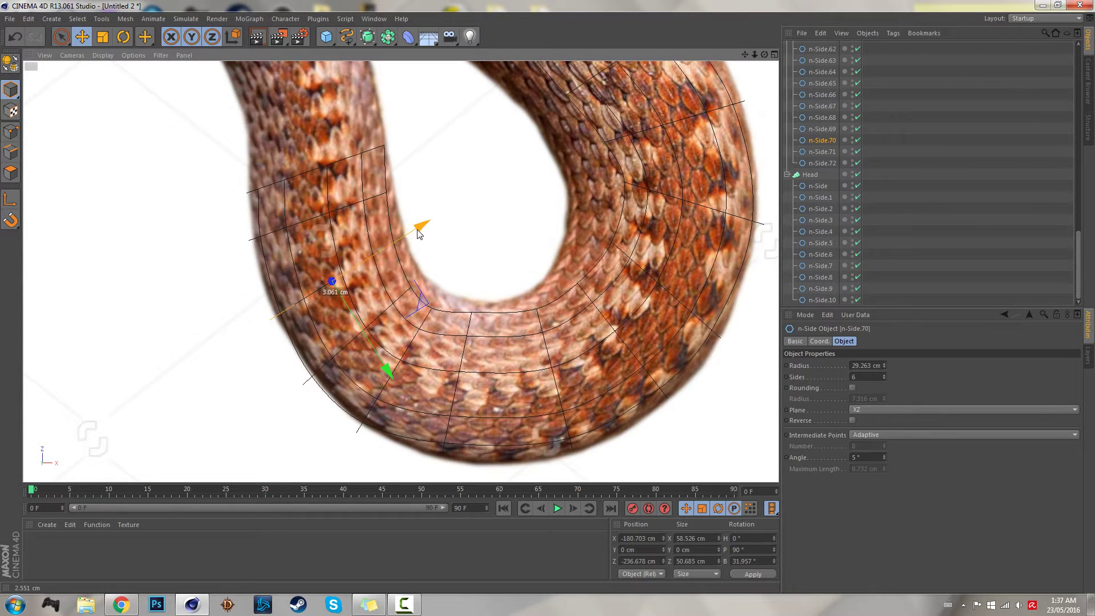
Duplicate the n-Side.72 ring up the narrowing body and center the copy near X -193 cm, Z -158 cm.
left_click(821, 163)
left_click_drag(744, 55, 575, 260)
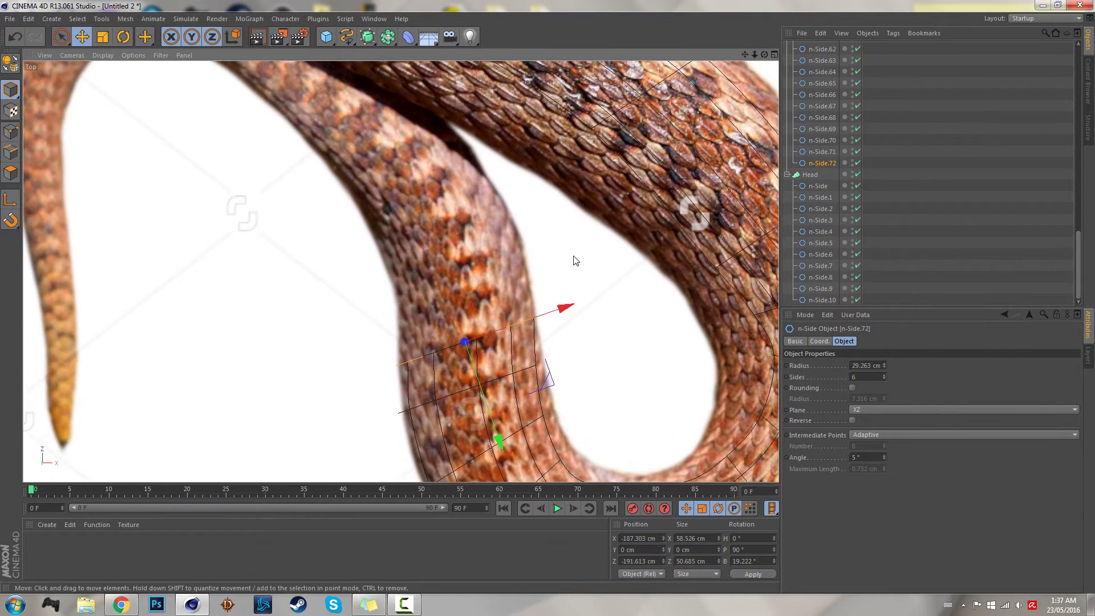
left_click_drag(496, 399, 469, 321, "ctrl")
left_click_drag(527, 231, 541, 226)
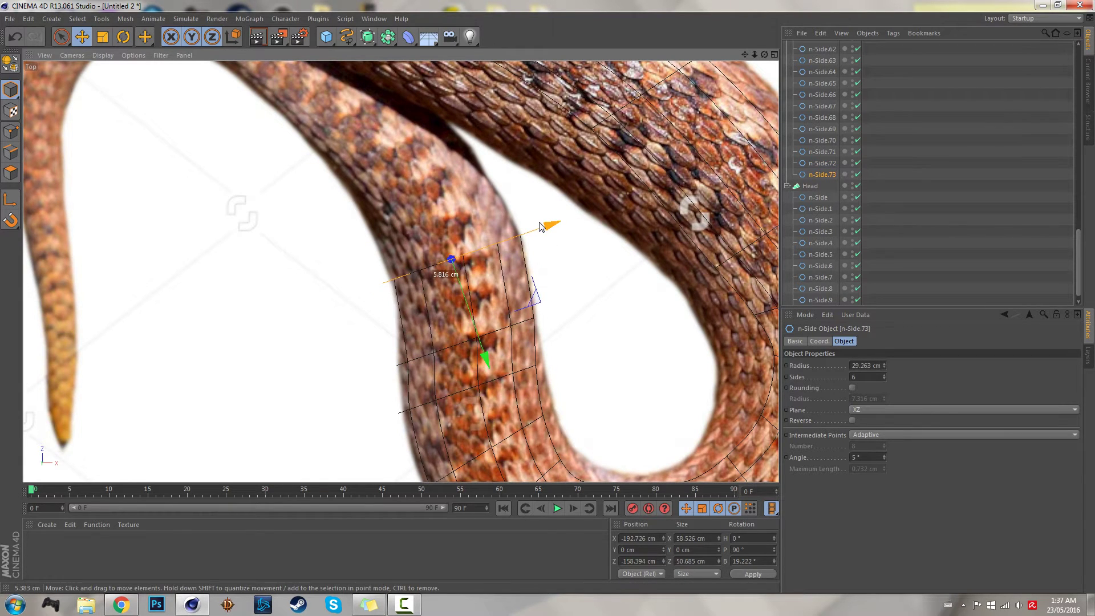
Add another ring copy further up toward the tail, scale it down to about 45 × 39 cm and center it on the body.
left_click_drag(493, 353, 446, 283, "ctrl")
key("r")
key("t")
left_click_drag(525, 148, 507, 147)
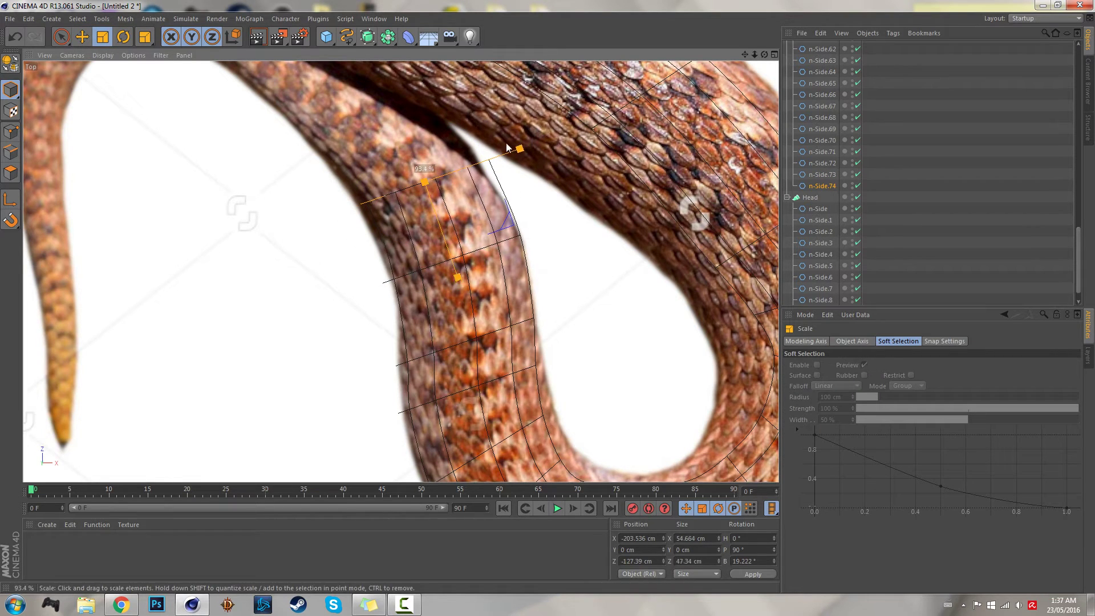
left_click_drag(455, 181, 455, 180)
key("e")
left_click_drag(521, 147, 517, 147)
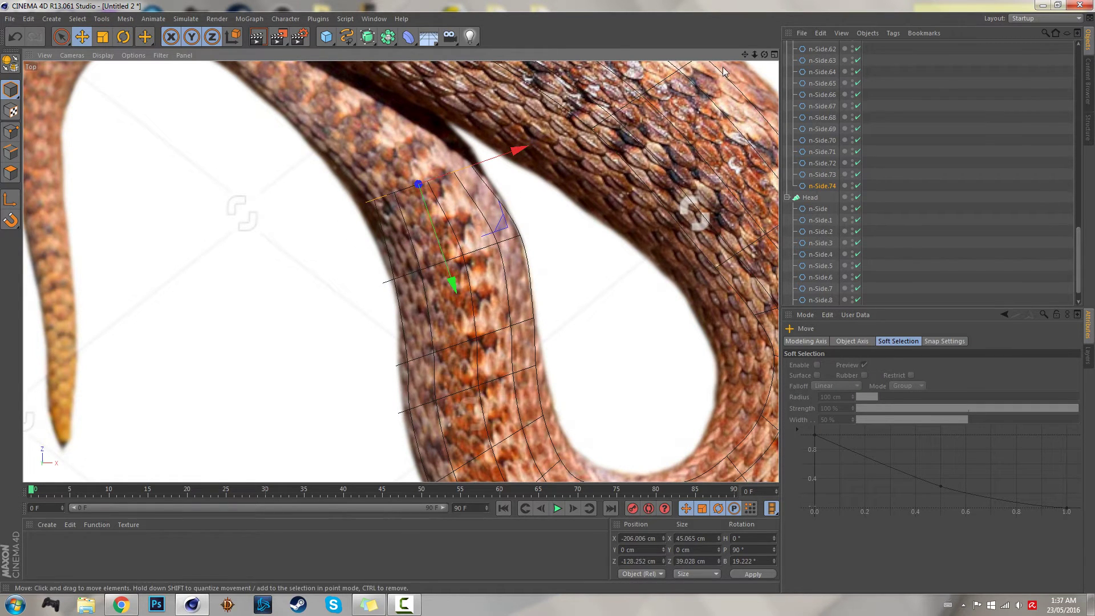
Duplicate the n-Side.74 ring further toward the tail and center the copy near X -223 cm, Z -108 cm.
left_click_drag(745, 55, 880, 119)
left_click_drag(539, 320, 521, 264, "ctrl")
left_click_drag(546, 149, 535, 158)
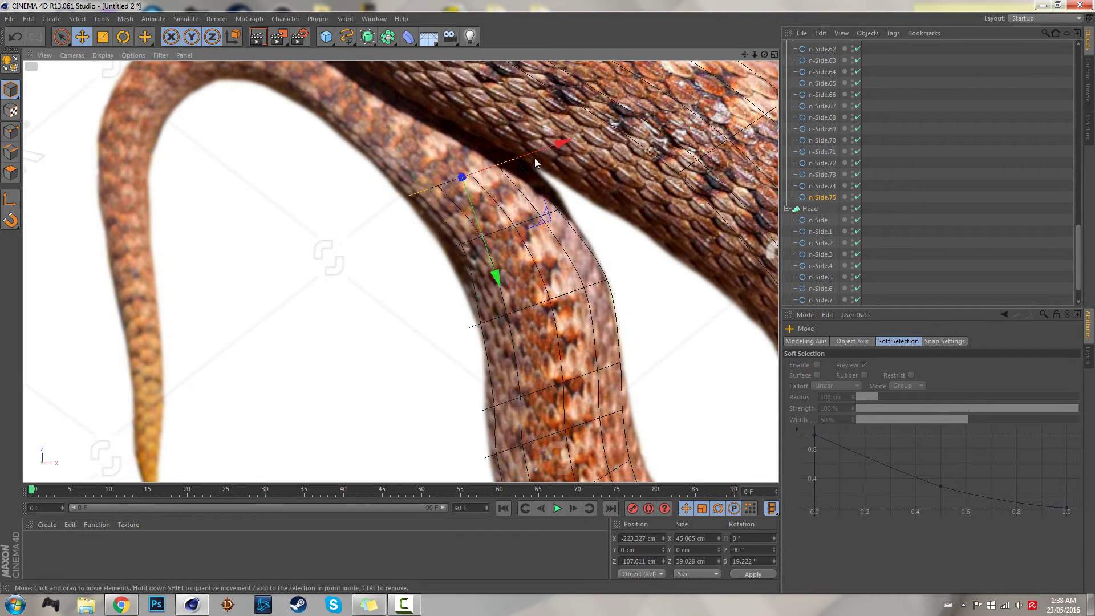
Add another ring copy along the narrowing body near X -246 cm, Z -94 cm and scale it to about 34 × 29 cm.
left_click_drag(494, 277, 477, 223, "ctrl")
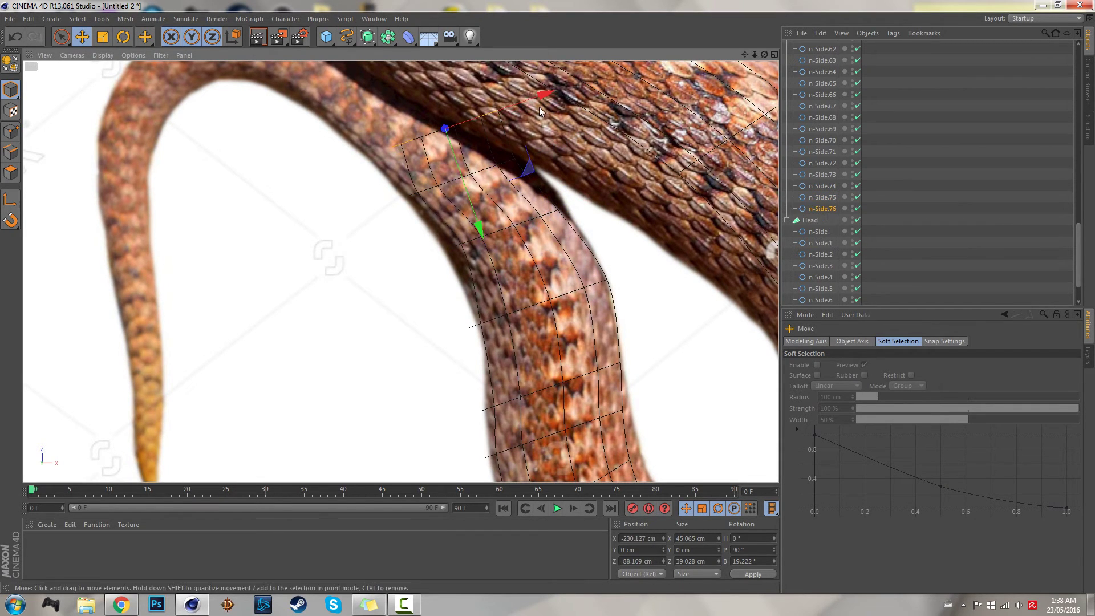
left_click_drag(539, 107, 497, 114)
key("t")
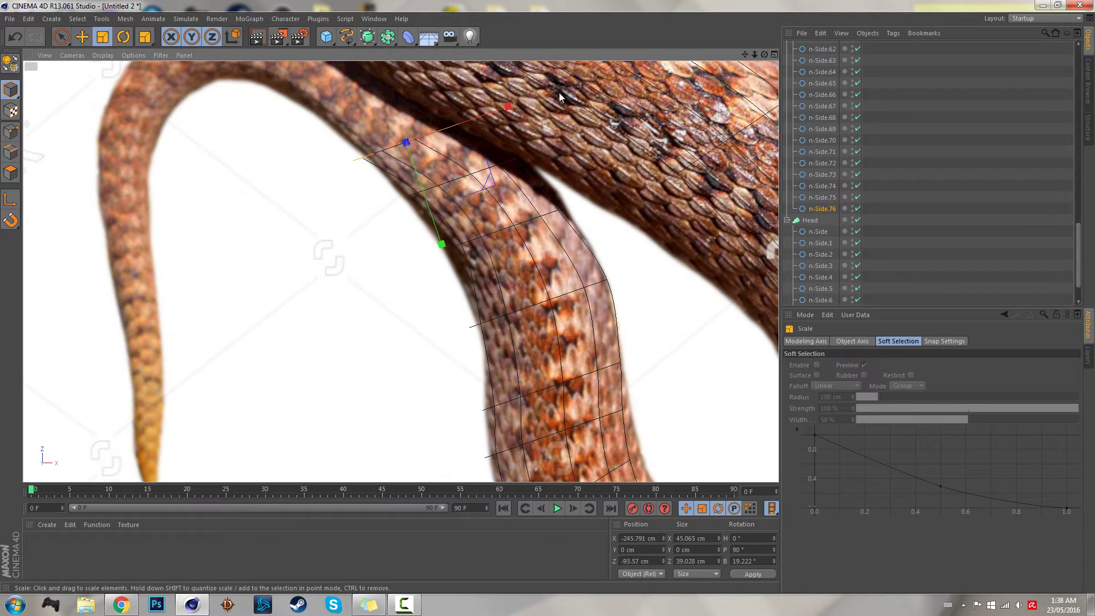
left_click_drag(561, 90, 475, 150)
key("e")
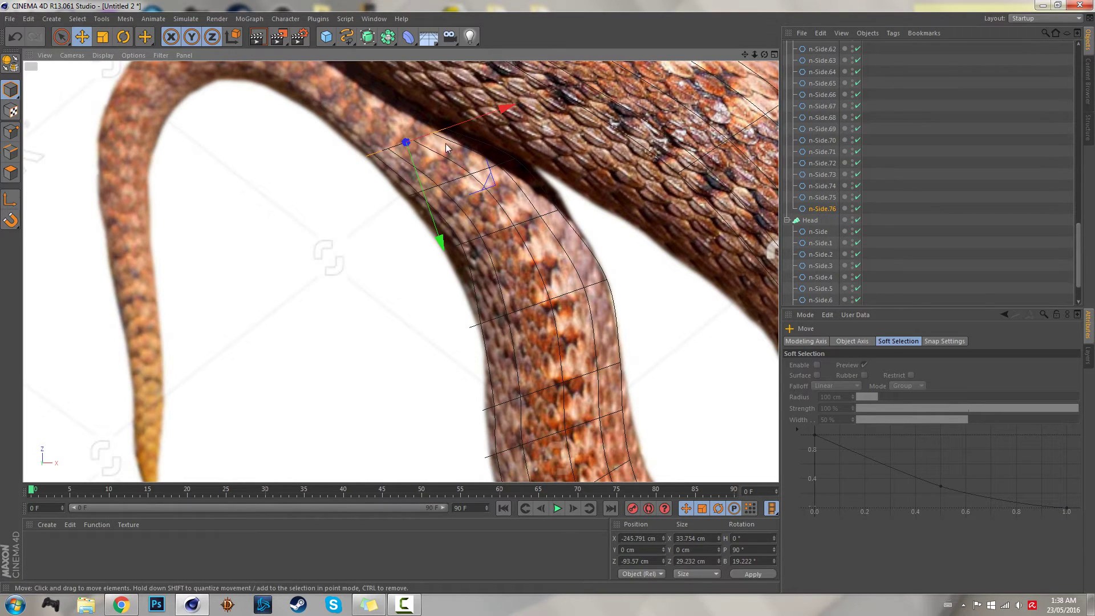
Duplicate the n-Side.76 ring toward the tail curve, centering it near X -269 cm, Z -77 cm at about 28 × 24 cm.
left_click_drag(743, 55, 804, 109)
left_click_drag(501, 292, 482, 237, "ctrl")
left_click_drag(525, 106, 488, 124)
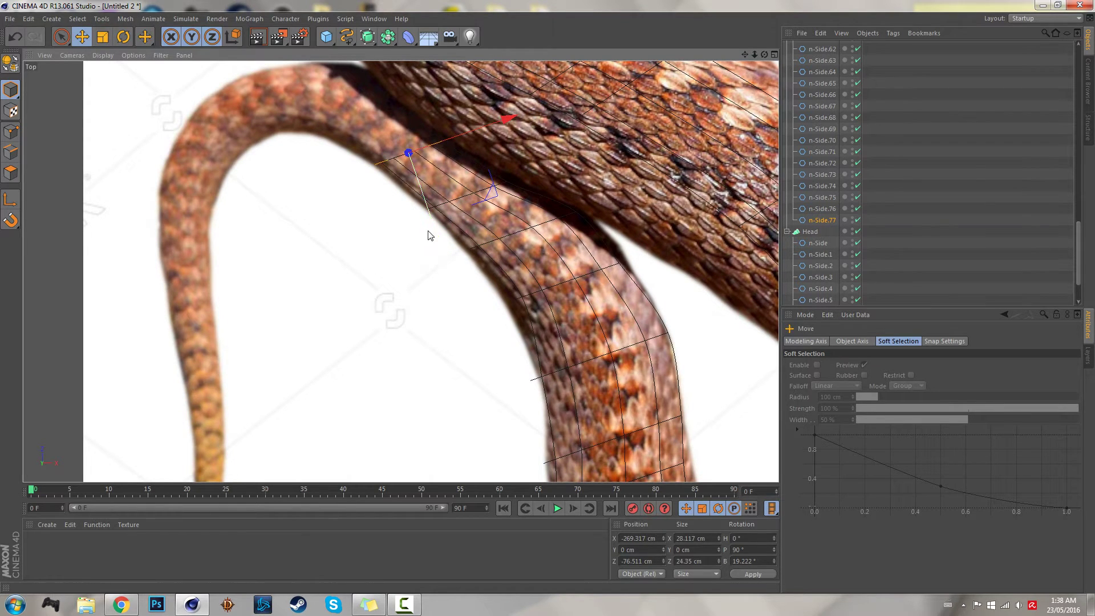
Add the n-Side.78 ring copy near X -296 cm, Z -57 cm and scale it to about 22 × 19 cm.
left_click_drag(434, 235, 415, 166)
left_click_drag(440, 74, 400, 88)
key("t")
left_click_drag(378, 204, 371, 186)
left_click_drag(745, 54, 776, 69)
key("e")
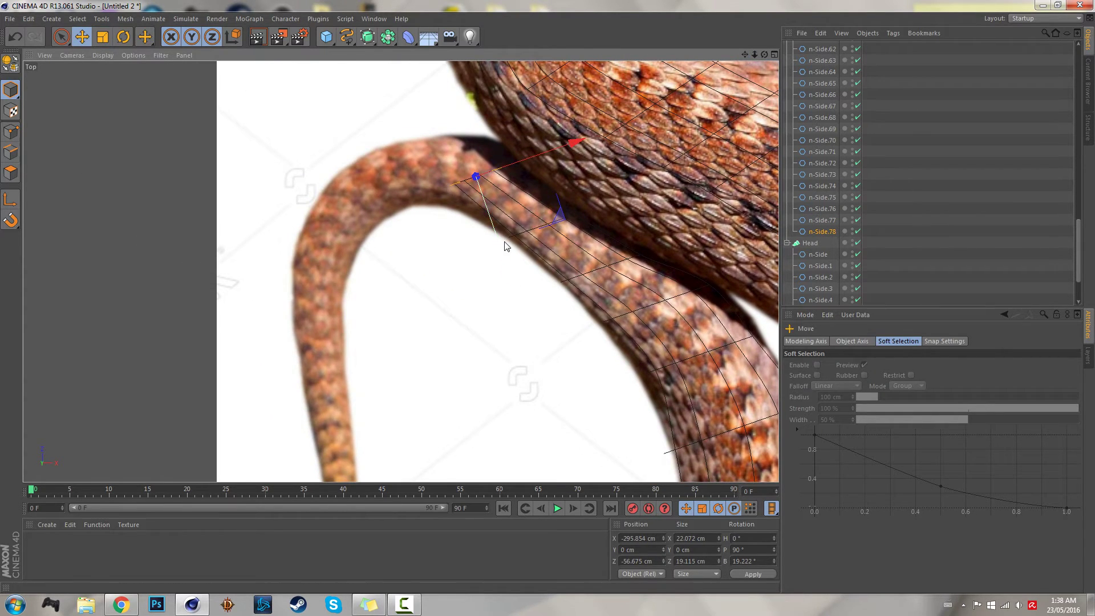
Duplicate the n-Side.78 ring to the crest of the tail curve, near X -312 cm, Z -44 cm.
mouse_move(496, 258)
left_mouse_down()
mouse_move(489, 237)
mouse_move(507, 260)
left_mouse_up()
left_click_drag(568, 127, 543, 135)
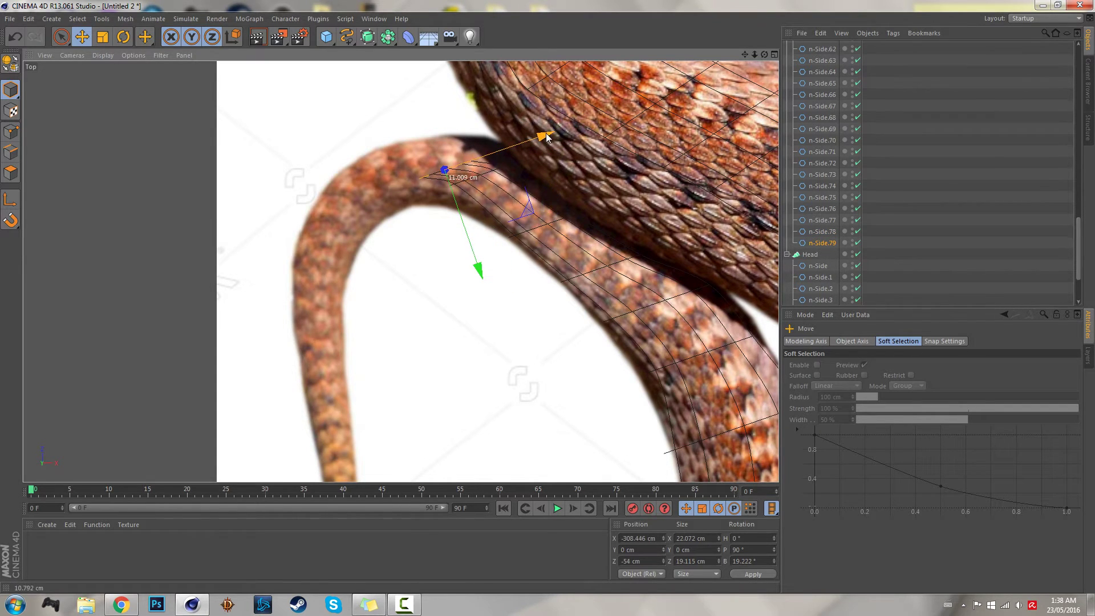
left_click_drag(481, 268, 469, 248)
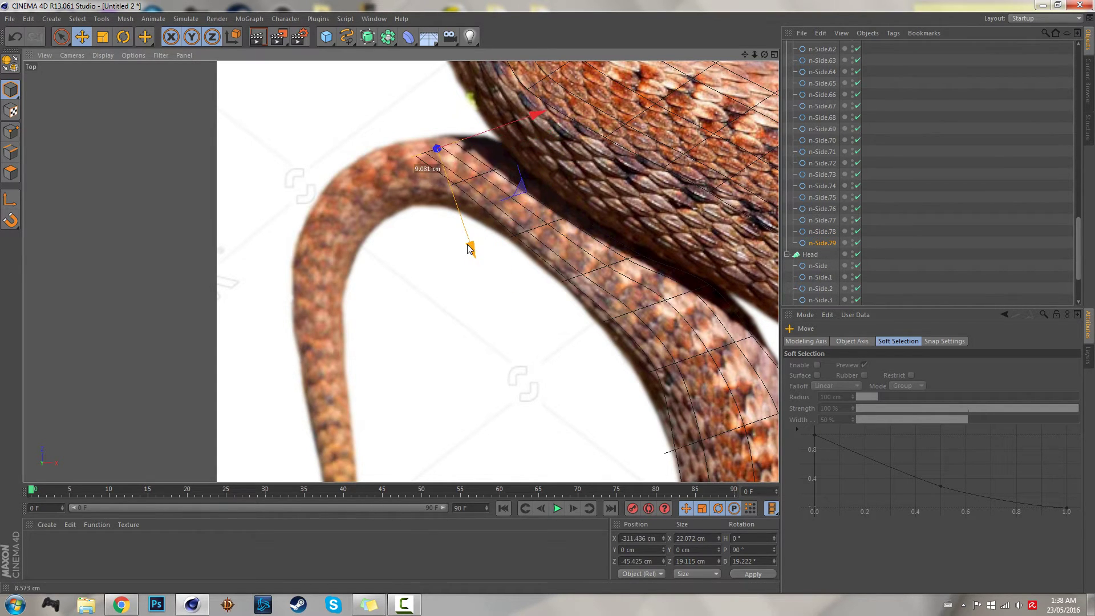
key("r")
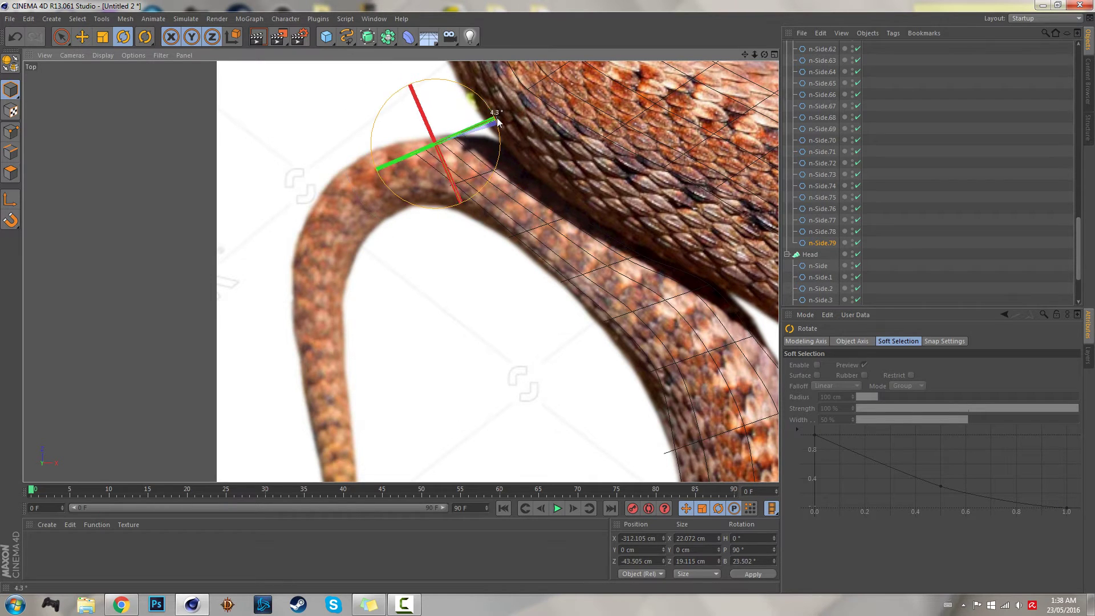
left_click_drag(498, 129, 462, 73)
key("e")
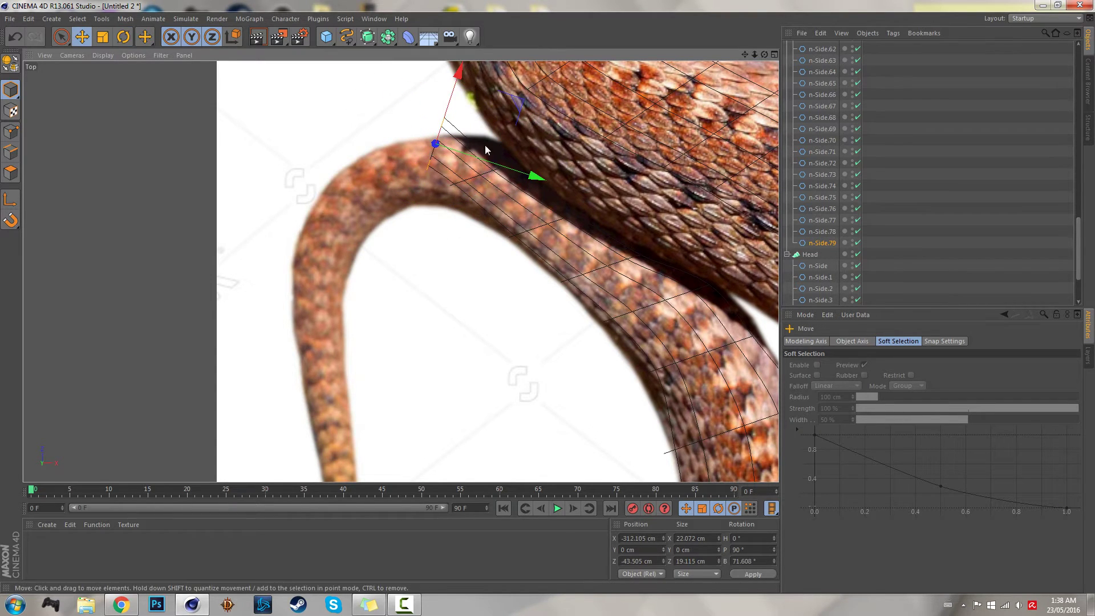
left_click_drag(506, 174, 455, 157)
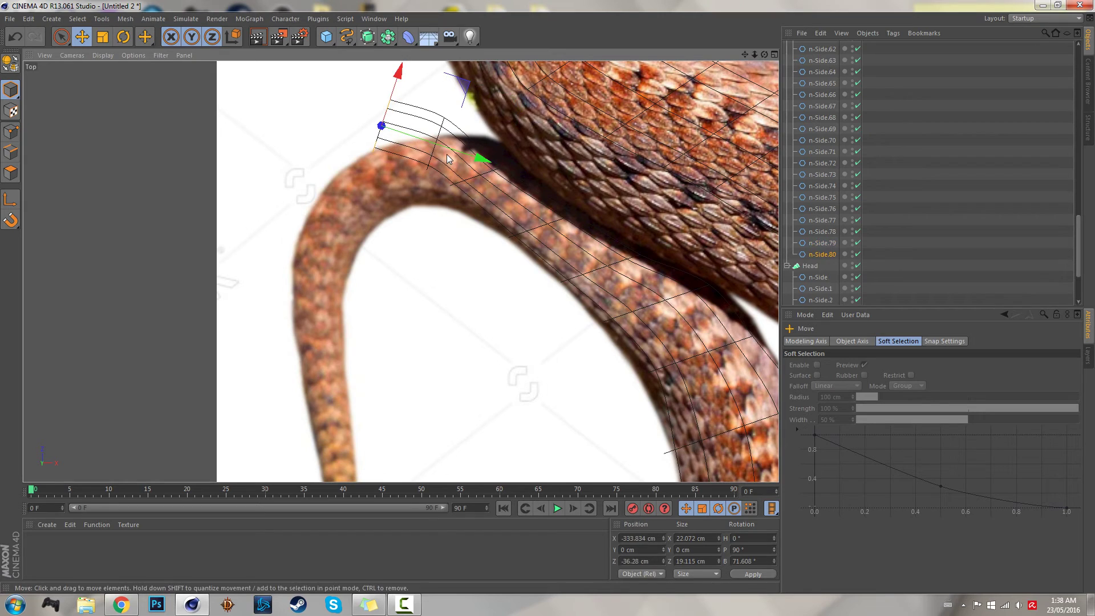
key("ctrl+z")
key("ctrl+z")
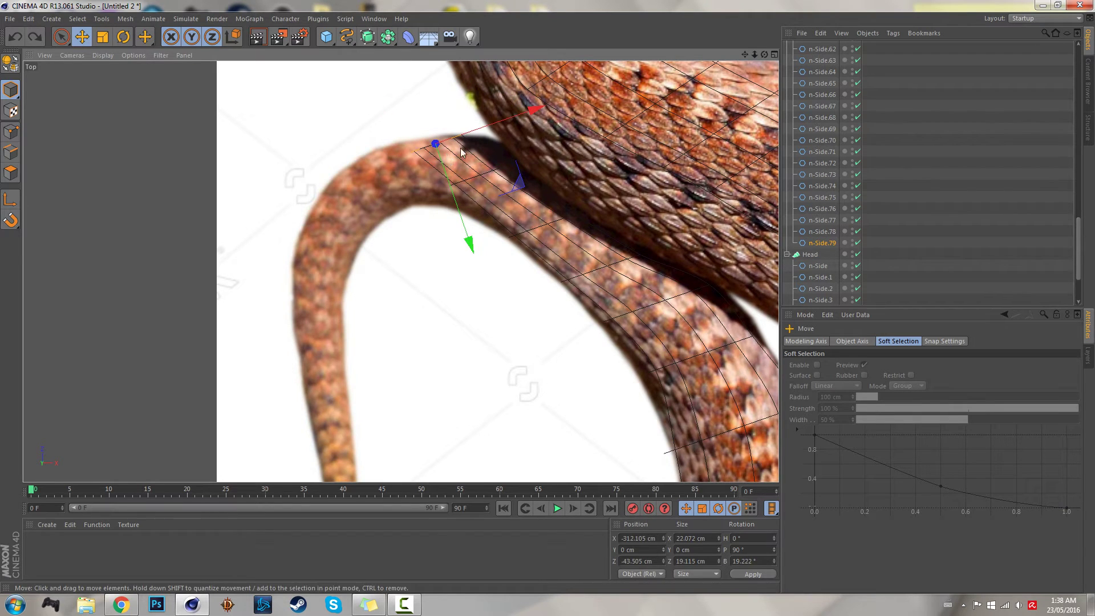
Shift the n-Side.79 ring back inward near X -311 cm, Z -48 cm and turn it to about 95.7° bank.
left_click_drag(462, 210, 467, 234)
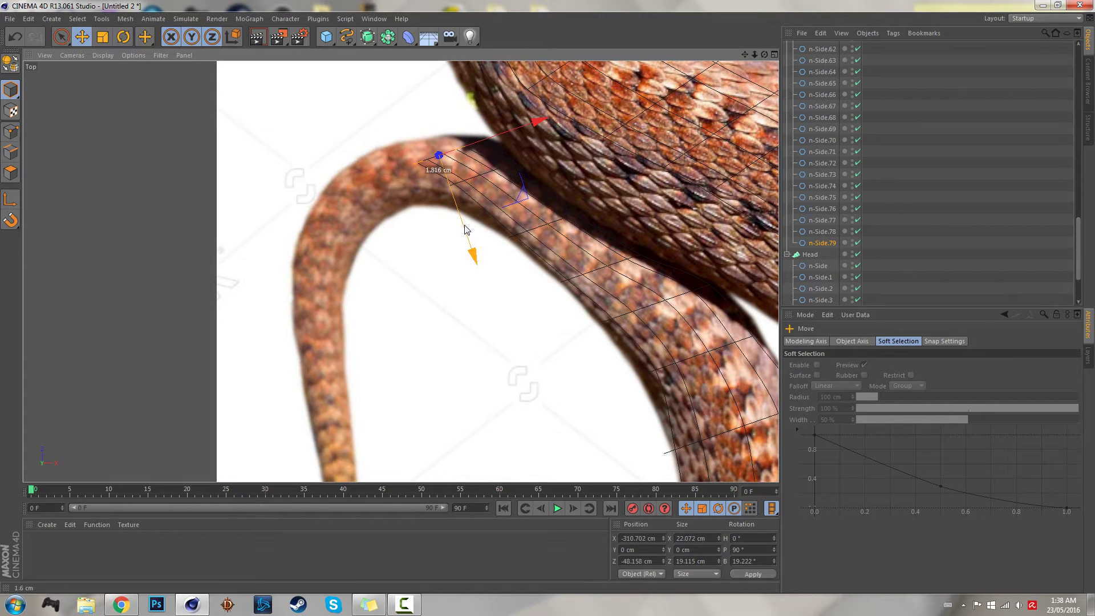
key("r")
left_click_drag(498, 147, 456, 166)
Add two ring copies around the tail curve, turning them to about 136.4° and 158.2° bank.
key("e")
key("r")
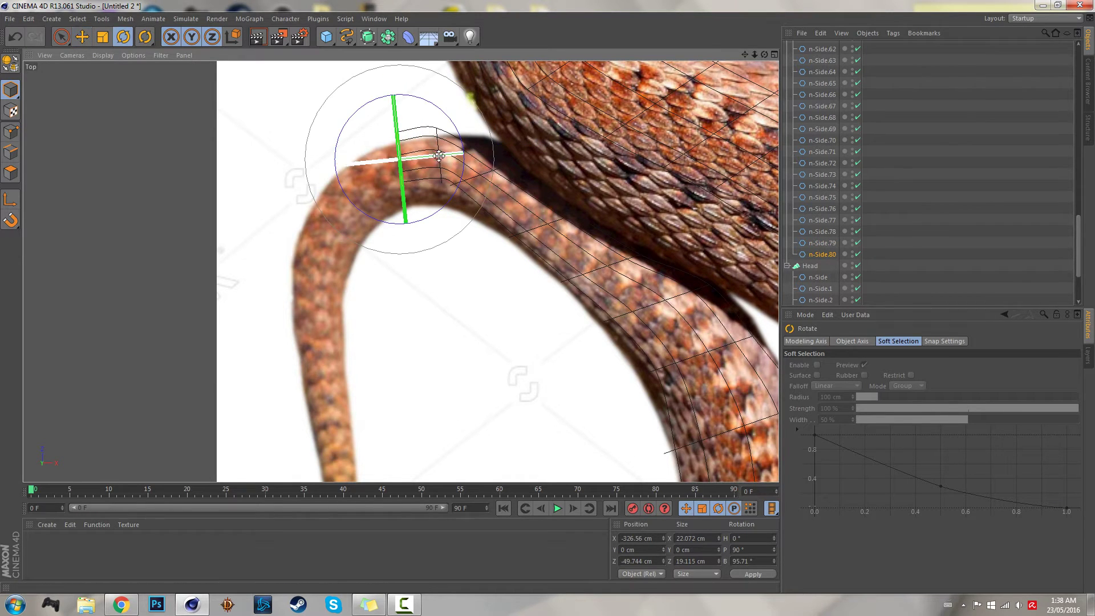
left_click_drag(429, 106, 440, 159)
key("e")
key("r")
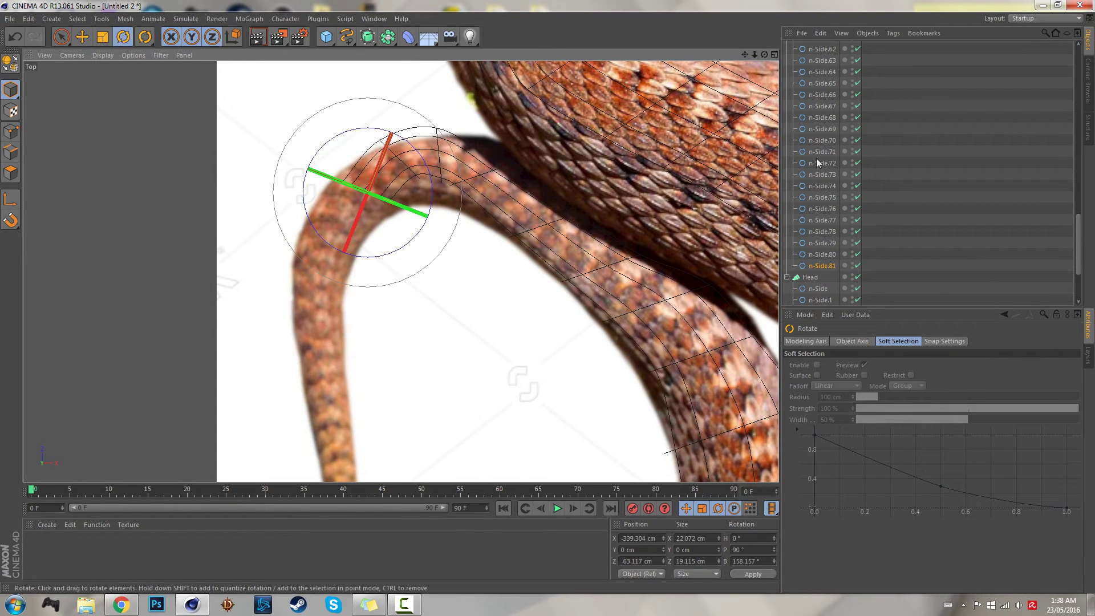
Nudge the n-Side.79 and n-Side.80 rings to fit the tail curve, centering n-Side.80 near X -326 cm, Z -55 cm.
left_click(822, 255)
key("e")
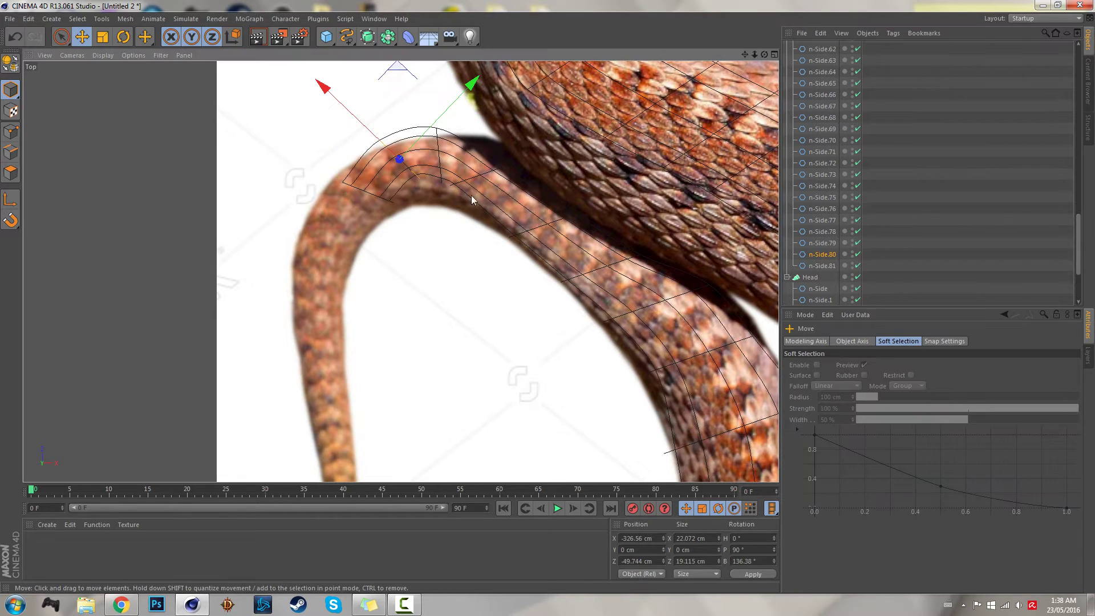
left_click_drag(398, 153, 388, 153)
left_click(828, 244)
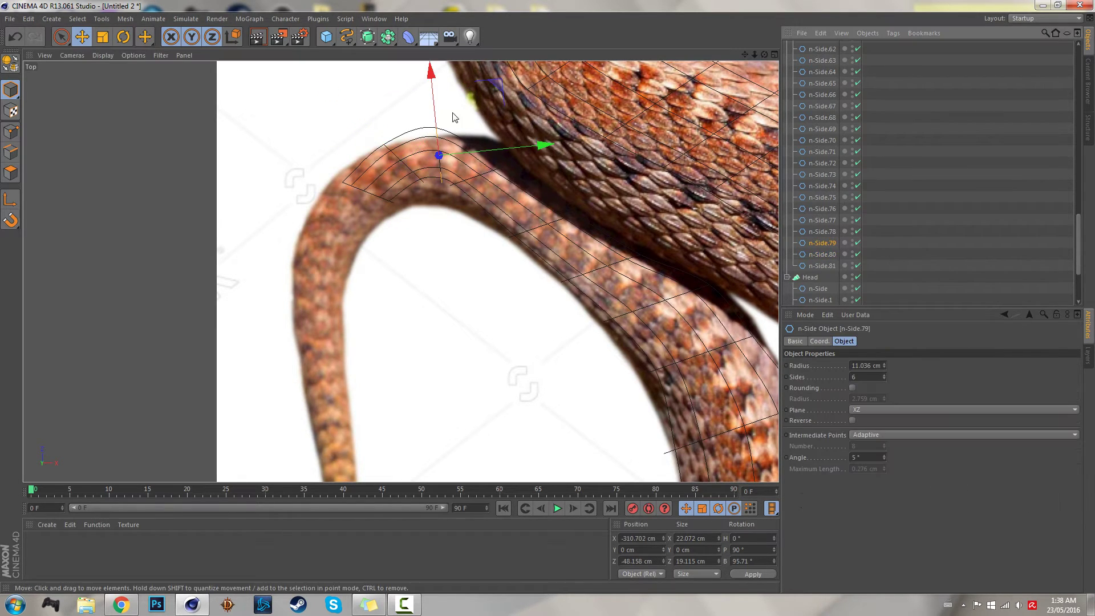
left_click_drag(435, 122, 439, 117)
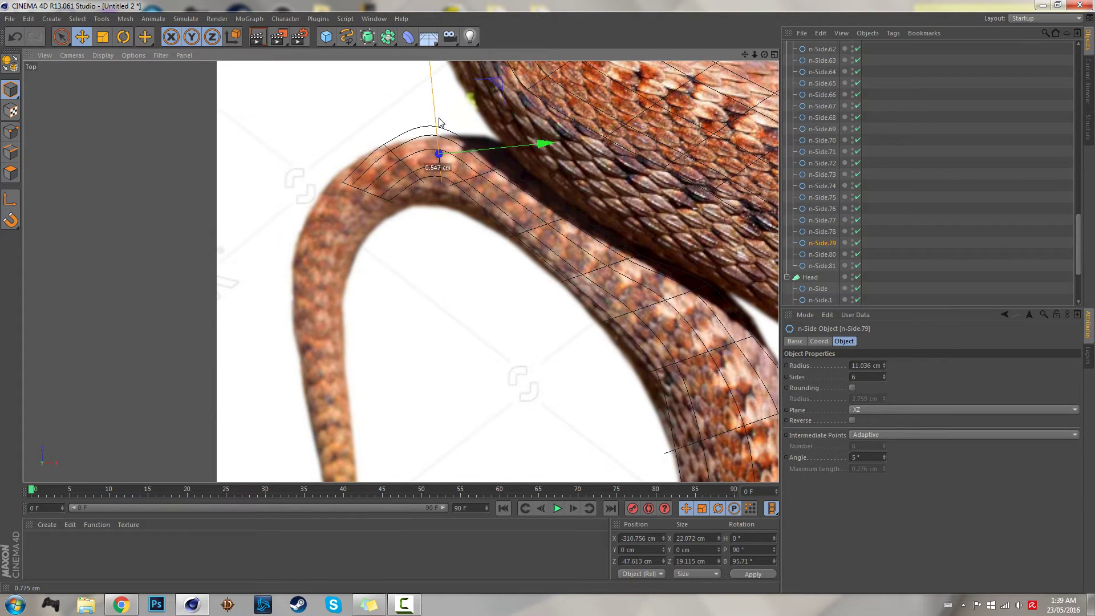
left_click(824, 232)
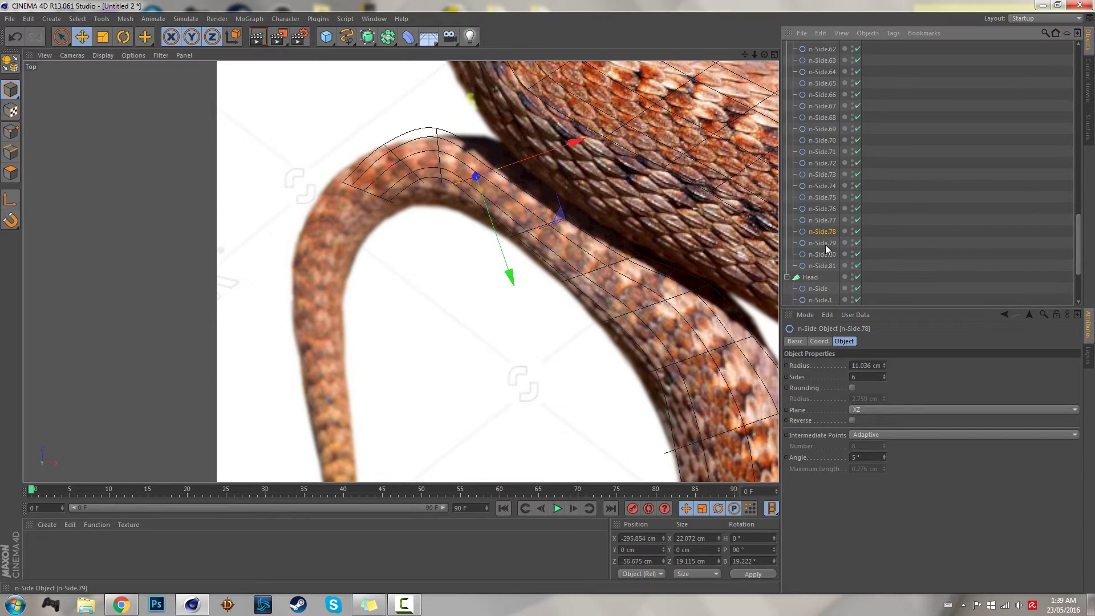
left_click(824, 232)
left_click(823, 244)
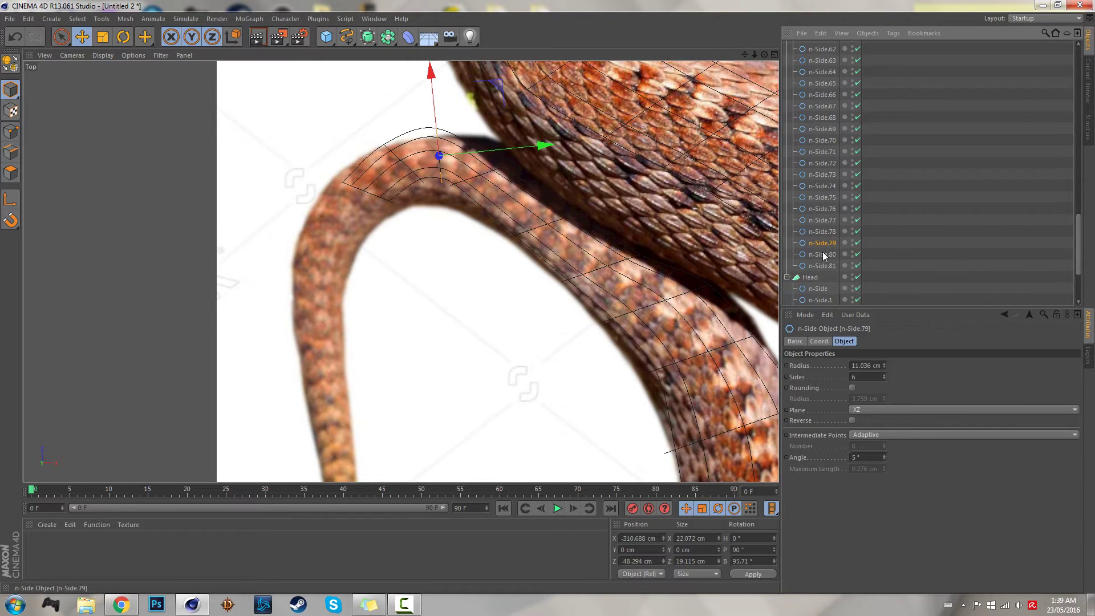
left_click(822, 255)
mouse_move(415, 153)
left_mouse_down()
mouse_move(399, 166)
mouse_move(432, 142)
left_mouse_up()
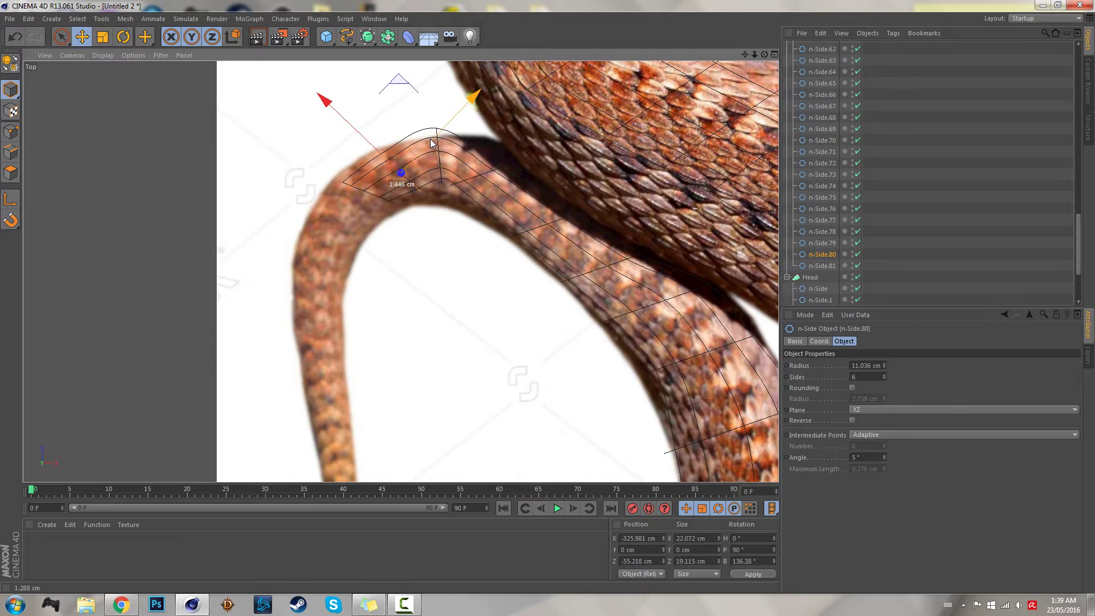
Duplicate the n-Side.81 ring further around the curve, scale the copy down and turn it to about 164.6° bank.
left_click(817, 267)
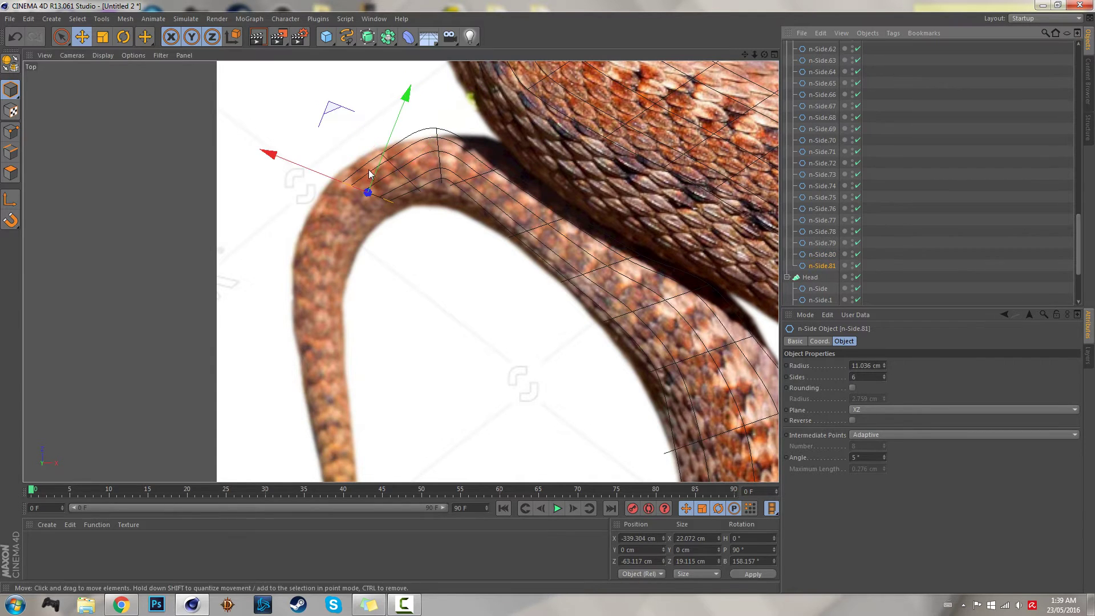
left_click_drag(358, 189, 333, 208)
key("t")
left_click_drag(482, 208, 433, 223)
key("r")
left_click_drag(394, 178, 355, 189)
Add two more copies down the curve, reduced to about 15.6 × 13.5 cm, the second near X -356 cm, Z -96 cm.
key("e")
left_click_drag(308, 237, 311, 237, "ctrl")
key("t")
left_click_drag(513, 207, 467, 206)
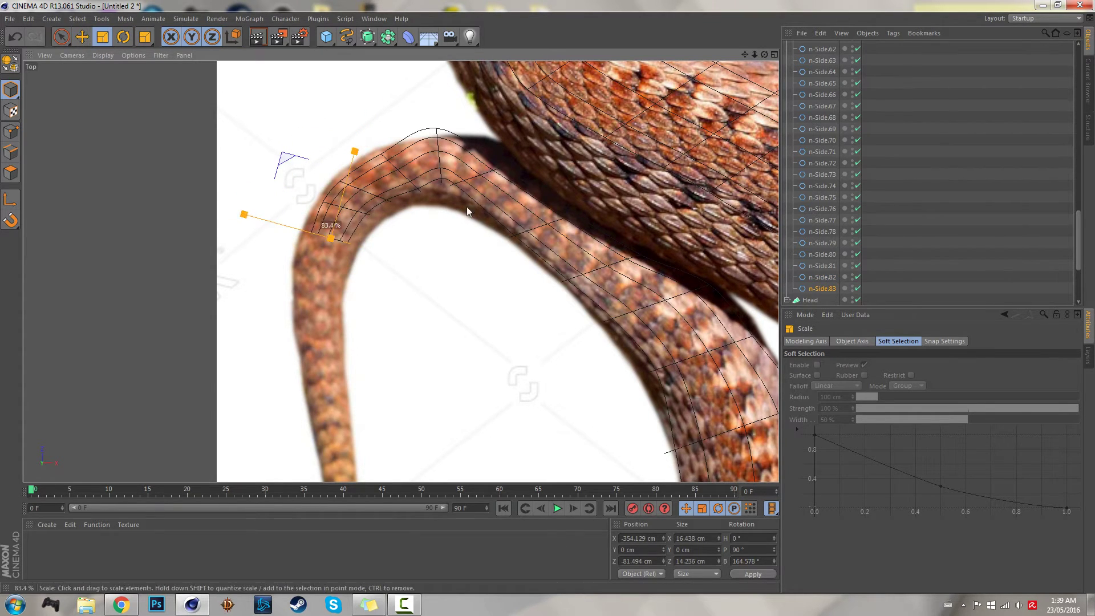
key("e")
left_click_drag(337, 209, 301, 268, "ctrl")
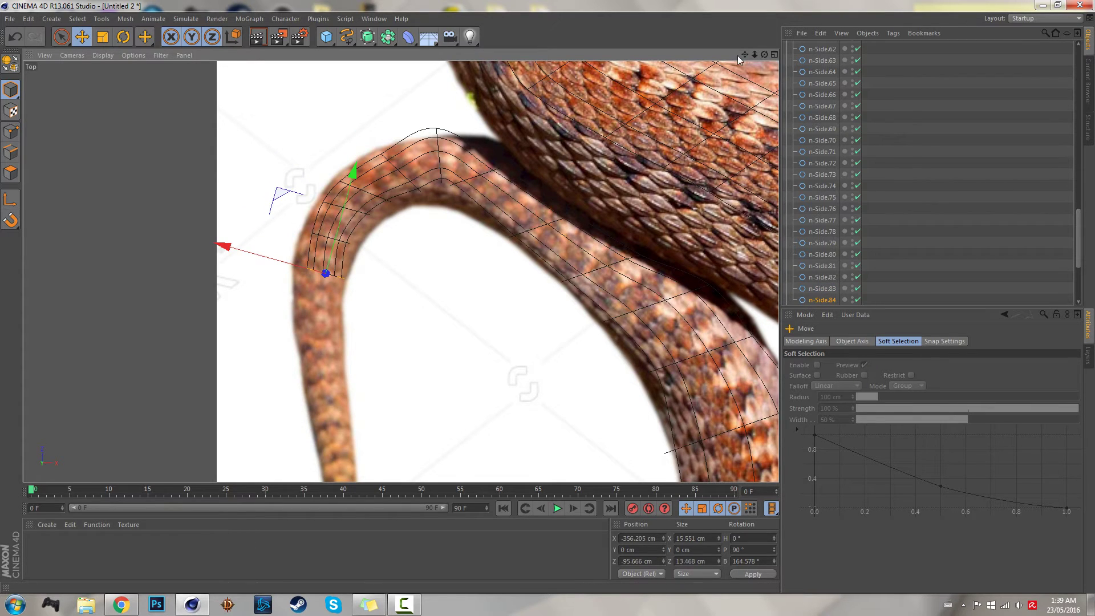
Duplicate the n-Side.84 ring down the tail near X -357 cm, Z -125 cm and scale it to about 11.6 × 10.1 cm.
left_click_drag(740, 55, 773, 1)
left_click_drag(368, 176, 333, 280)
key("t")
left_click_drag(459, 260, 438, 271)
key("e")
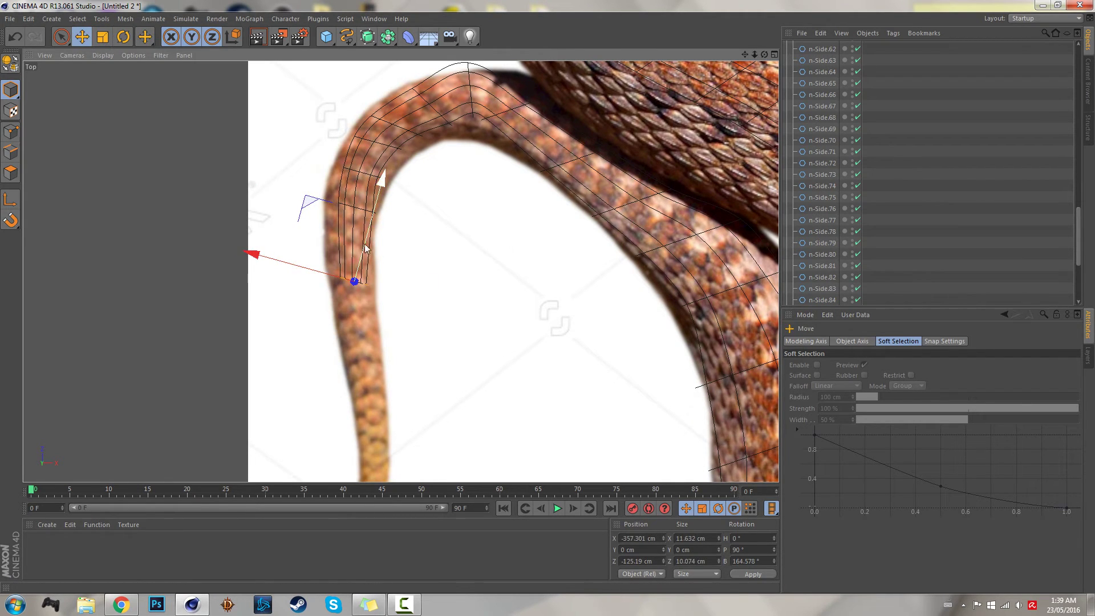
Add another ring copy down the tail near X -355 cm, Z -166 cm and scale it to about 5.4 × 4.7 cm.
left_click_drag(365, 248, 343, 335)
middle_click_drag(386, 298, 417, 201, "alt")
left_click_drag(327, 278, 358, 286)
key("t")
left_click_drag(431, 274, 450, 278)
left_click_drag(392, 330, 389, 328)
key("e")
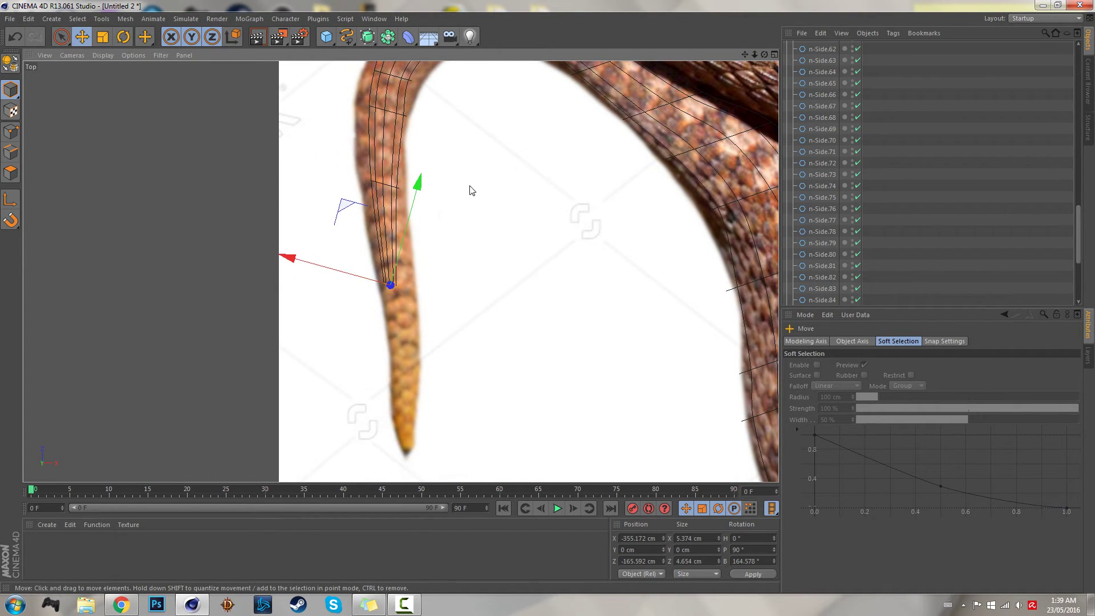
Duplicate the last ring toward the tail tip near X -351 cm, Z -204 cm, shrink it to a point and deselect it.
middle_click_drag(470, 189, 491, 146, "alt")
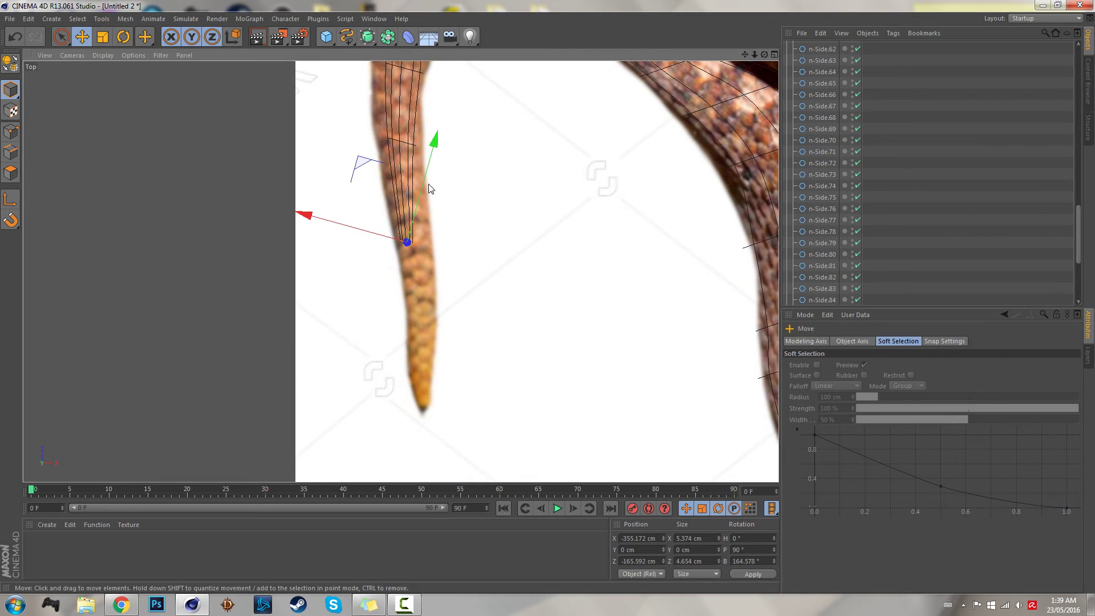
left_click_drag(379, 237, 389, 329)
key("t")
left_click_drag(540, 289, 292, 470)
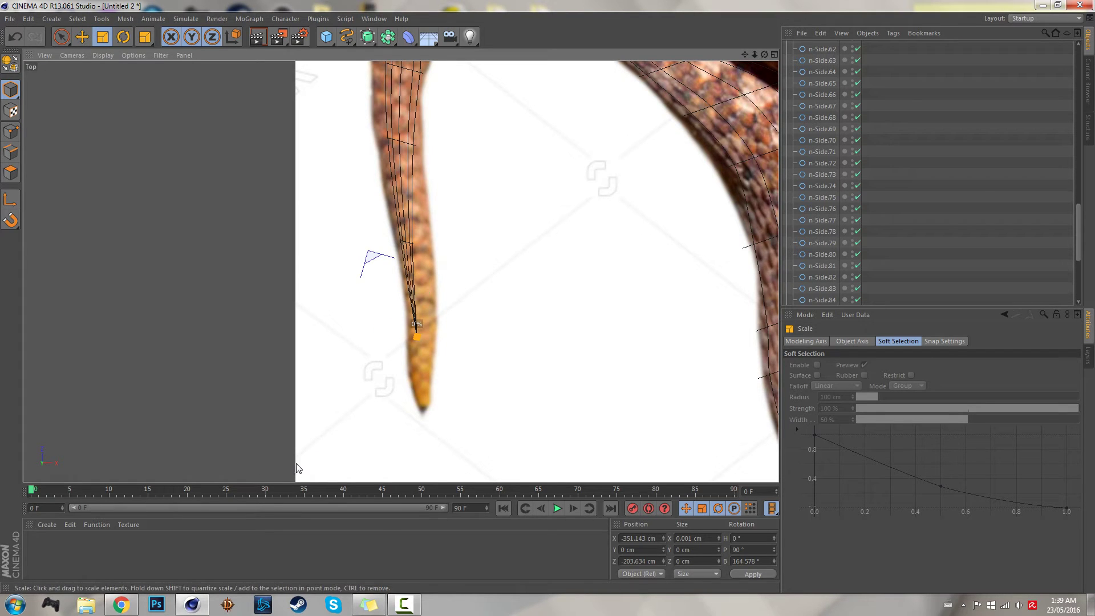
left_click(1007, 177)
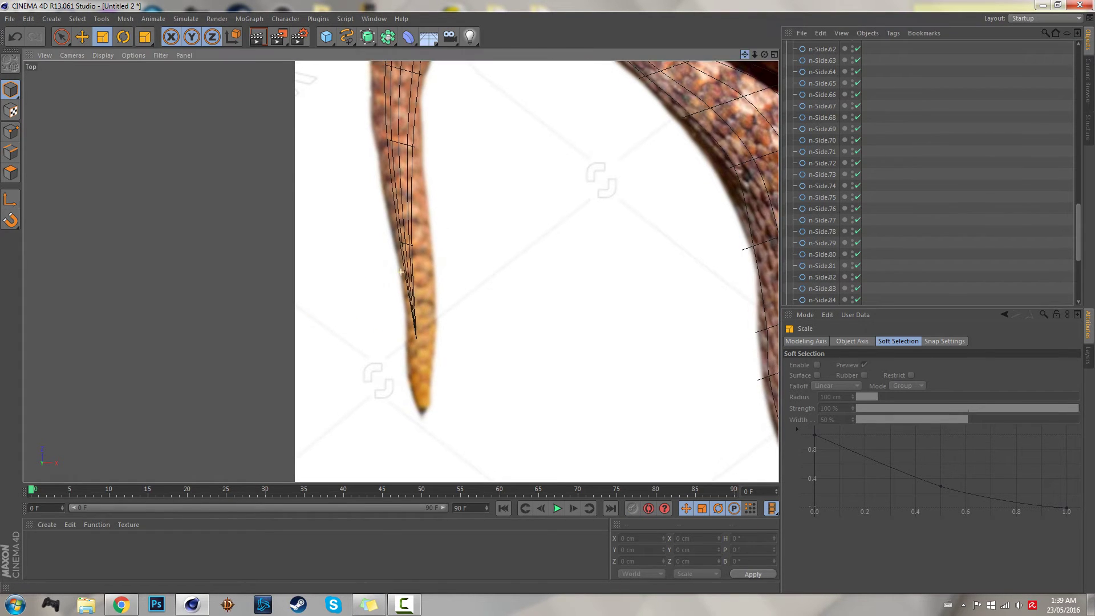
Move ring n-Side.80 along the outer side of the tail bend to about X -332 cm, Z -56 cm.
scroll(678, 201, "down", 3)
scroll(679, 201, "down", 2)
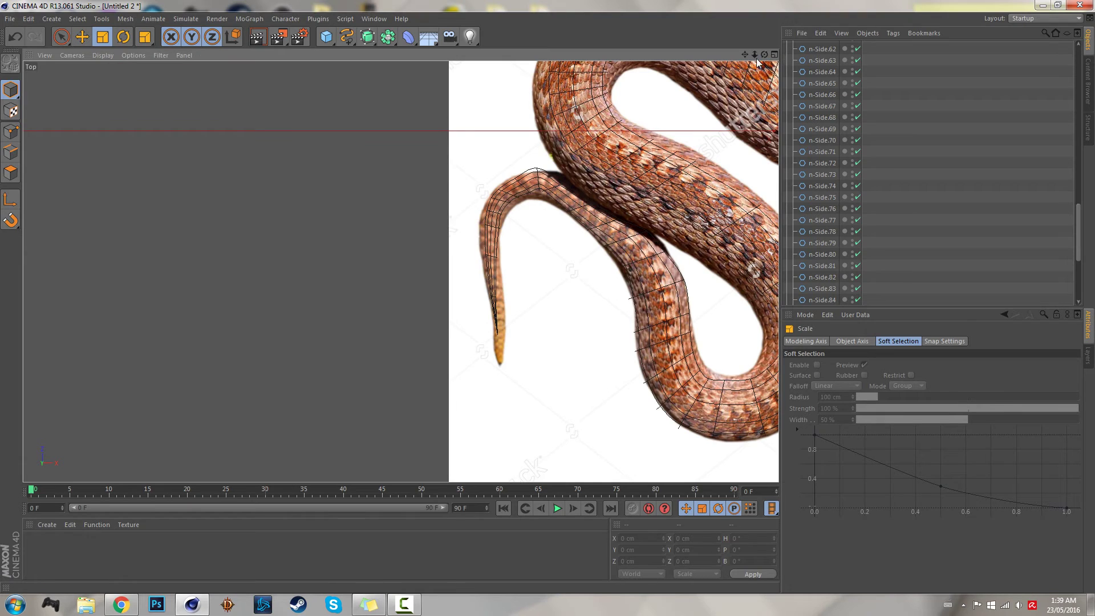
scroll(536, 177, "up", 5)
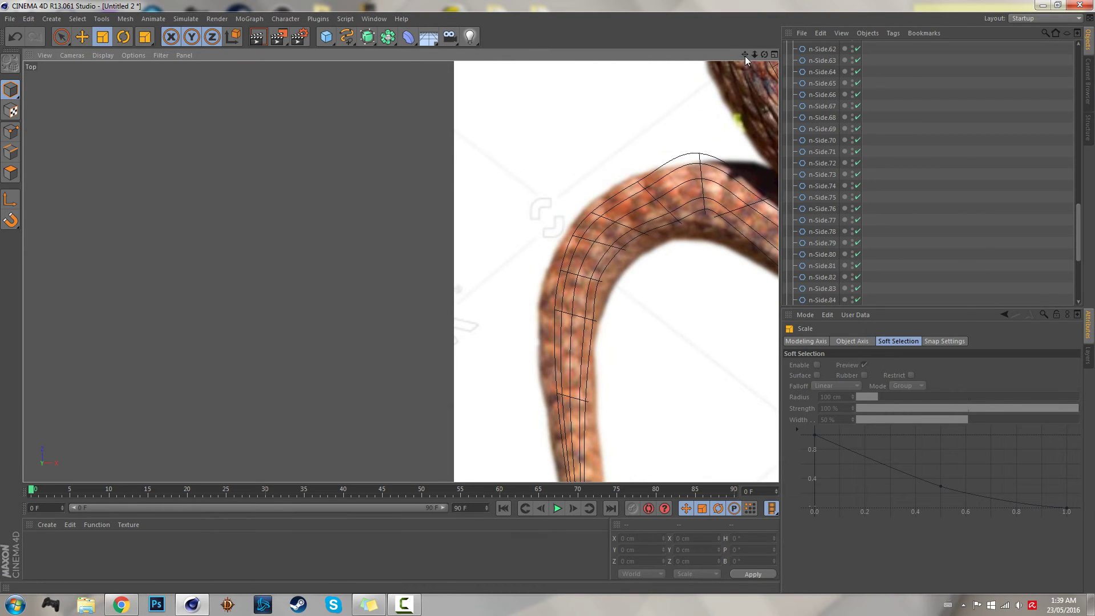
left_click_drag(745, 55, 683, 48)
scroll(1083, 214, "down", 5)
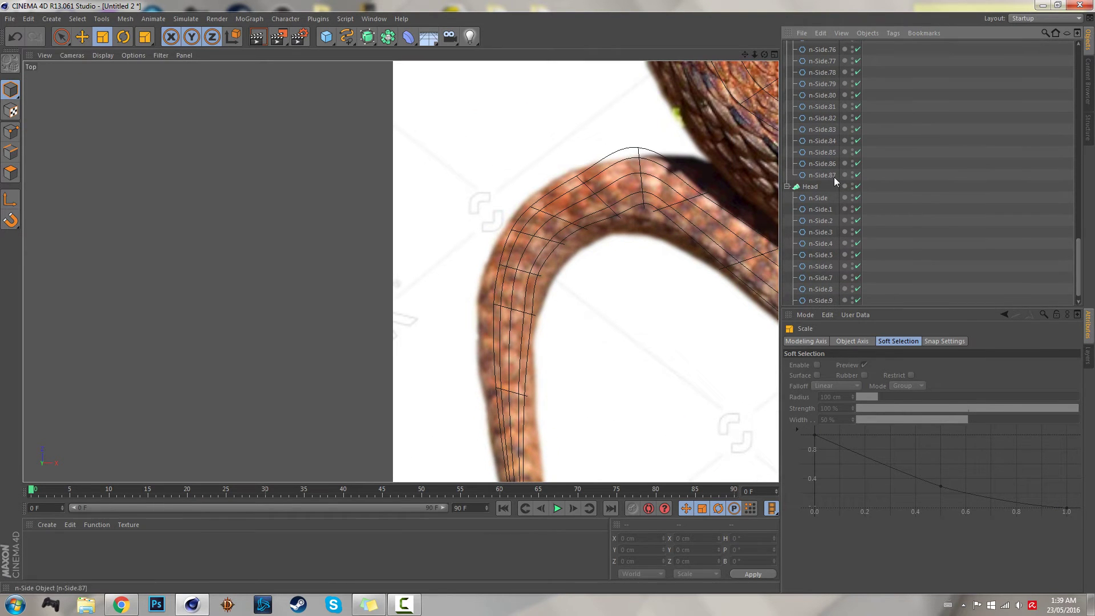
left_click(832, 175)
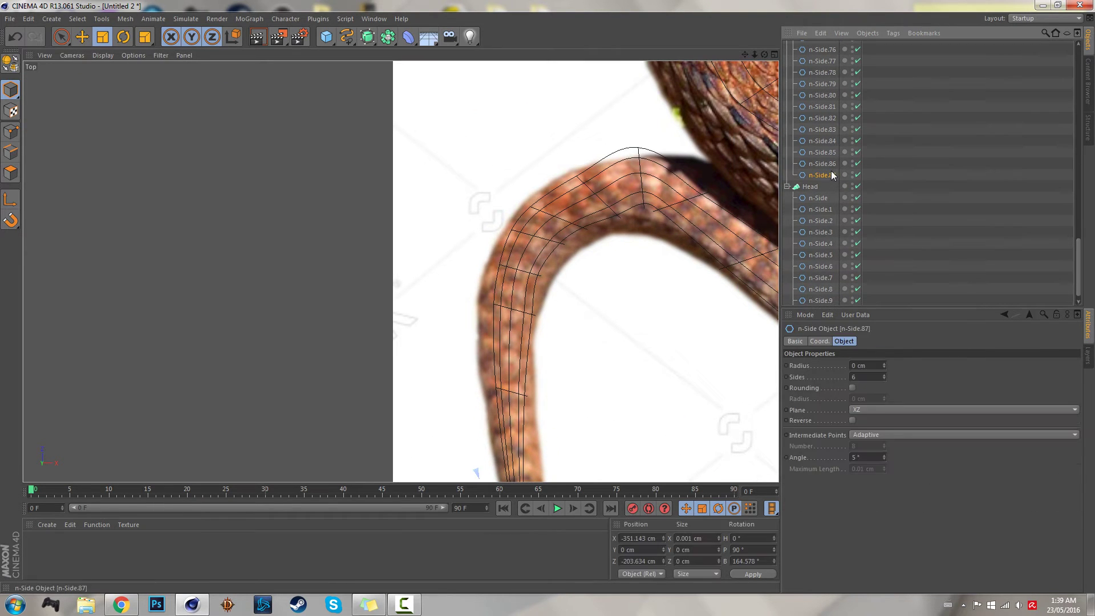
left_click(824, 95)
key("e")
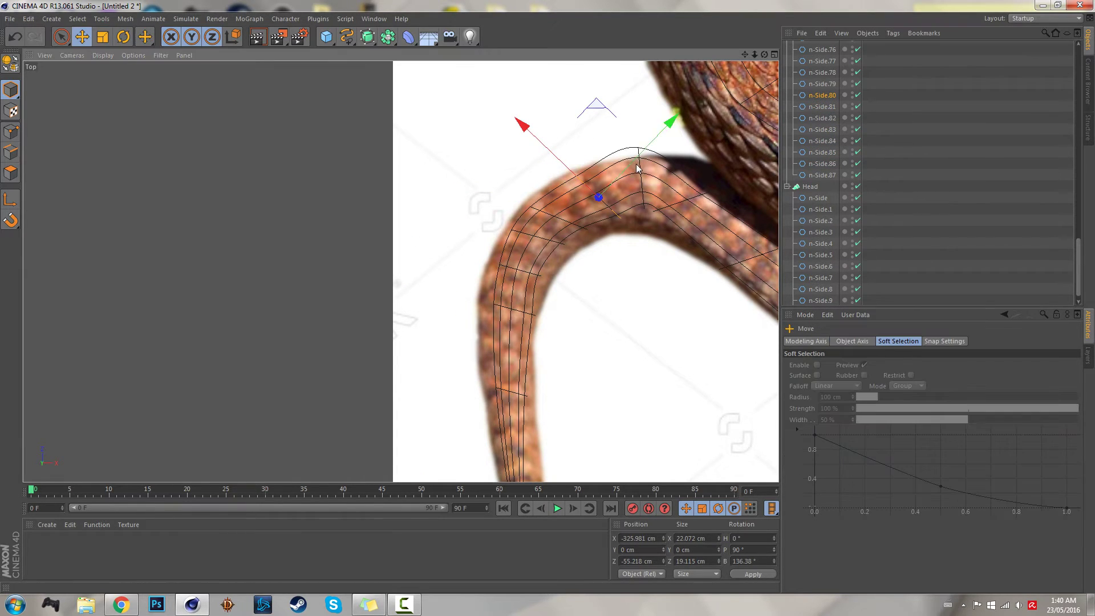
left_click_drag(520, 123, 528, 131)
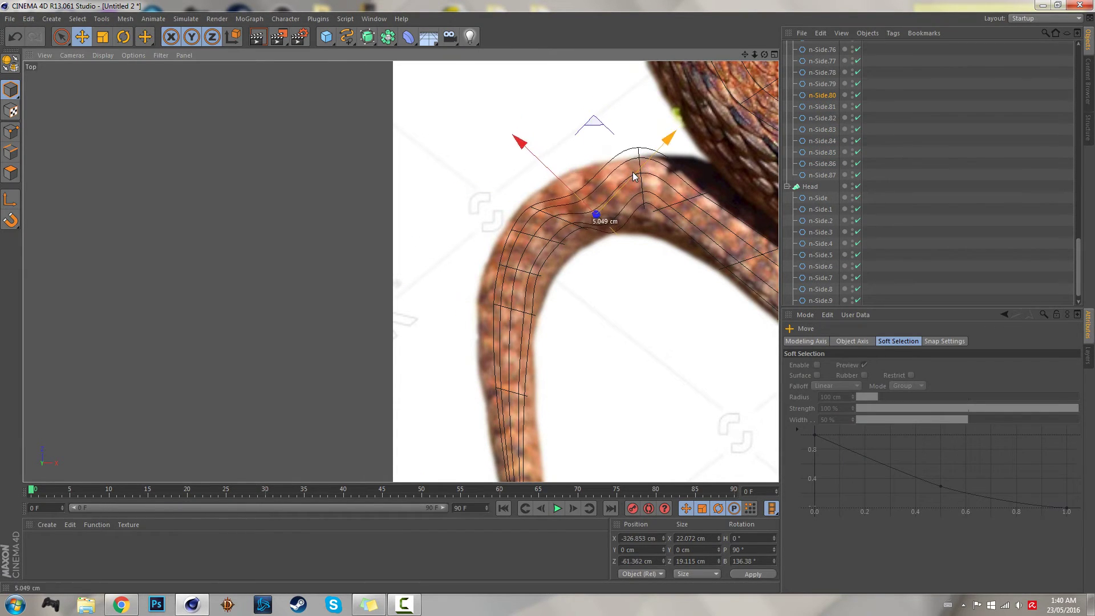
left_click_drag(590, 197, 561, 185)
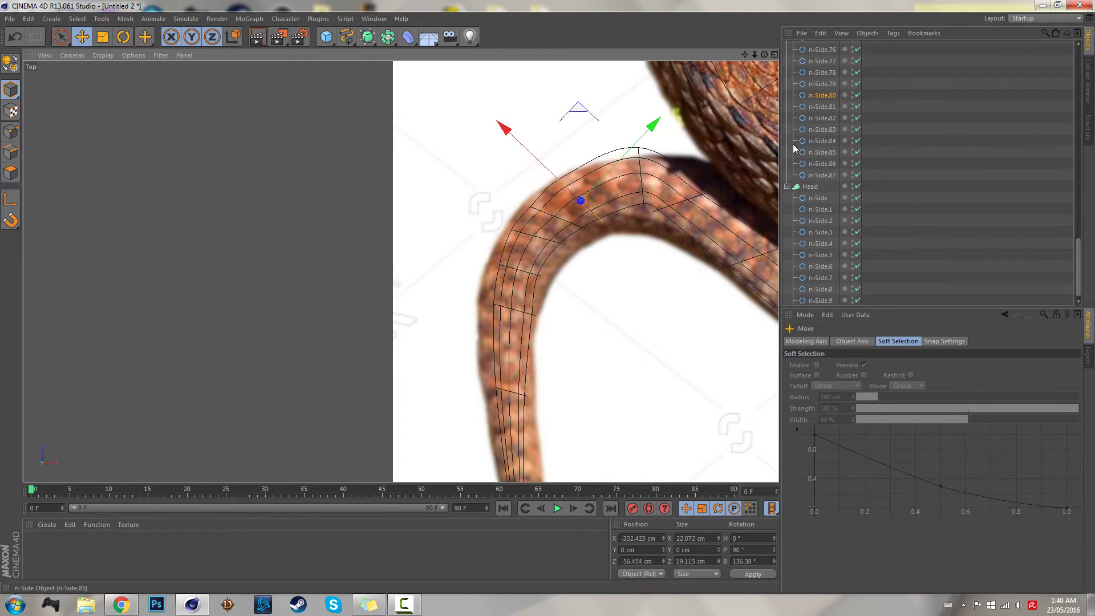
Move ring n-Side.79 inside the top of the tail bend to about X -318 cm, Z -53 cm.
left_click(823, 107)
left_click(823, 86)
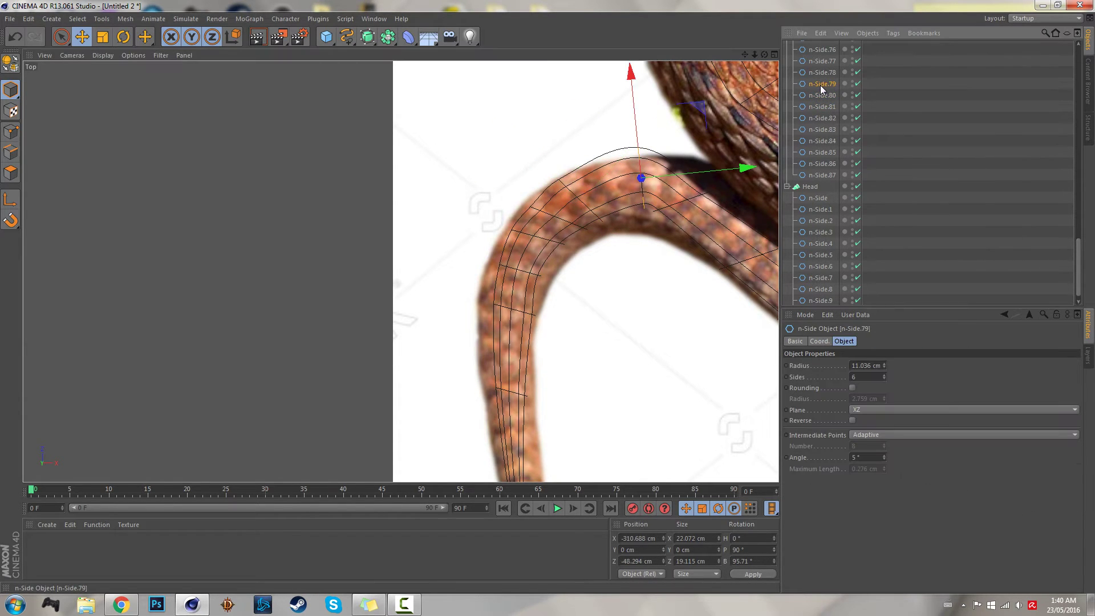
left_click_drag(633, 120, 634, 131)
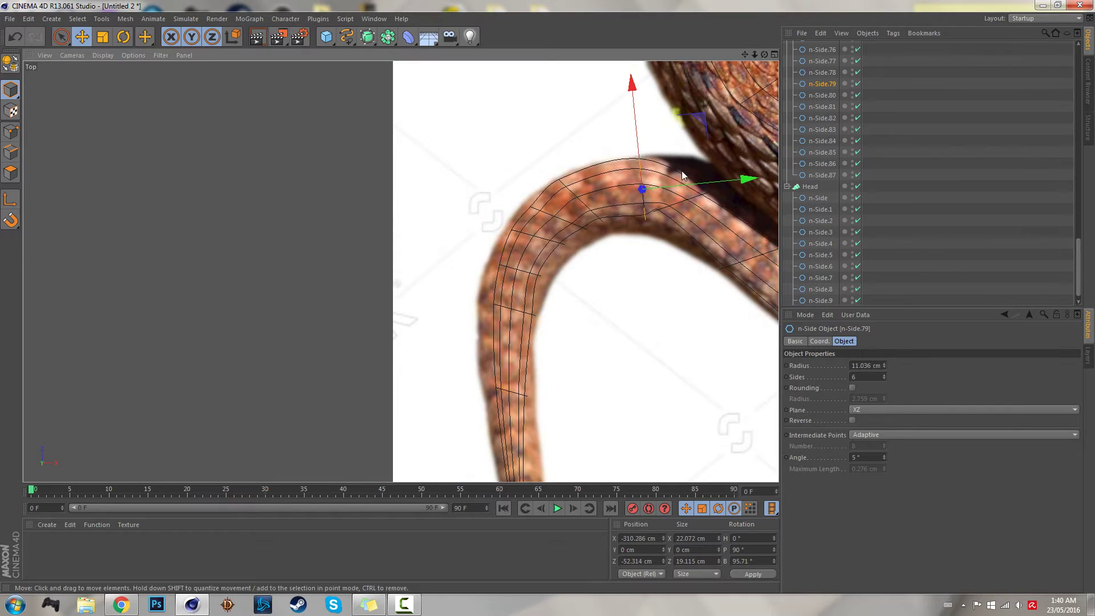
left_click_drag(700, 189, 681, 188)
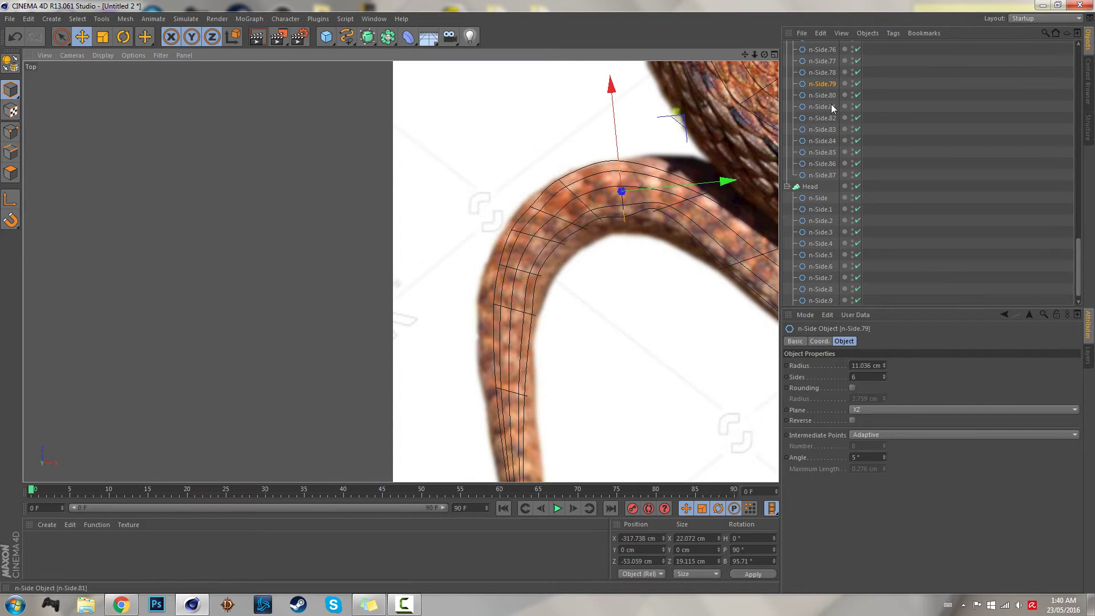
Rotate ring n-Side.78 to a B angle of about 60.6° so it crosses the tail perpendicularly.
left_click(830, 74)
key("r")
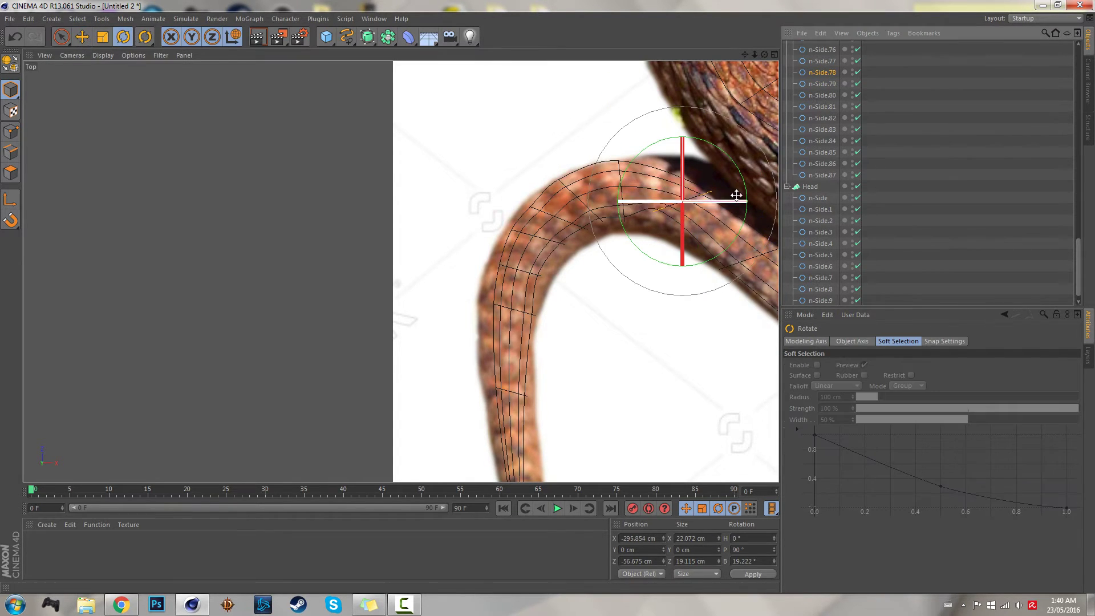
left_click_drag(746, 187, 724, 137)
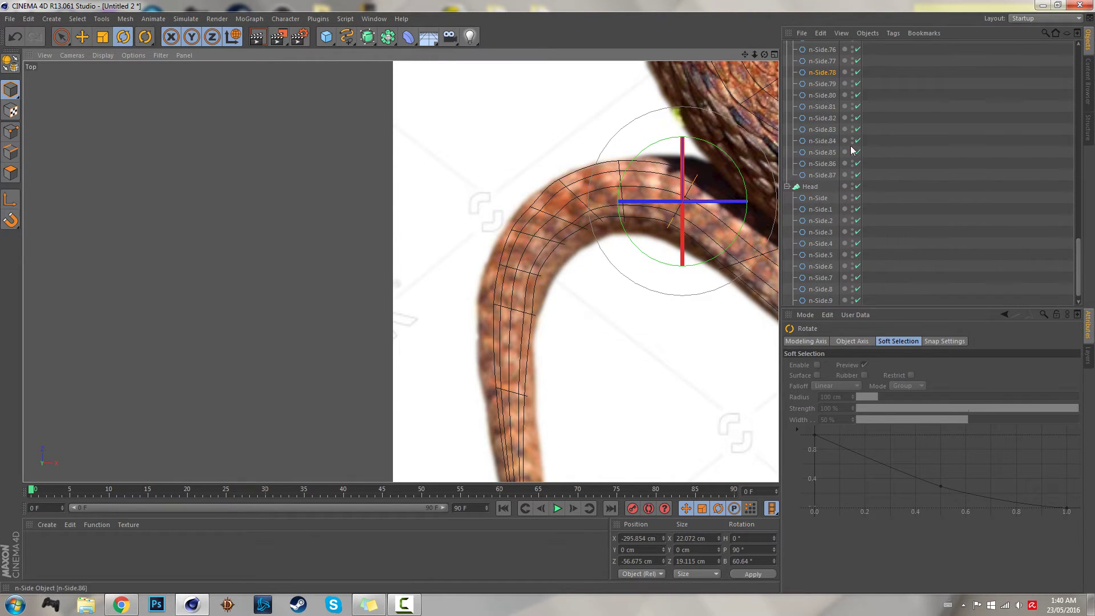
Rotate ring n-Side.79 to a B angle of about 99.3° and shift it to about X -315 cm, Z -53 cm.
left_click(829, 84)
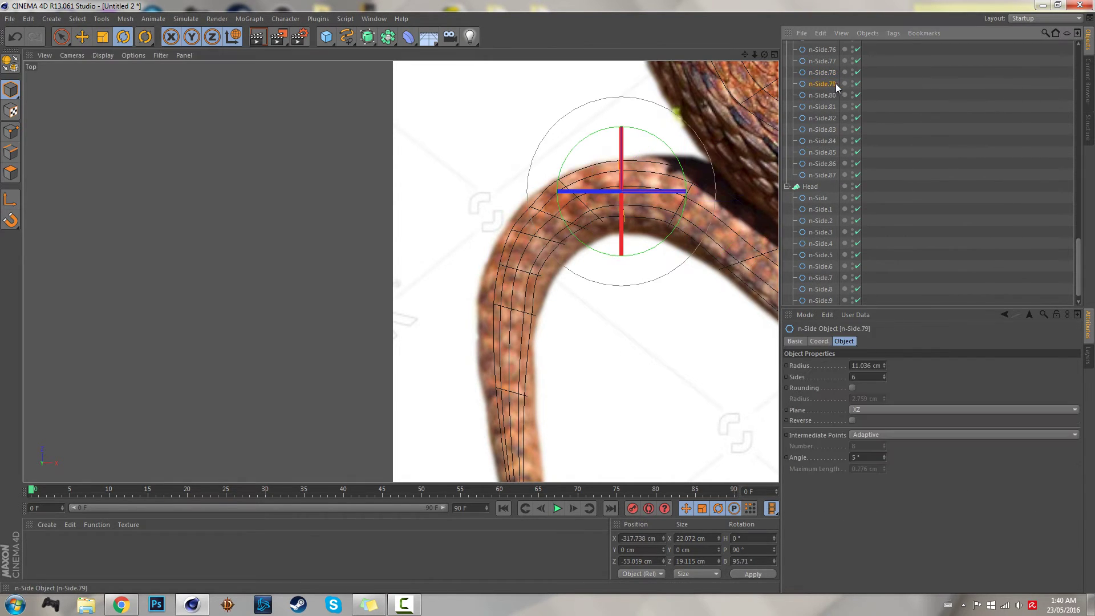
left_click_drag(674, 158, 679, 186)
key("e")
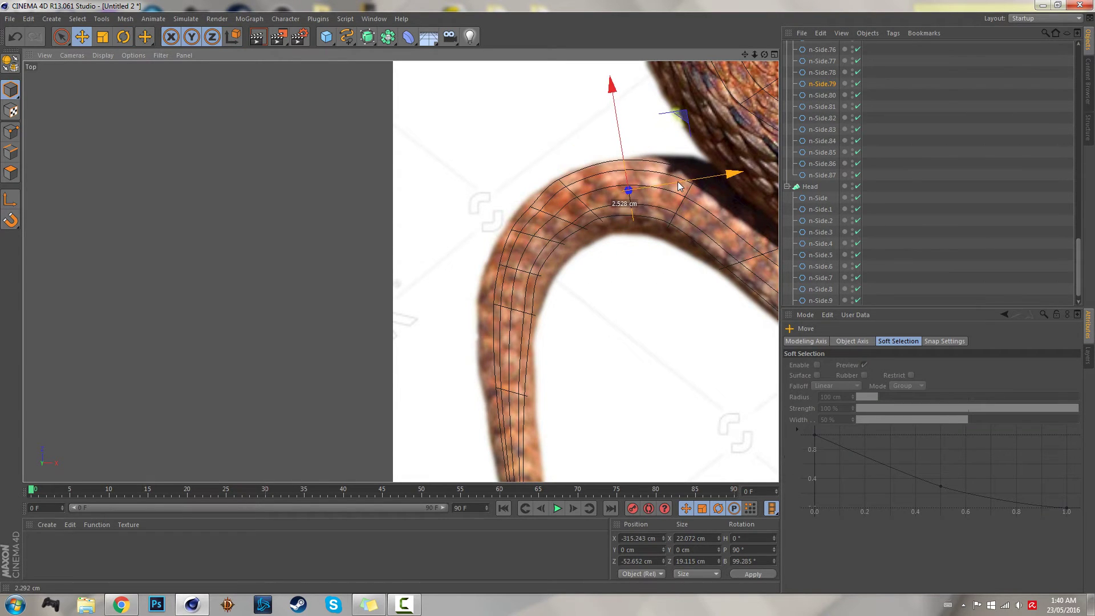
Nudge ring n-Side.81 outward on the tail bend and check the placement of rings n-Side.82 to n-Side.84.
left_click(820, 96)
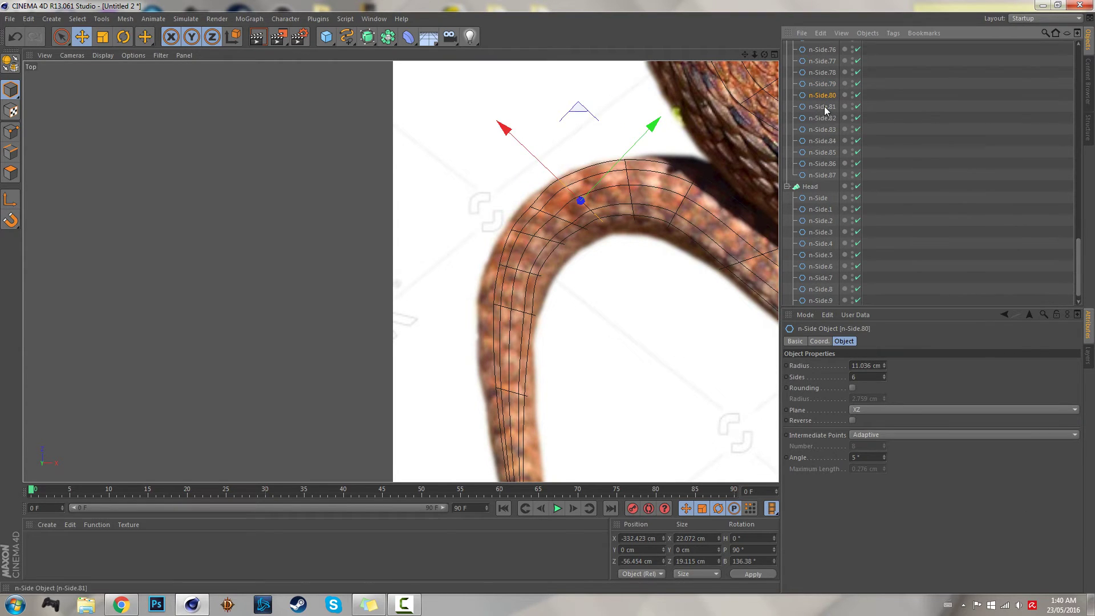
left_click(823, 107)
left_click_drag(531, 207, 487, 264)
left_click(822, 119)
left_click(821, 130)
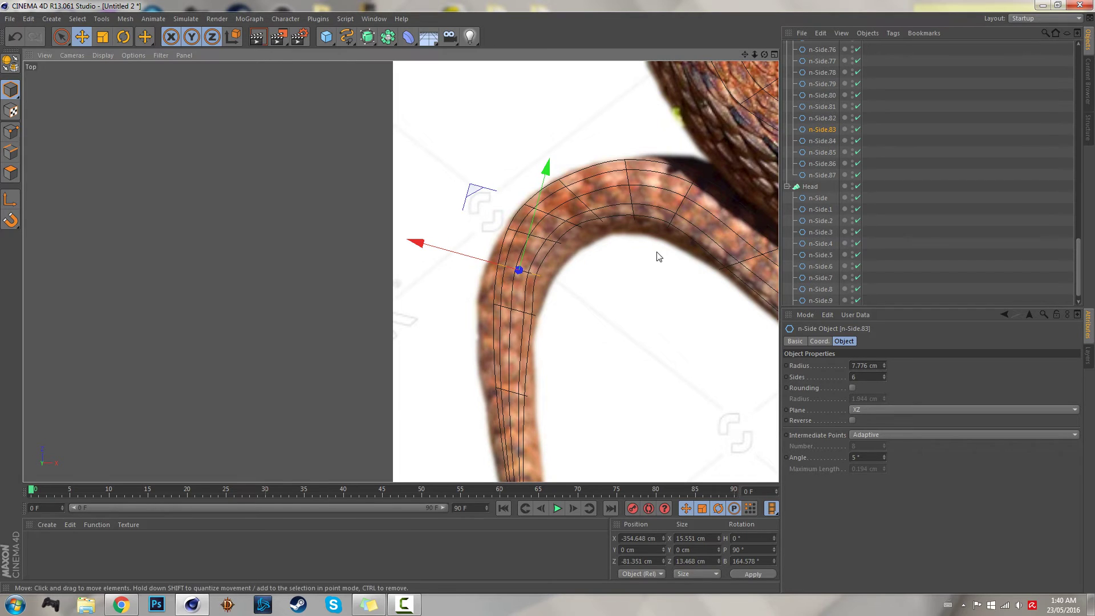
left_click(828, 140)
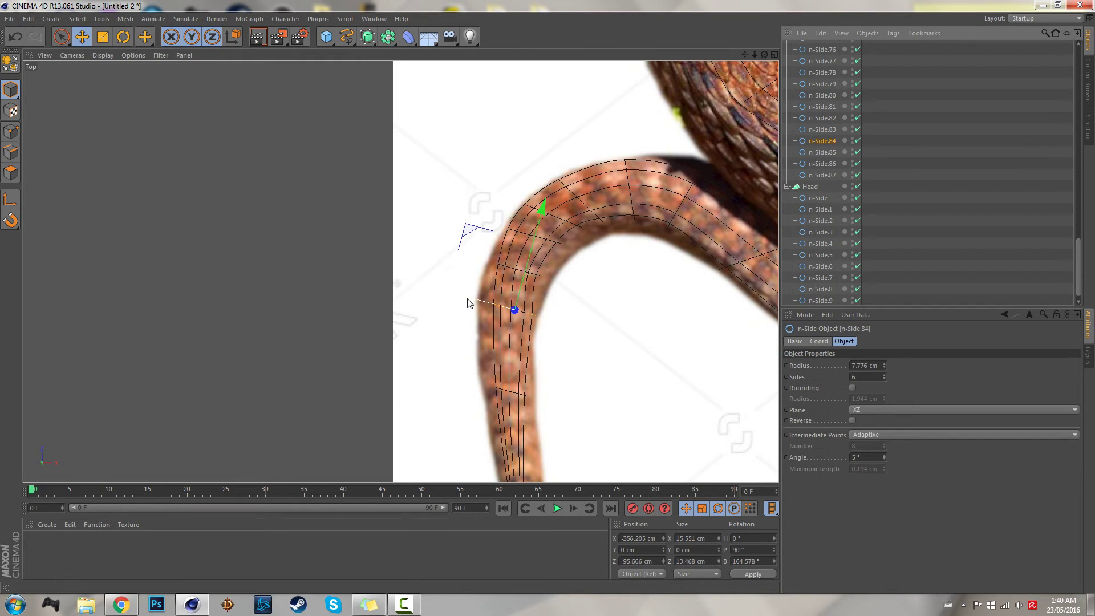
left_click_drag(466, 305, 467, 303)
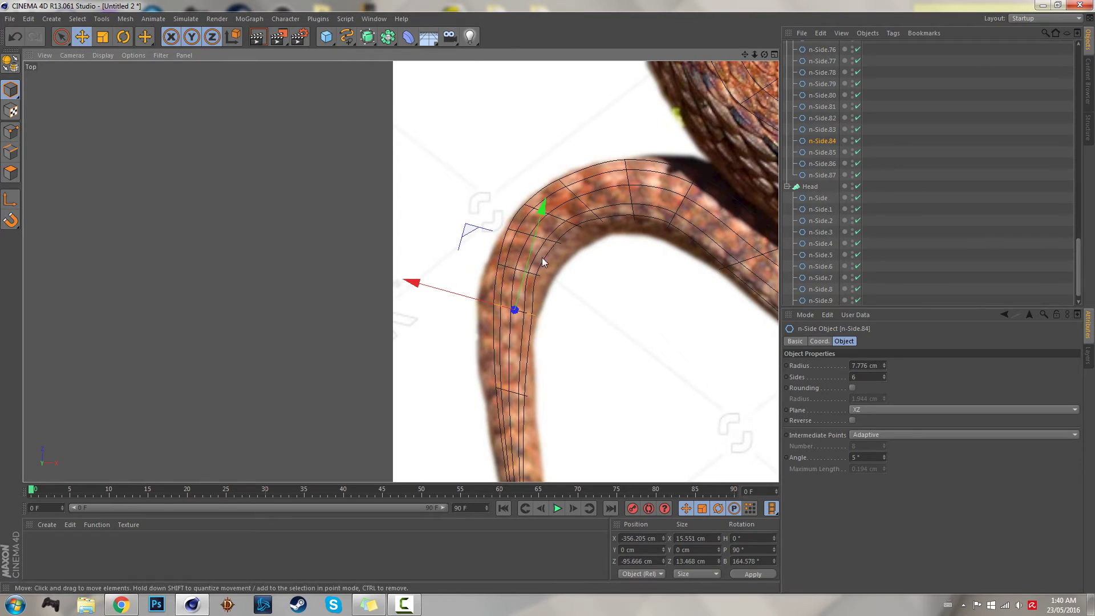
Examine the ring layout of the whole snake in the top view and its lofted body and head in perspective.
left_click_drag(744, 55, 495, 131)
right_click_drag(744, 54, 616, 69)
left_click_drag(745, 54, 981, 19)
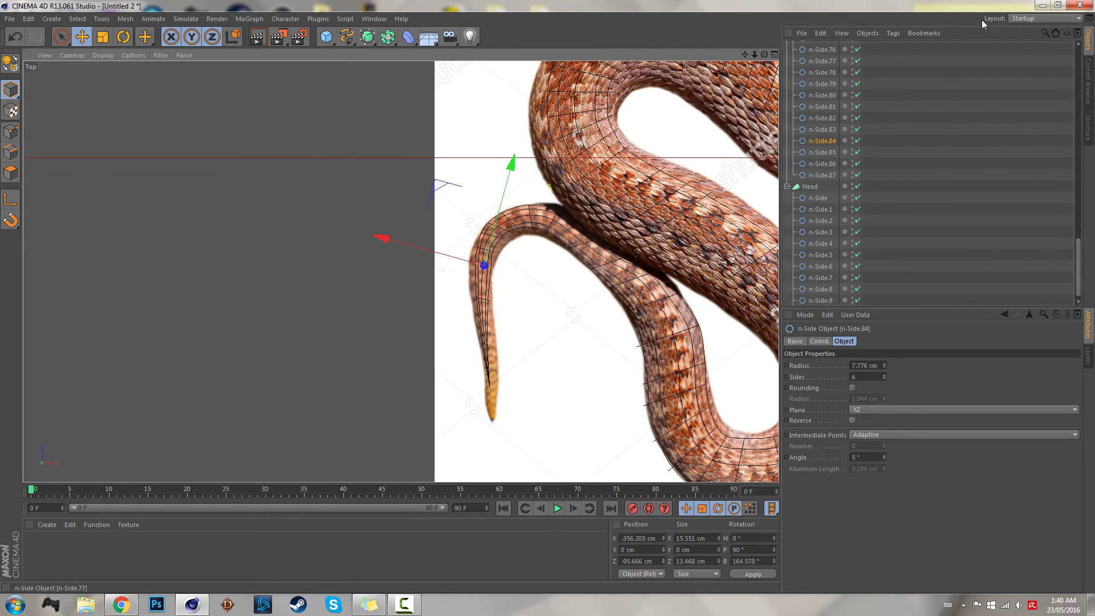
right_click_drag(744, 54, 746, 54)
left_click_drag(745, 54, 183, 330)
scroll(698, 132, "down", 5)
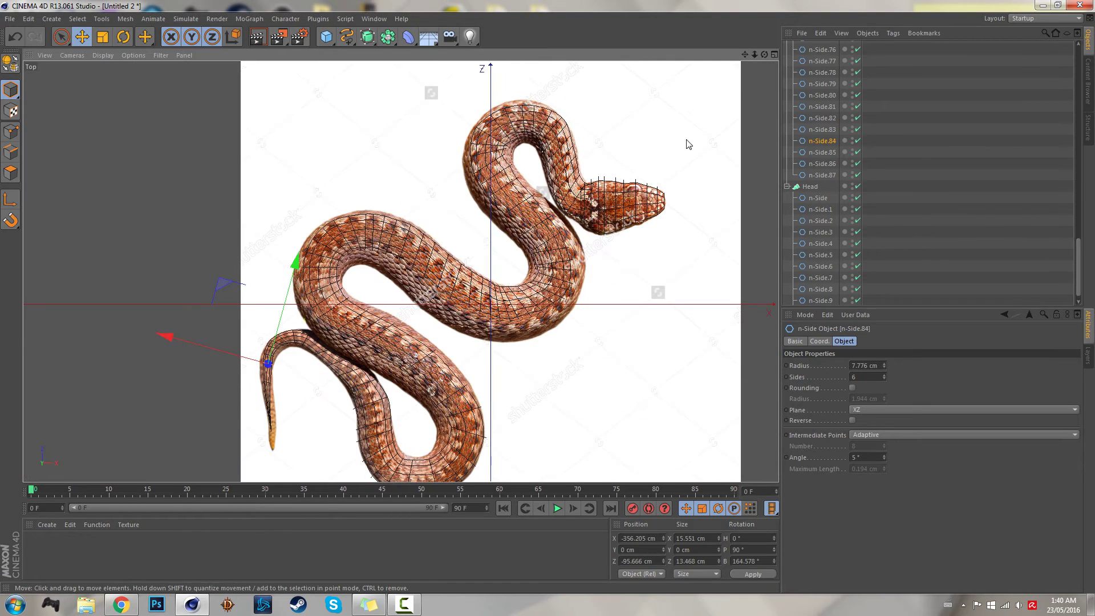
key("F1")
left_click_drag(765, 54, 656, 143)
left_click(976, 200)
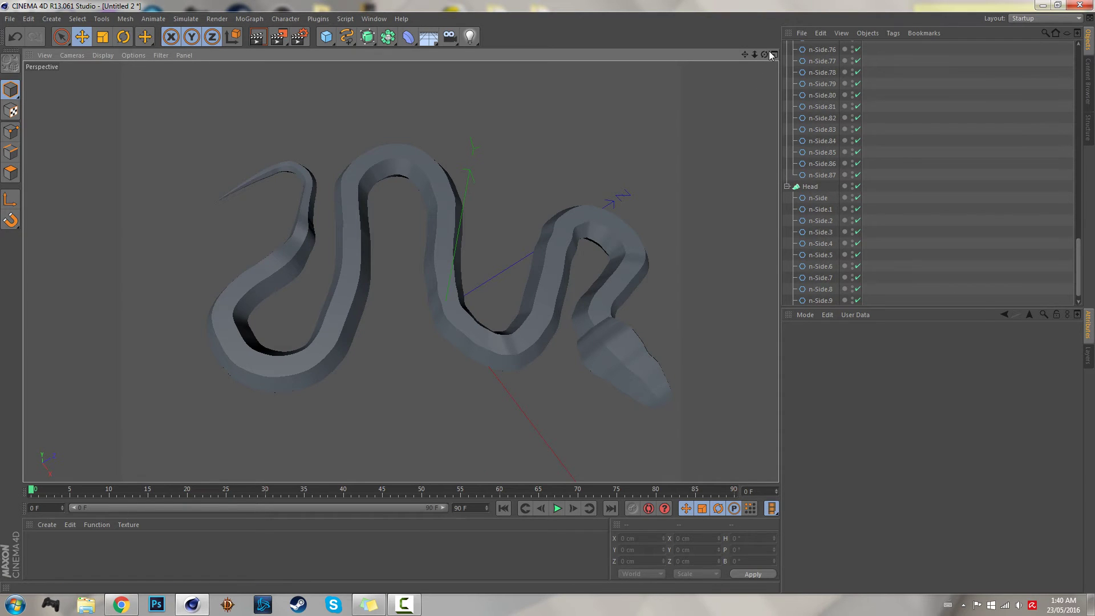
mouse_move(753, 54)
left_mouse_down()
mouse_move(763, 55)
mouse_move(742, 53)
mouse_move(768, 58)
left_mouse_up()
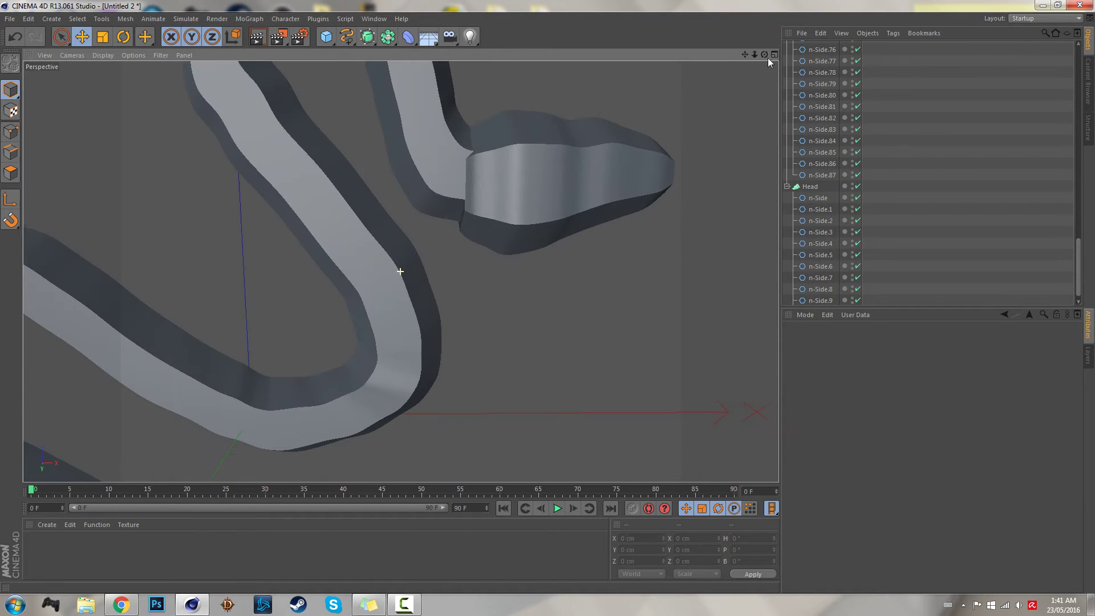
Shift the Head loft slightly along the Z axis and deselect it.
left_click(817, 188)
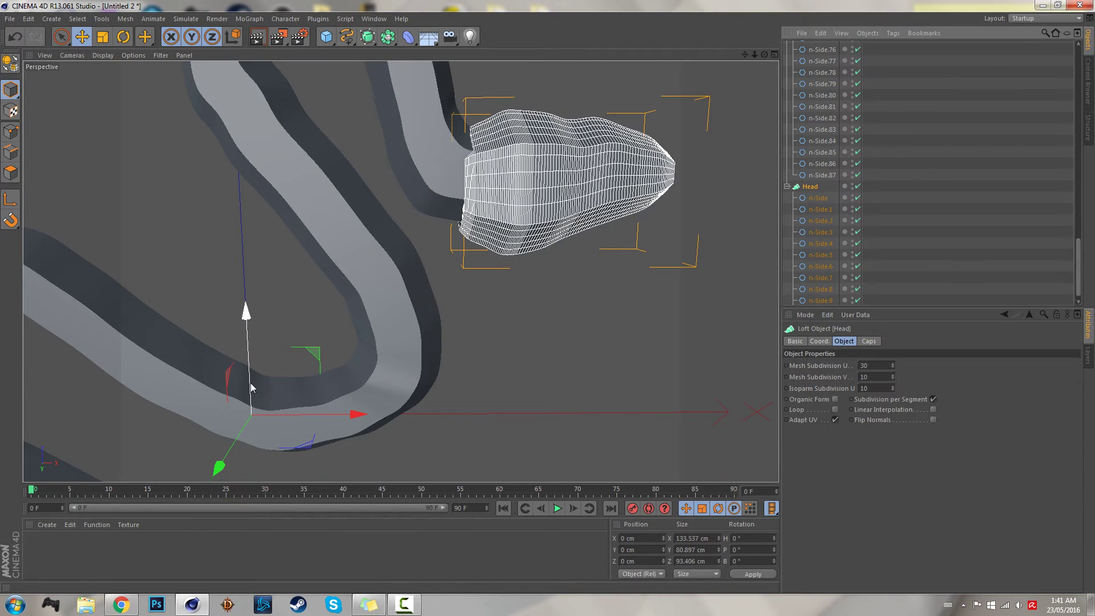
left_click_drag(251, 382, 251, 377)
left_click(941, 233)
Step through the body loft's rings from n-Side.1 onward to locate those at the tight bend behind the head.
left_click_drag(765, 54, 409, 185)
scroll(435, 135, "up", 5)
scroll(814, 190, "up", 6)
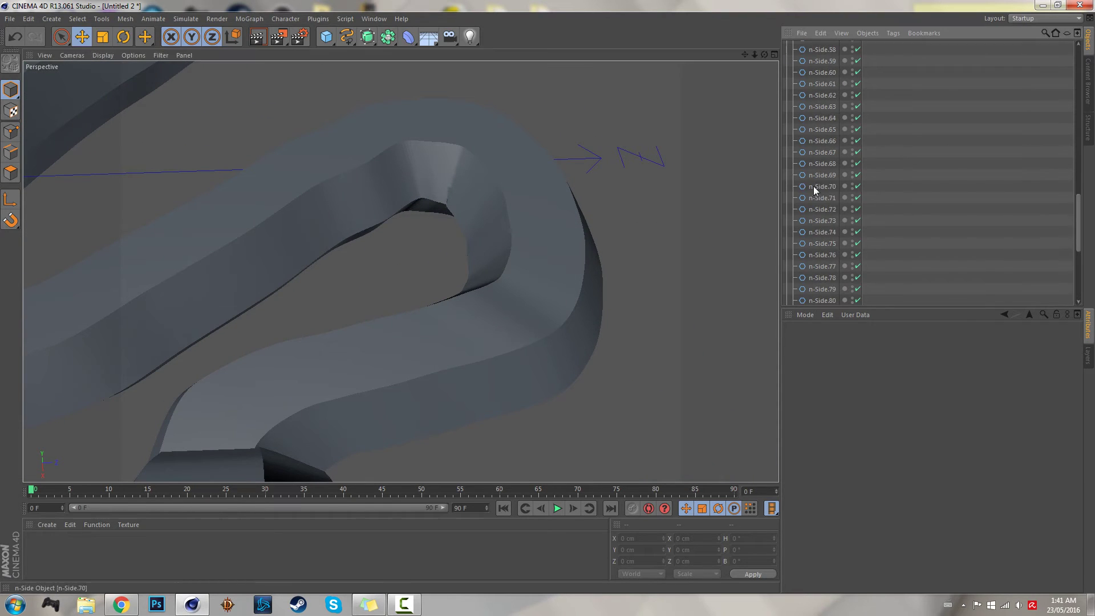
scroll(810, 179, "up", 4)
left_click(816, 59)
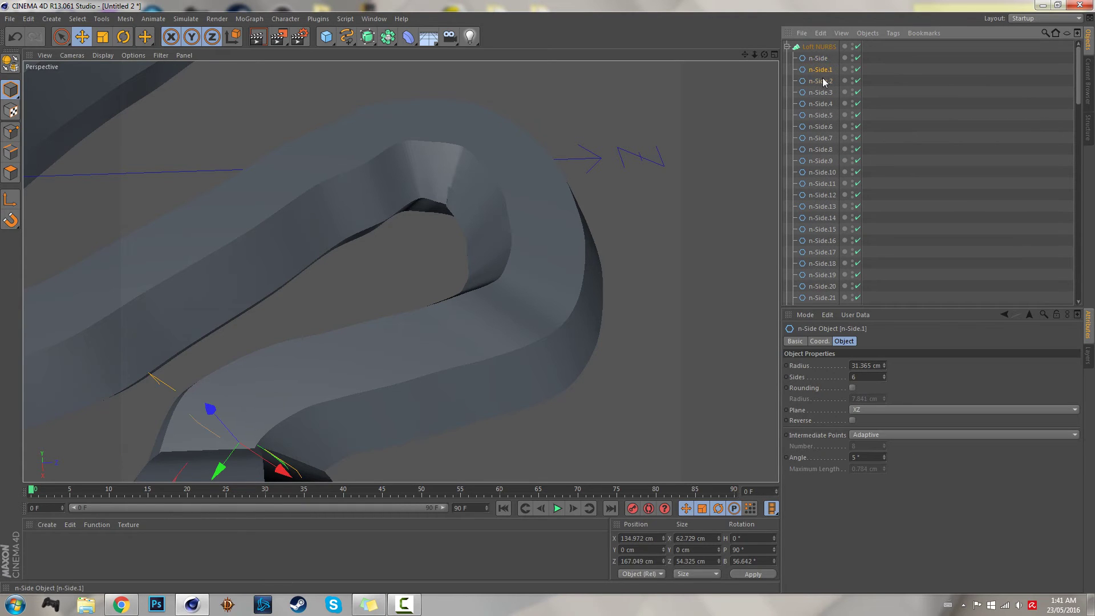
left_click(823, 81)
left_click(824, 93)
left_click(825, 104)
left_click(826, 115)
left_click(826, 126)
left_click(827, 138)
left_click(829, 150)
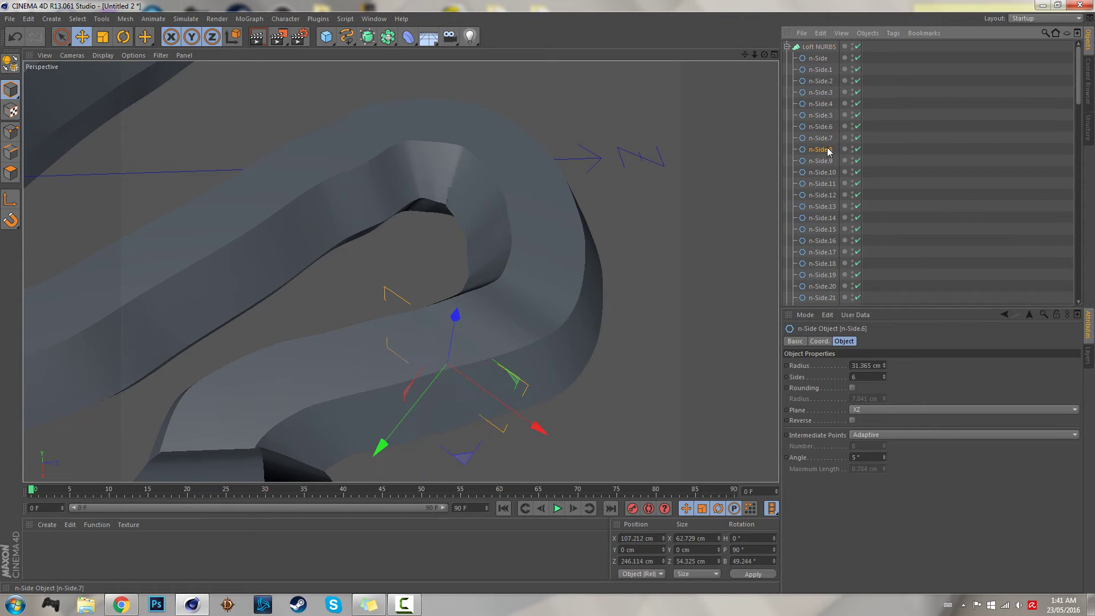
left_click(829, 161)
left_click(829, 172)
left_click(829, 184)
left_click(828, 195)
left_click(827, 206)
left_click(827, 218)
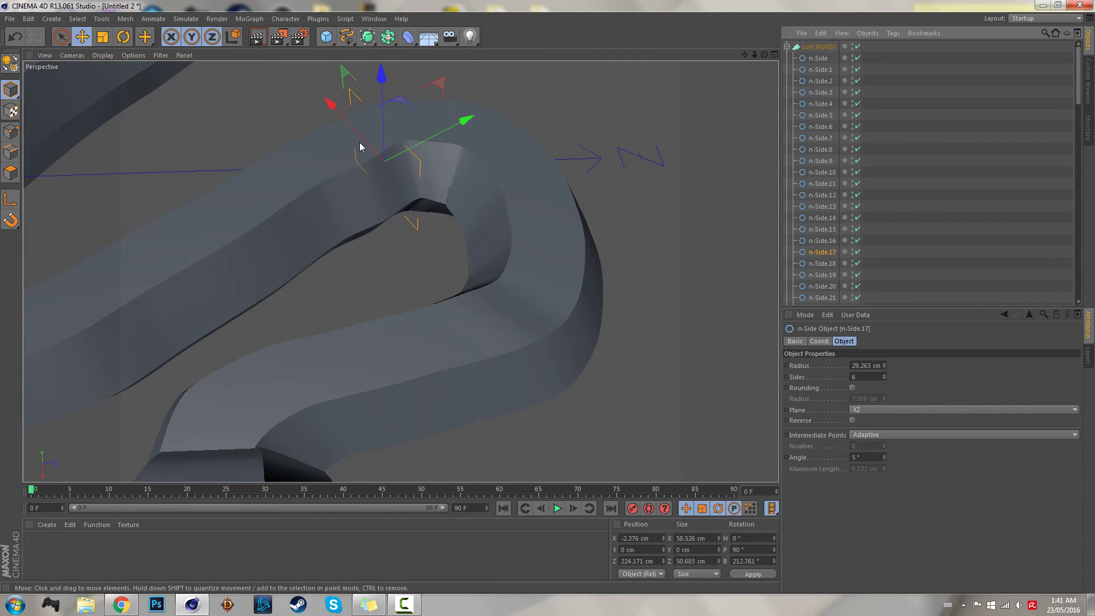
Pull ring n-Side.17 outward to about X -4.3 cm, Z 222.9 cm and n-Side.18 to about X 7.3 cm, Z 206.3 cm.
left_click_drag(330, 104, 367, 139)
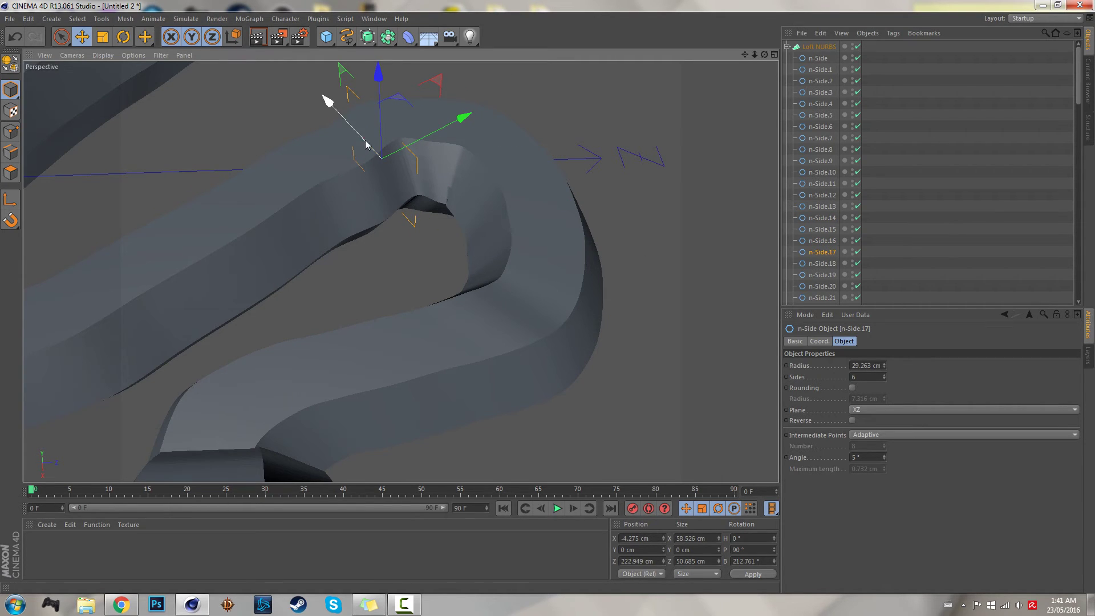
left_click(795, 264)
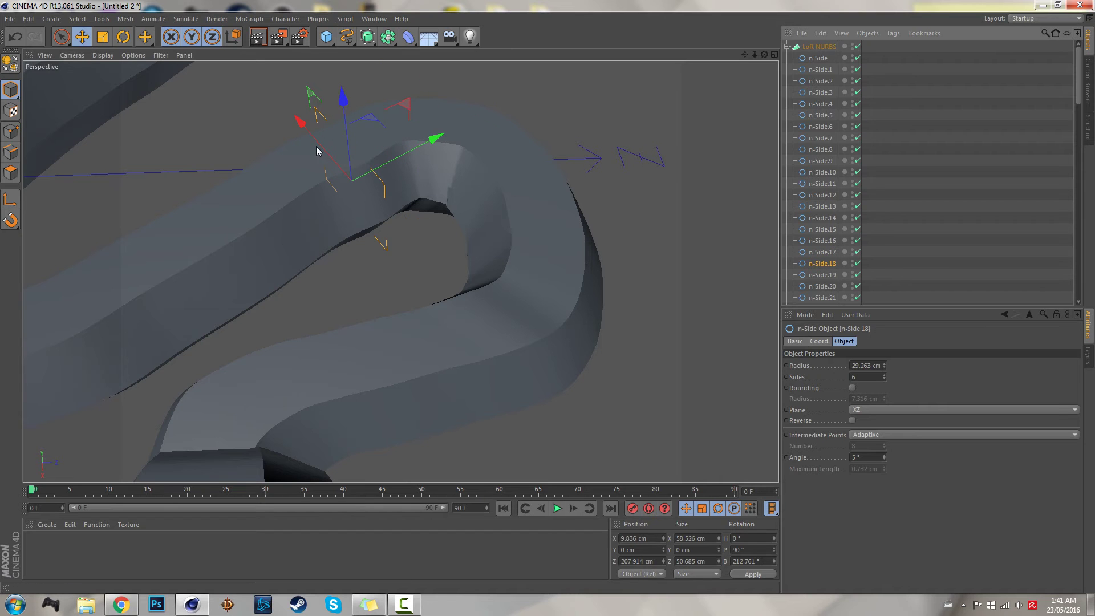
left_click_drag(317, 148, 320, 150)
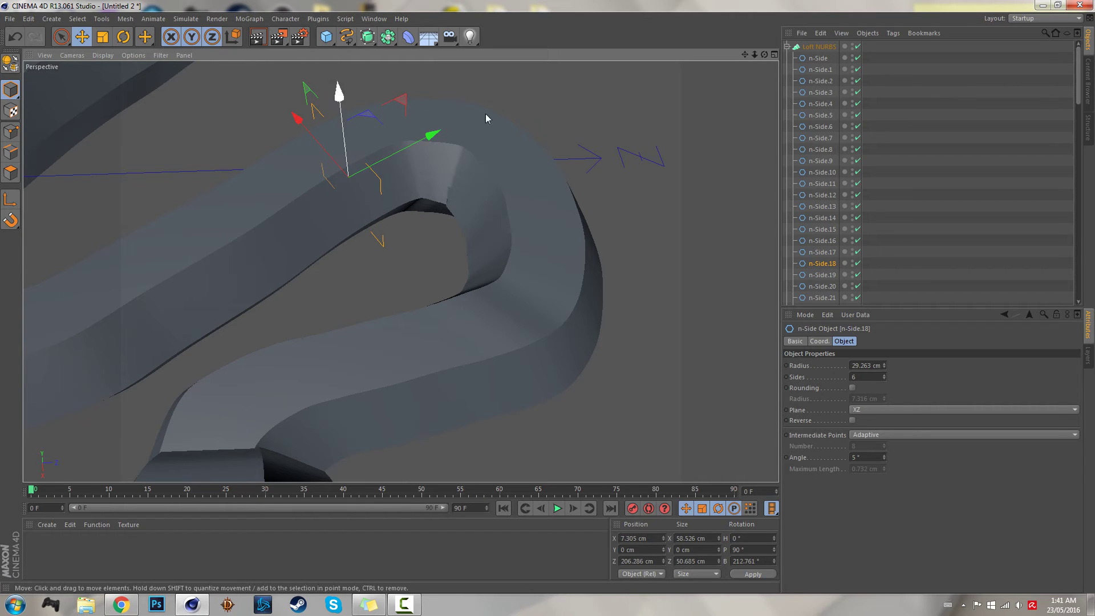
Shift ring n-Side.15 outward by about 1 cm and move n-Side.16 to about X -5.5 cm, Z 242.5 cm at the bend.
mouse_move(764, 54)
left_mouse_down()
mouse_move(400, 271)
mouse_move(769, 61)
left_mouse_up()
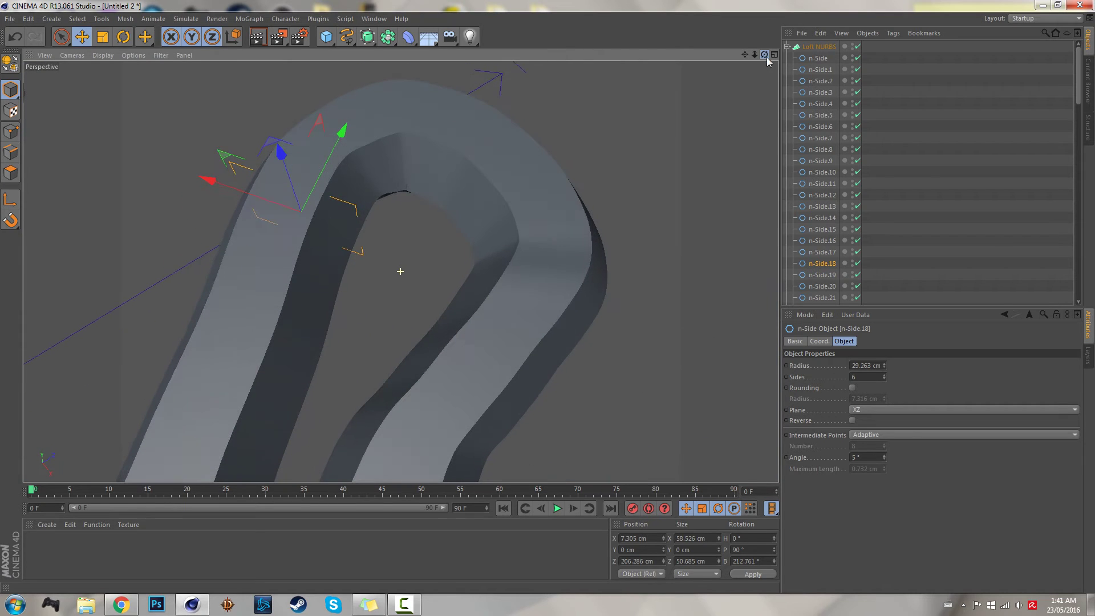
left_click(827, 253)
left_click(828, 241)
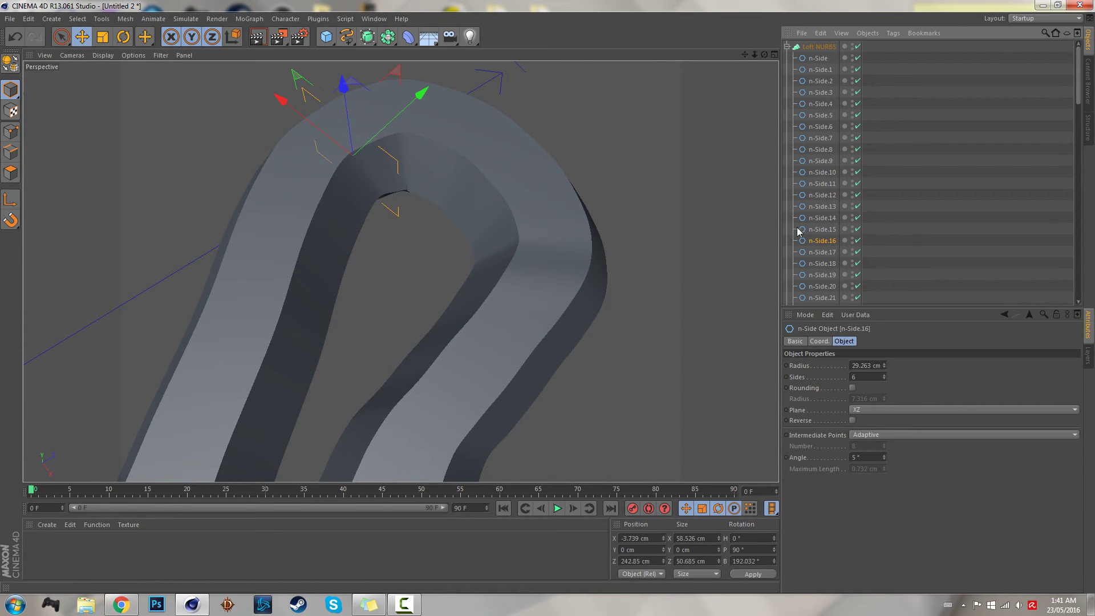
left_click(822, 230)
left_click_drag(359, 124, 356, 123)
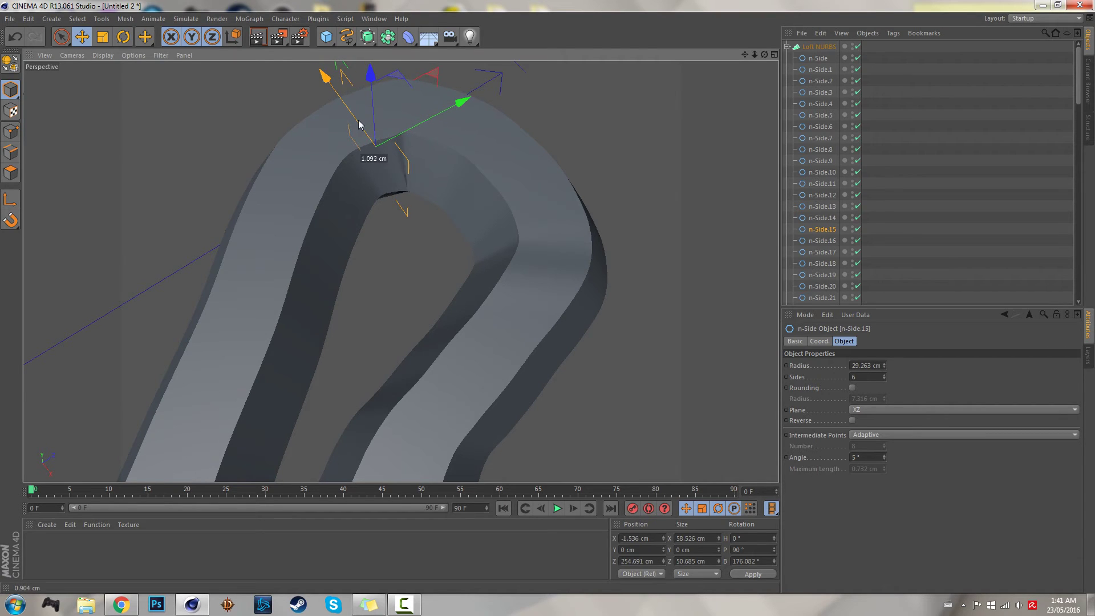
left_click_drag(360, 124, 322, 136)
left_click(827, 243)
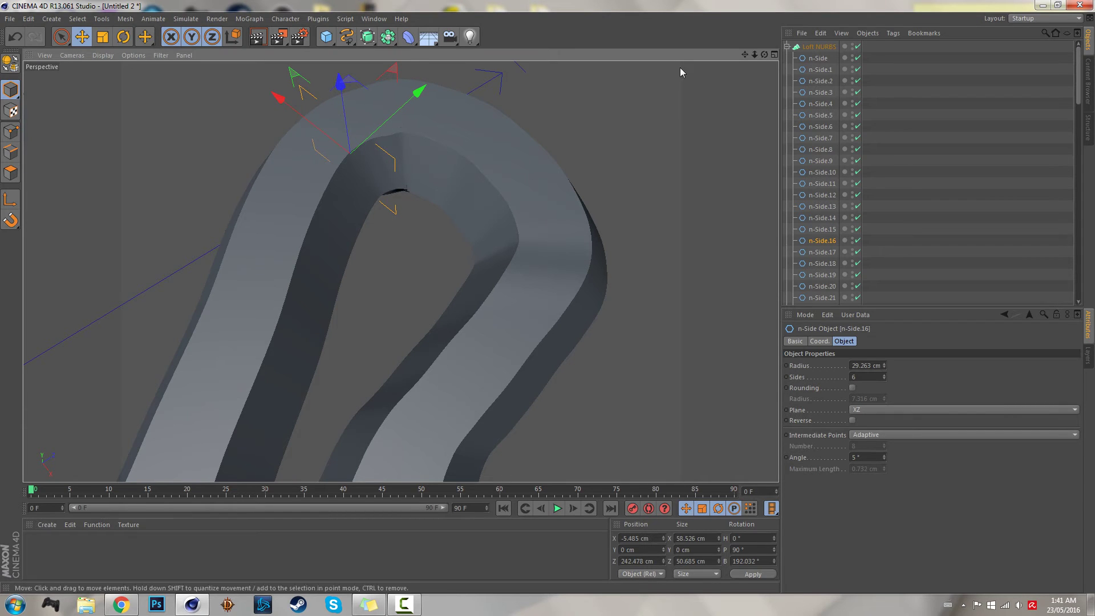
left_click_drag(765, 54, 399, 271)
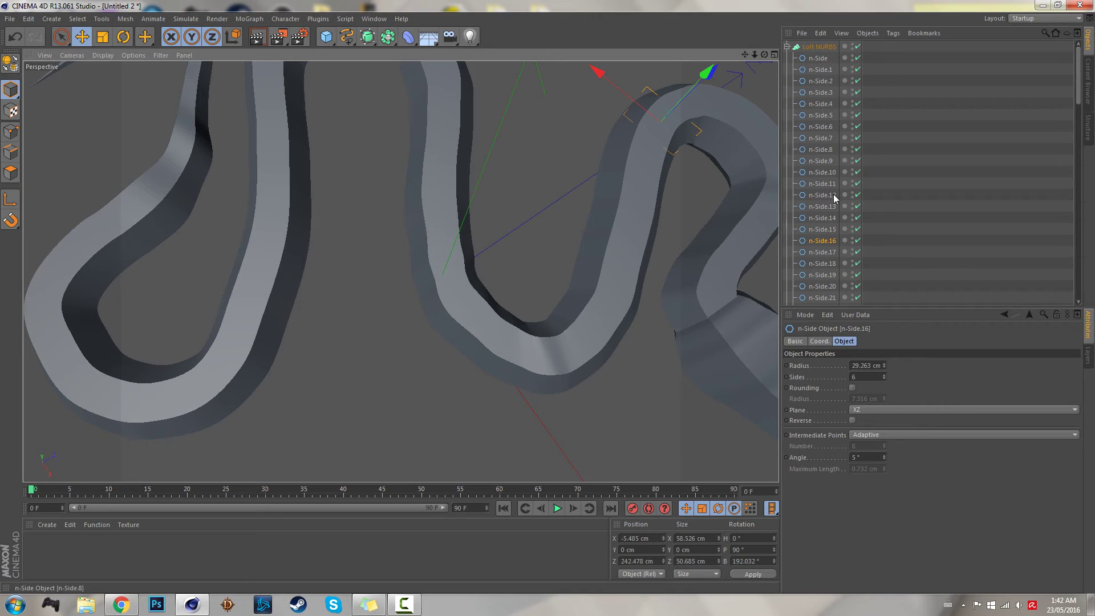
Add a Polygon Reduction deformer and place it inside the snake's body loft, after n-Side.87.
left_click(913, 253)
scroll(861, 207, "down", 4)
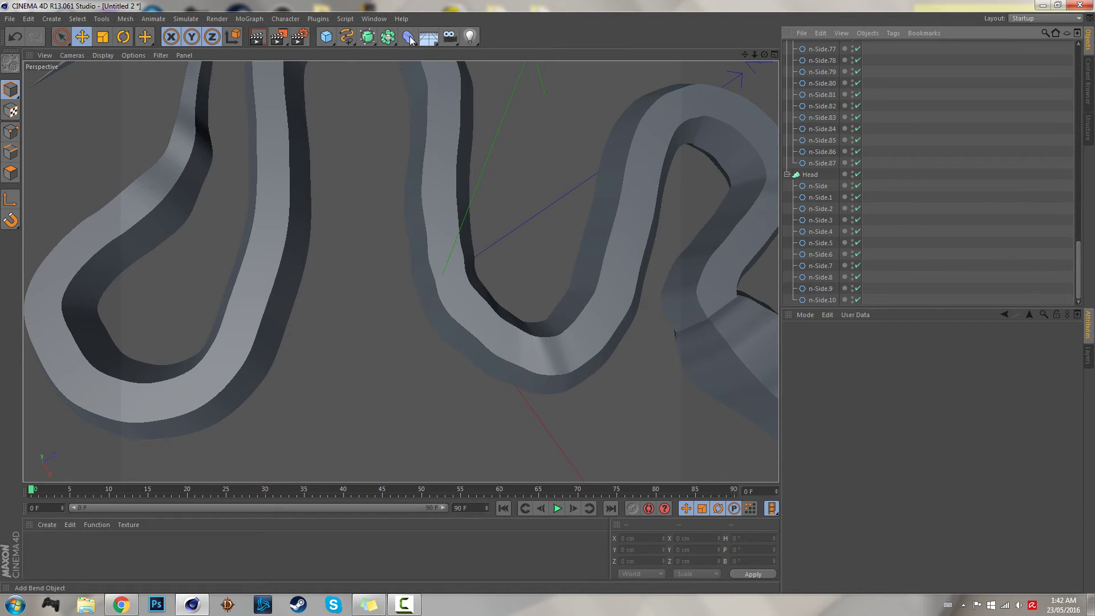
left_click(410, 39)
left_click(715, 177)
scroll(947, 211, "up", 20)
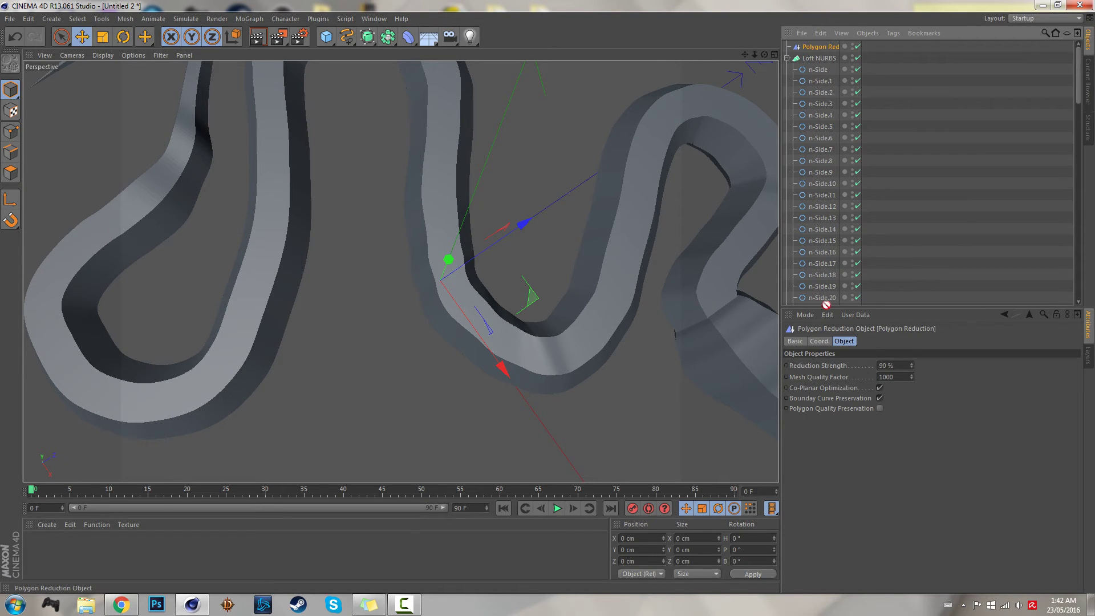
scroll(825, 303, "down", 7)
scroll(824, 302, "down", 6)
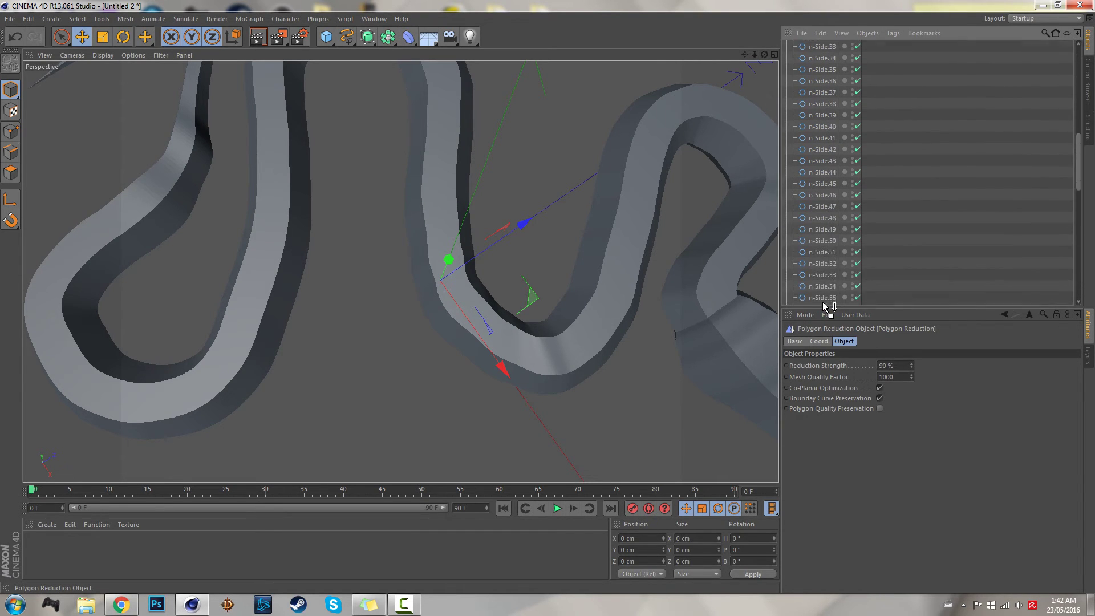
scroll(824, 302, "down", 6)
left_click_drag(825, 307, 806, 209)
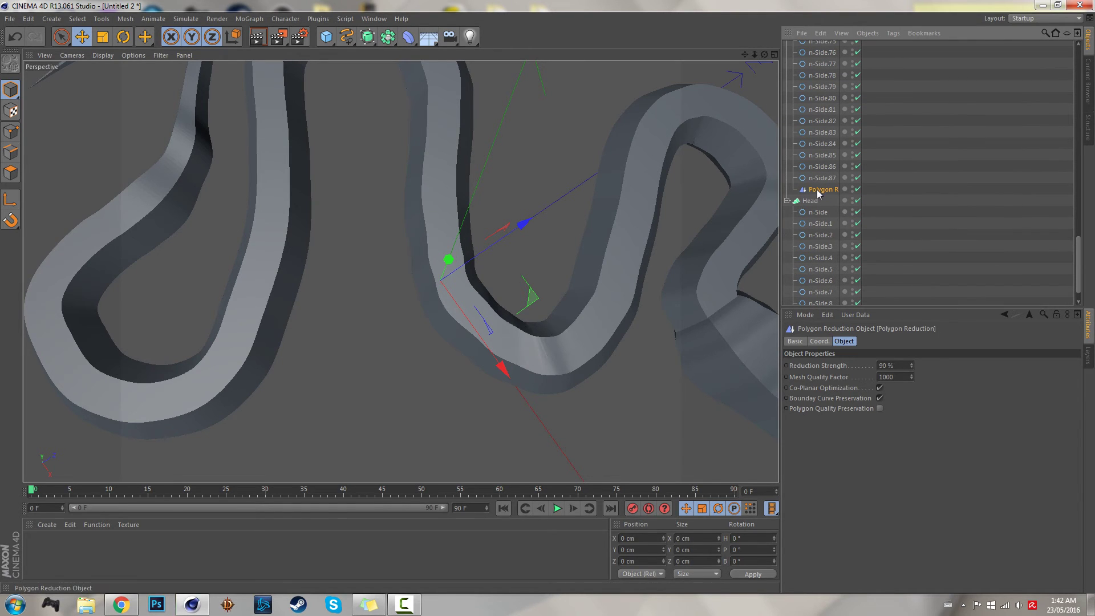
Try reduction strengths of 97 % and 99 % on the body's Polygon Reduction.
double_click(885, 366)
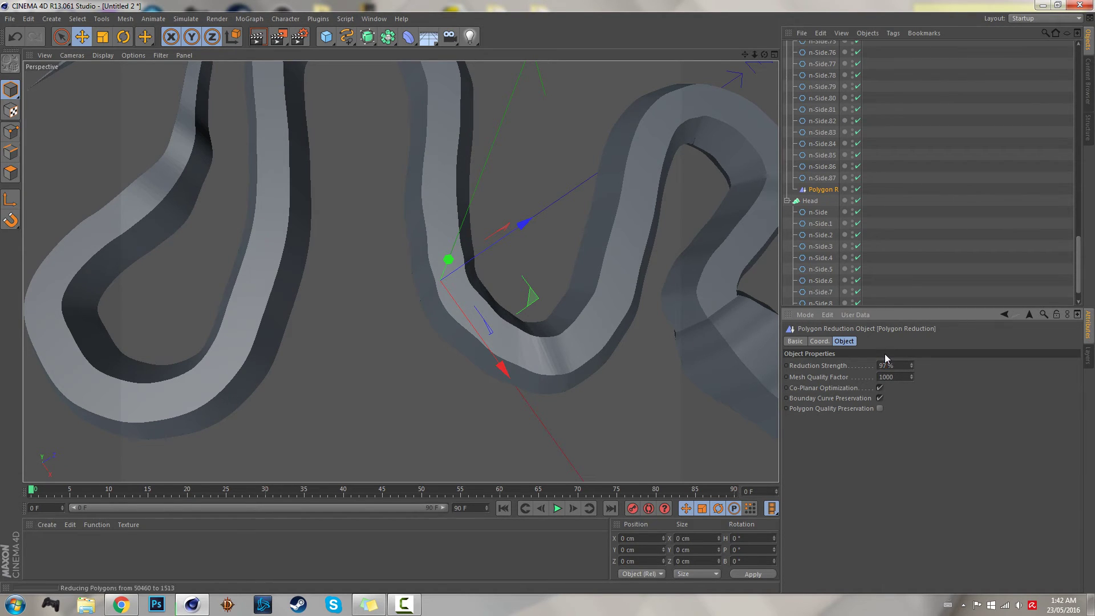
left_click_drag(377, 279, 406, 281, "alt")
left_click(912, 364)
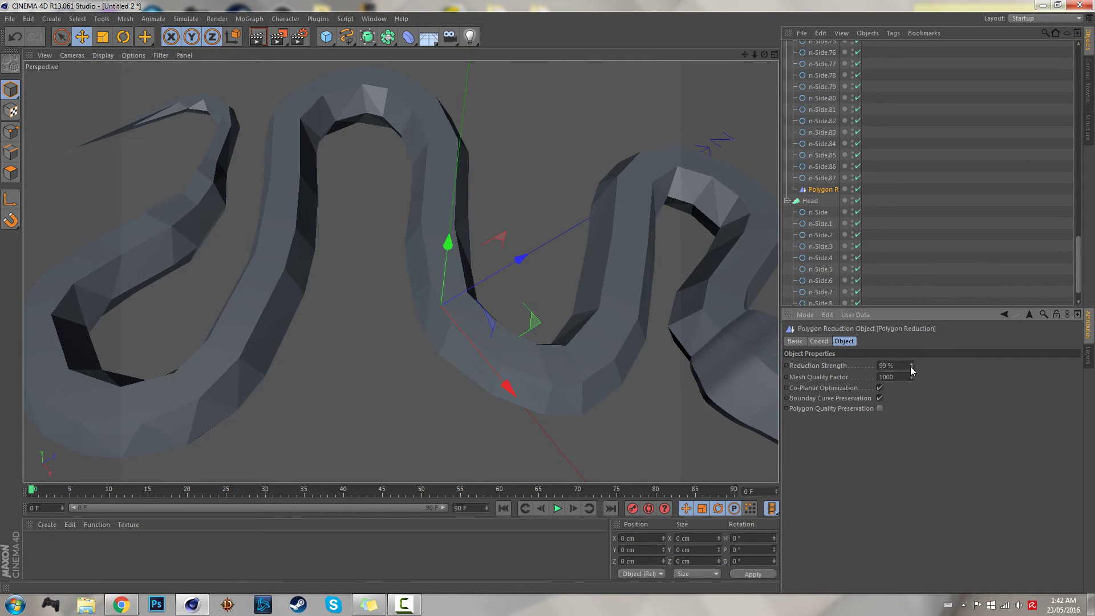
Inspect the tail up close and lower the body's reduction strength to 98.6 %.
mouse_move(762, 56)
left_mouse_down()
mouse_move(741, 54)
mouse_move(768, 55)
left_mouse_up()
scroll(215, 138, "up", 8)
scroll(542, 226, "up", 6)
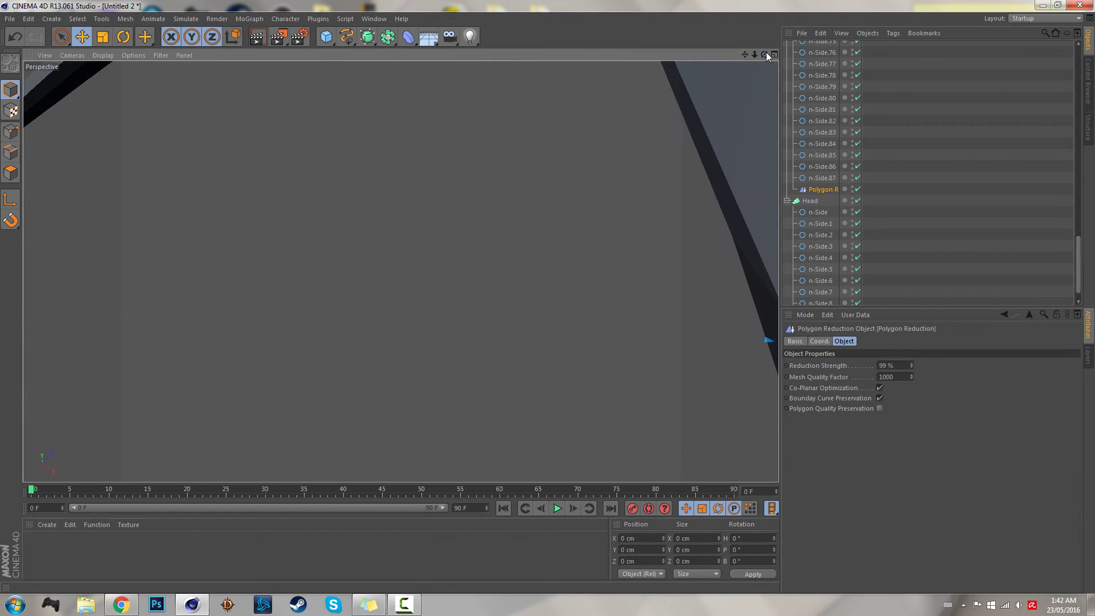
left_click_drag(506, 135, 499, 129, "alt")
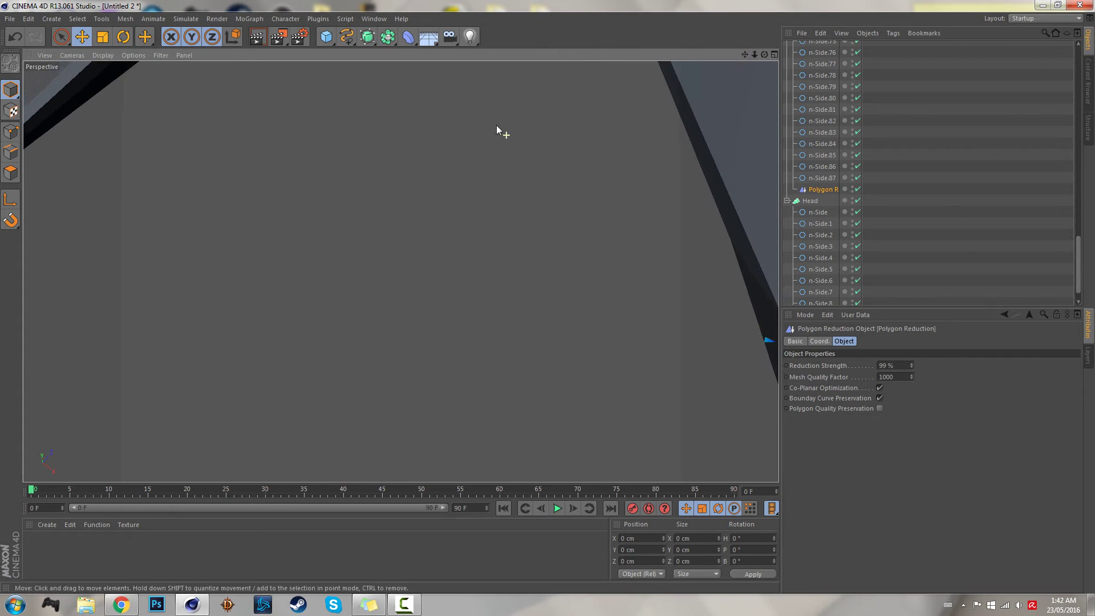
left_click_drag(764, 54, 649, 5)
mouse_move(745, 55)
left_mouse_down()
mouse_move(737, 48)
mouse_move(764, 54)
mouse_move(748, 66)
mouse_move(745, 54)
left_mouse_up()
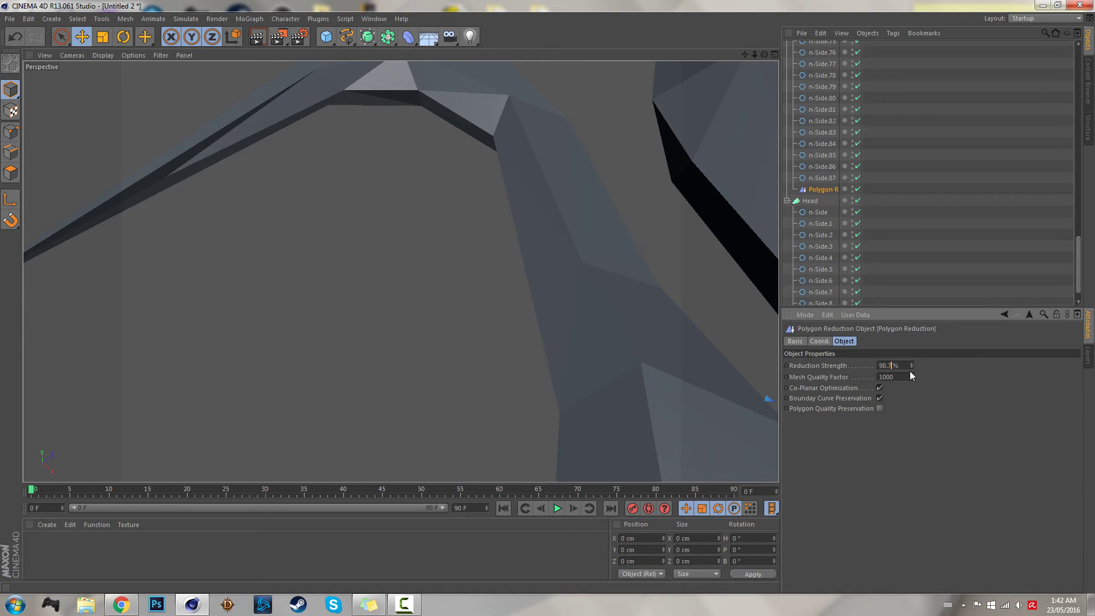
key("Return")
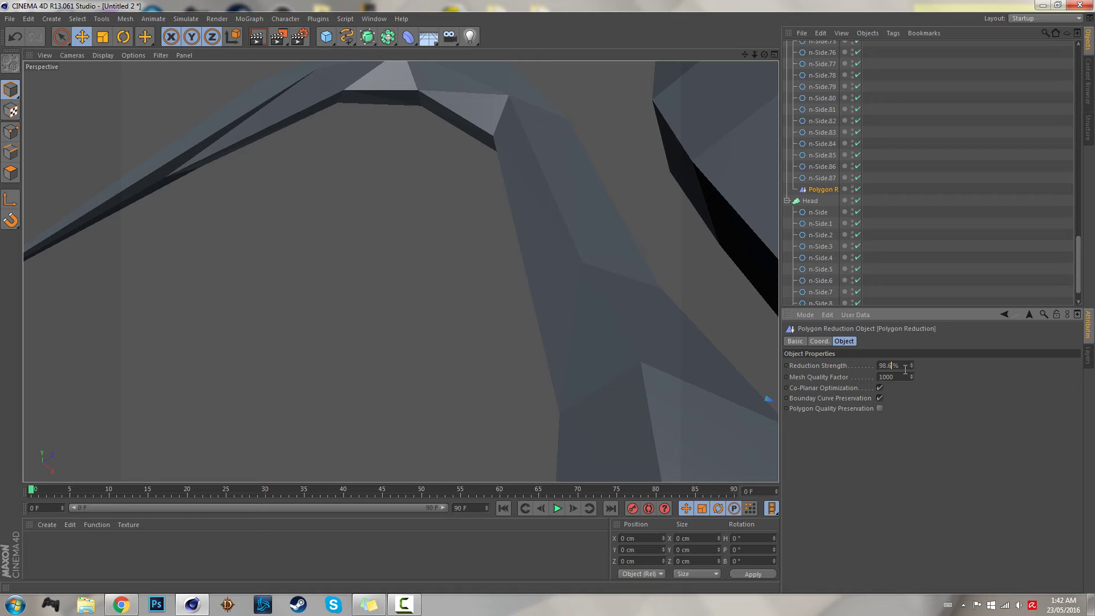
key("Return")
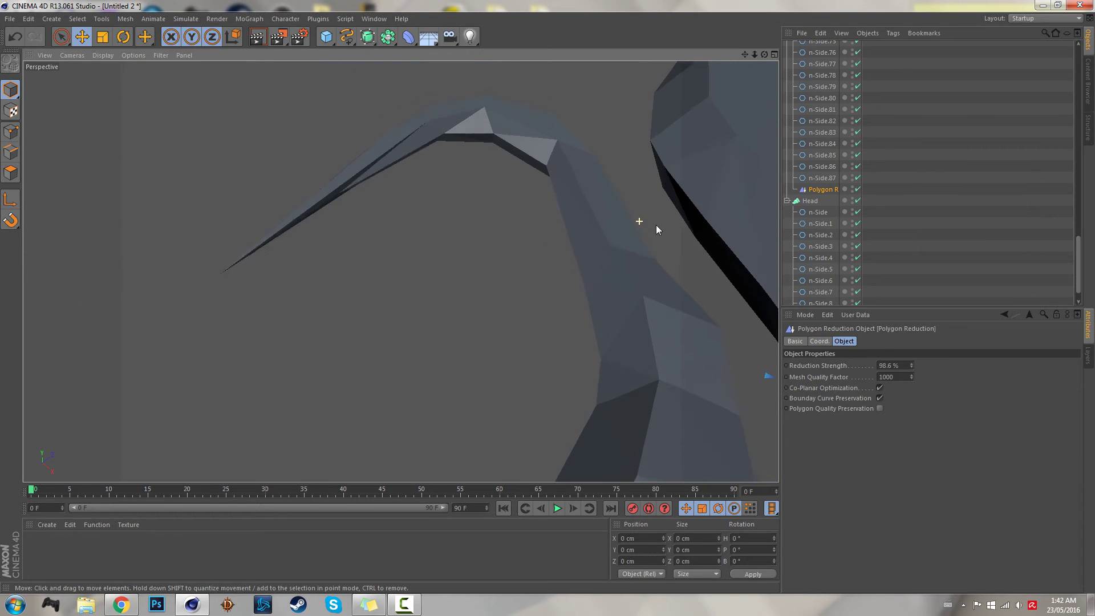
Try 99.6 % reduction strength on the body and settle on 99.4 %.
left_click_drag(745, 54, 656, 299)
left_click_drag(745, 54, 747, 79)
left_click(887, 364)
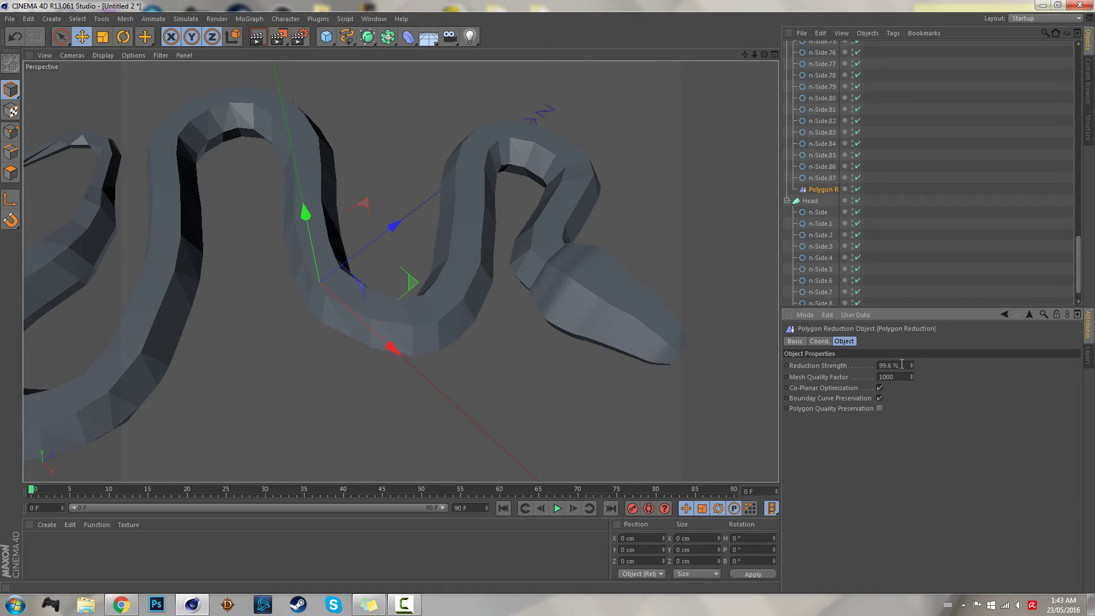
key("Return")
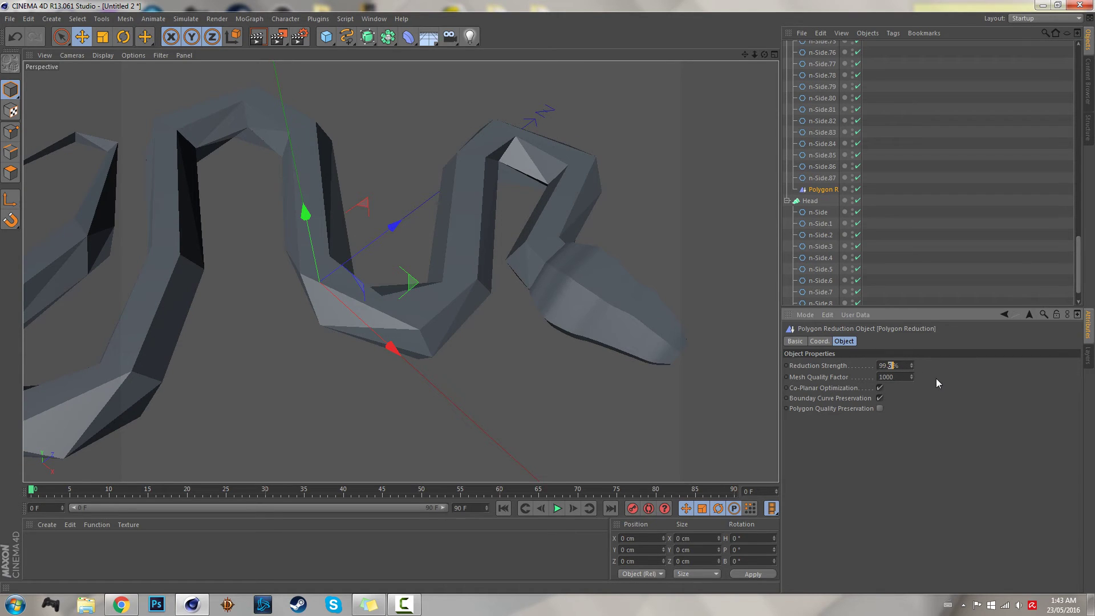
type("4")
key("Return")
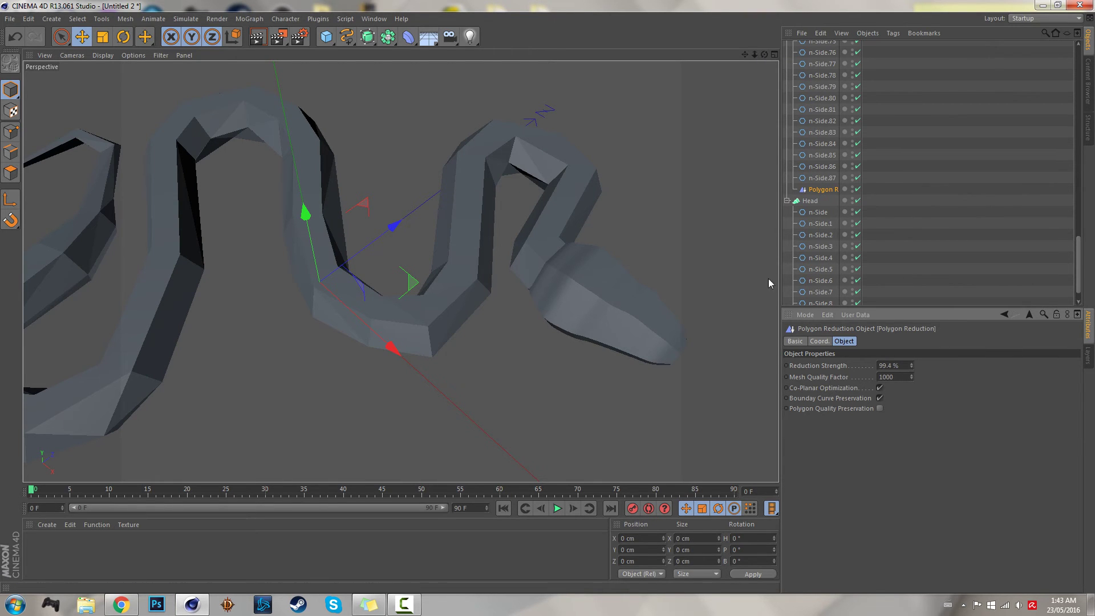
left_click_drag(471, 221, 401, 271, "alt")
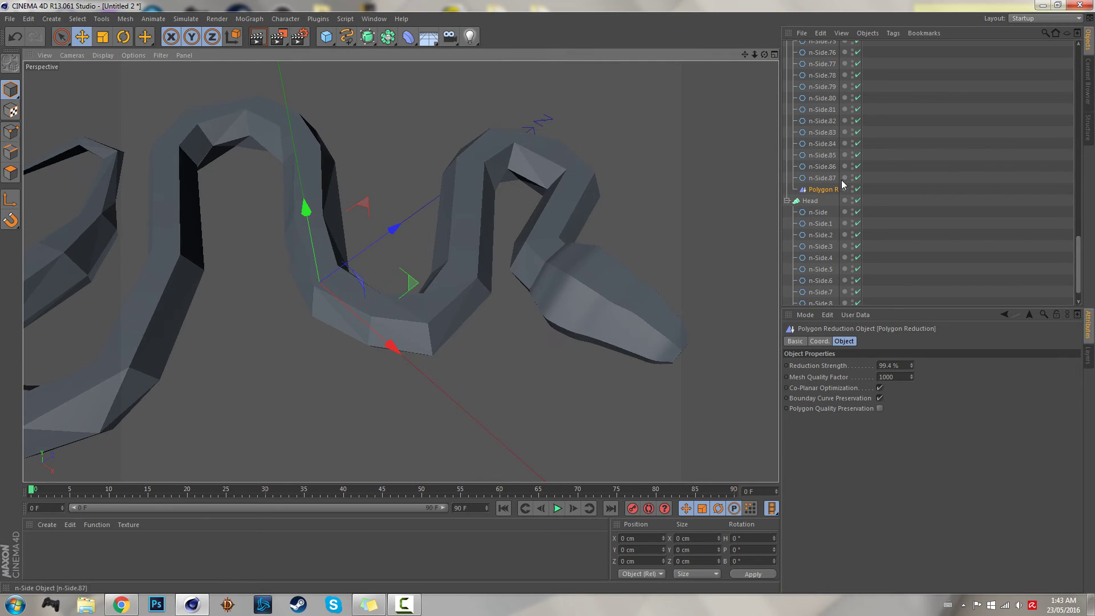
Collapse the body's Loft NURBS hierarchy and rename the loft as Body.
scroll(830, 188, "up", 10)
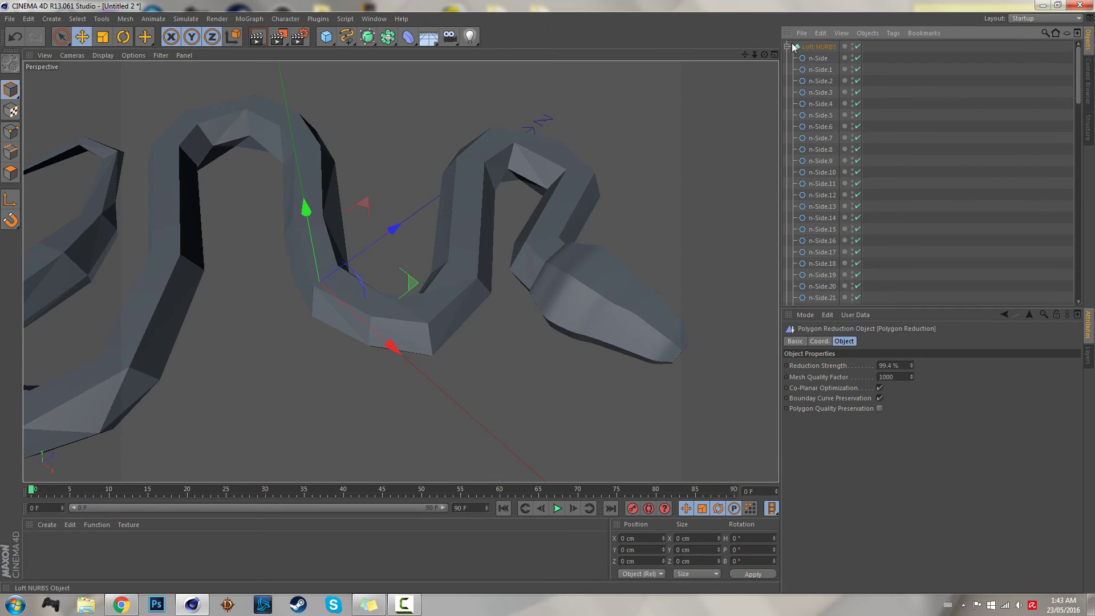
left_click(788, 46)
double_click(820, 47)
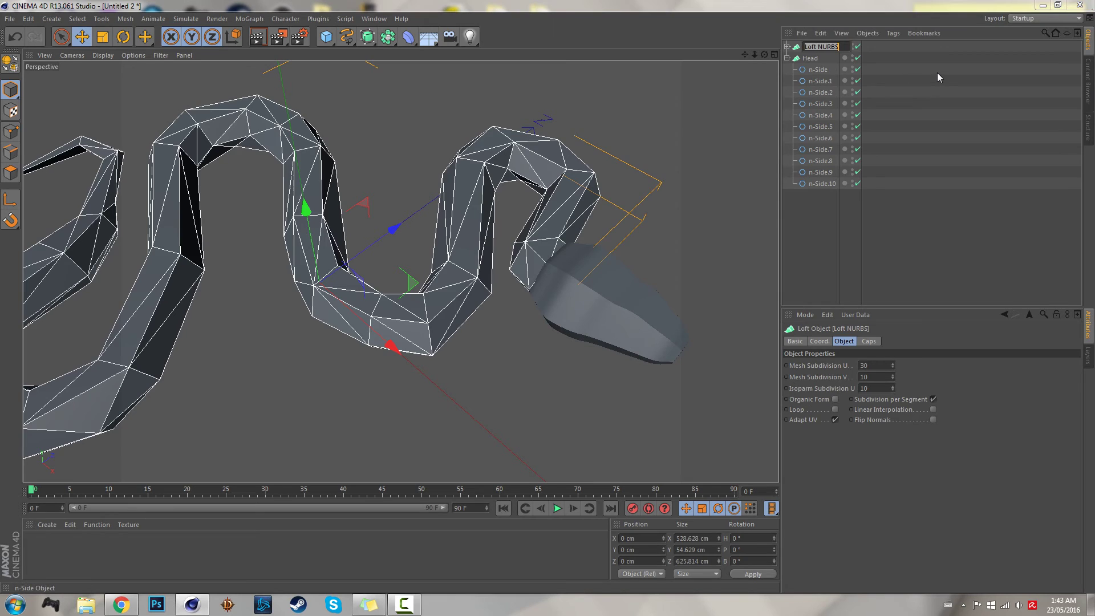
type("Bos")
type("y")
key("Return")
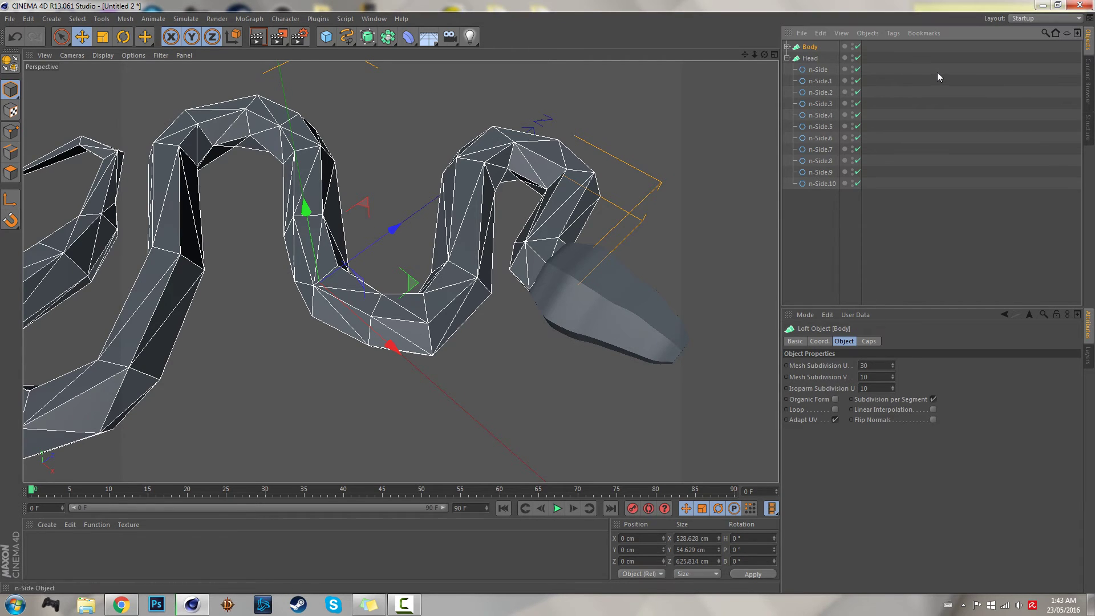
Put the 99.4 % Polygon Reduction in both the Head and Body lofts and collapse their hierarchies.
left_click(788, 47)
scroll(847, 254, "down", 15)
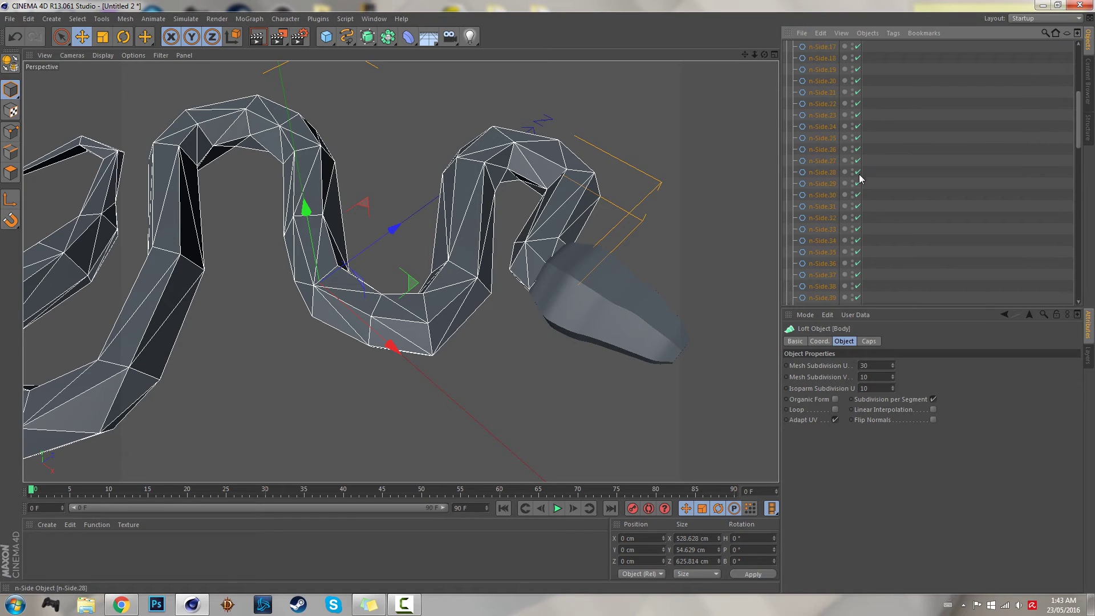
scroll(847, 254, "down", 4)
left_click(818, 163)
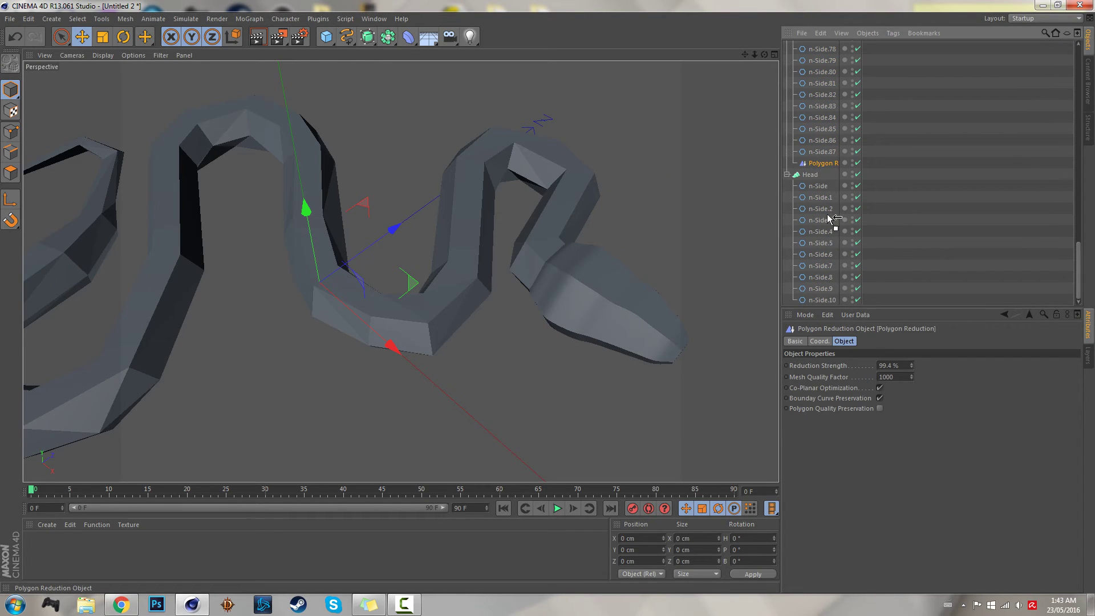
left_click_drag(830, 218, 825, 306)
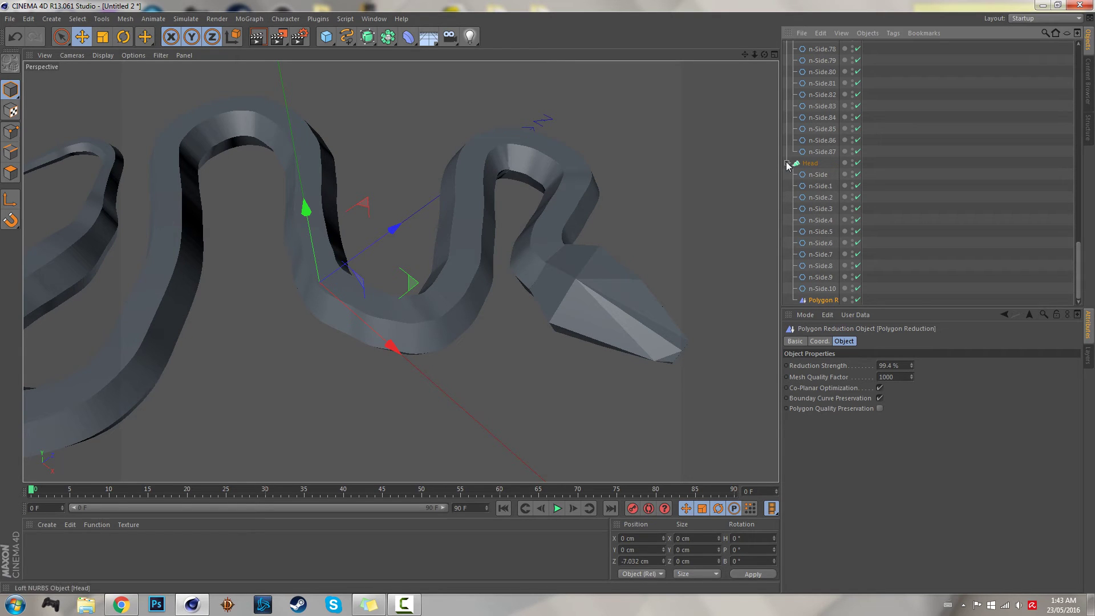
left_click_drag(825, 302, 796, 159)
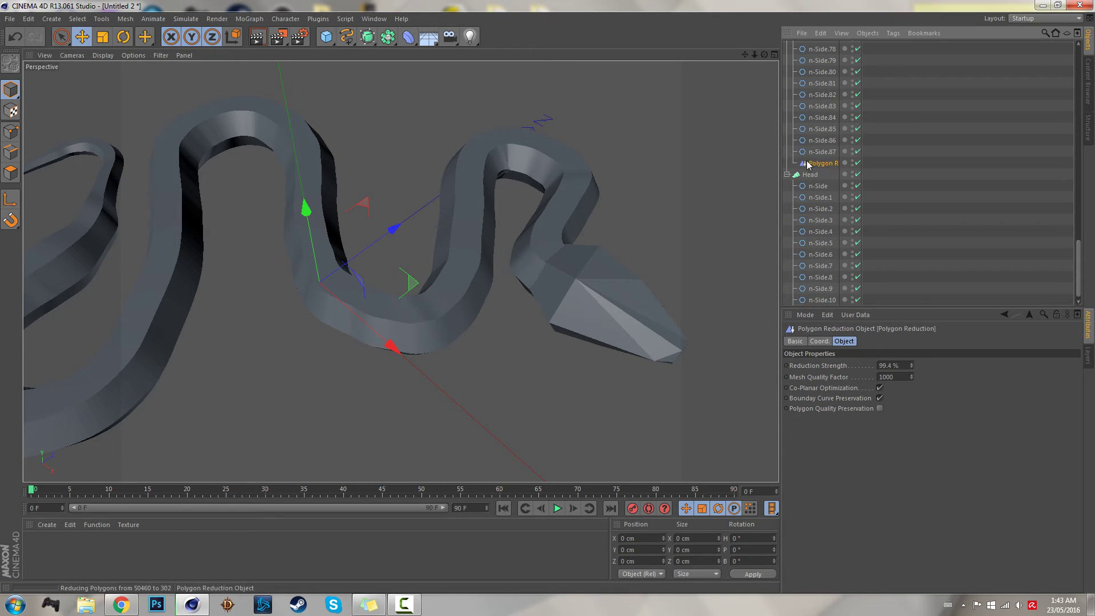
left_click(786, 174)
scroll(790, 162, "up", 15)
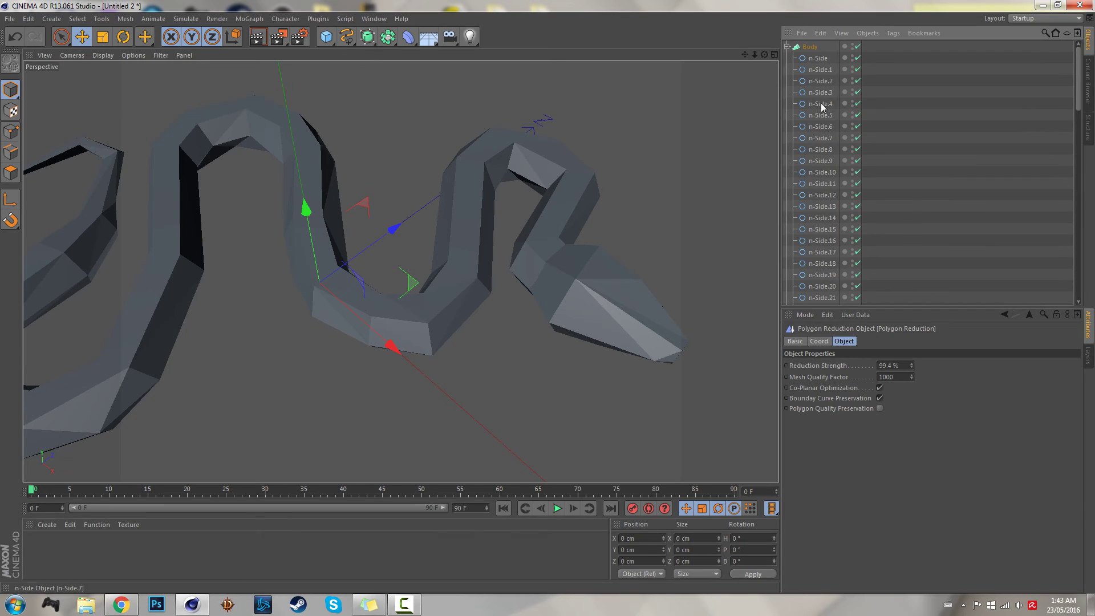
left_click(788, 47)
left_click(821, 115)
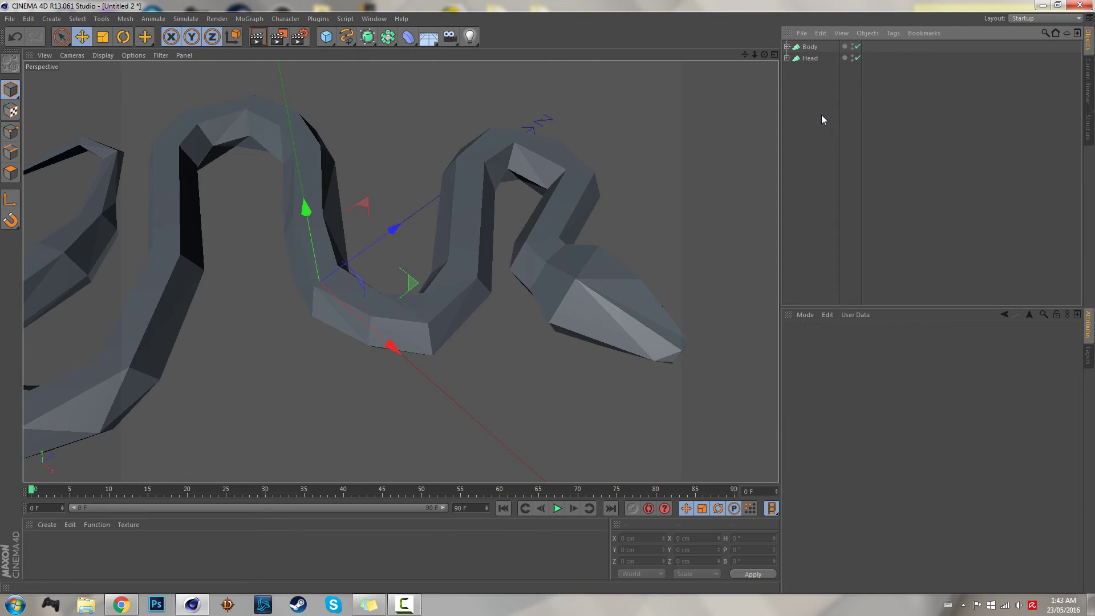
Group the Body and Head lofts under a null named Snek.
left_click(830, 47)
left_click(816, 59, "shift")
key("alt+g")
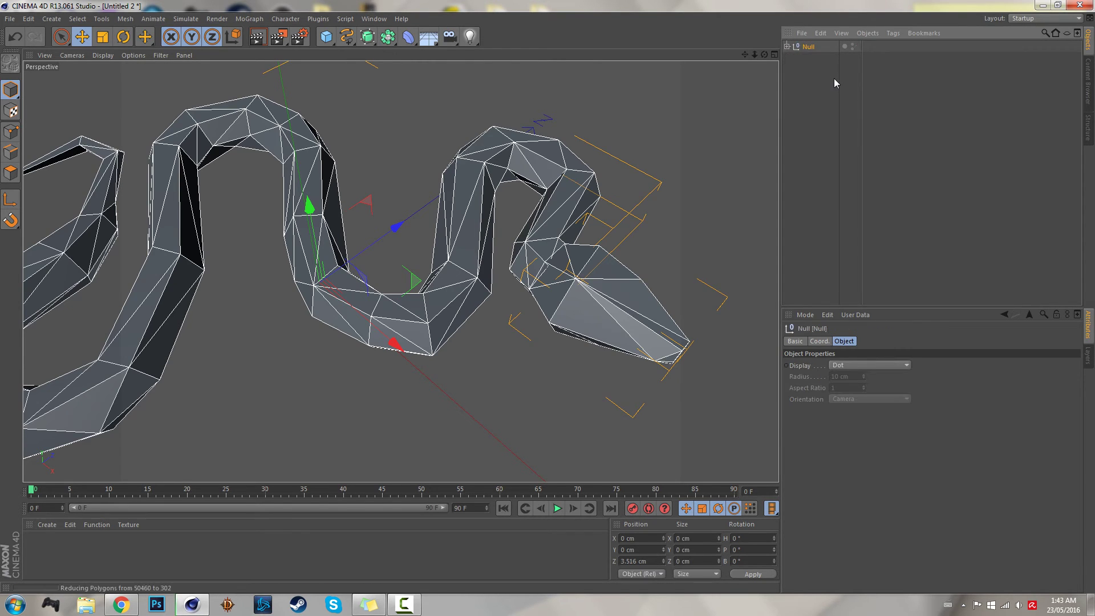
double_click(816, 46)
type("Sne")
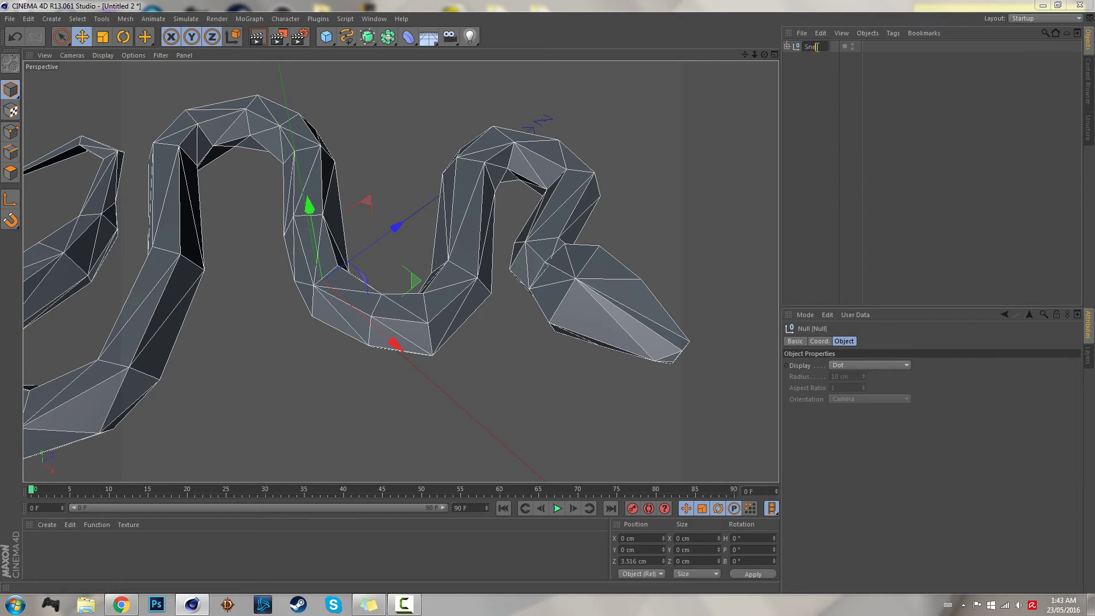
type("k")
left_click(815, 94)
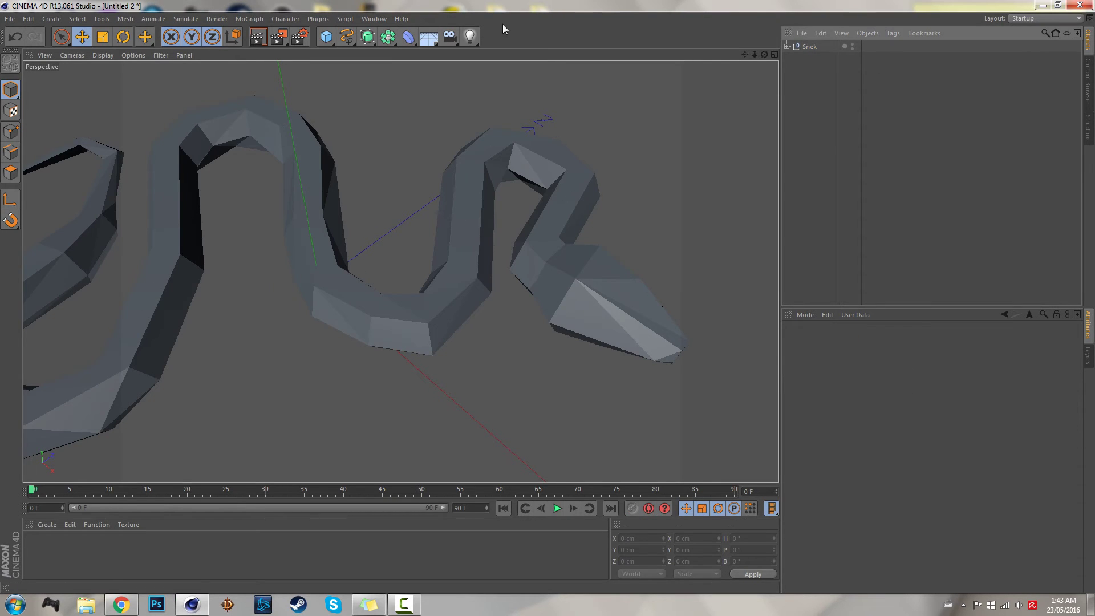
Add a Physical Sky to the scene and set its time of day to 07:14.
left_click(437, 40)
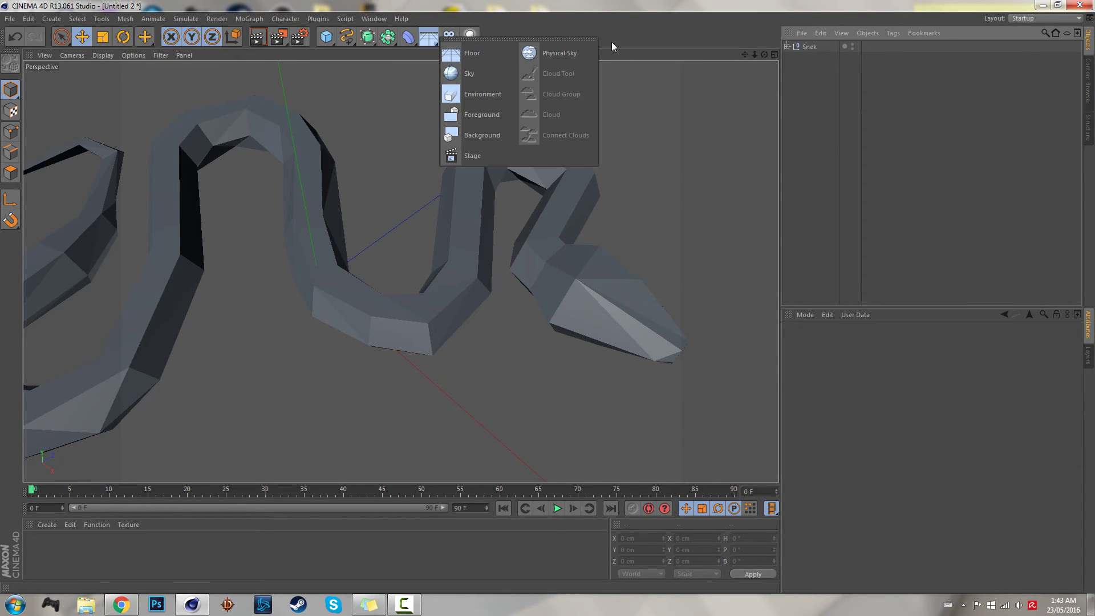
left_click(557, 53)
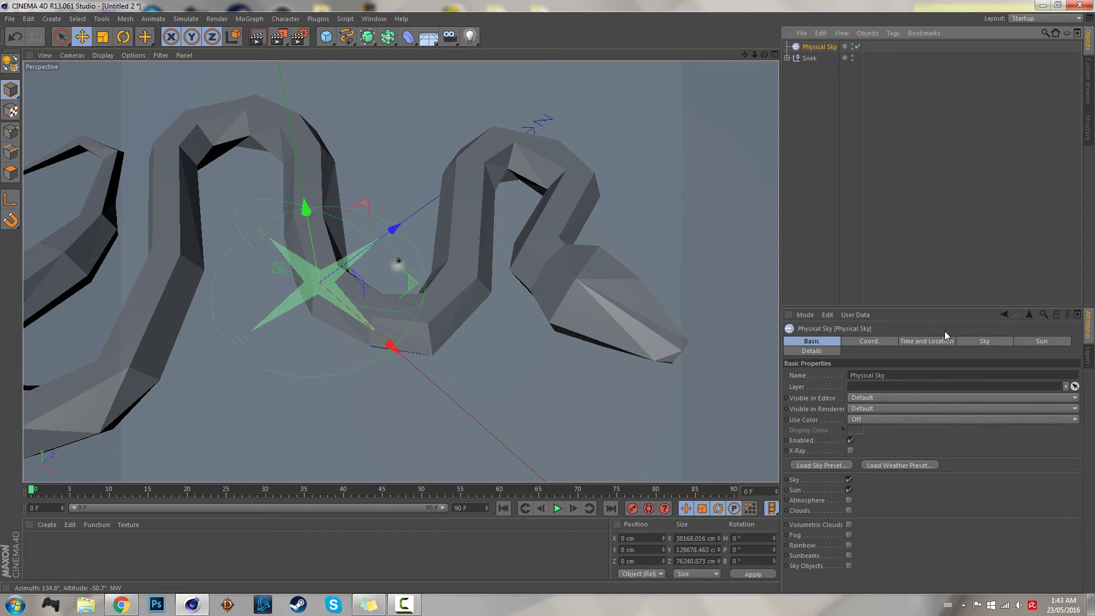
left_click(869, 342)
left_click(981, 341)
left_click(927, 341)
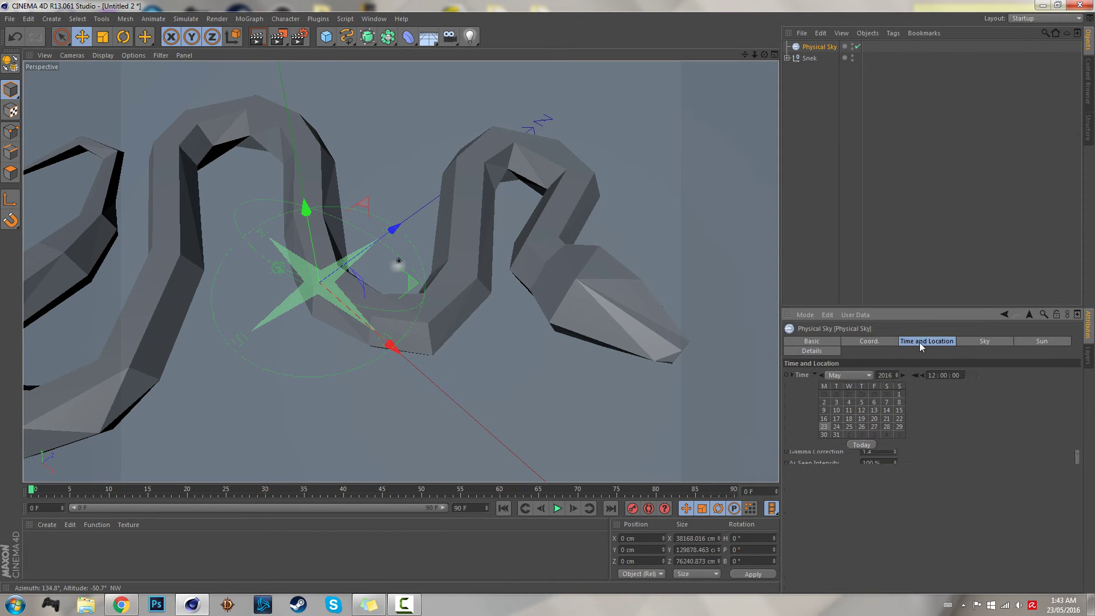
left_click_drag(952, 397, 918, 382)
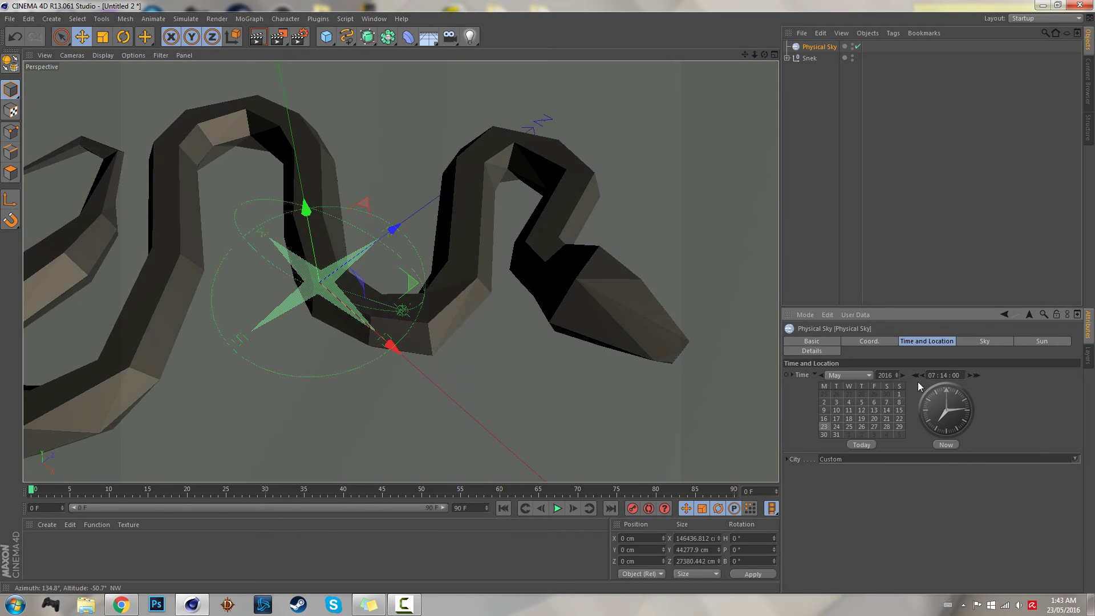
Apply wood material 8 from the m2 wood texture pack's 2.0 Update presets to the snake's head and body, and render the view.
left_click_drag(765, 55, 738, 105)
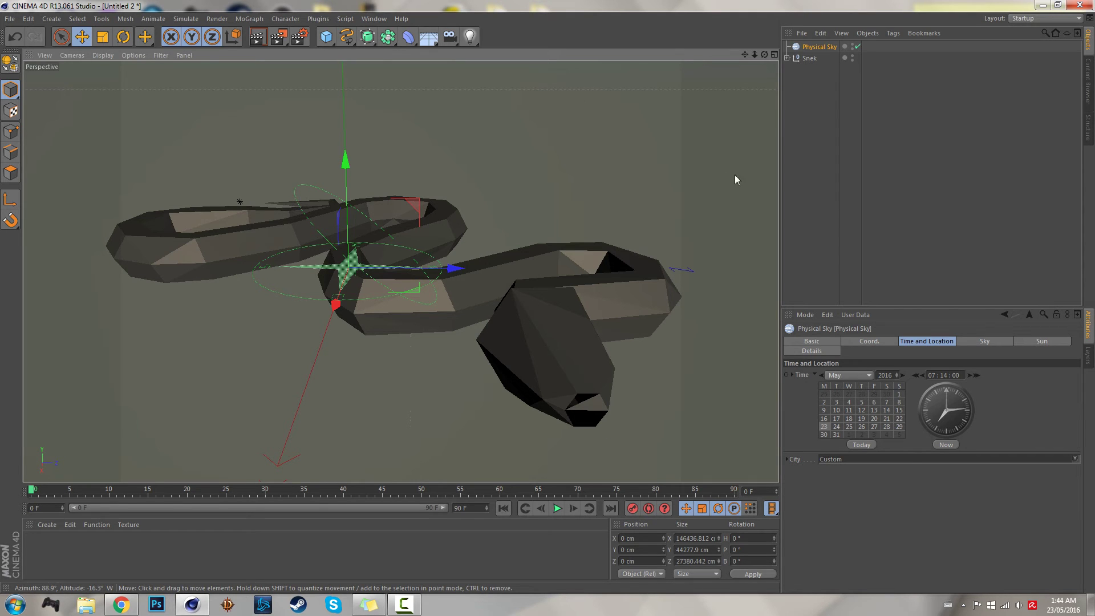
left_click_drag(765, 55, 737, 55)
scroll(602, 317, "down", 2)
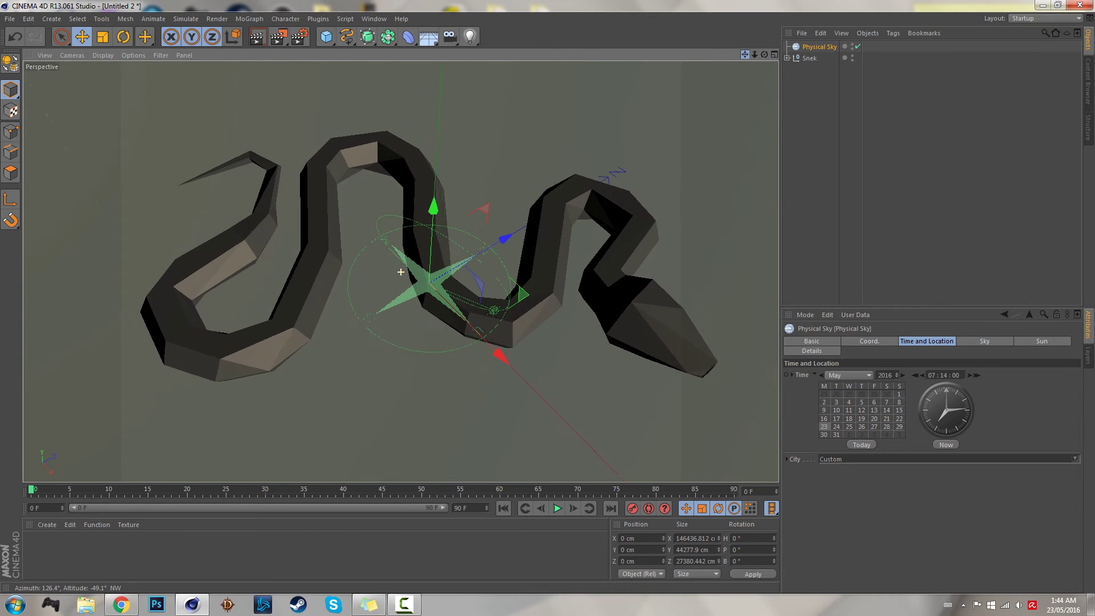
middle_click_drag(463, 473, 451, 468, "alt")
left_click_drag(451, 479, 451, 468, "alt")
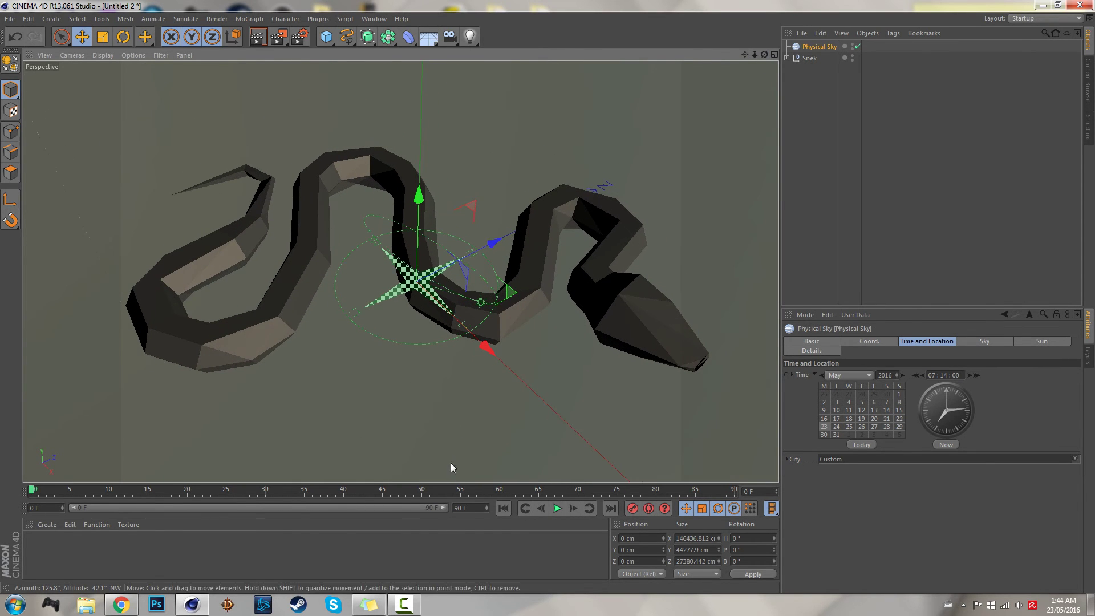
left_click(1090, 91)
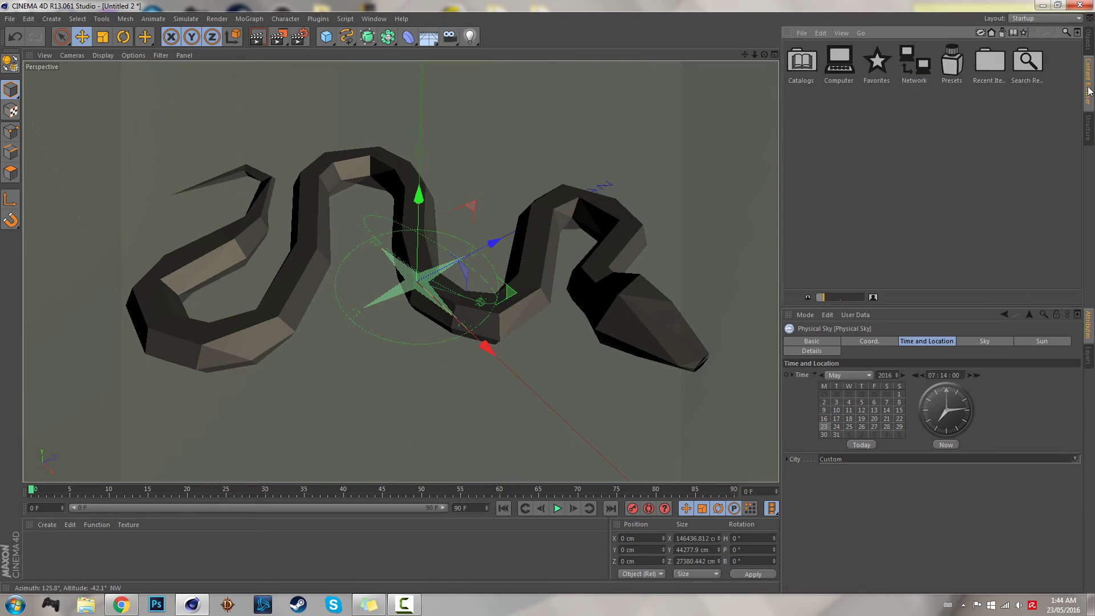
double_click(952, 73)
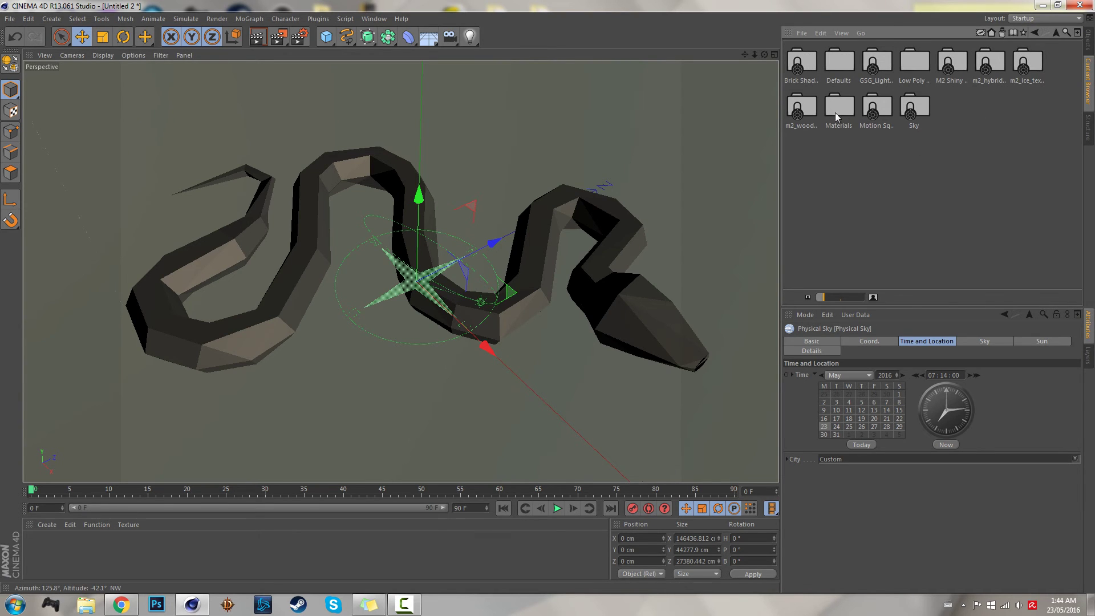
double_click(813, 114)
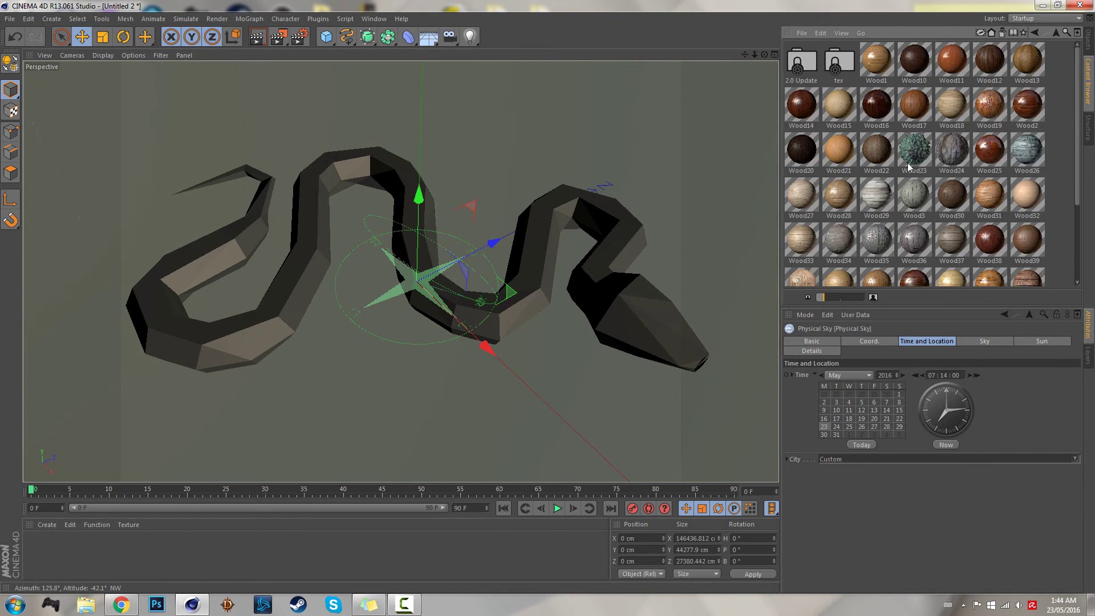
double_click(810, 62)
scroll(899, 248, "down", 5)
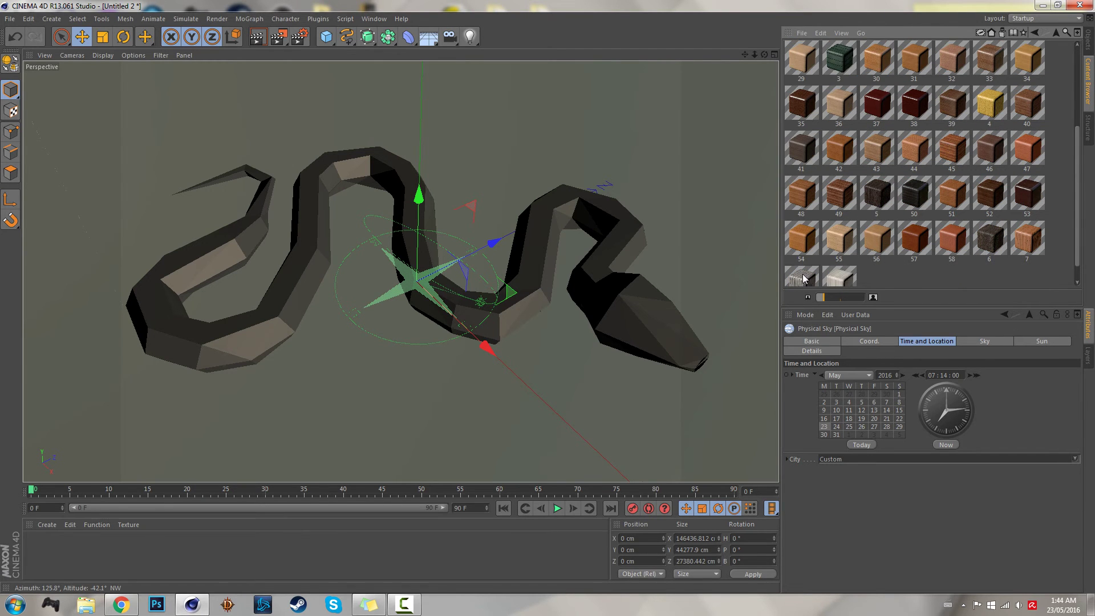
left_click_drag(804, 279, 684, 334)
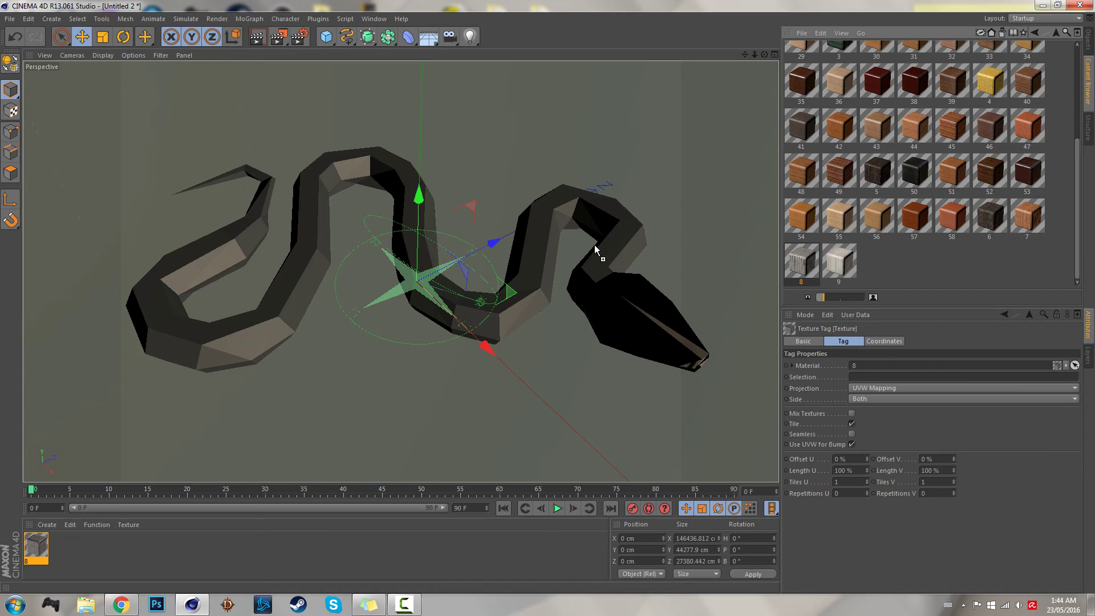
left_click_drag(595, 249, 613, 238)
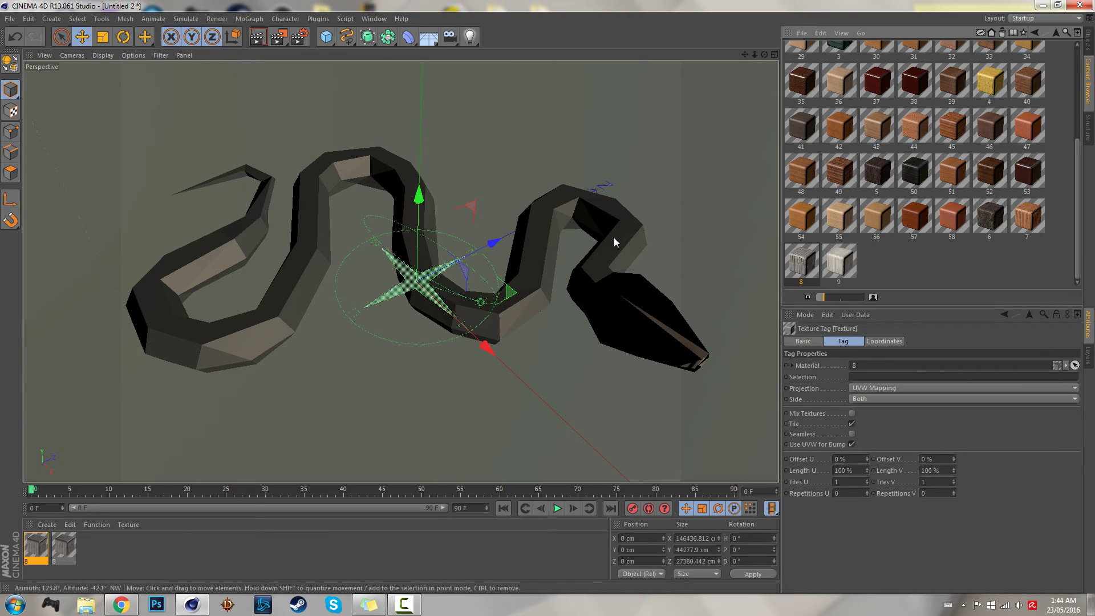
left_click(259, 40)
left_click(243, 178)
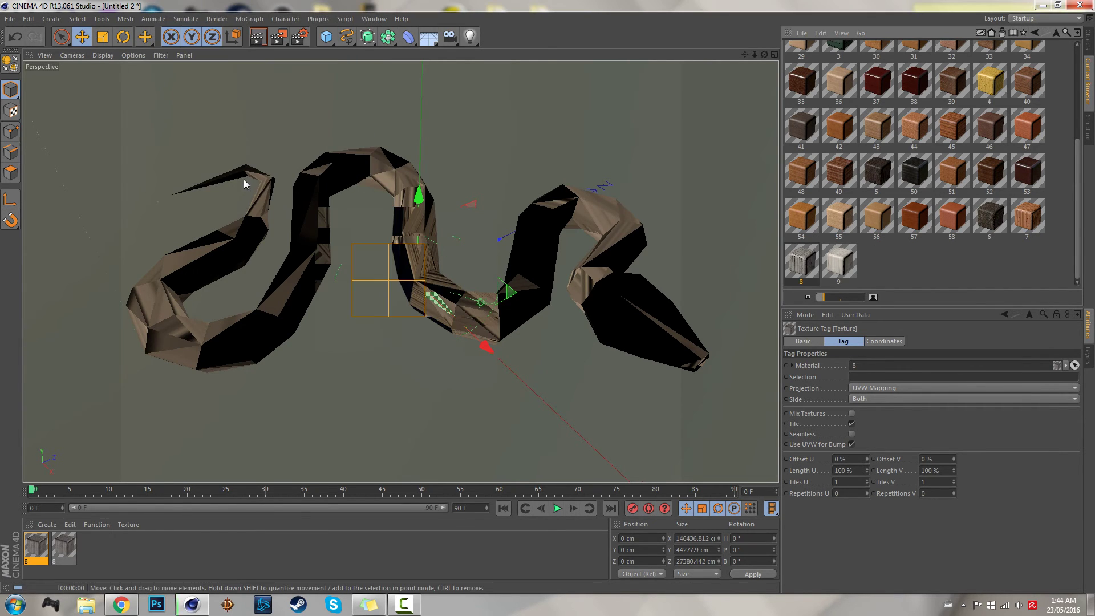
Set the projection of the Body's texture tag to Flat.
left_click(1089, 49)
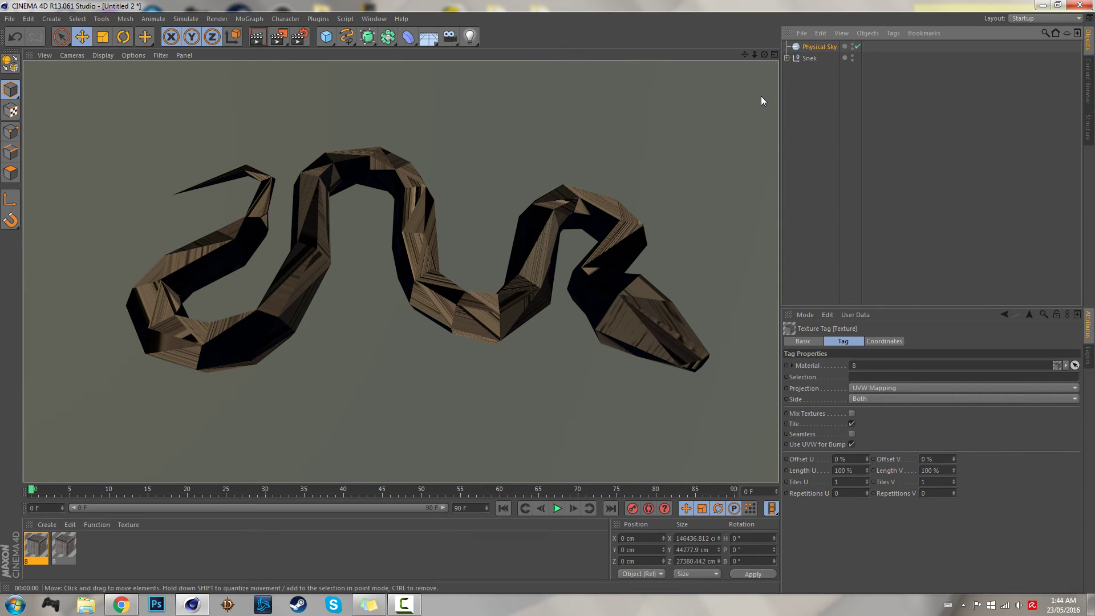
left_click(788, 58)
left_click(868, 69)
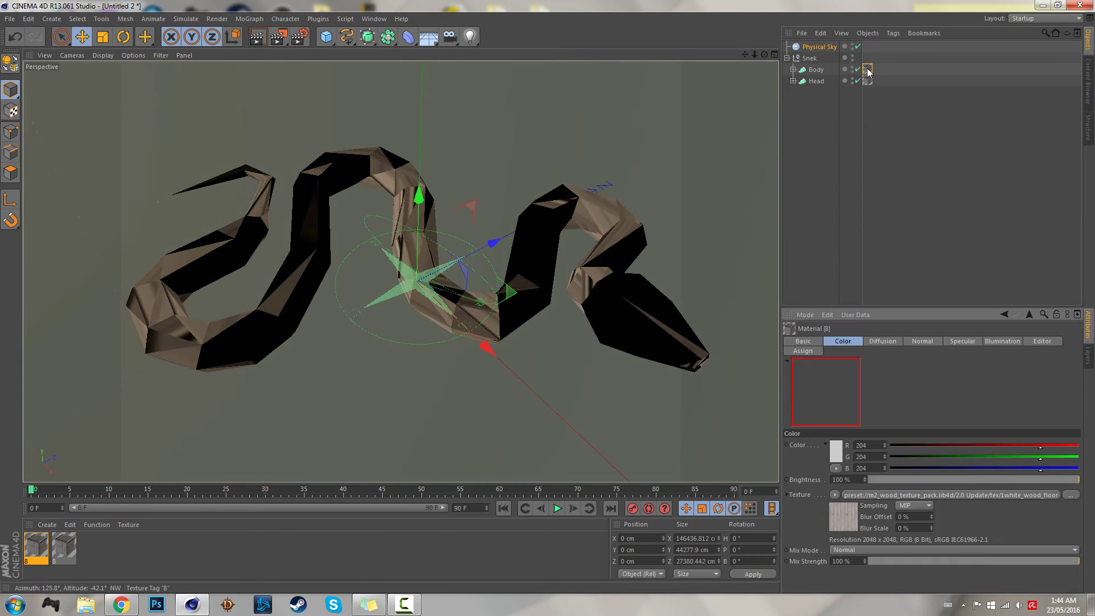
left_click(868, 81)
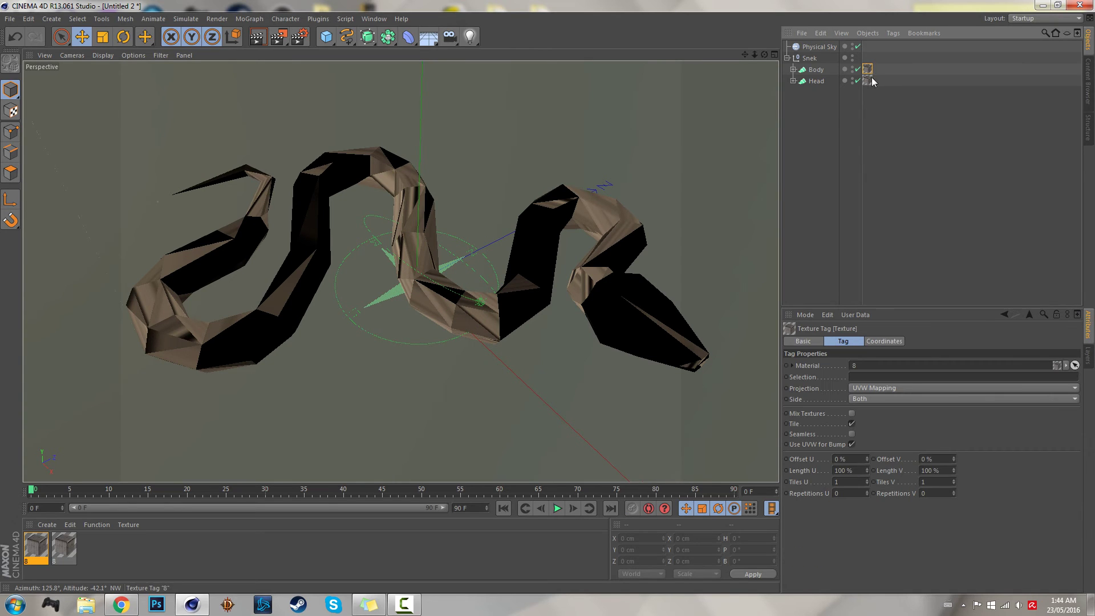
left_click(923, 388)
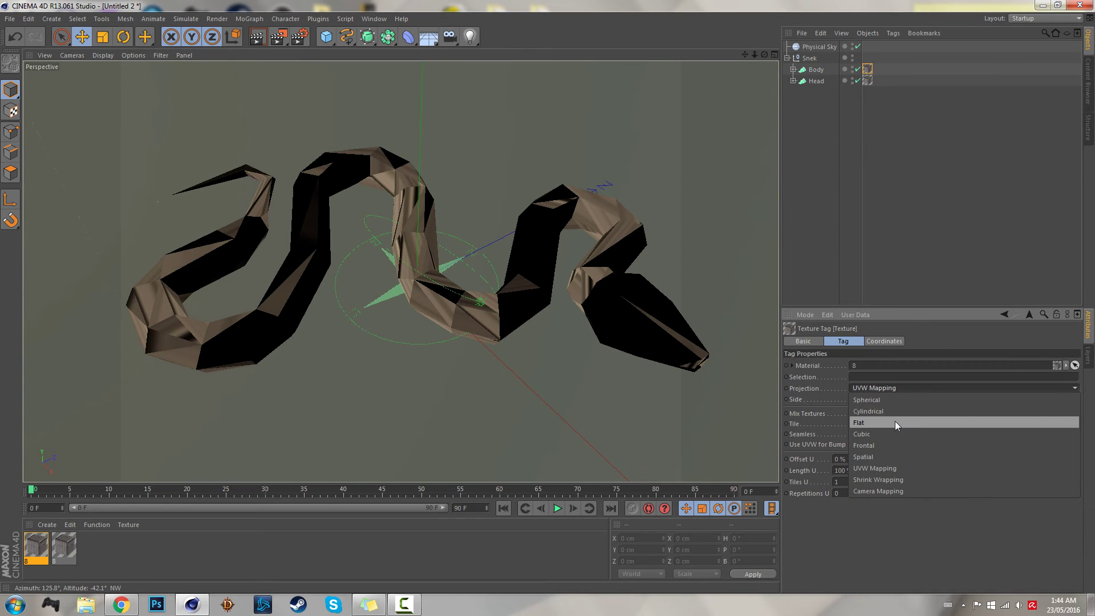
left_click(896, 422)
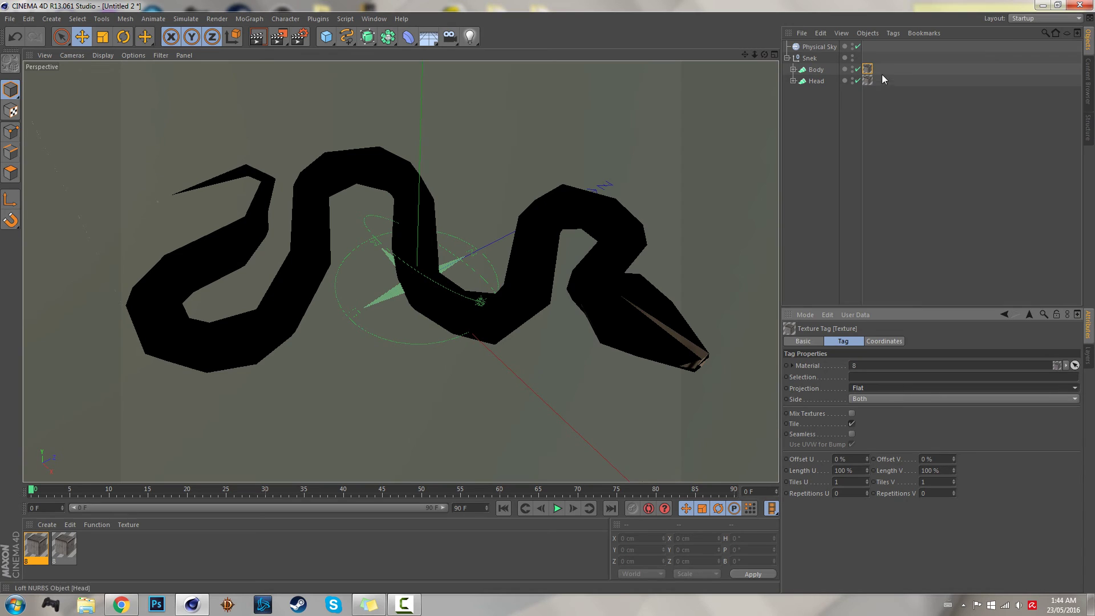
Delete the texture tags from Body and Head and apply material 8 to the Snek null instead.
left_click(867, 69, "ctrl")
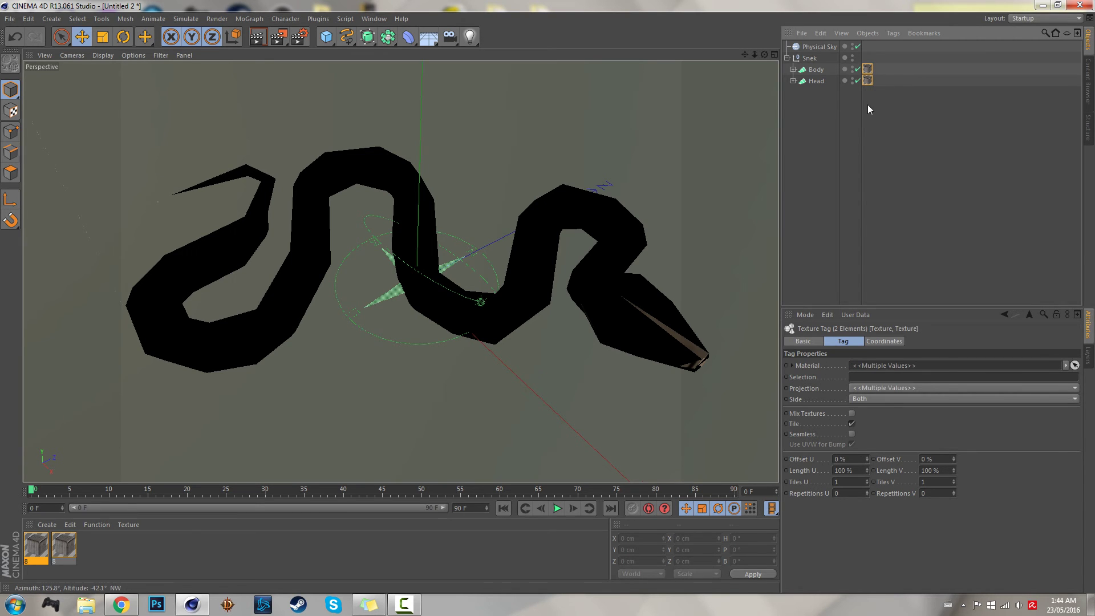
key("Delete")
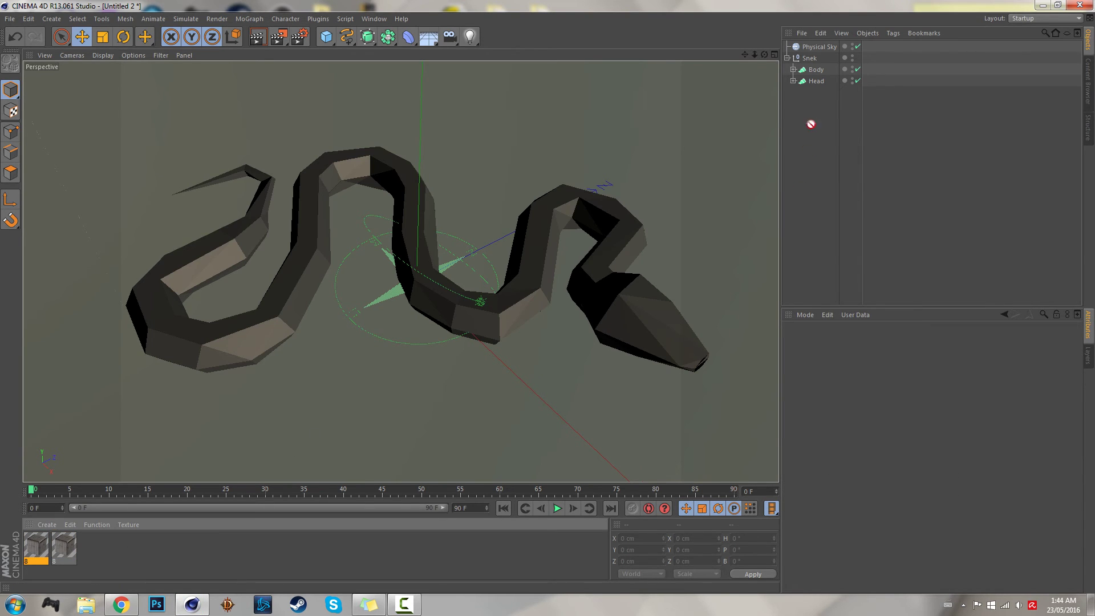
left_click_drag(812, 124, 813, 57)
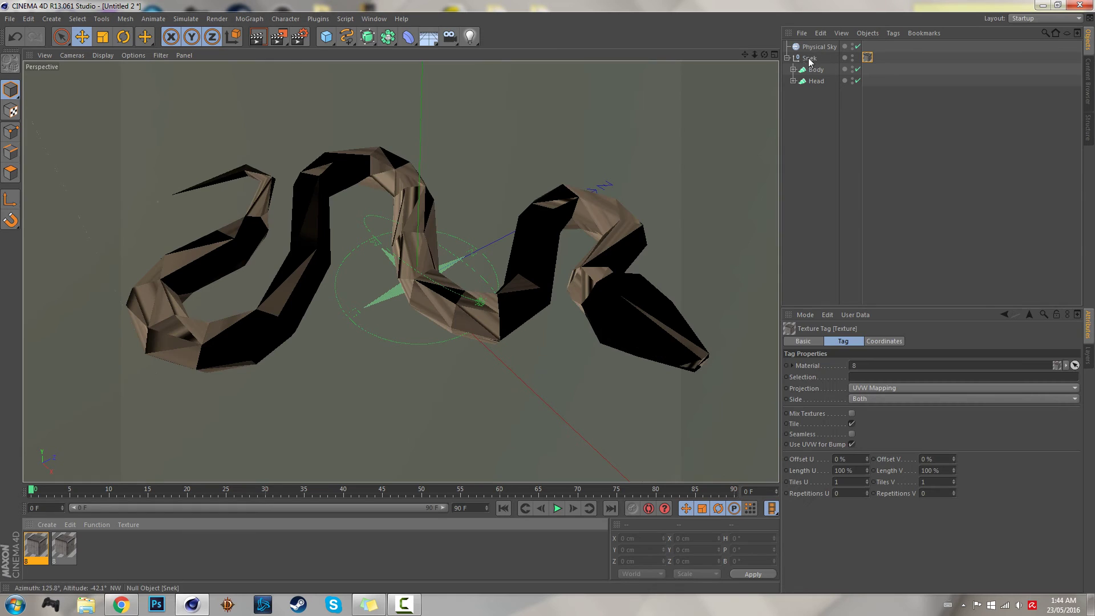
Set the projection of the Snek null's texture tag to Flat and render the view.
left_click(890, 390)
left_click(889, 424)
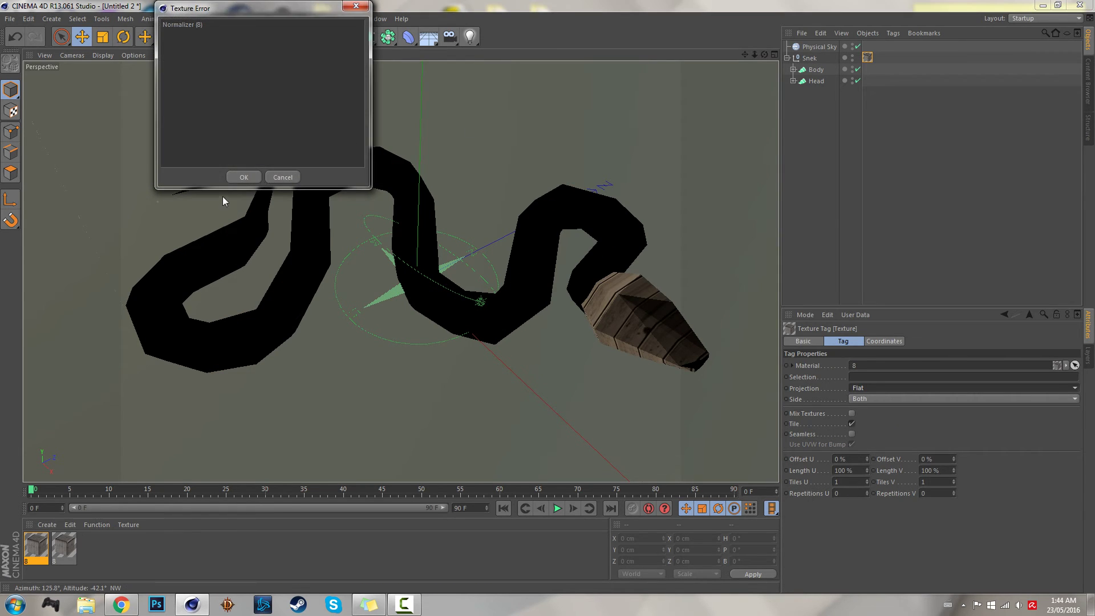
left_click(238, 178)
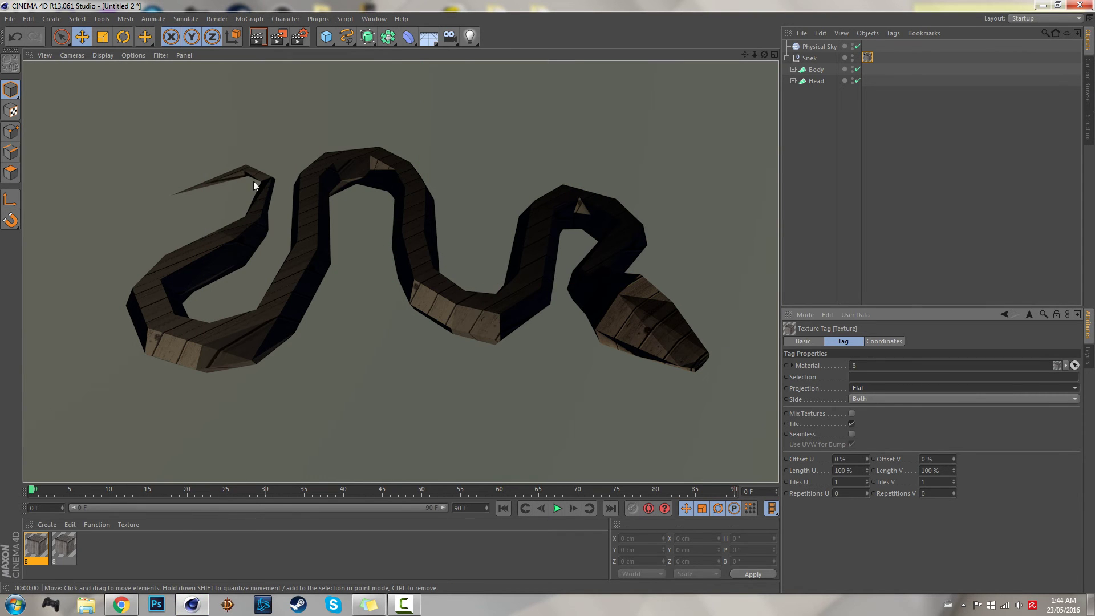
Set the Physical Sky's time of day to 16:09 and render the view.
left_click(820, 46)
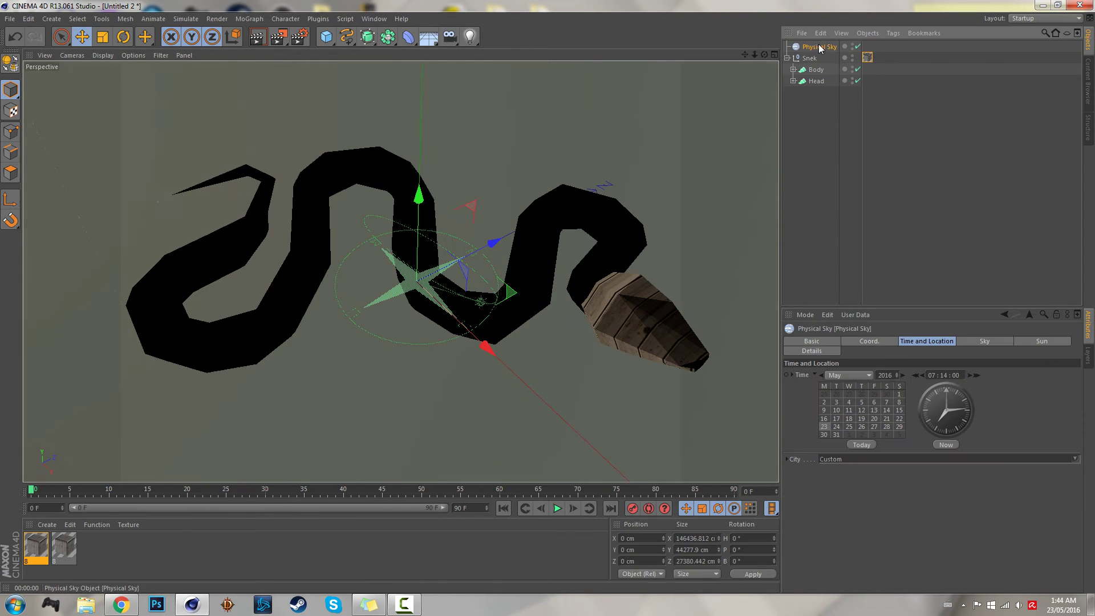
left_click_drag(946, 399, 918, 381)
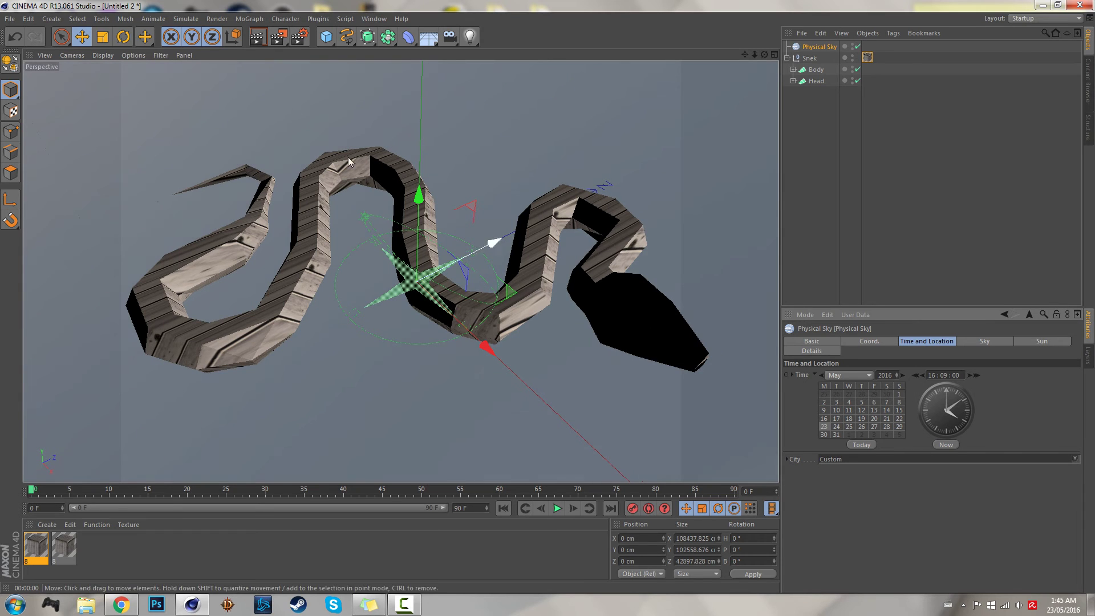
key("ctrl+r")
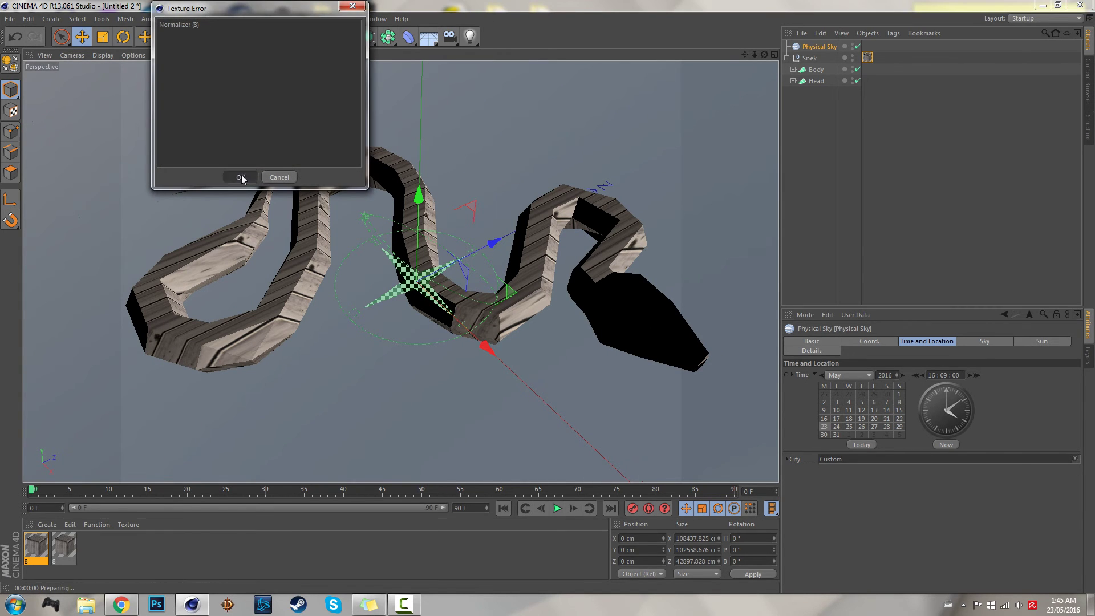
left_click(240, 177)
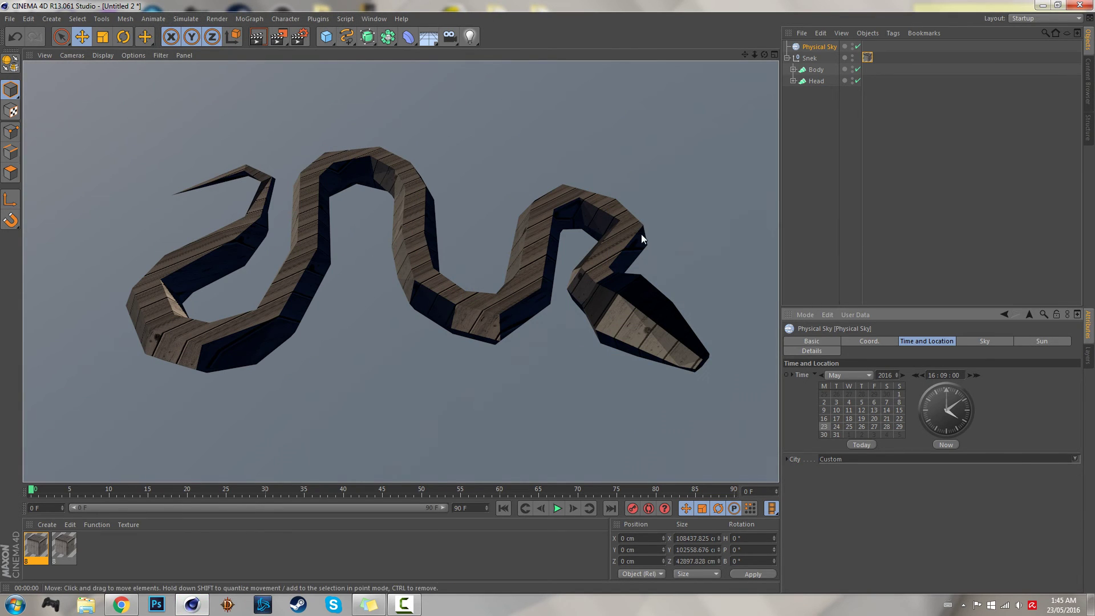
Load wood material 5 from the presets, replace the material on the Snek null's texture tag with it, and render the view.
left_click(1087, 98)
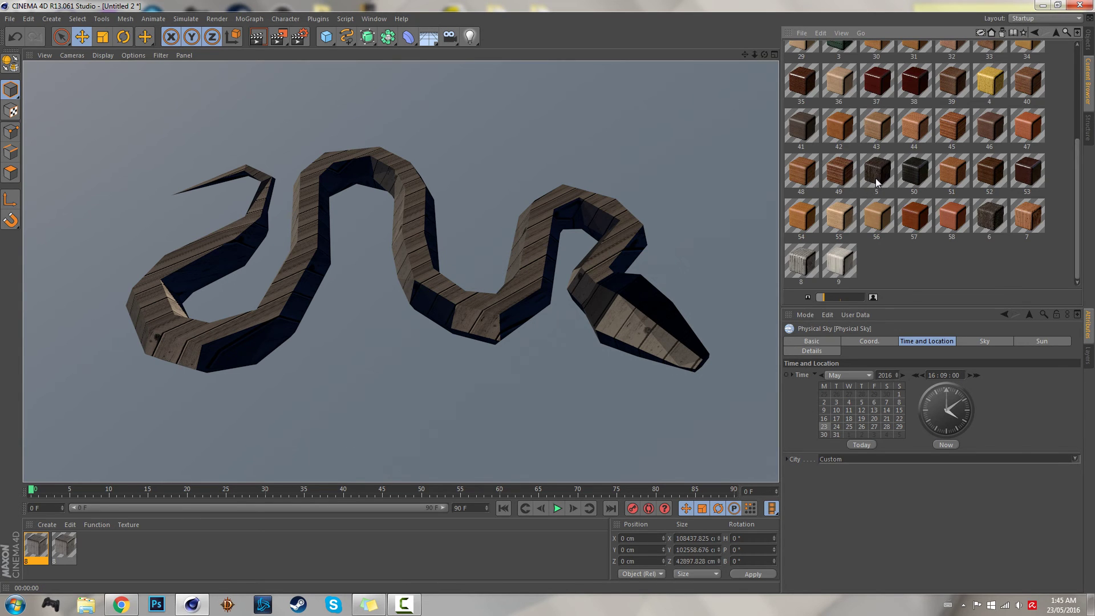
left_click_drag(876, 181, 344, 562)
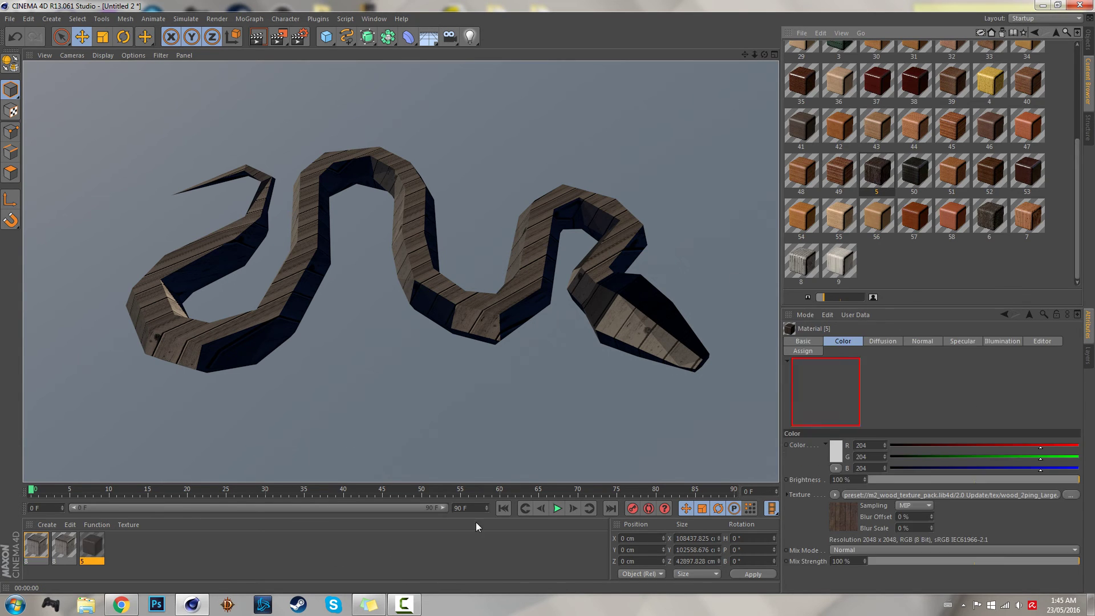
left_click(1090, 50)
left_click_drag(91, 556, 867, 57)
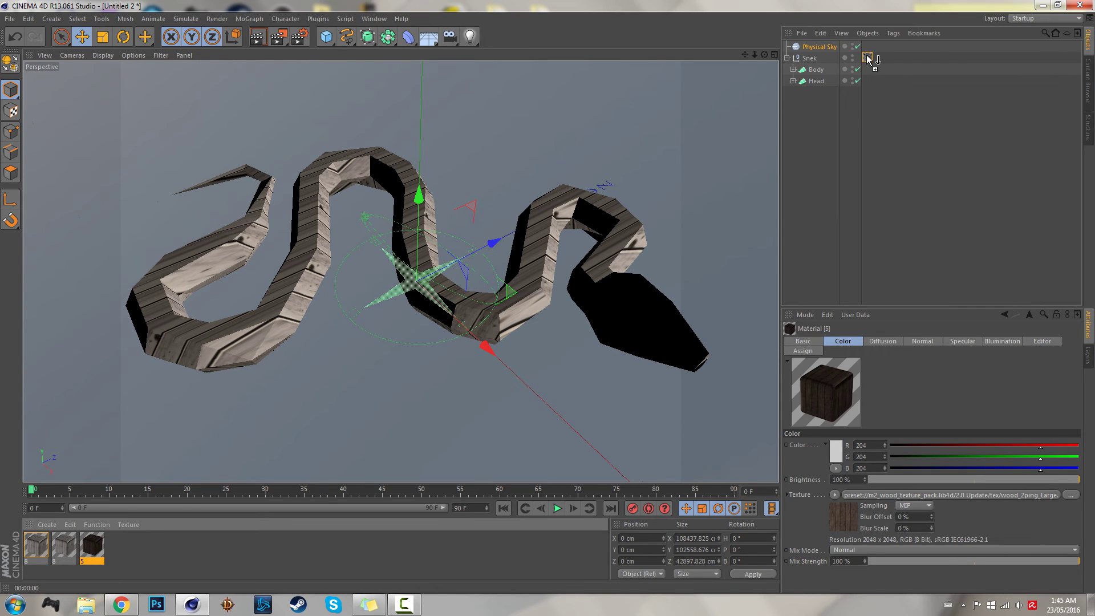
left_click(264, 43)
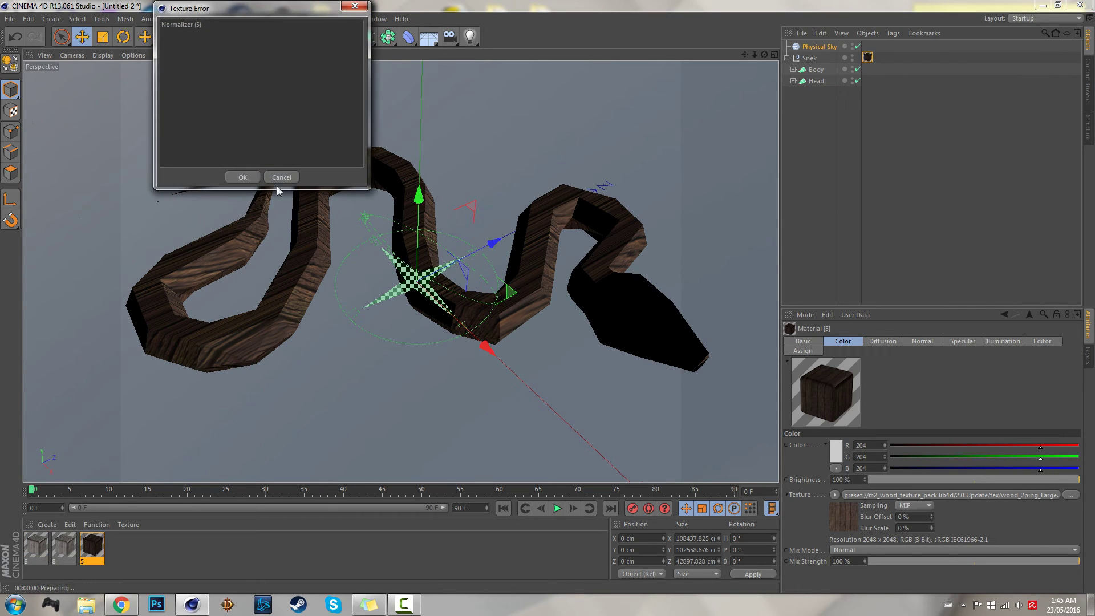
left_click(245, 178)
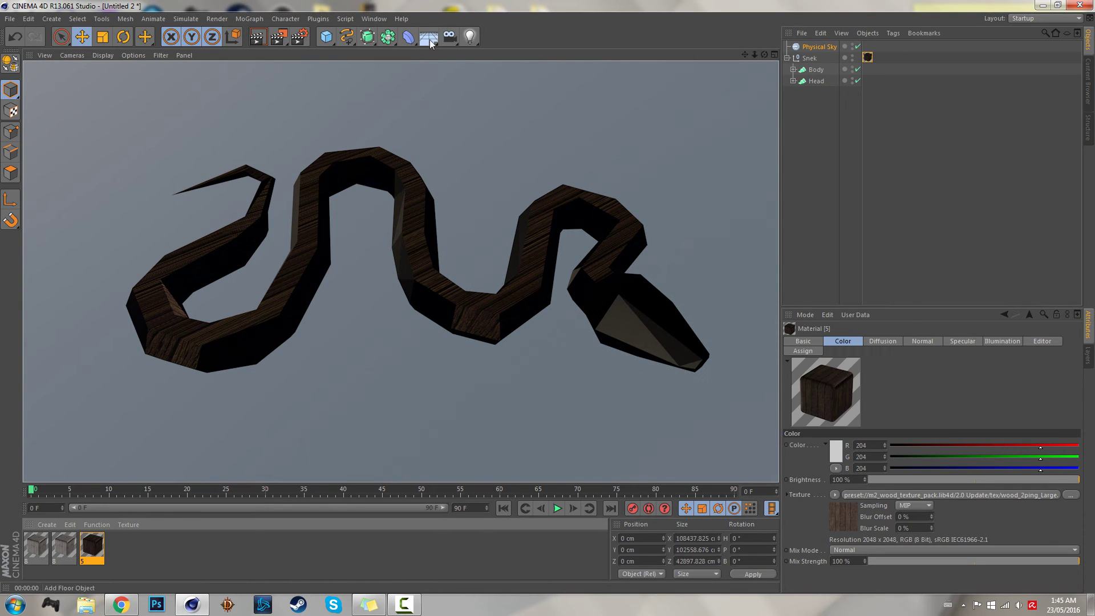
Add a Floor object, apply wood material 8 to it, and render the view.
left_click_drag(428, 37, 471, 51)
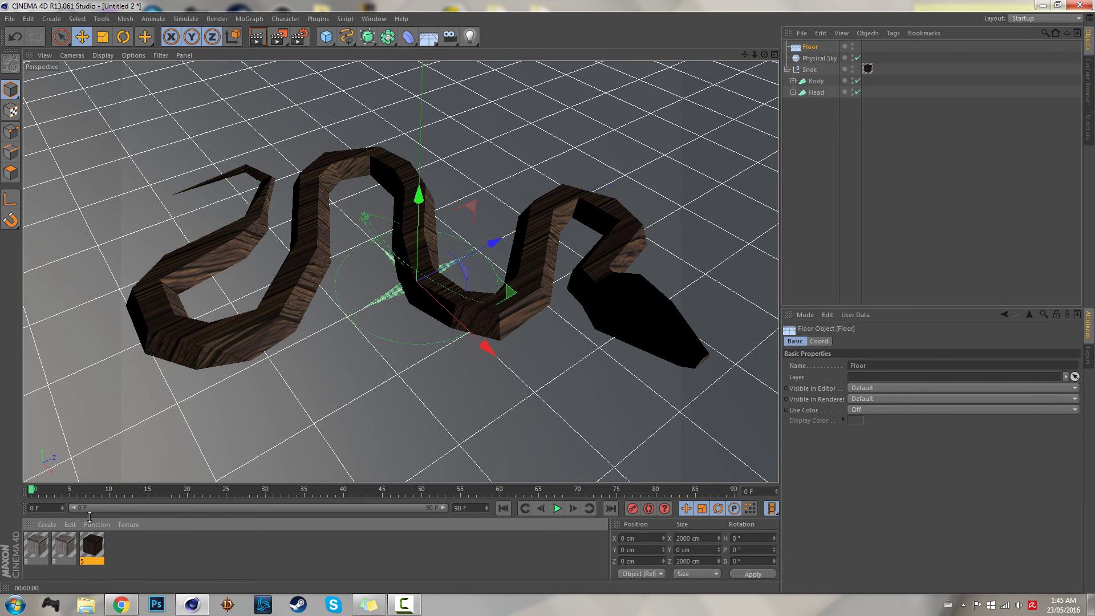
left_click_drag(49, 428, 50, 427)
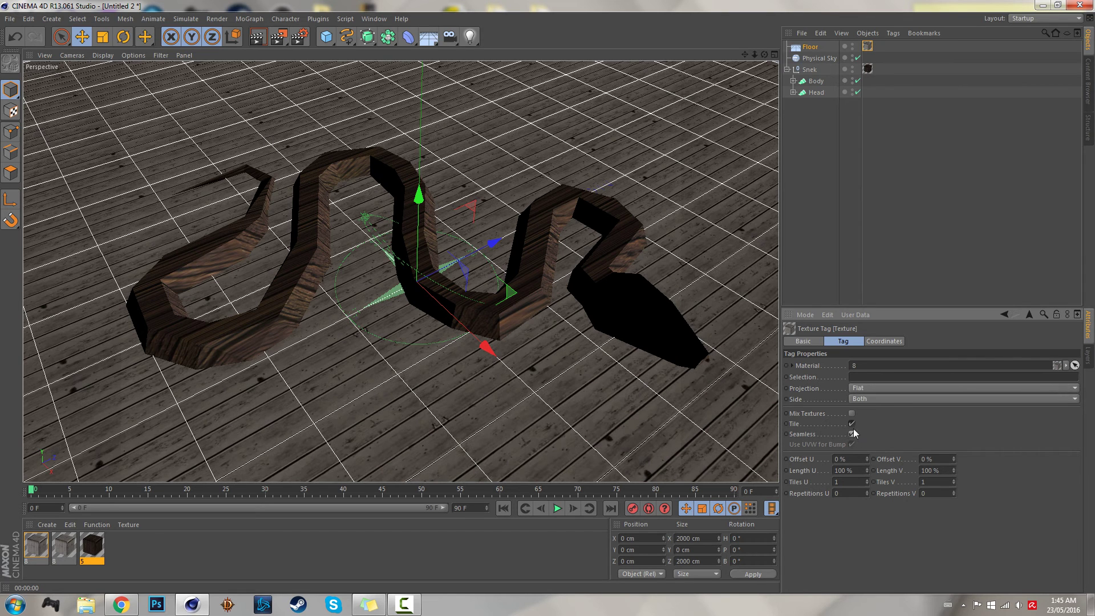
key("ctrl+r")
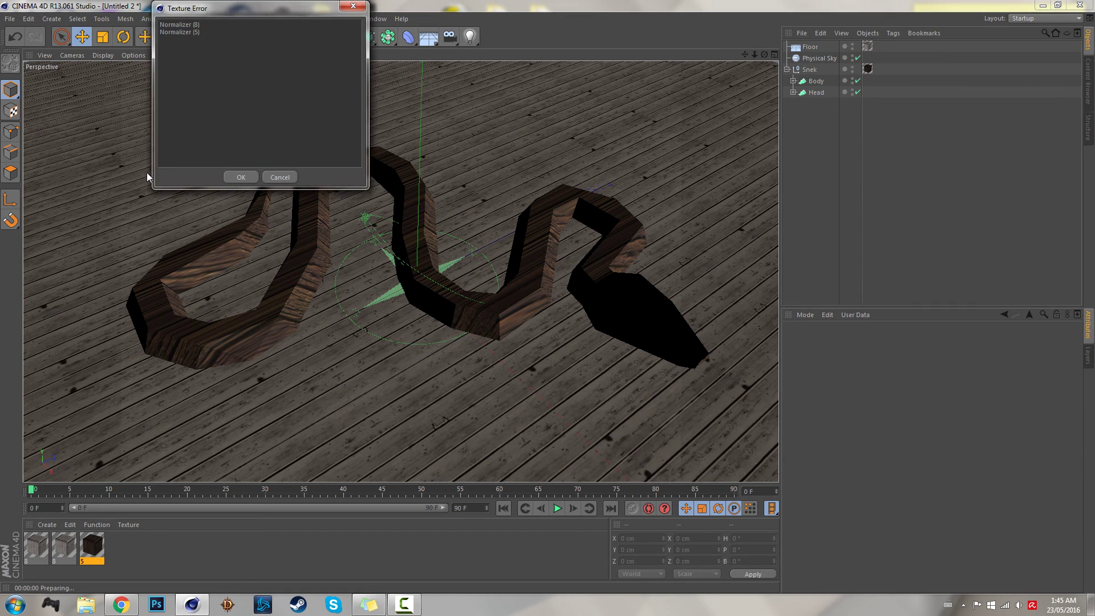
left_click(232, 176)
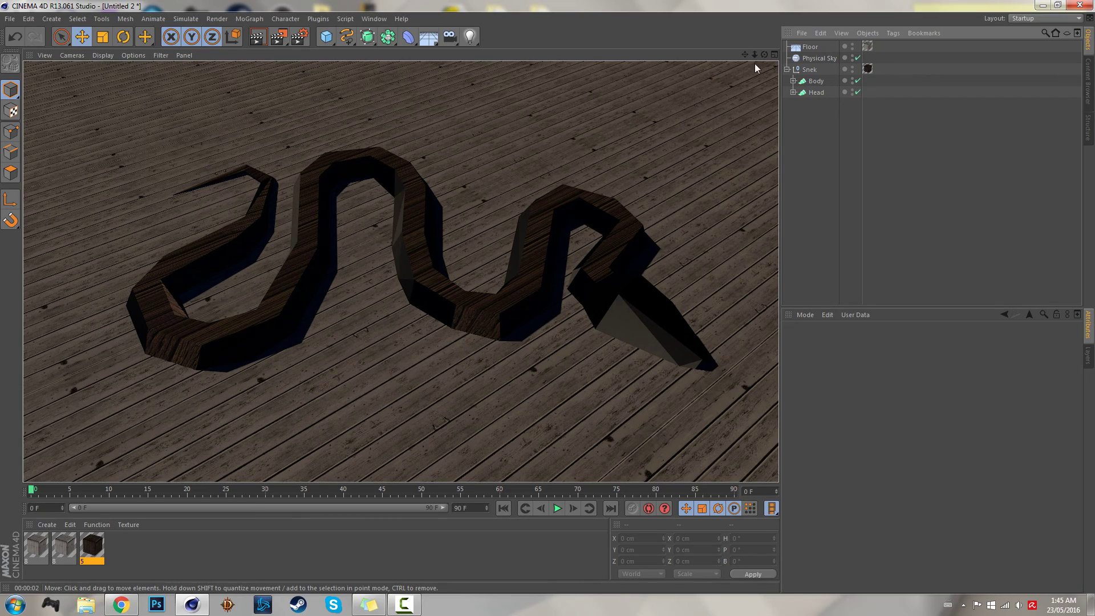
Raise the Snek null along the Y axis to about 24.26 cm so that it rests above the wooden floor.
left_click_drag(765, 54, 690, 131)
left_click_drag(400, 272, 400, 272)
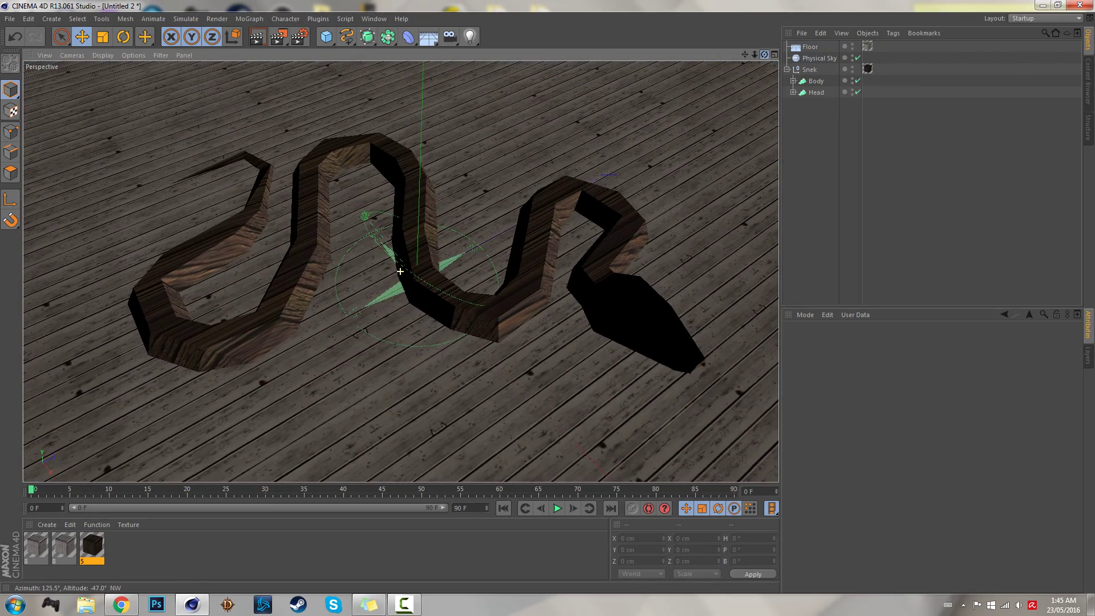
left_click(810, 69)
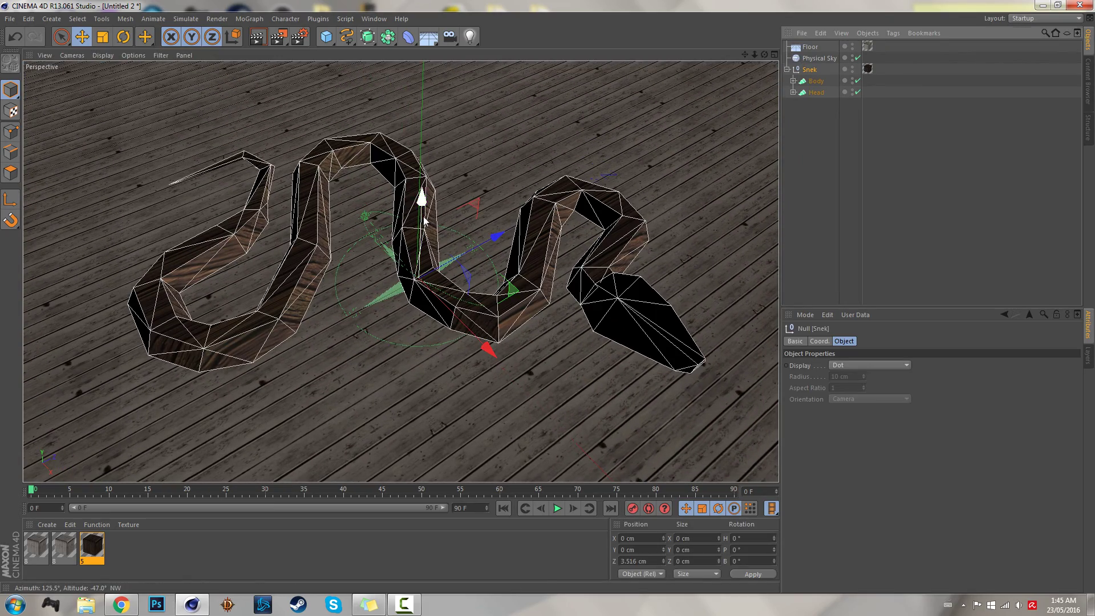
mouse_move(425, 222)
left_mouse_down()
mouse_move(427, 212)
mouse_move(426, 231)
mouse_move(425, 222)
left_mouse_up()
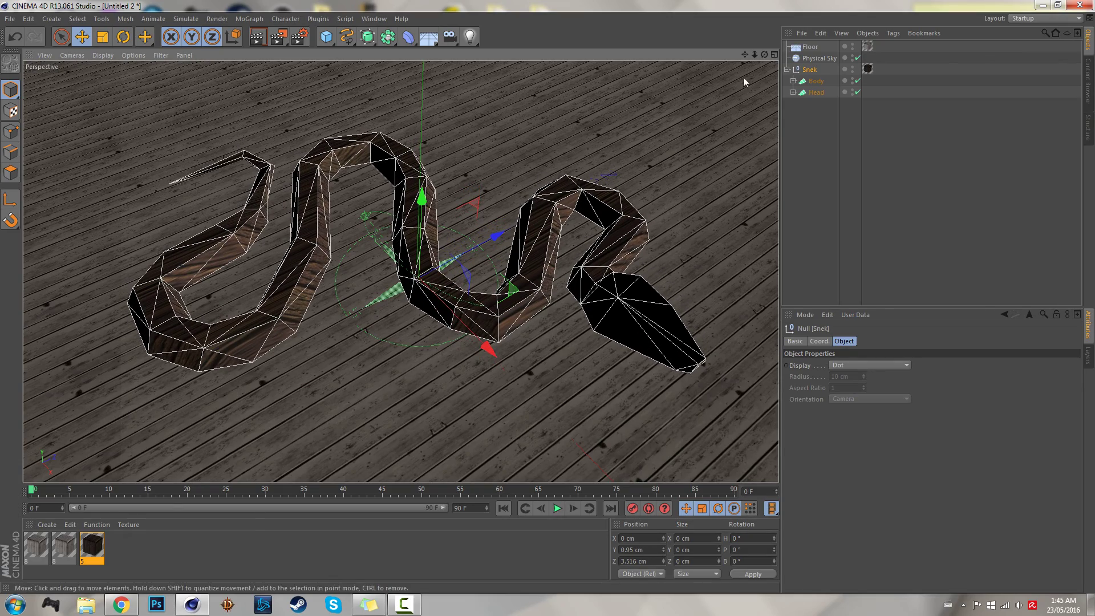
left_click_drag(765, 55, 620, 124)
left_click_drag(415, 232, 430, 214)
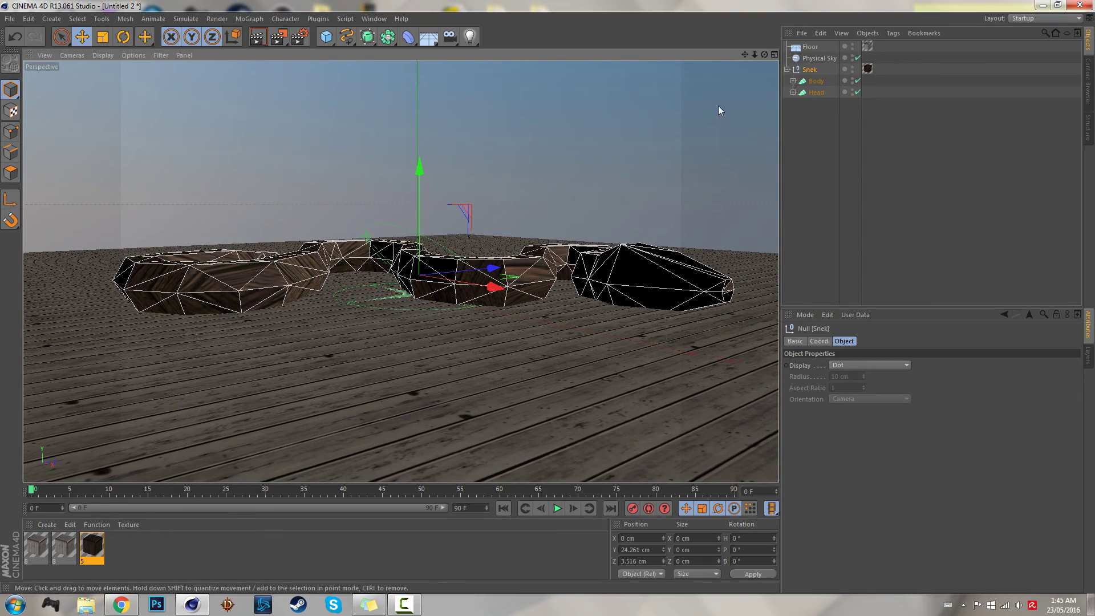
left_click_drag(764, 54, 735, 97)
left_click(814, 111)
left_click_drag(763, 54, 621, 68)
left_click_drag(400, 272, 759, 121, "alt")
left_click_drag(743, 53, 773, 59)
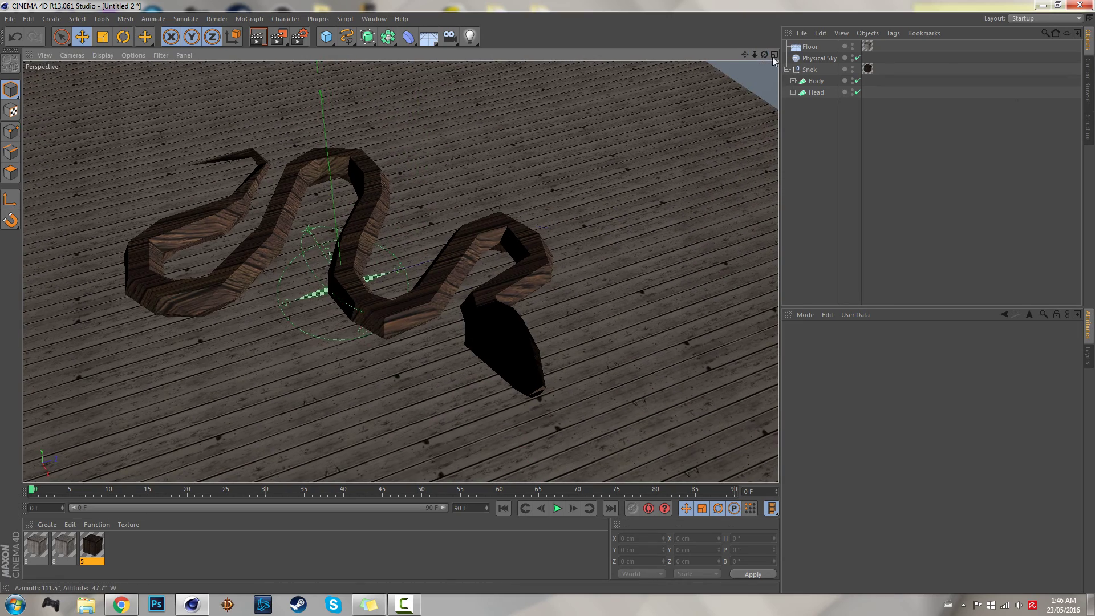
Load the Spoder model into the scene from the Low Poly preset folder.
left_click(1090, 84)
left_click(1090, 42)
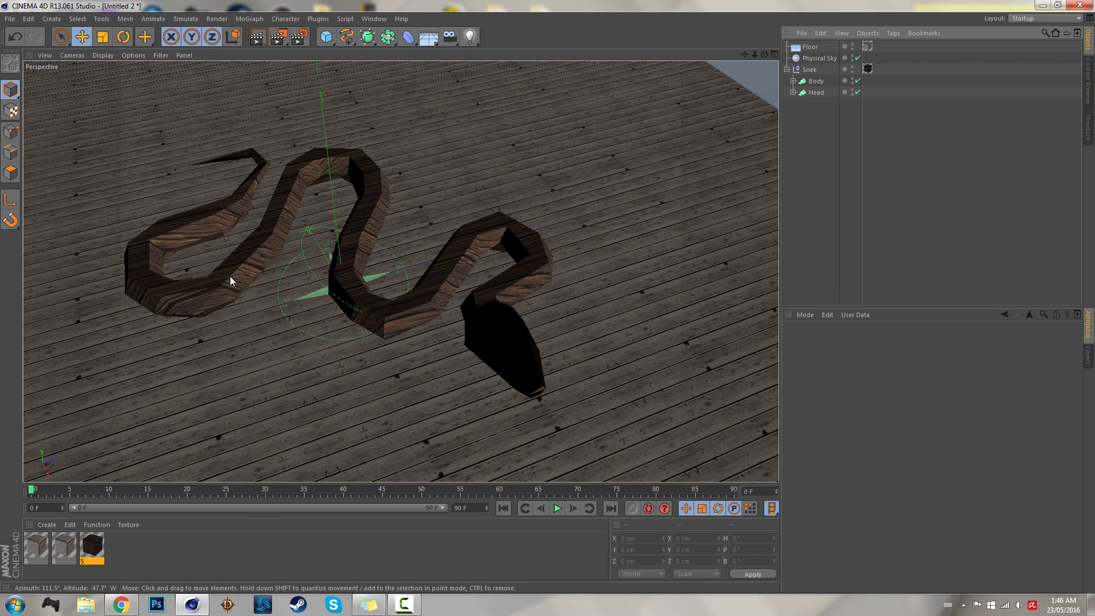
left_click(1090, 74)
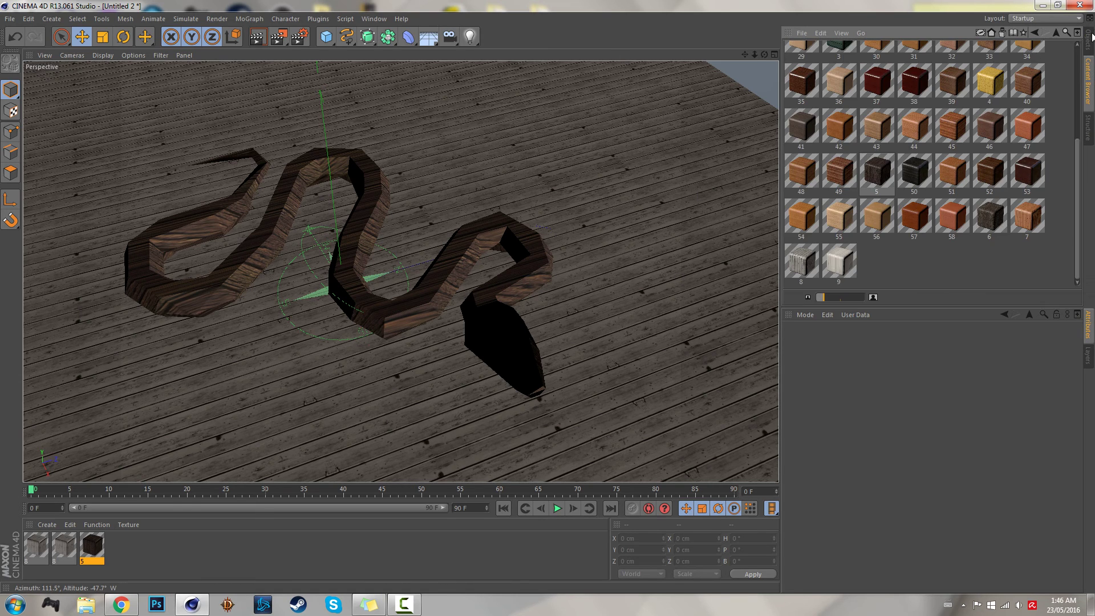
left_click(1089, 43)
left_click(1088, 77)
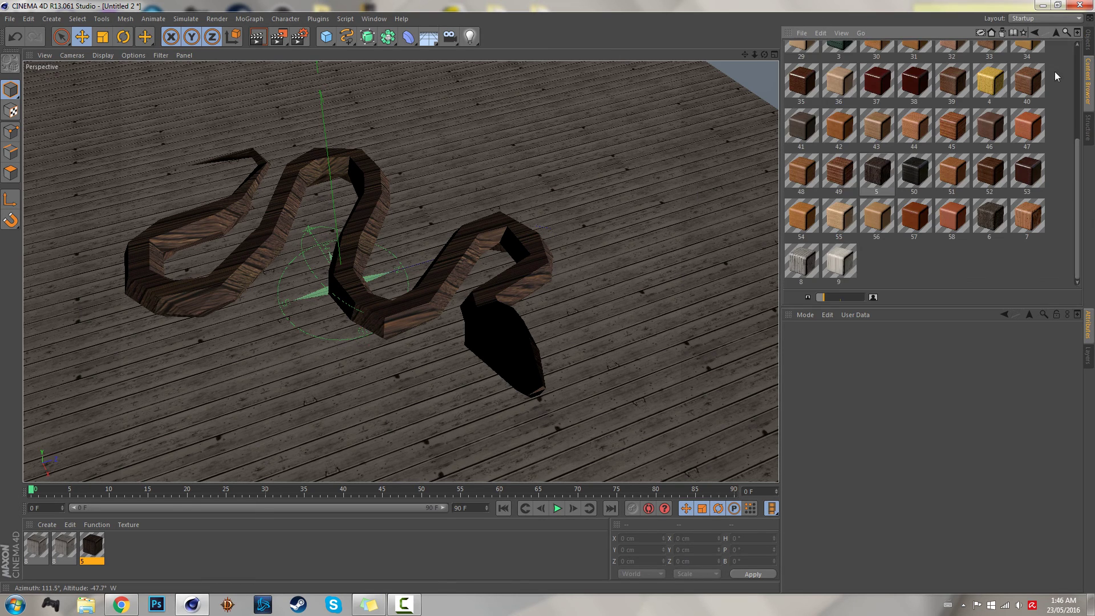
left_click(1034, 33)
left_click(1033, 33)
left_click(1046, 33)
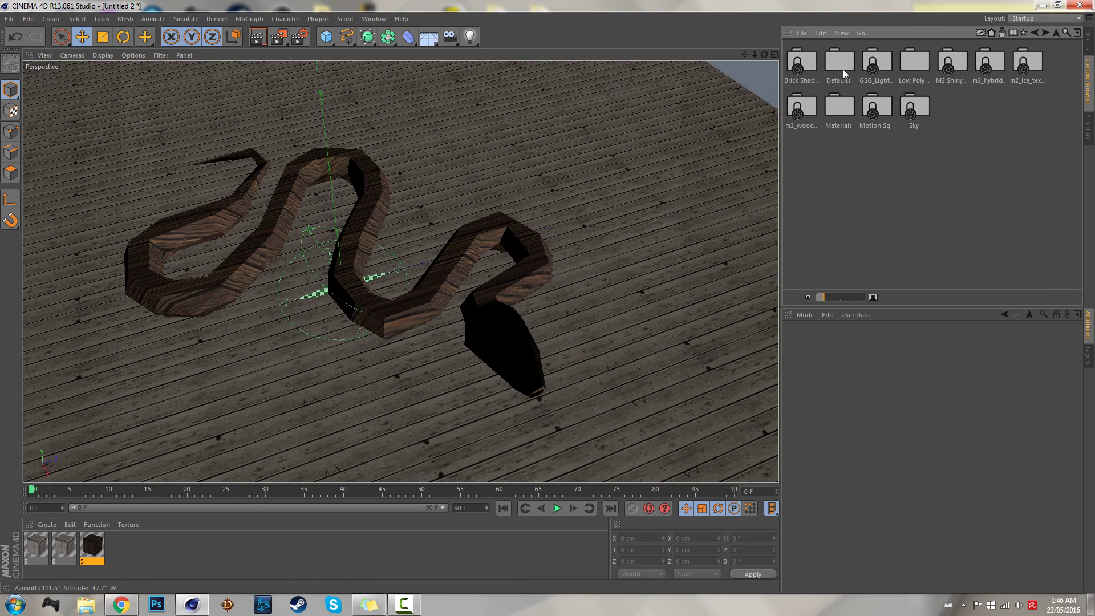
double_click(915, 62)
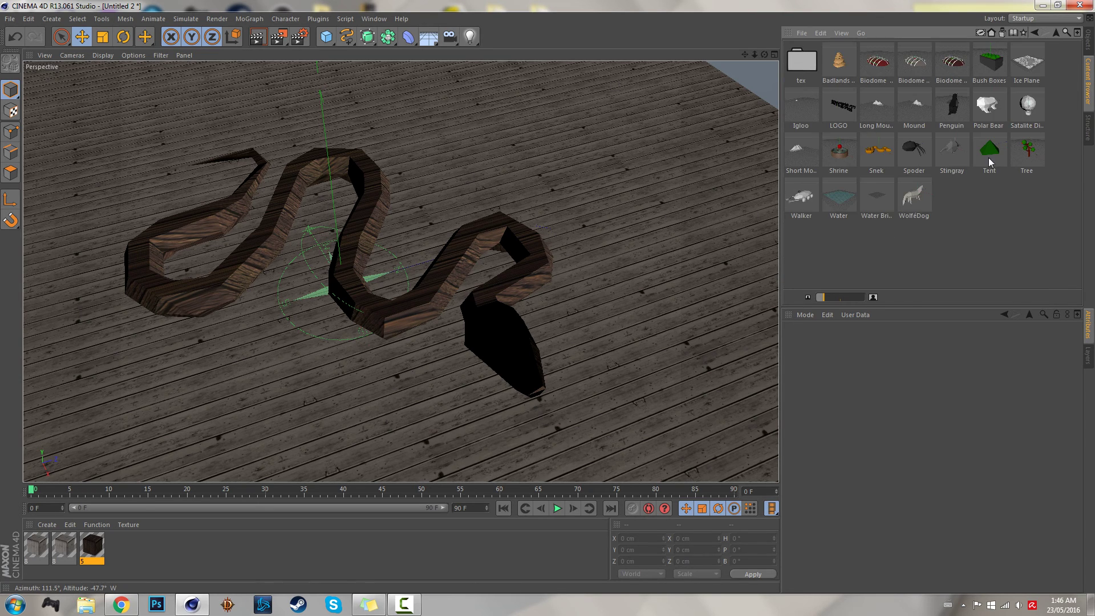
double_click(916, 150)
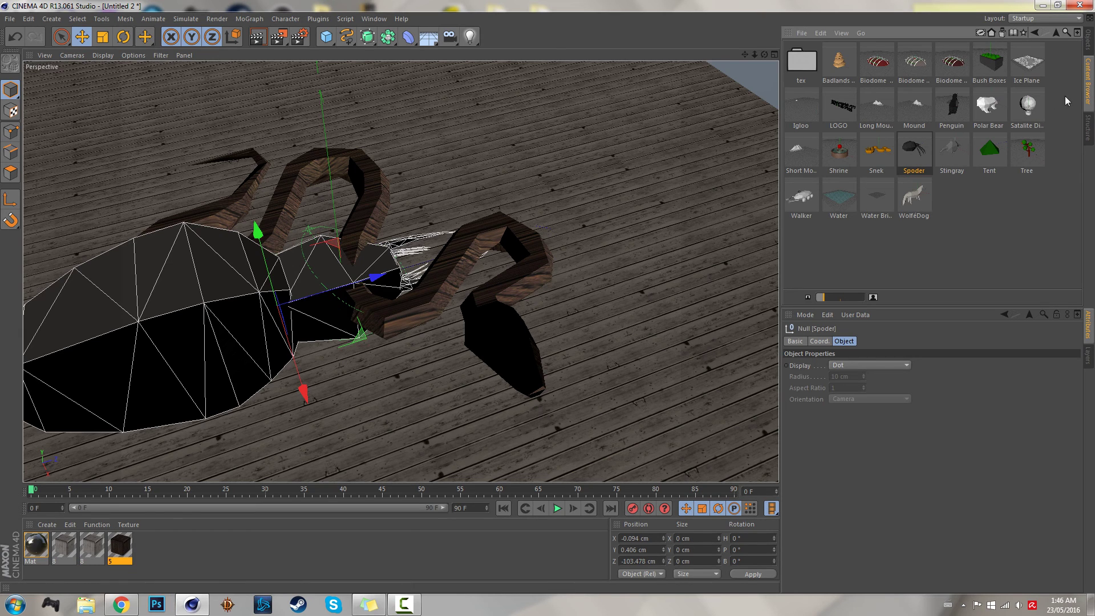
Delete the Snek null from the scene.
left_click(1088, 43)
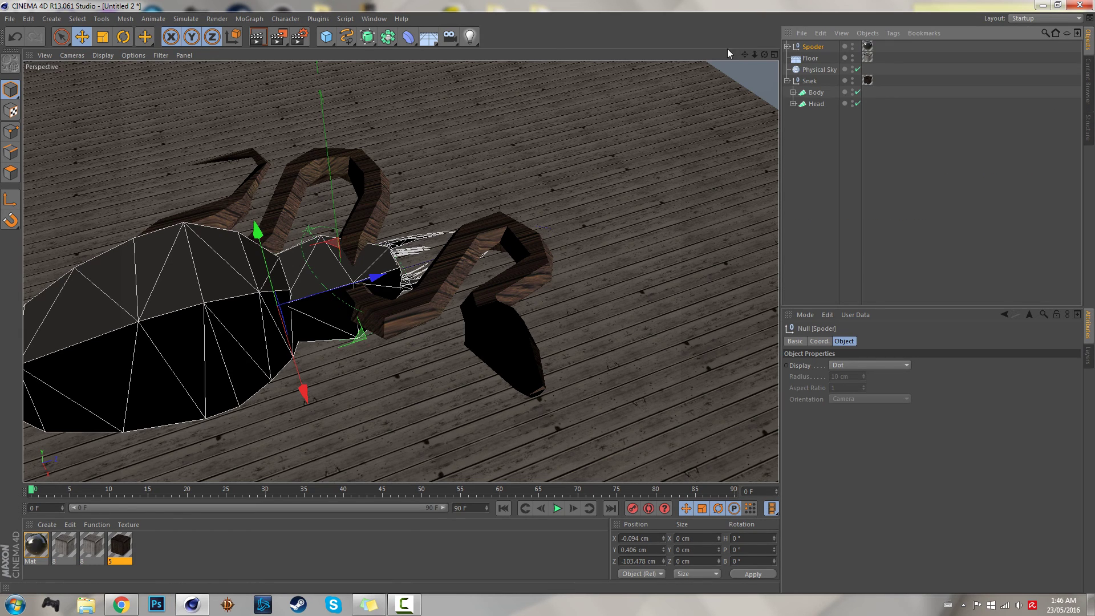
left_click(817, 83)
key("Delete")
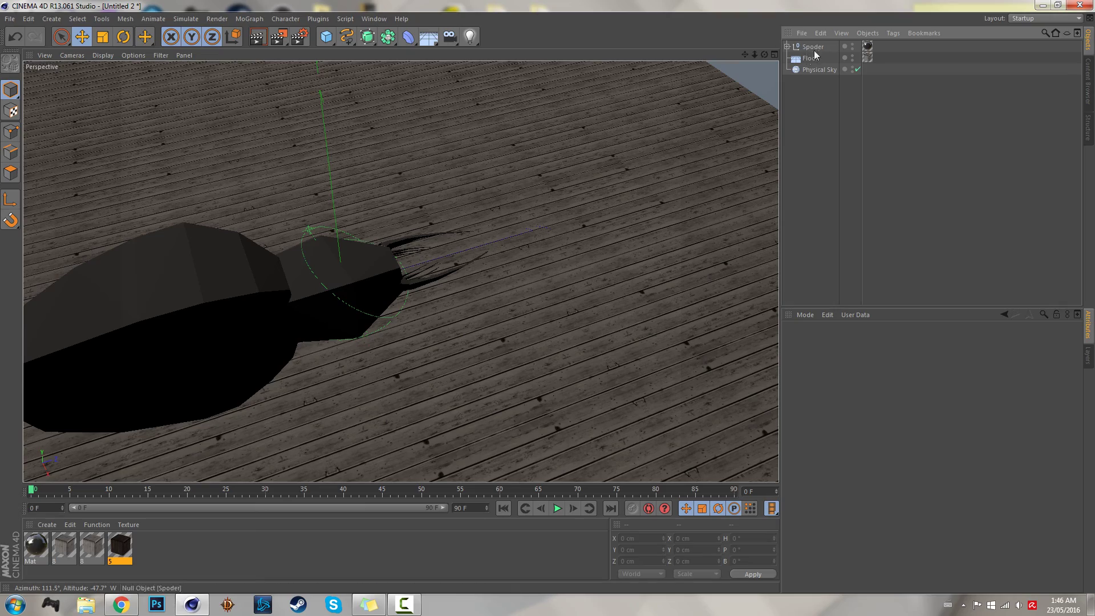
Examine the Spoder model's body and legs from the front, and list the objects inside its null.
left_click_drag(264, 265, 283, 100)
left_click_drag(764, 55, 401, 272)
left_click(851, 131)
left_click_drag(745, 54, 401, 273)
left_click_drag(765, 55, 401, 272)
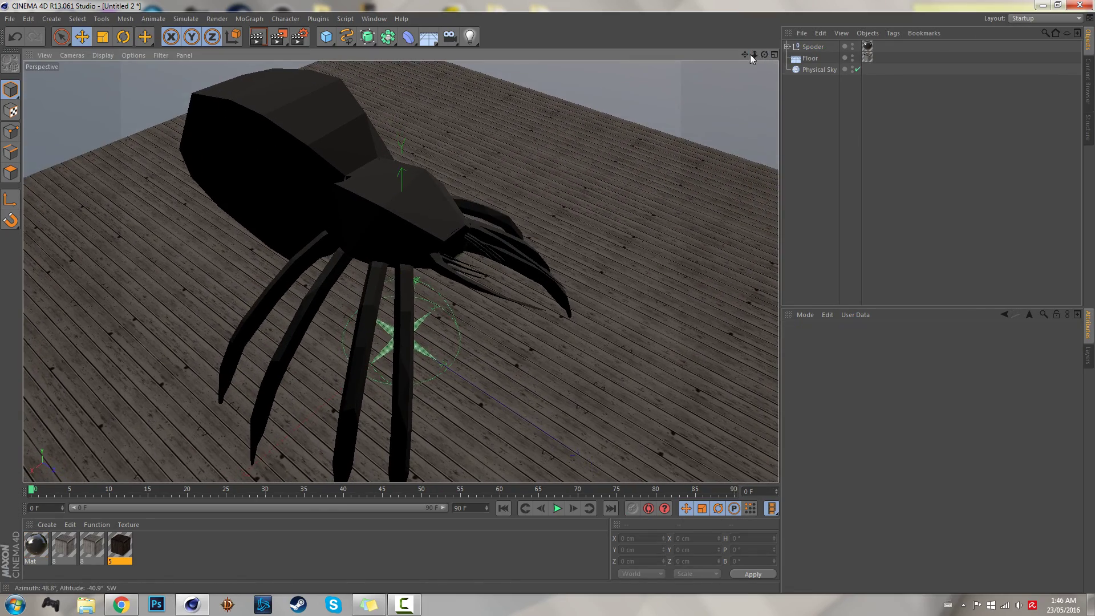
left_click_drag(753, 55, 717, 79)
left_click(787, 46)
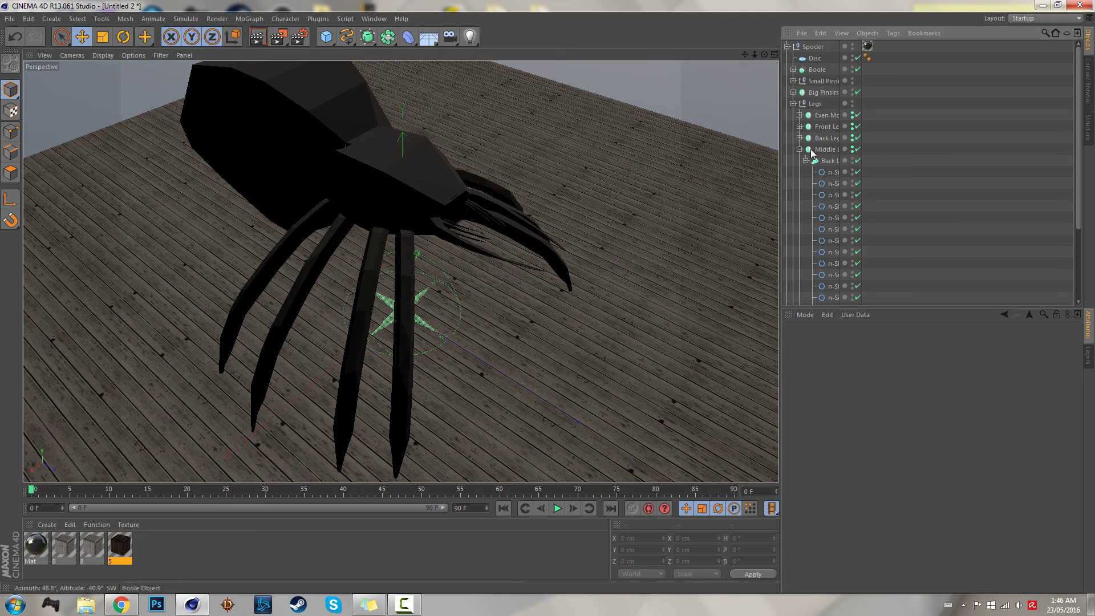
left_click(793, 104)
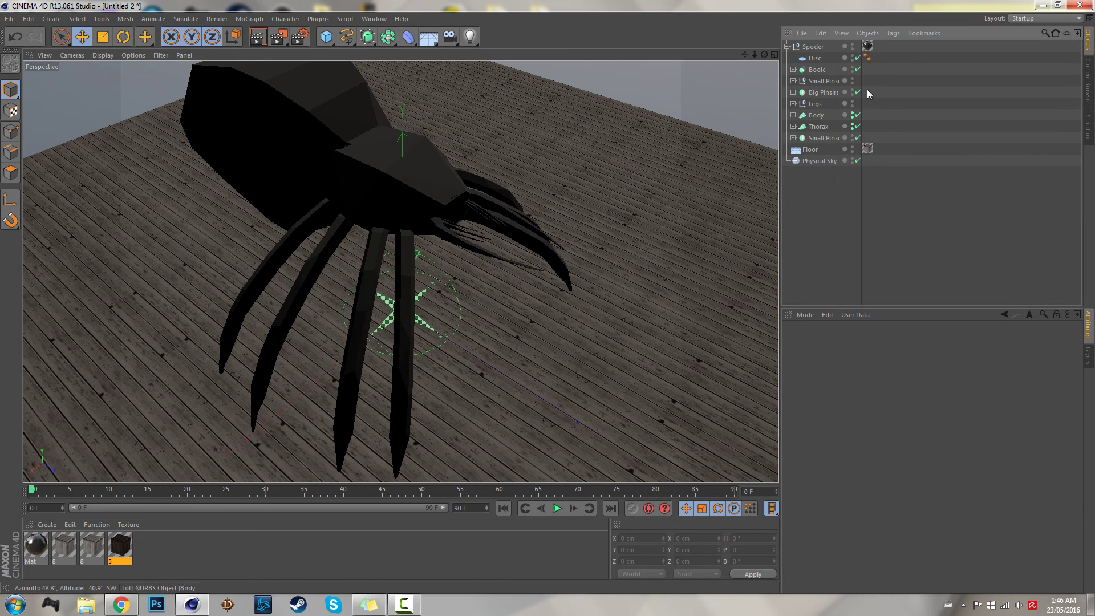
Rename the symmetry object "Small Pinsirs Inner.1" in the Spoder null as "Ass Pinsirs".
left_click(817, 141)
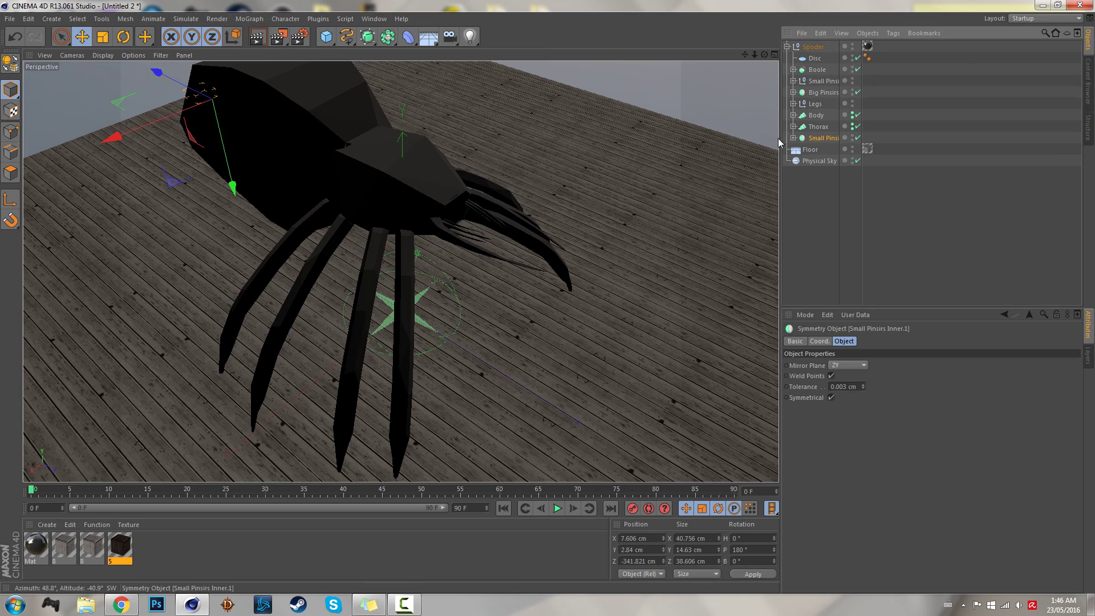
left_click(816, 235)
double_click(825, 138)
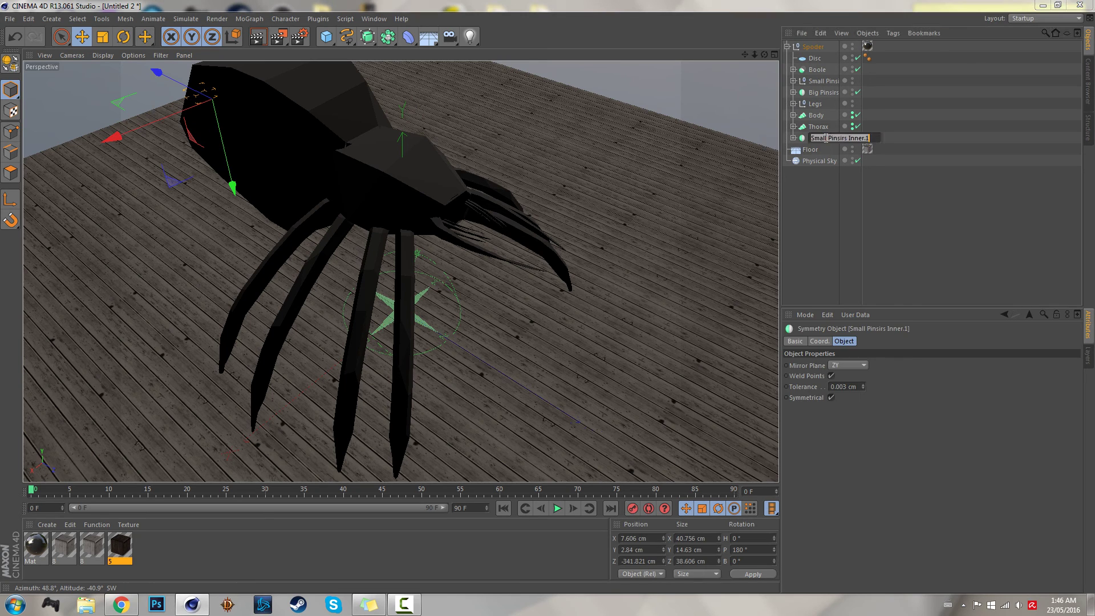
type("Ass Pinsirs")
key("Return")
Group the Thorax and Ass Pinsirs objects under a null named "Thorax Peices".
left_click(818, 127, "ctrl")
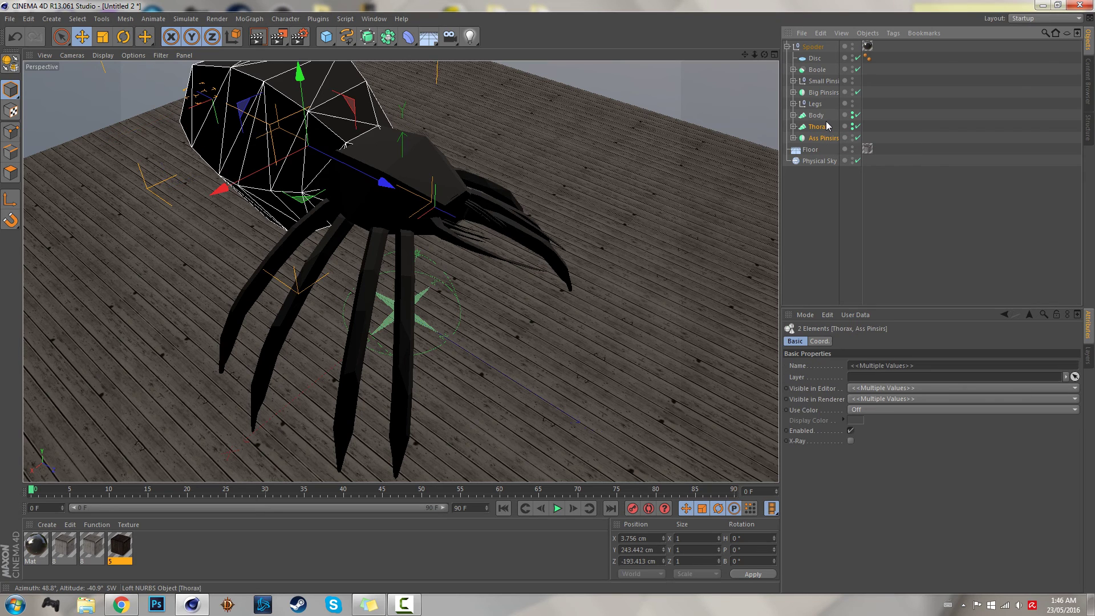
key("alt+g")
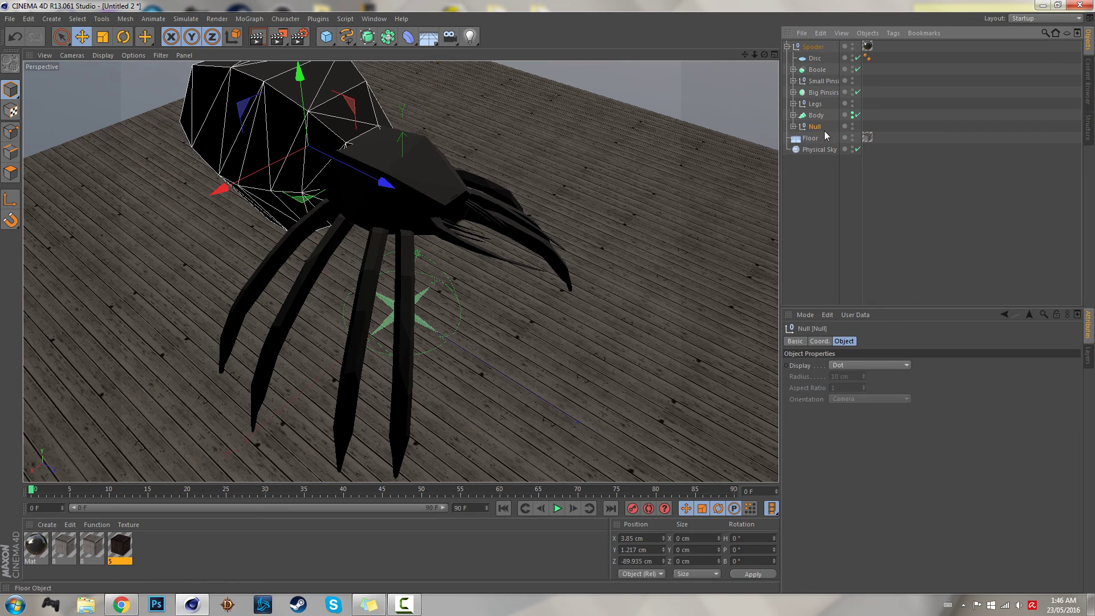
double_click(818, 126)
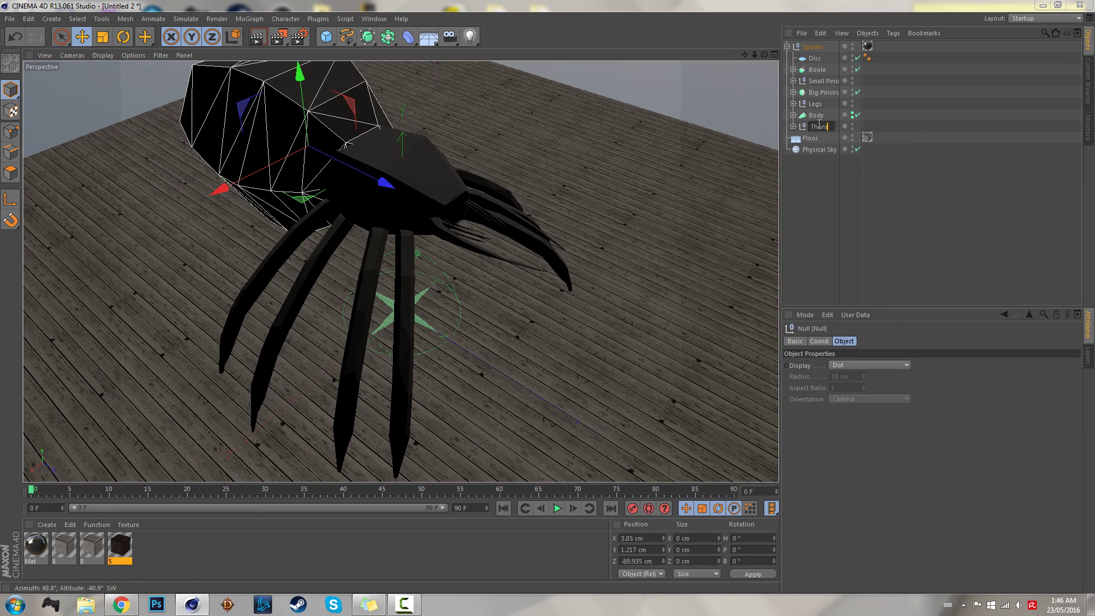
type("Thorax Peices")
key("Return")
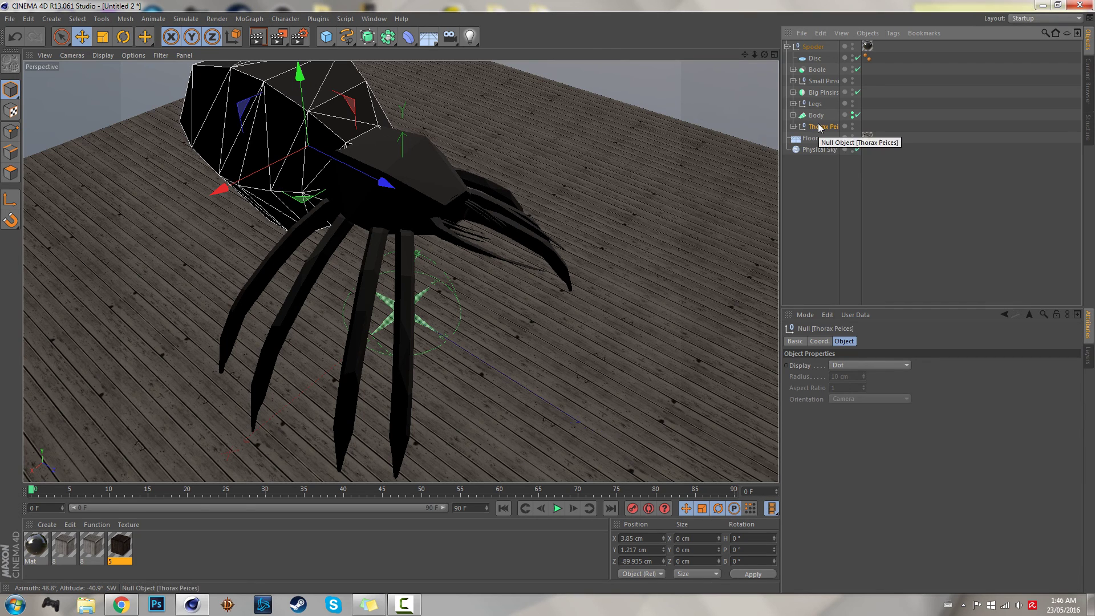
left_click(807, 201)
Group the Boole, Small Pinsirs and Big Pinsirs objects under a null named "Face hole".
left_click(828, 114)
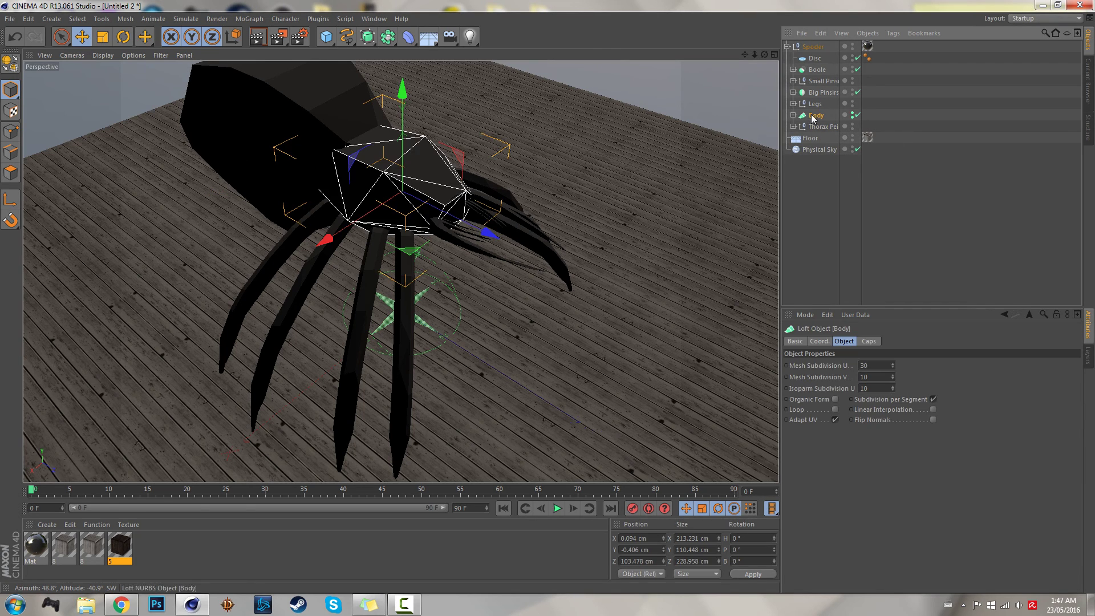
left_click(826, 92)
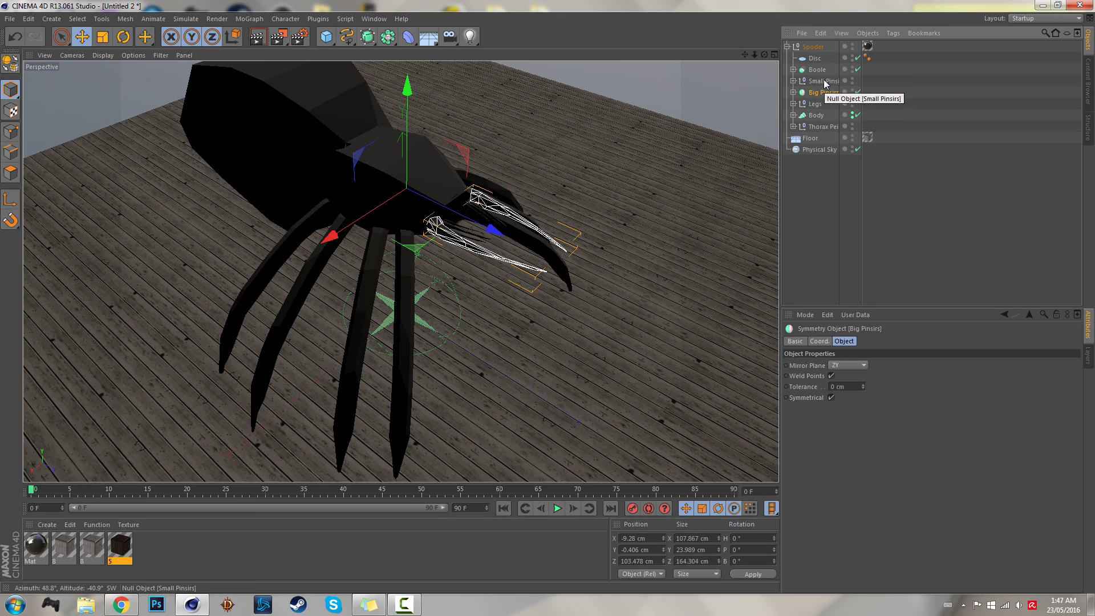
left_click(821, 72)
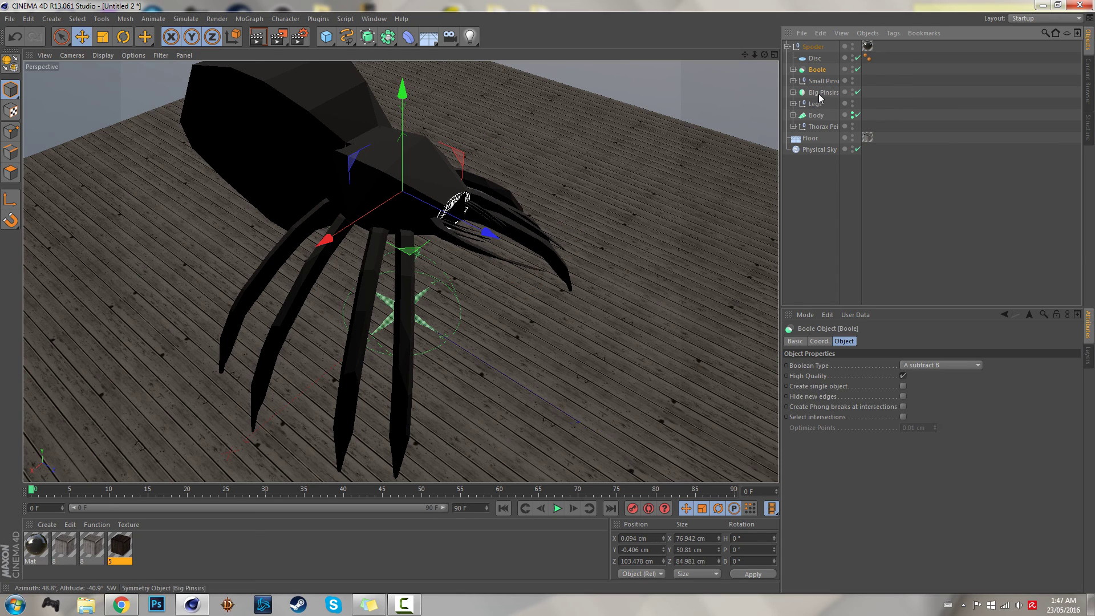
left_click(821, 93, "shift")
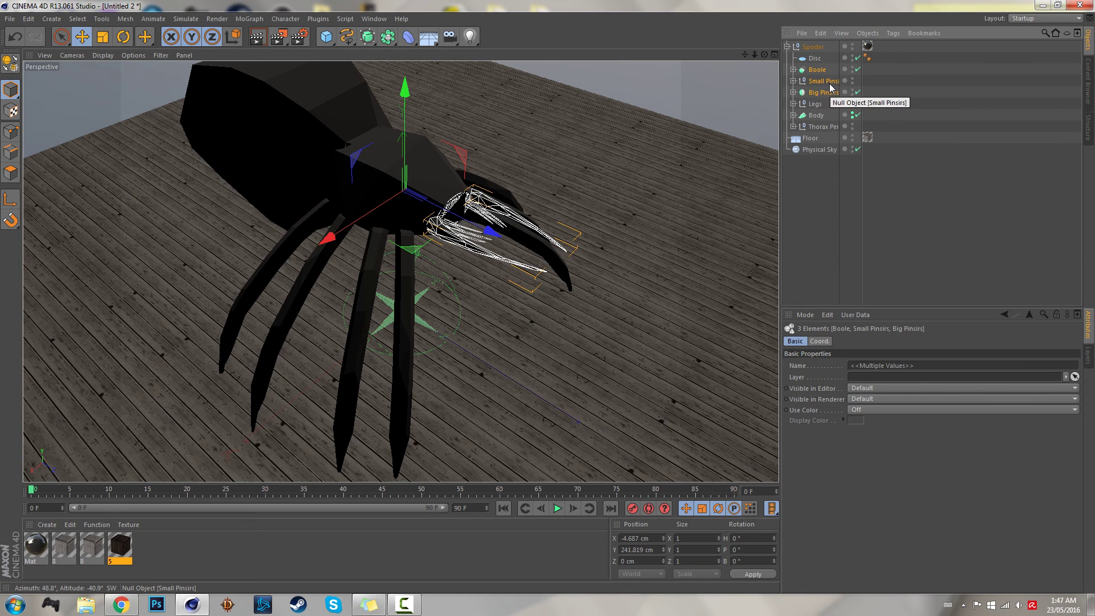
key("alt+g")
double_click(817, 69)
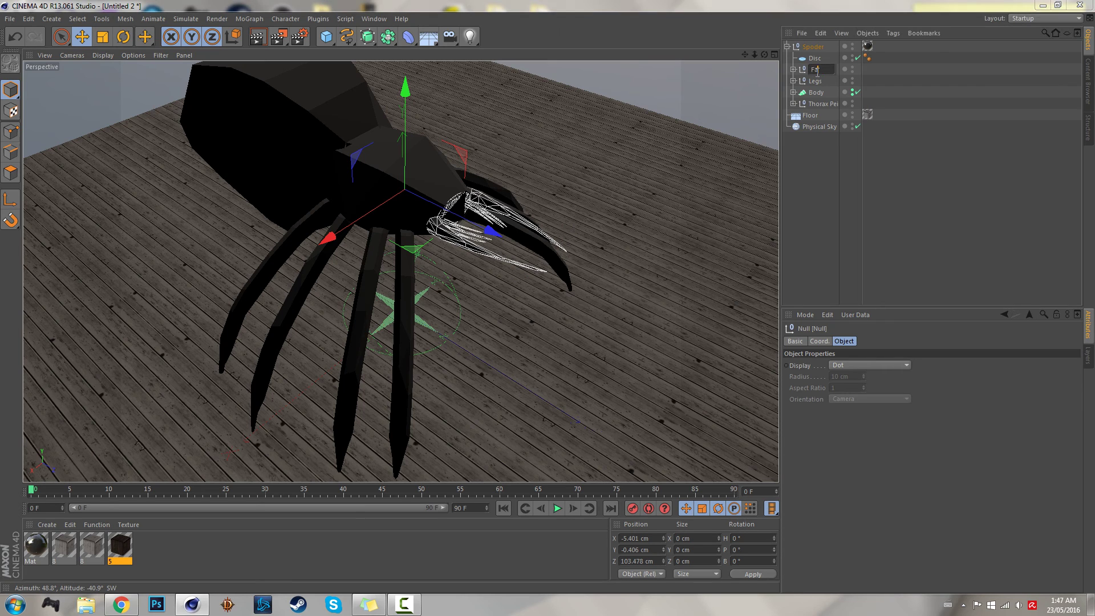
type("Face hole")
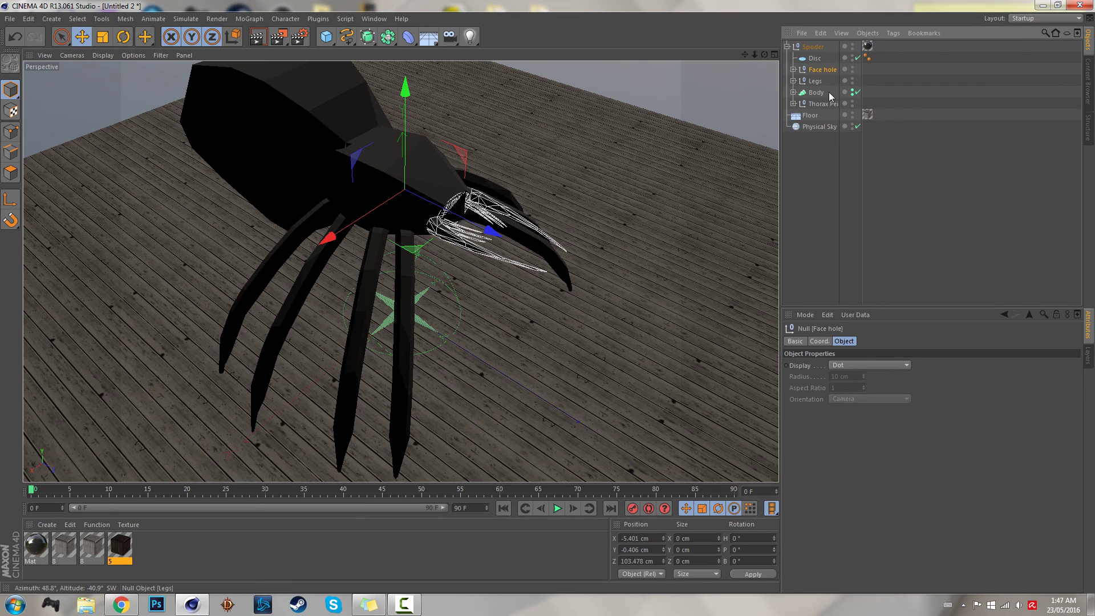
Move the Disc object into the Thorax Peices null.
left_click(814, 58)
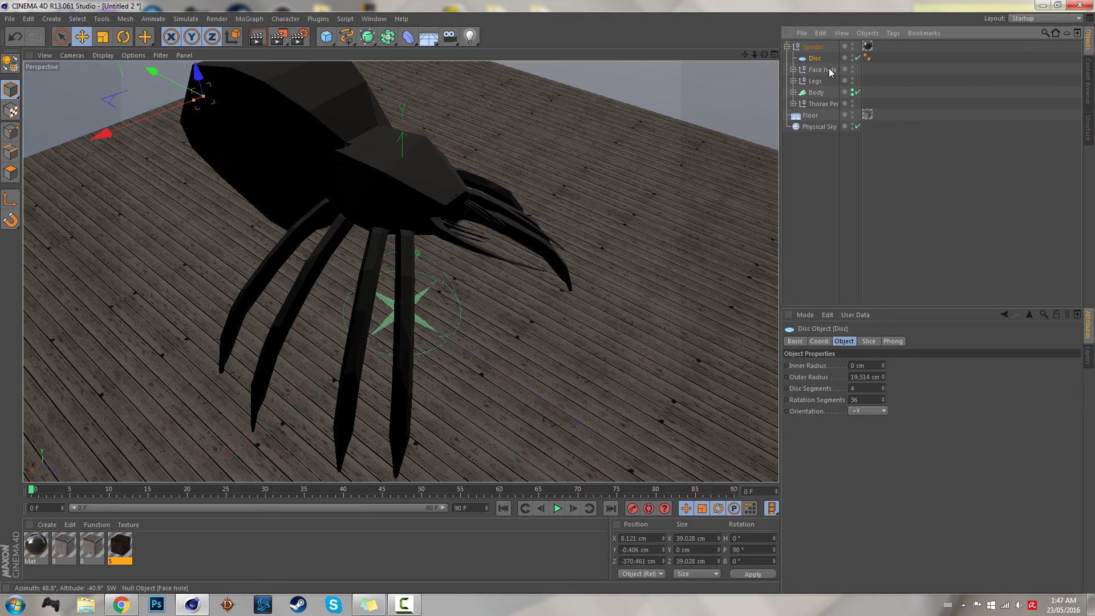
left_click_drag(817, 61, 822, 103)
left_click(794, 92)
left_click(838, 148)
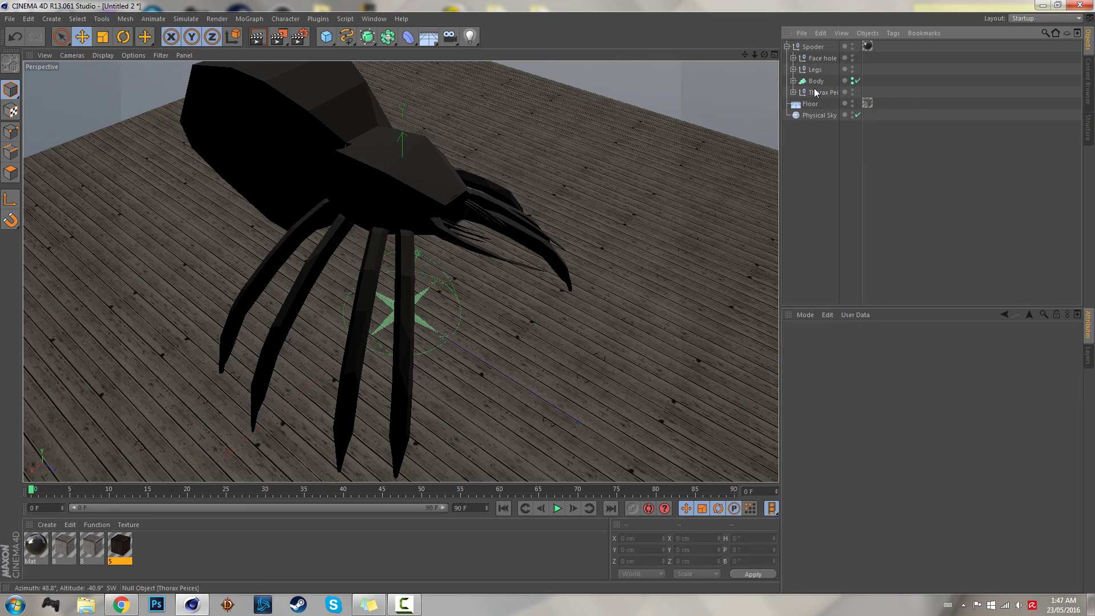
Rename the Boole object in the Face hole null as "Hiding ZPHYTING" and select the Small Pinsirs null.
left_click(793, 57)
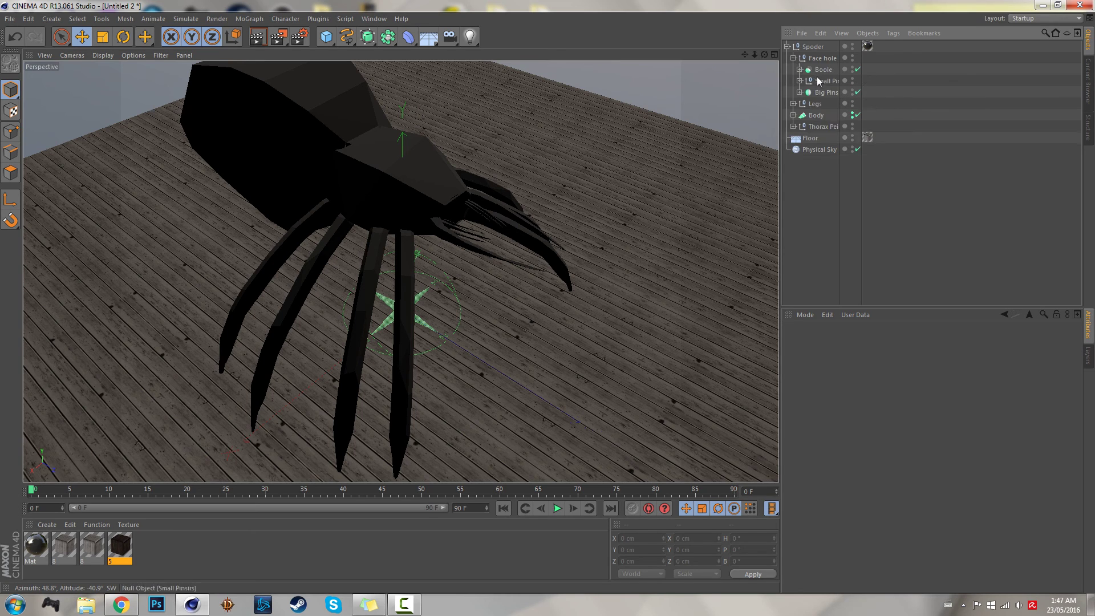
left_click(820, 70)
double_click(823, 71)
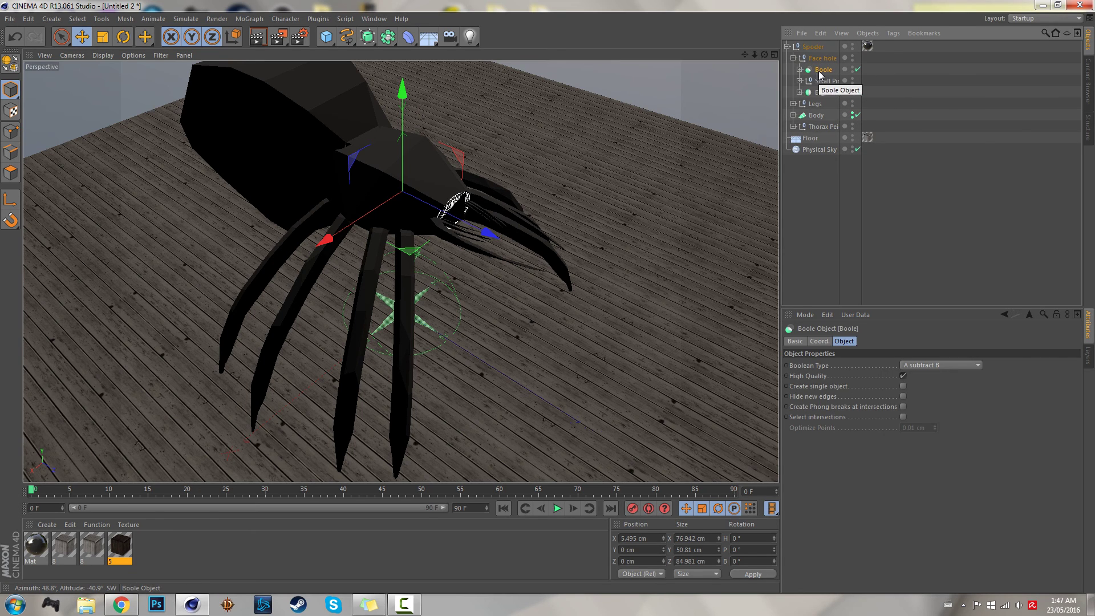
type("Hiding")
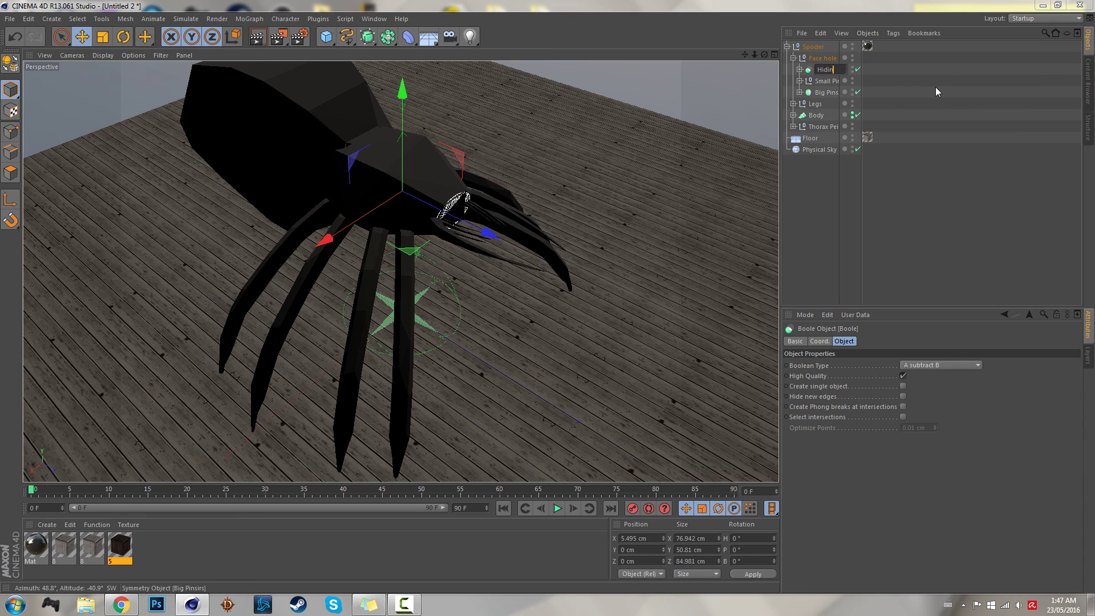
type(" ZPHYTING")
key("Return")
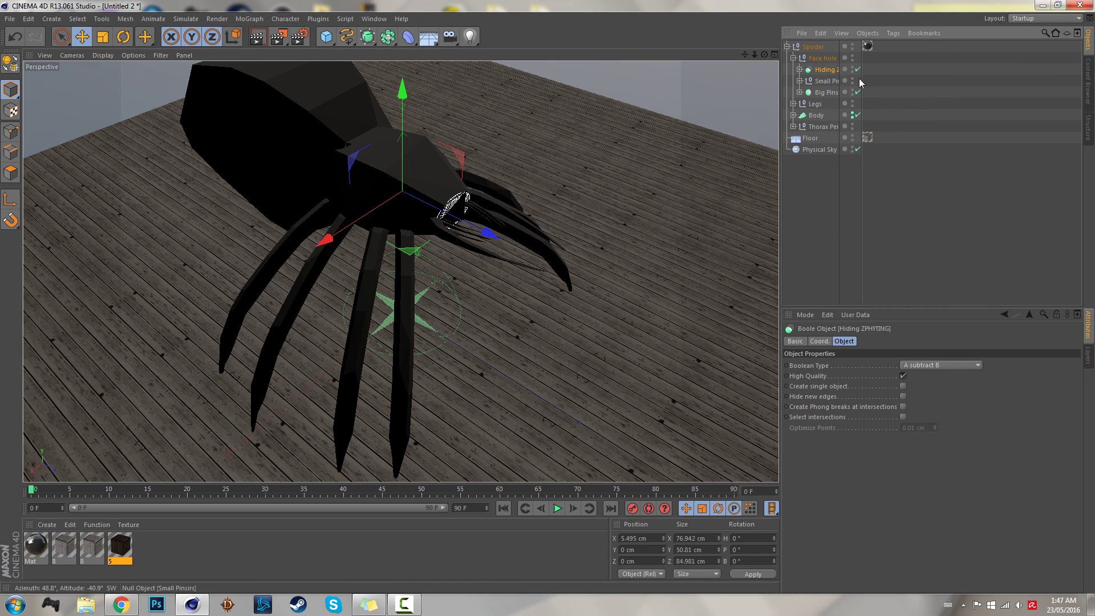
left_click(832, 80)
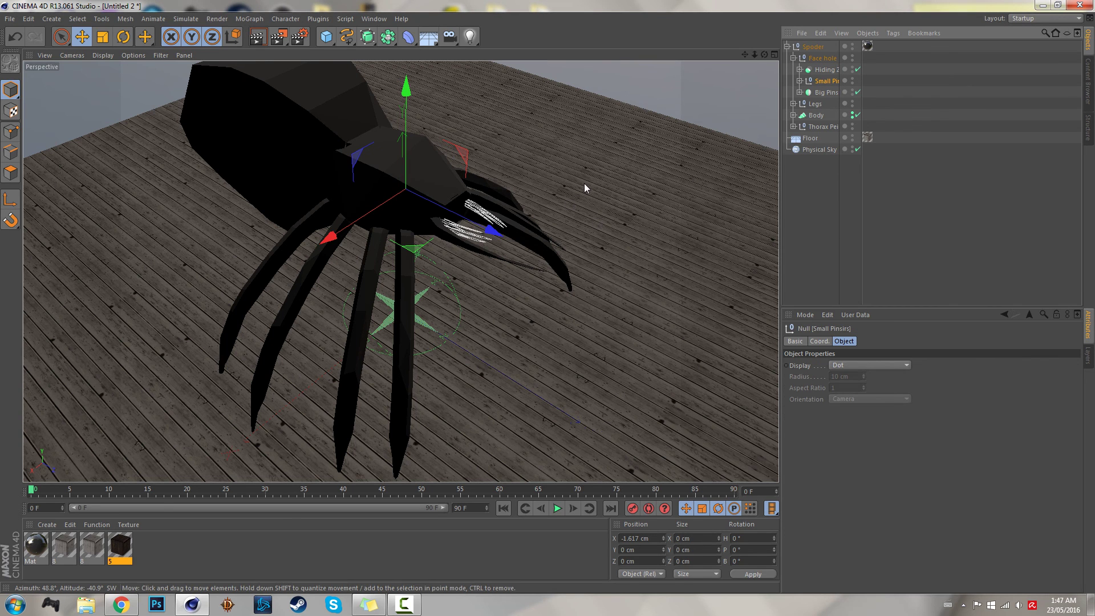
Examine the Small Pinsirs and Big Pinsirs on the spider's face up close and clear the object selection.
scroll(451, 312, "up", 10)
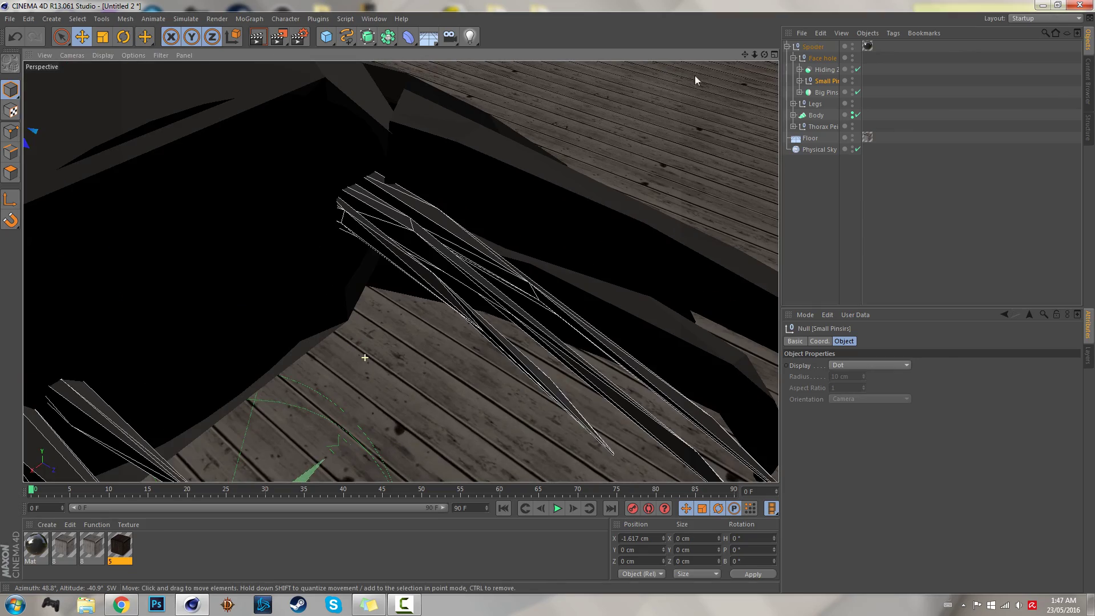
left_click_drag(754, 59, 401, 272)
scroll(487, 321, "down", 10)
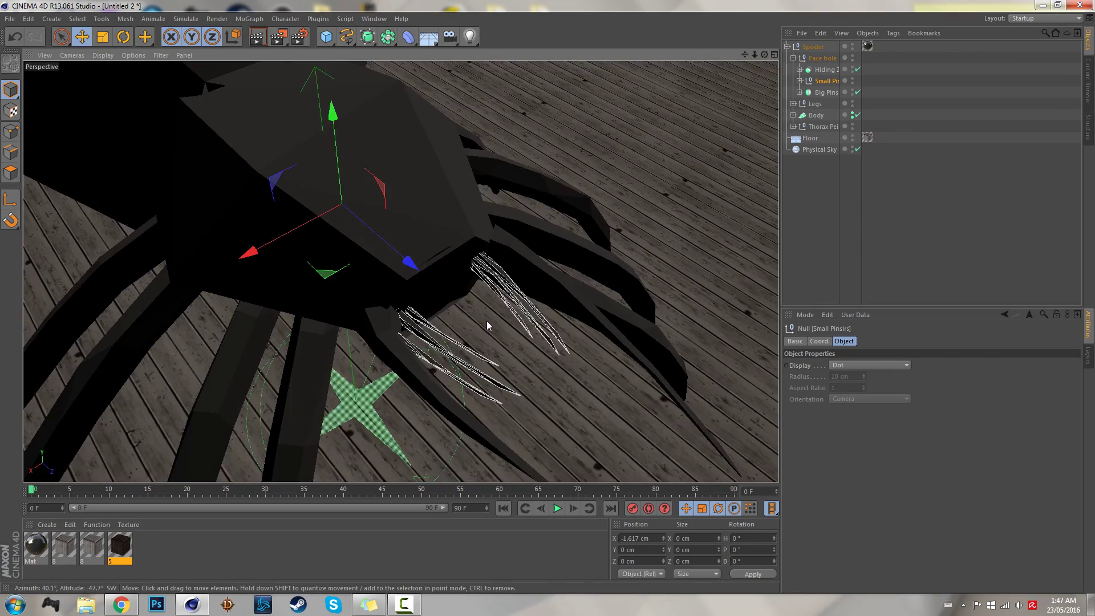
scroll(399, 269, "down", 8)
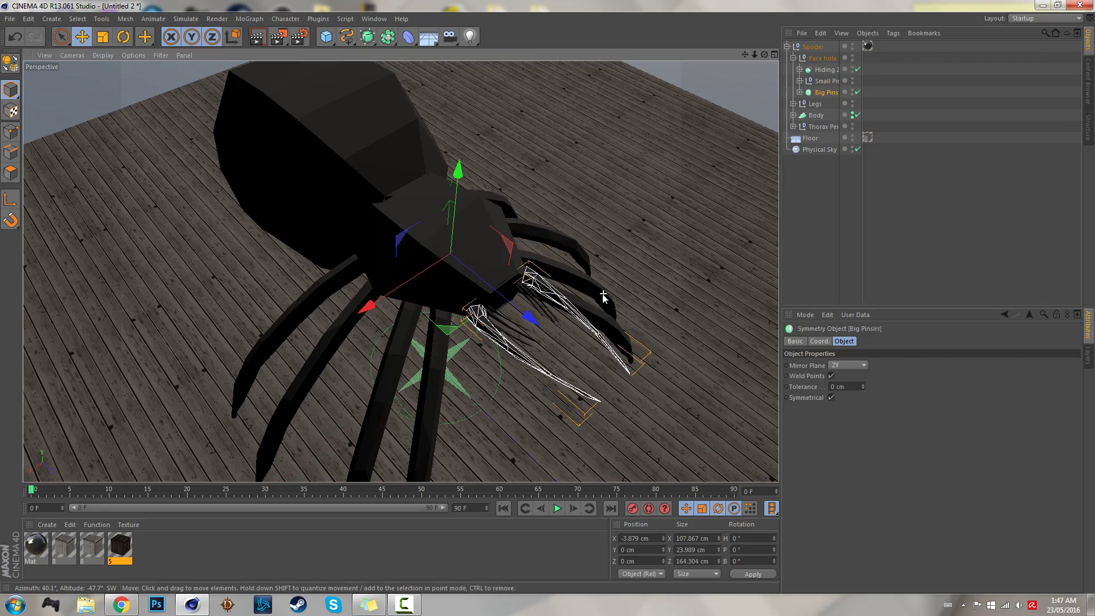
left_click(855, 254)
left_click_drag(765, 57, 662, 78)
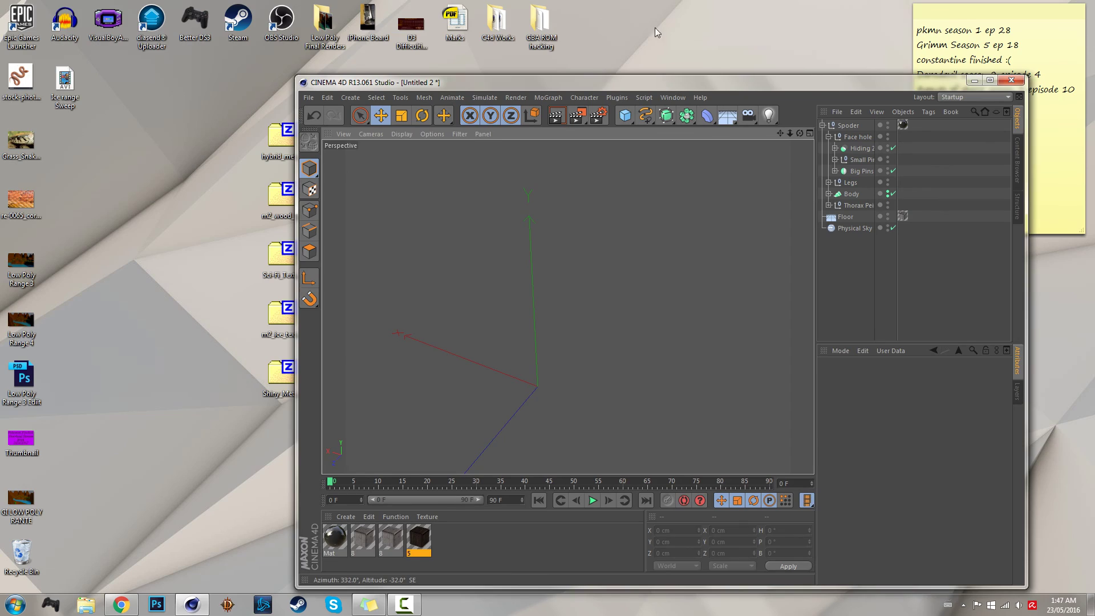
double_click(662, 79)
Switch to Chrome, search for "spider clipart" in a new tab and open the black spider silhouette among the image results.
left_click(121, 605)
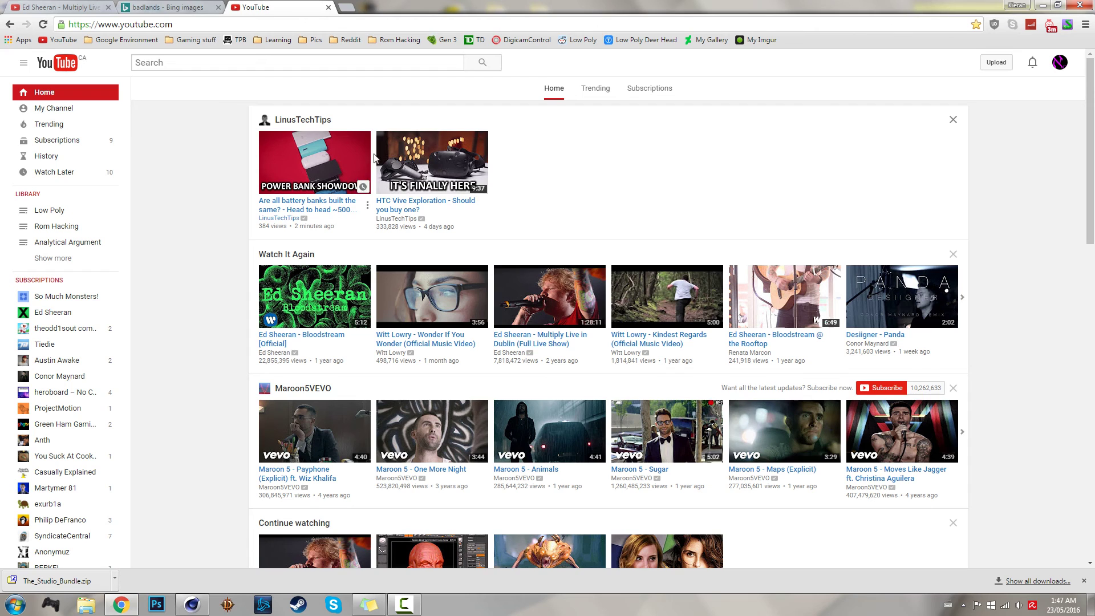
left_click(325, 7)
left_click(236, 8)
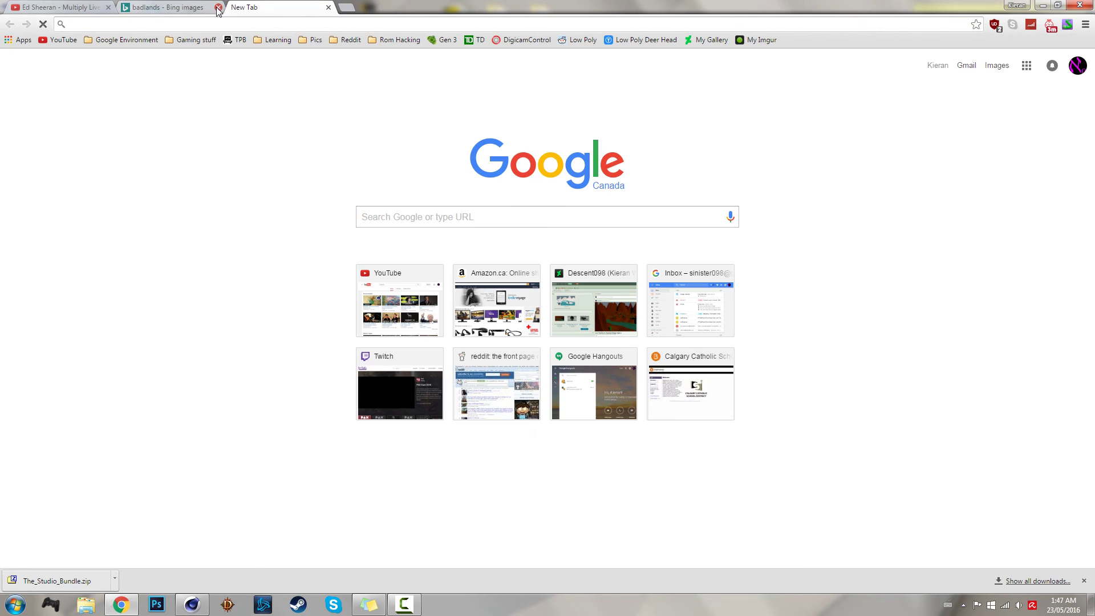
type("spider clipart")
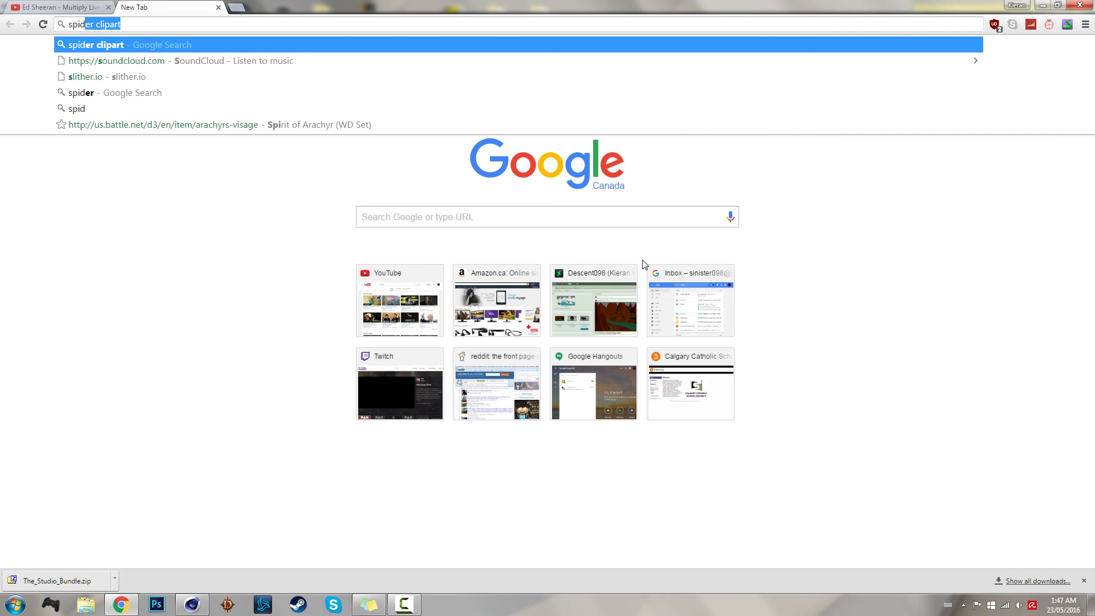
key("Down")
key("Down")
key("Return")
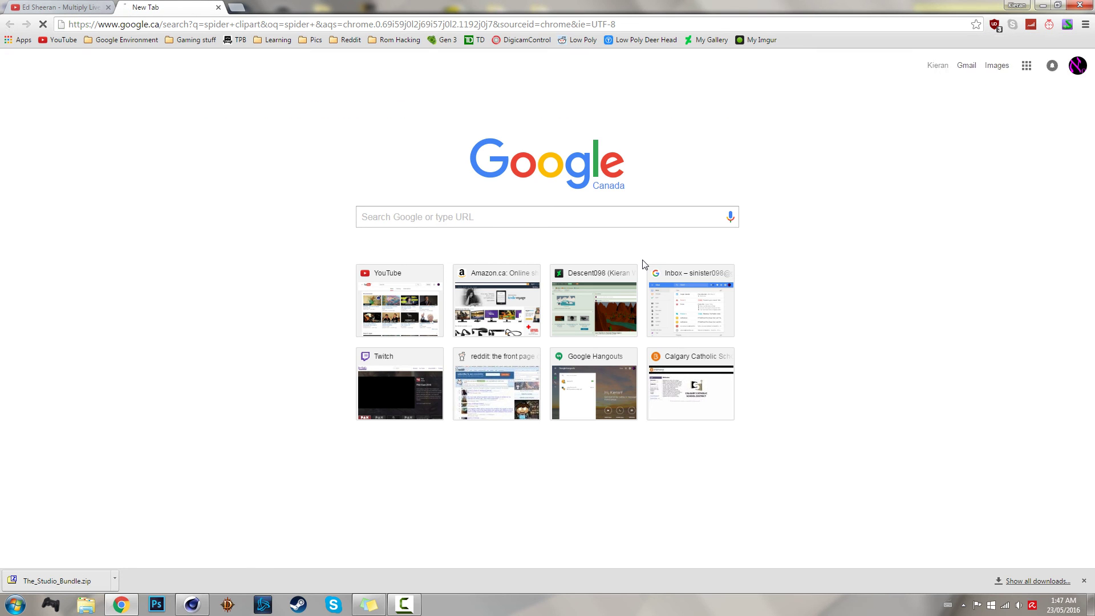
left_click(135, 215)
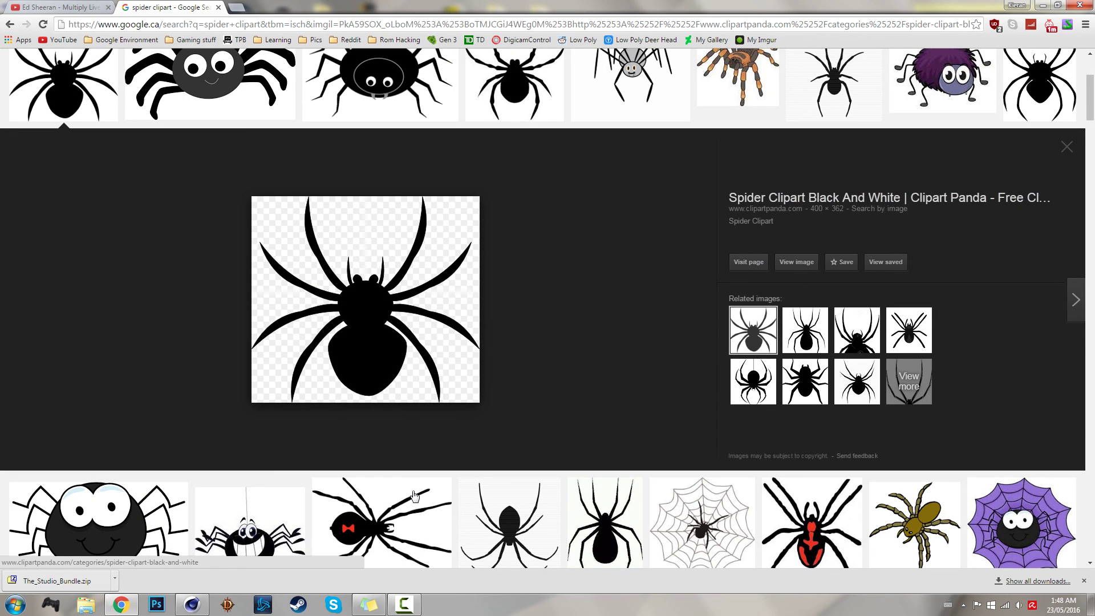
Switch back to Cinema 4D and render the active view with the whole spider framed on the wooden floor.
left_click(191, 605)
left_click_drag(765, 54, 281, 61)
left_click(257, 36)
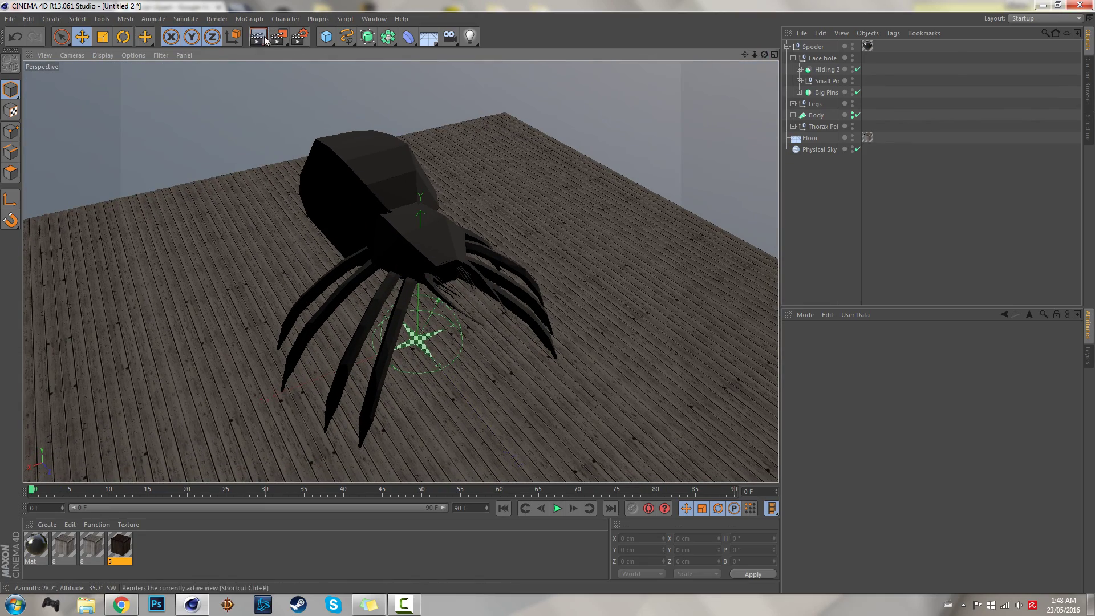
left_click(243, 177)
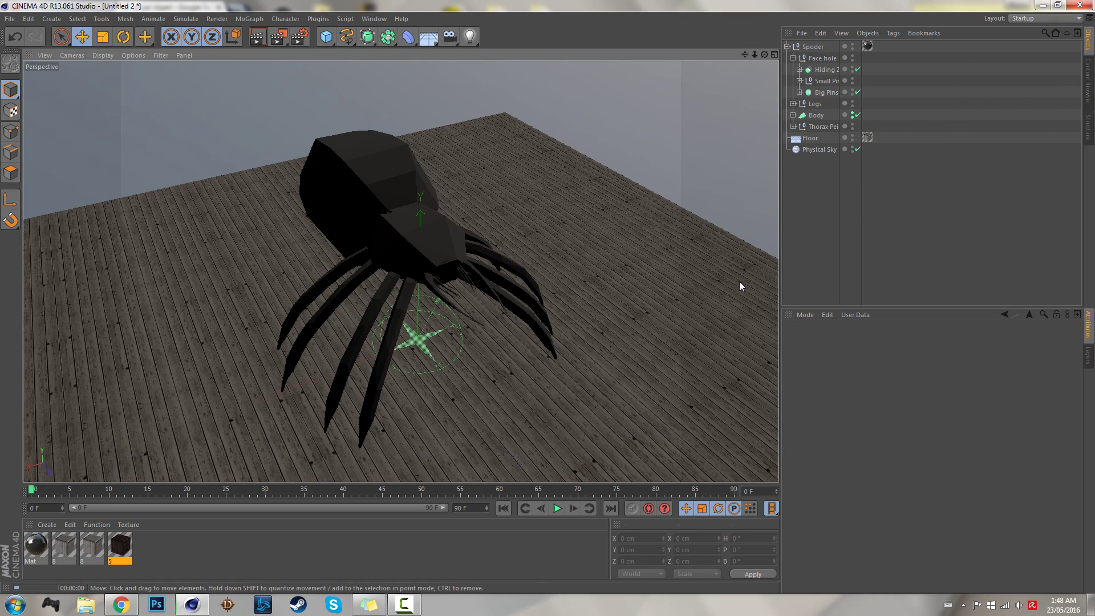